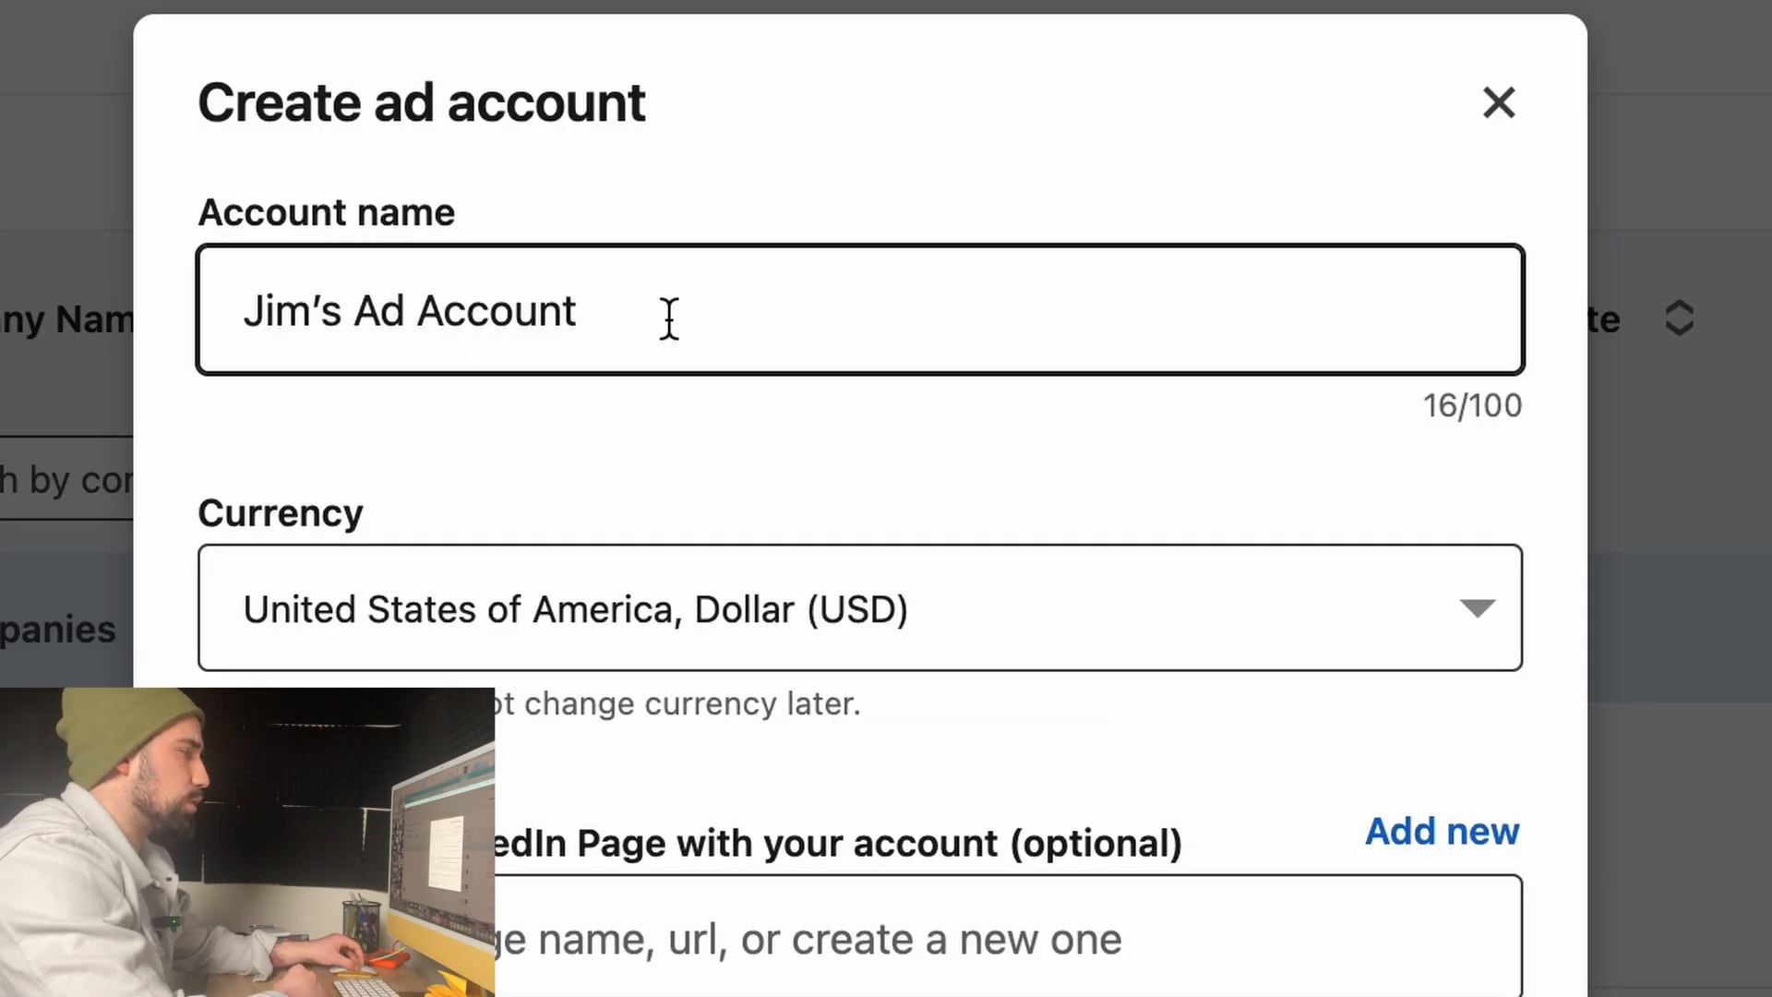
- Open the CEO Education ad account from the detailed account list
{"action": "left_click_drag", "start_coordinate": [669, 318], "coordinate": [444, 313]}
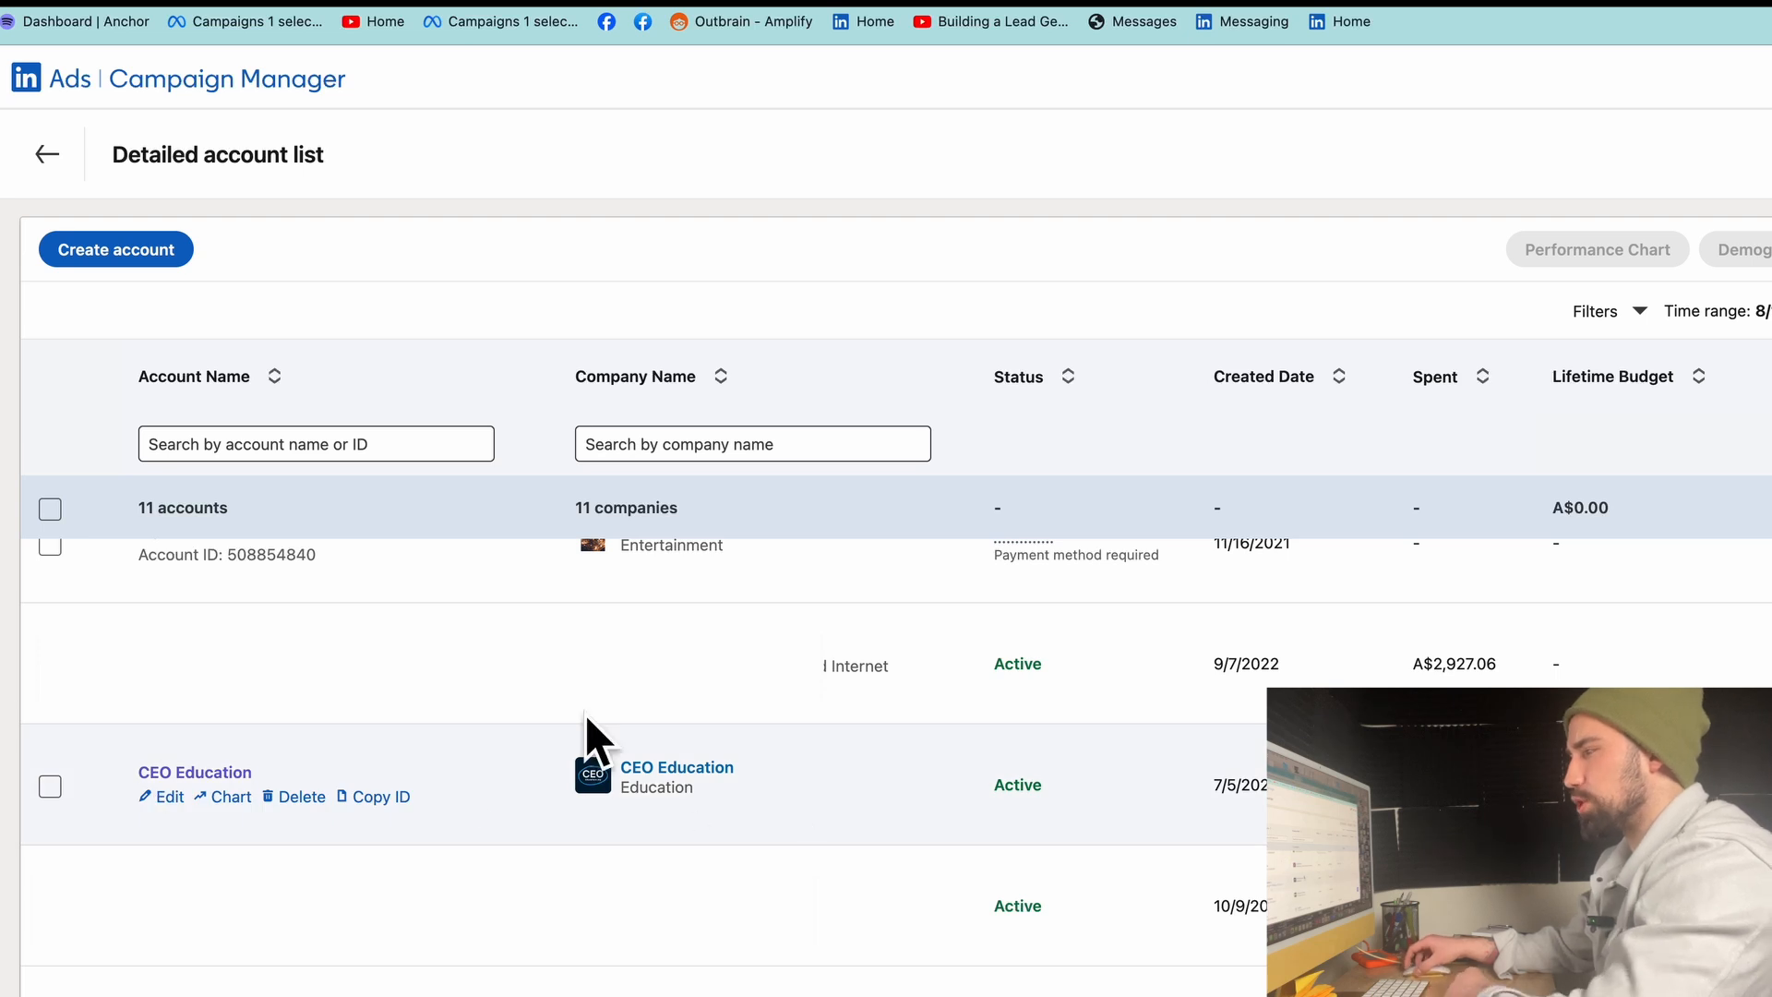
{"action": "left_click", "coordinate": [236, 773]}
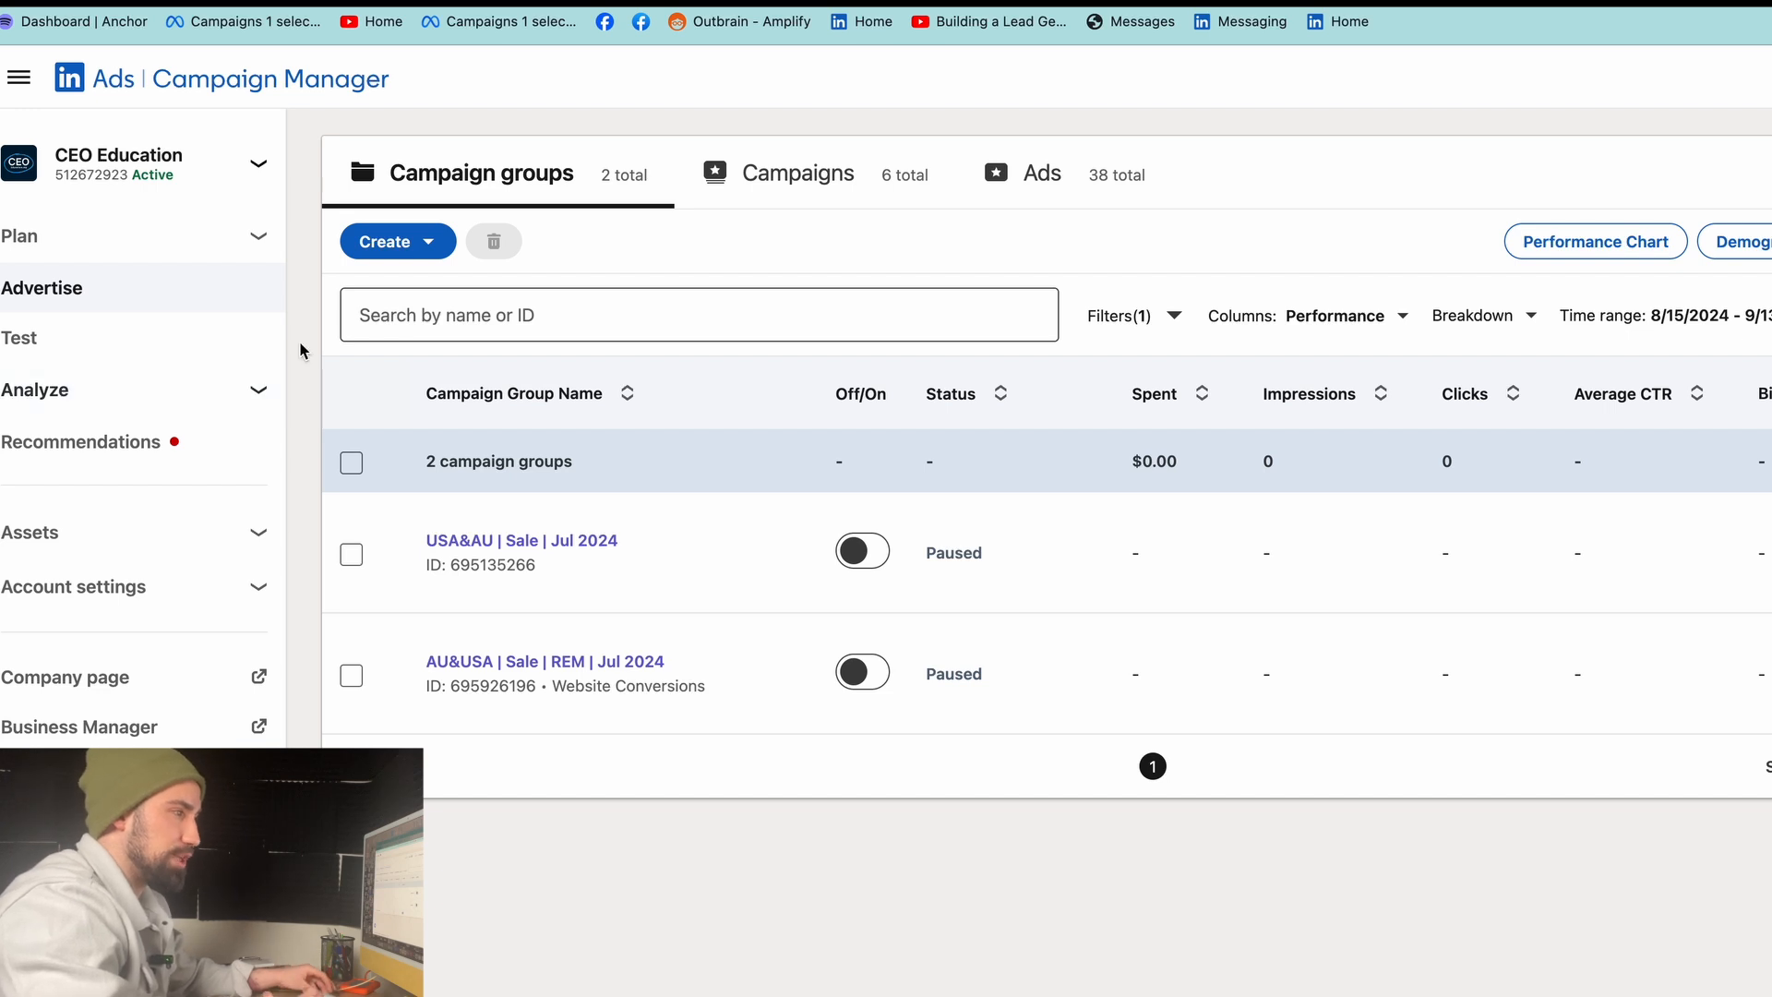
- Start creating a new campaign group in the CEO Education account
{"action": "left_click", "coordinate": [359, 327]}
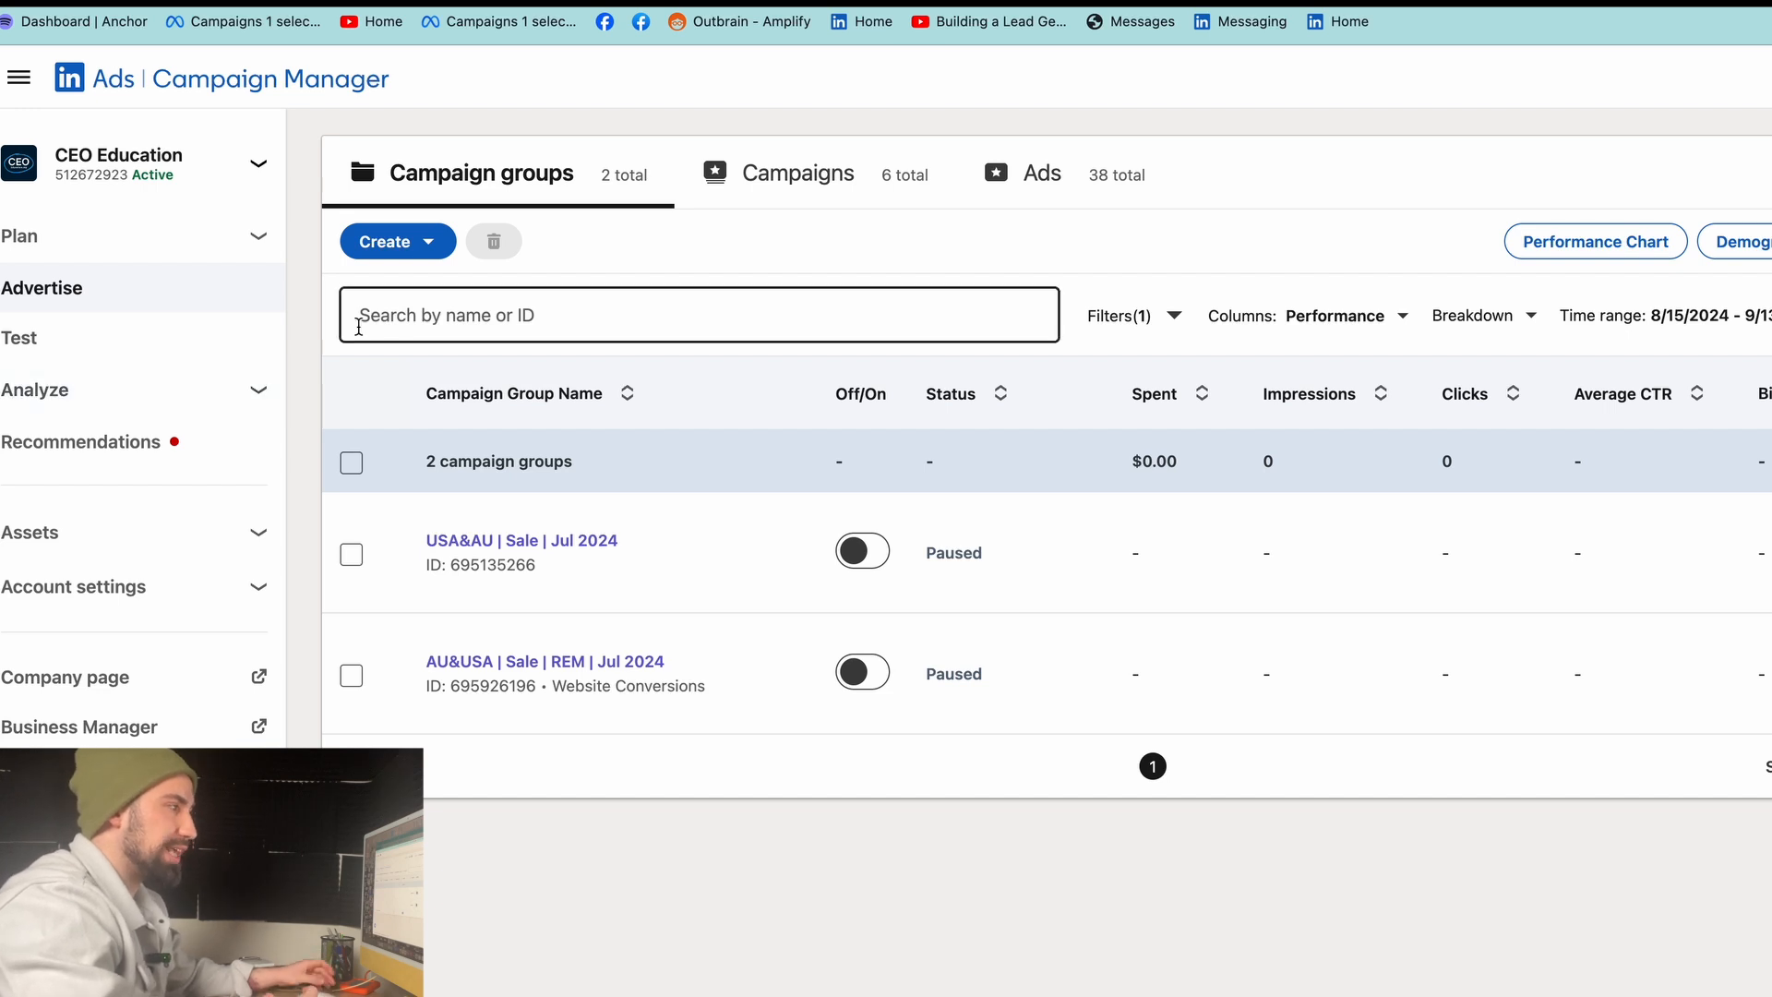
{"action": "left_click", "coordinate": [395, 244]}
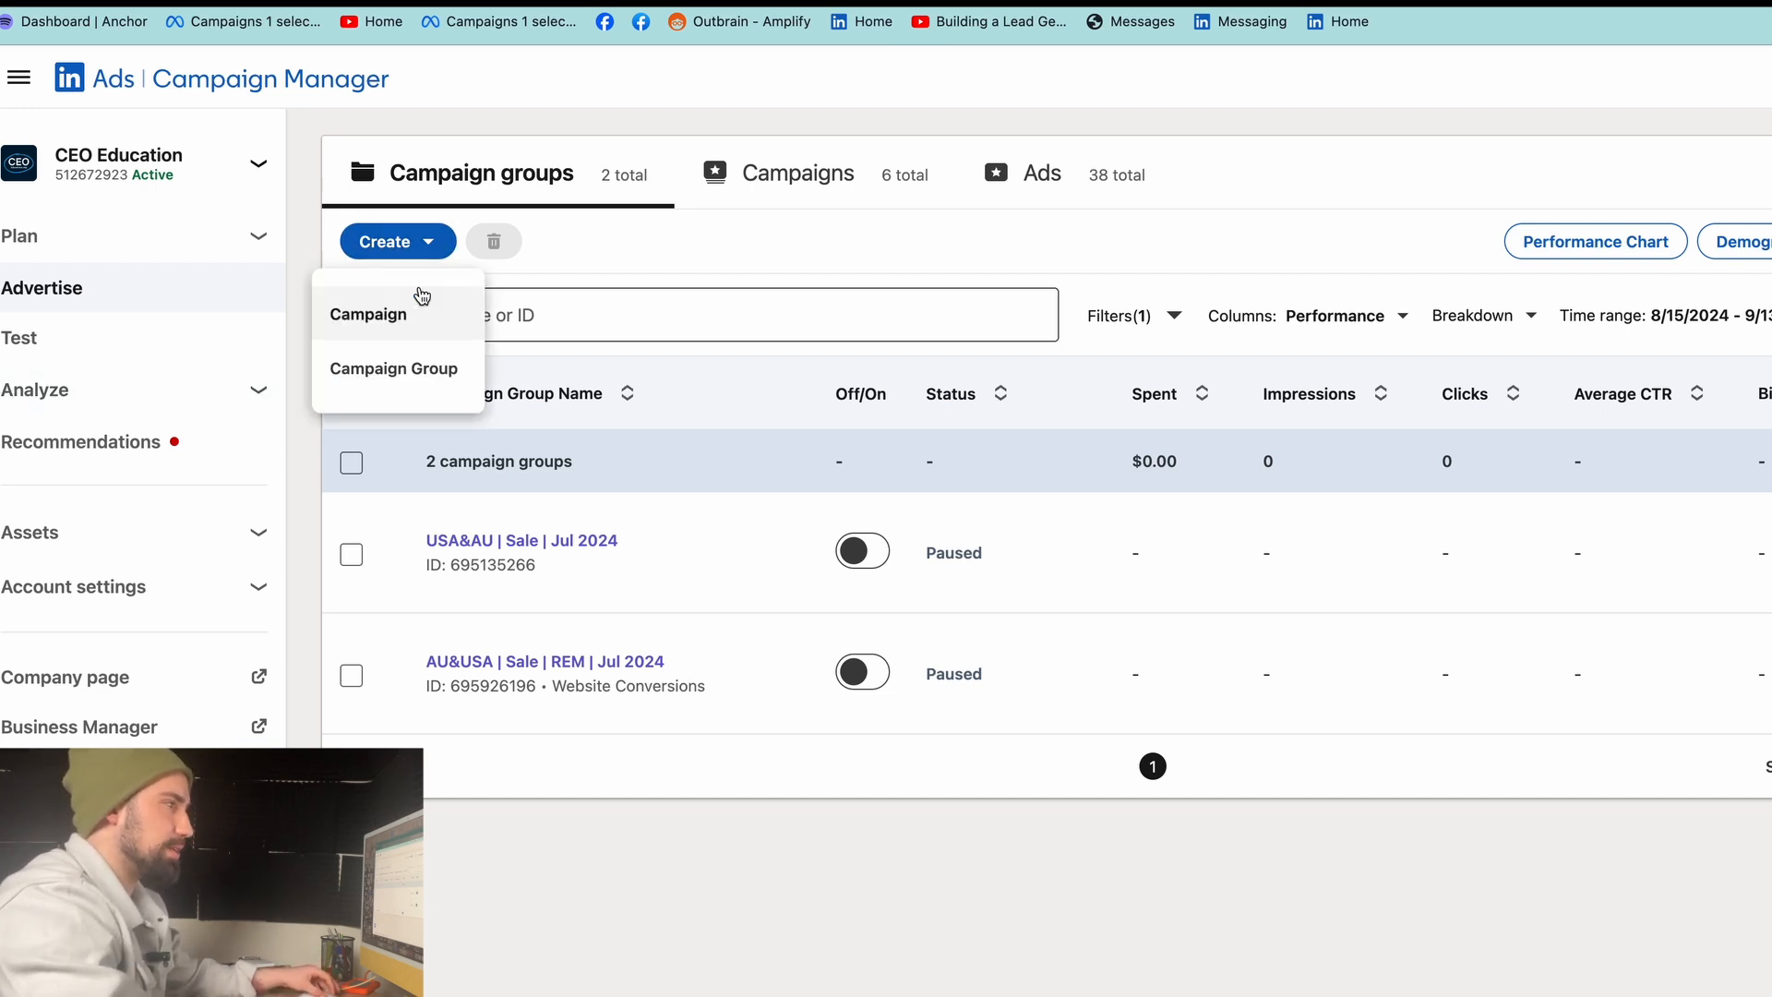
{"action": "left_click", "coordinate": [392, 374]}
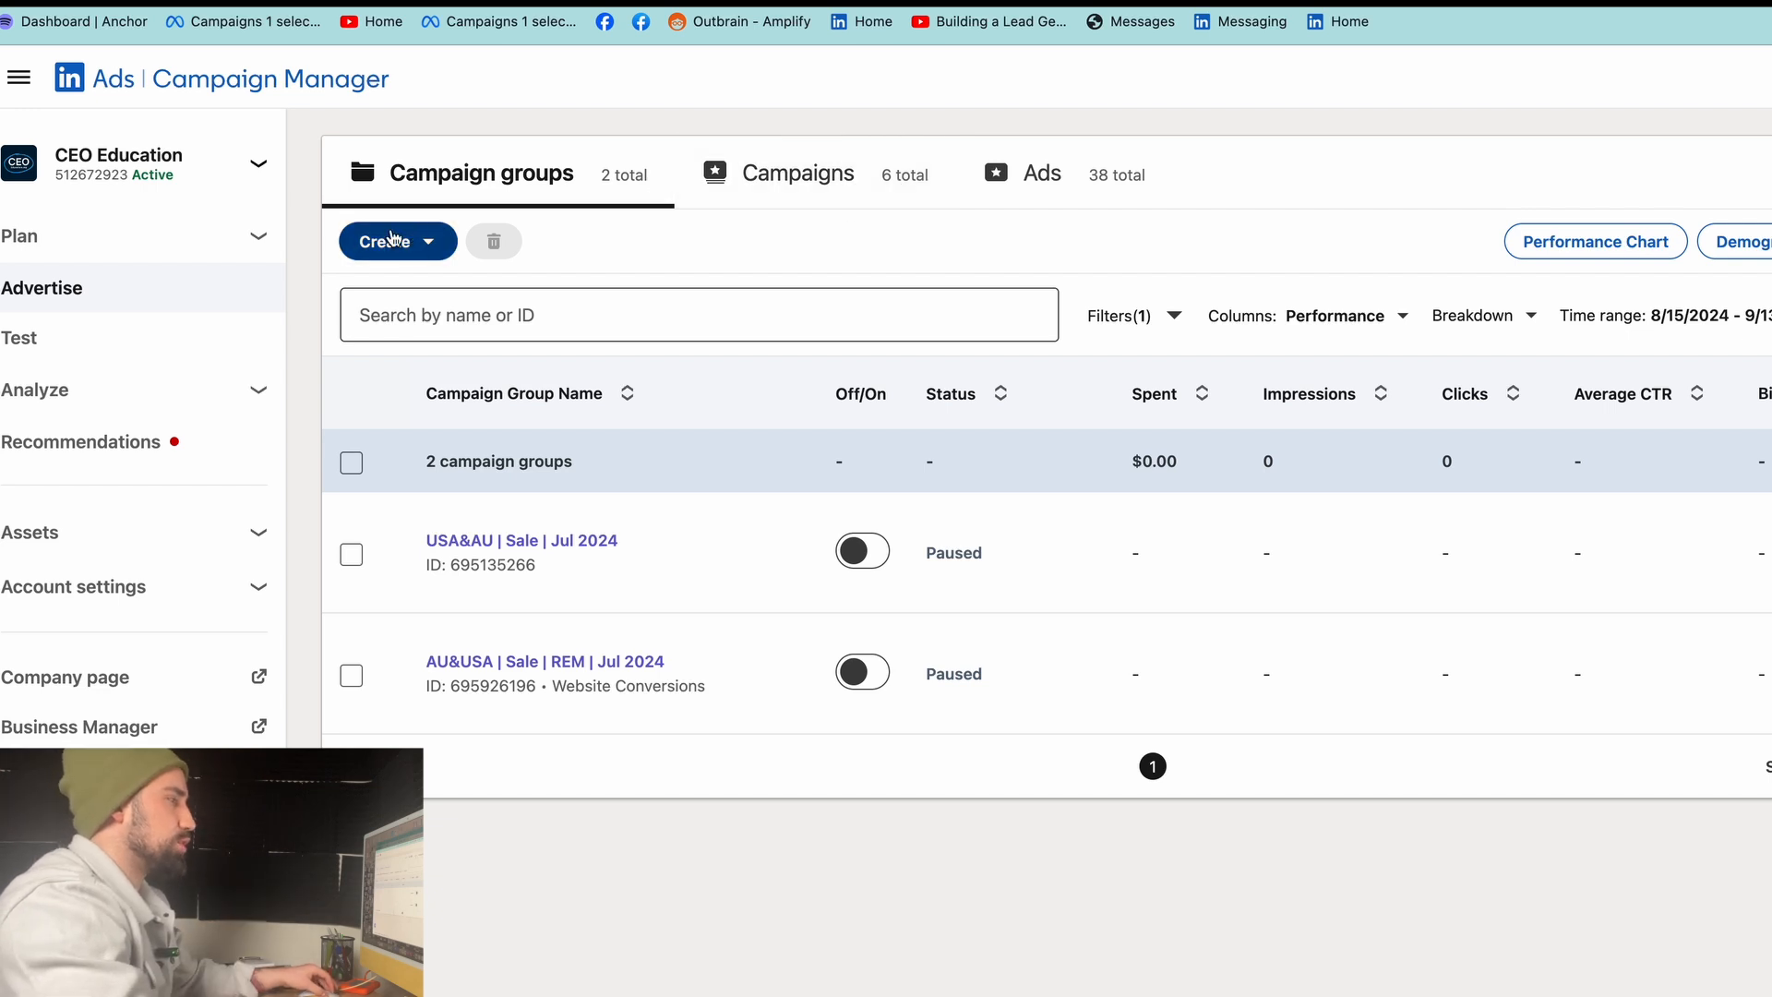
{"action": "left_click", "coordinate": [417, 244]}
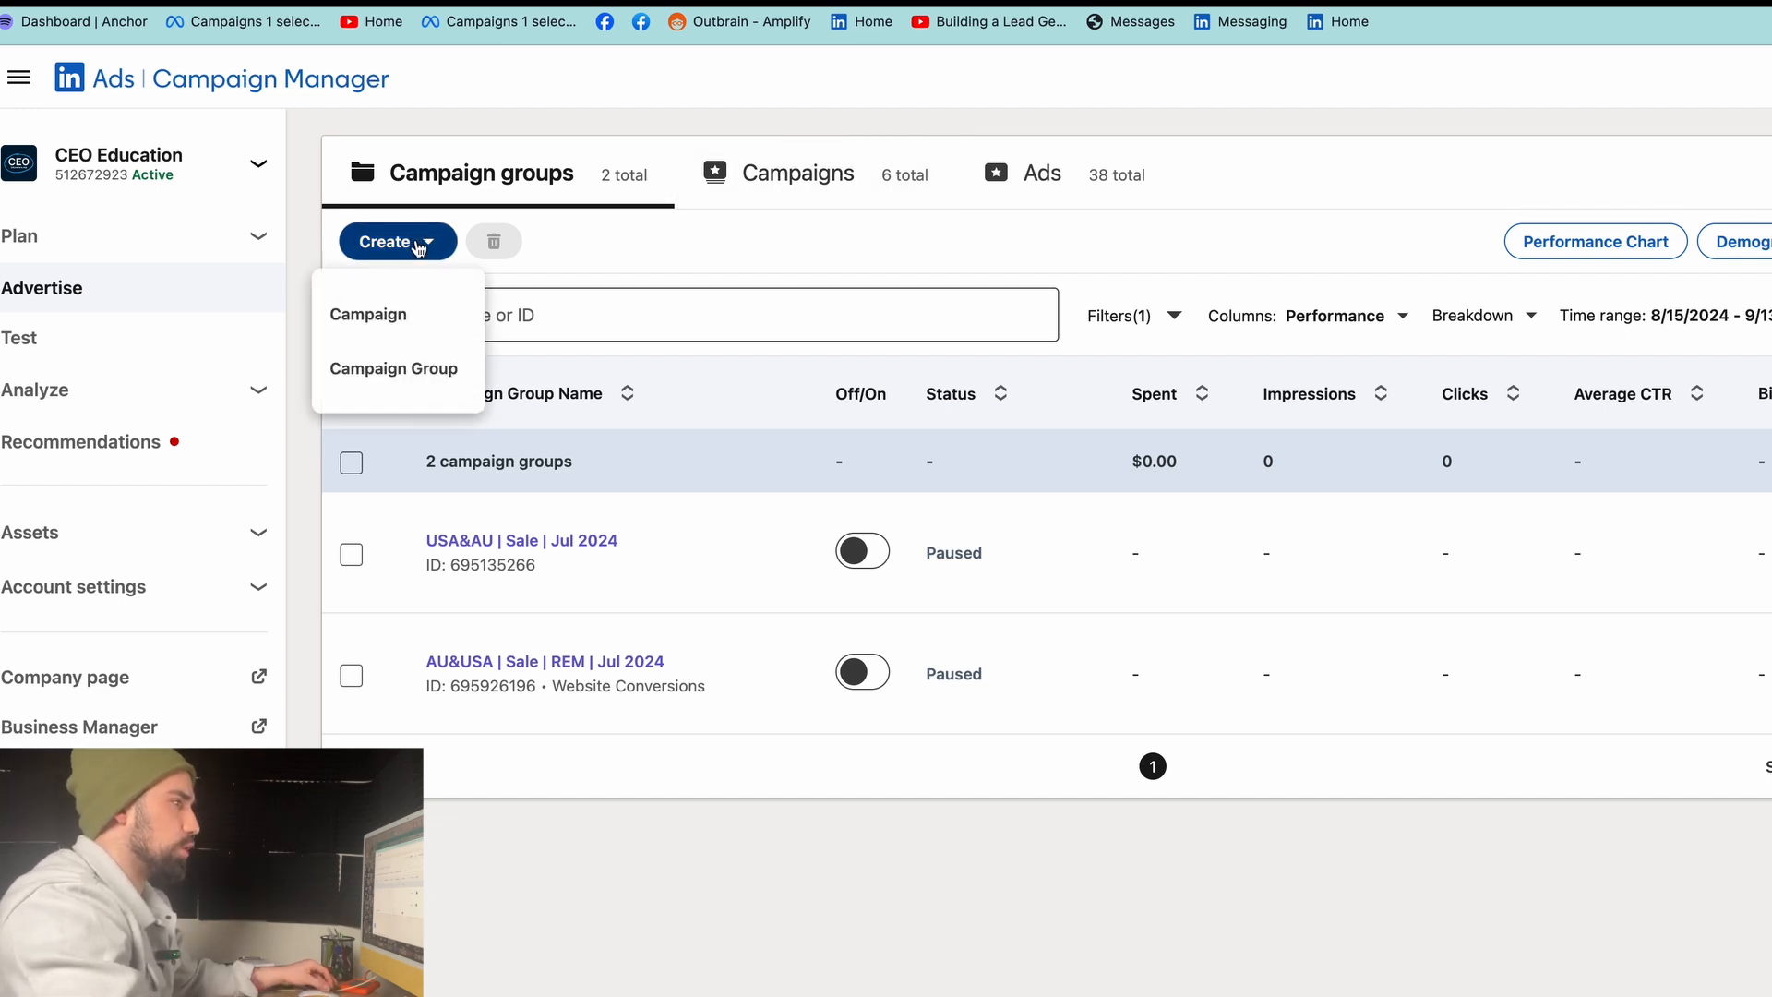
{"action": "left_click", "coordinate": [420, 369]}
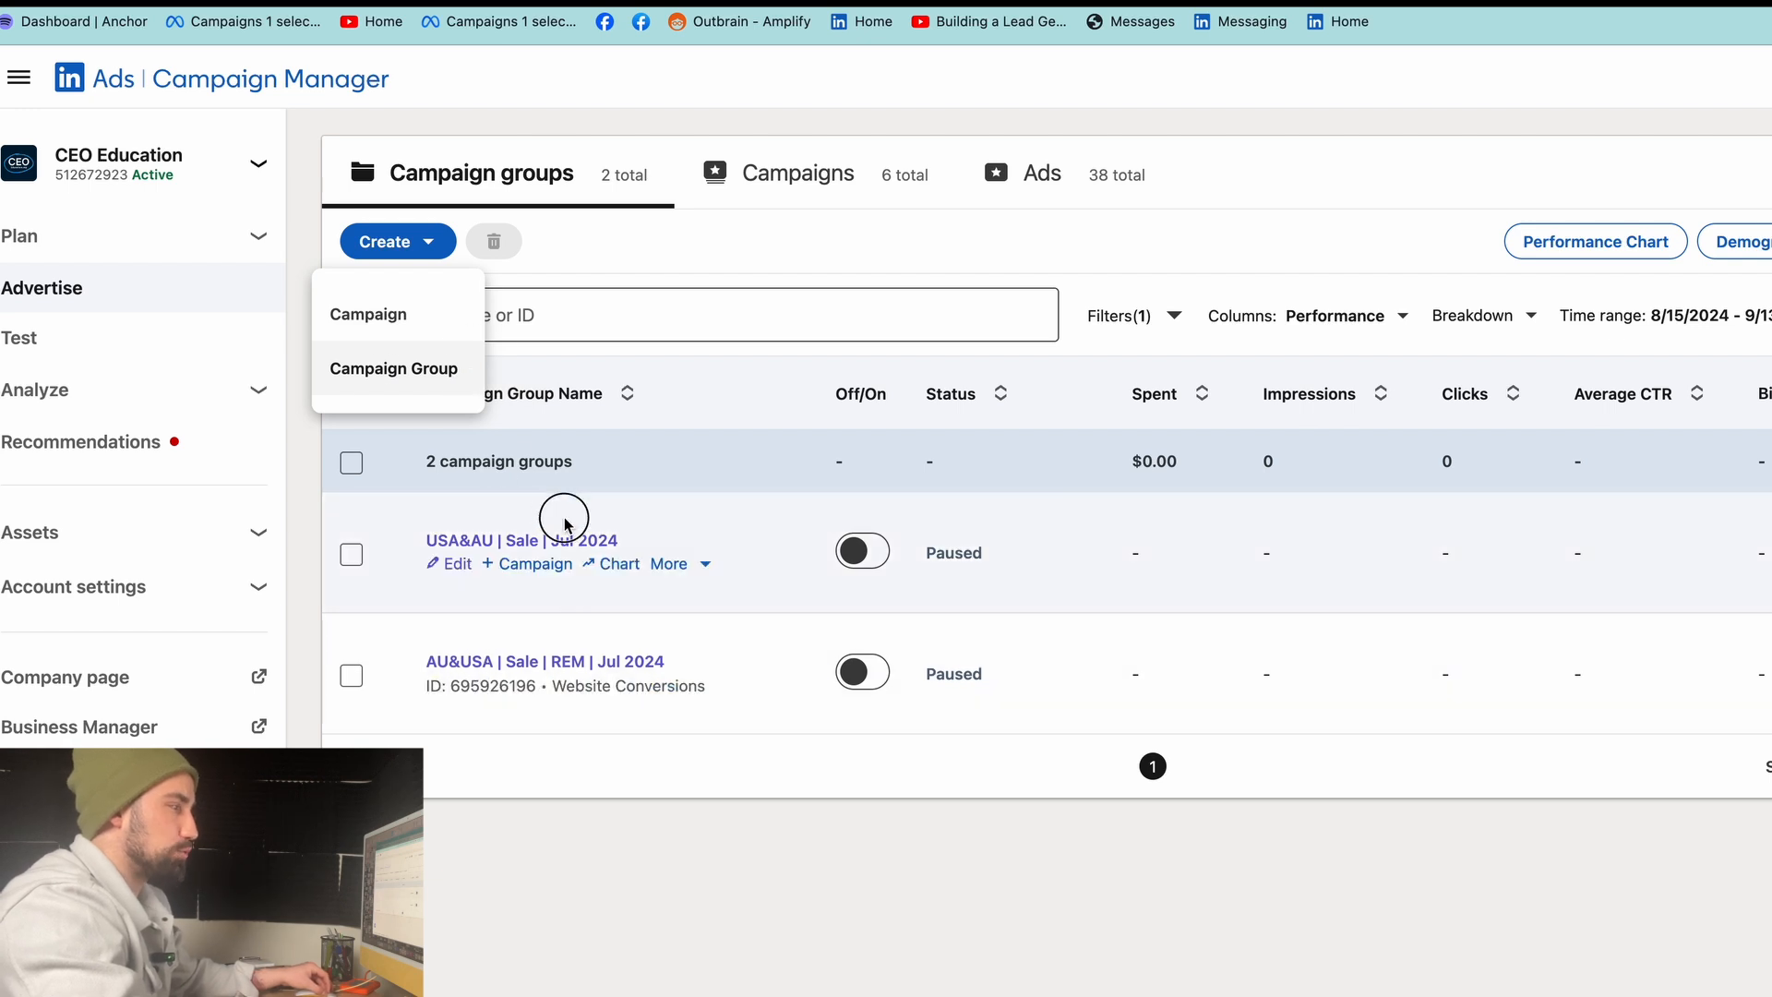
{"action": "left_click", "coordinate": [399, 369]}
- Name the new campaign group "TOF | Lead Gen | AU"
{"action": "left_click", "coordinate": [677, 348]}
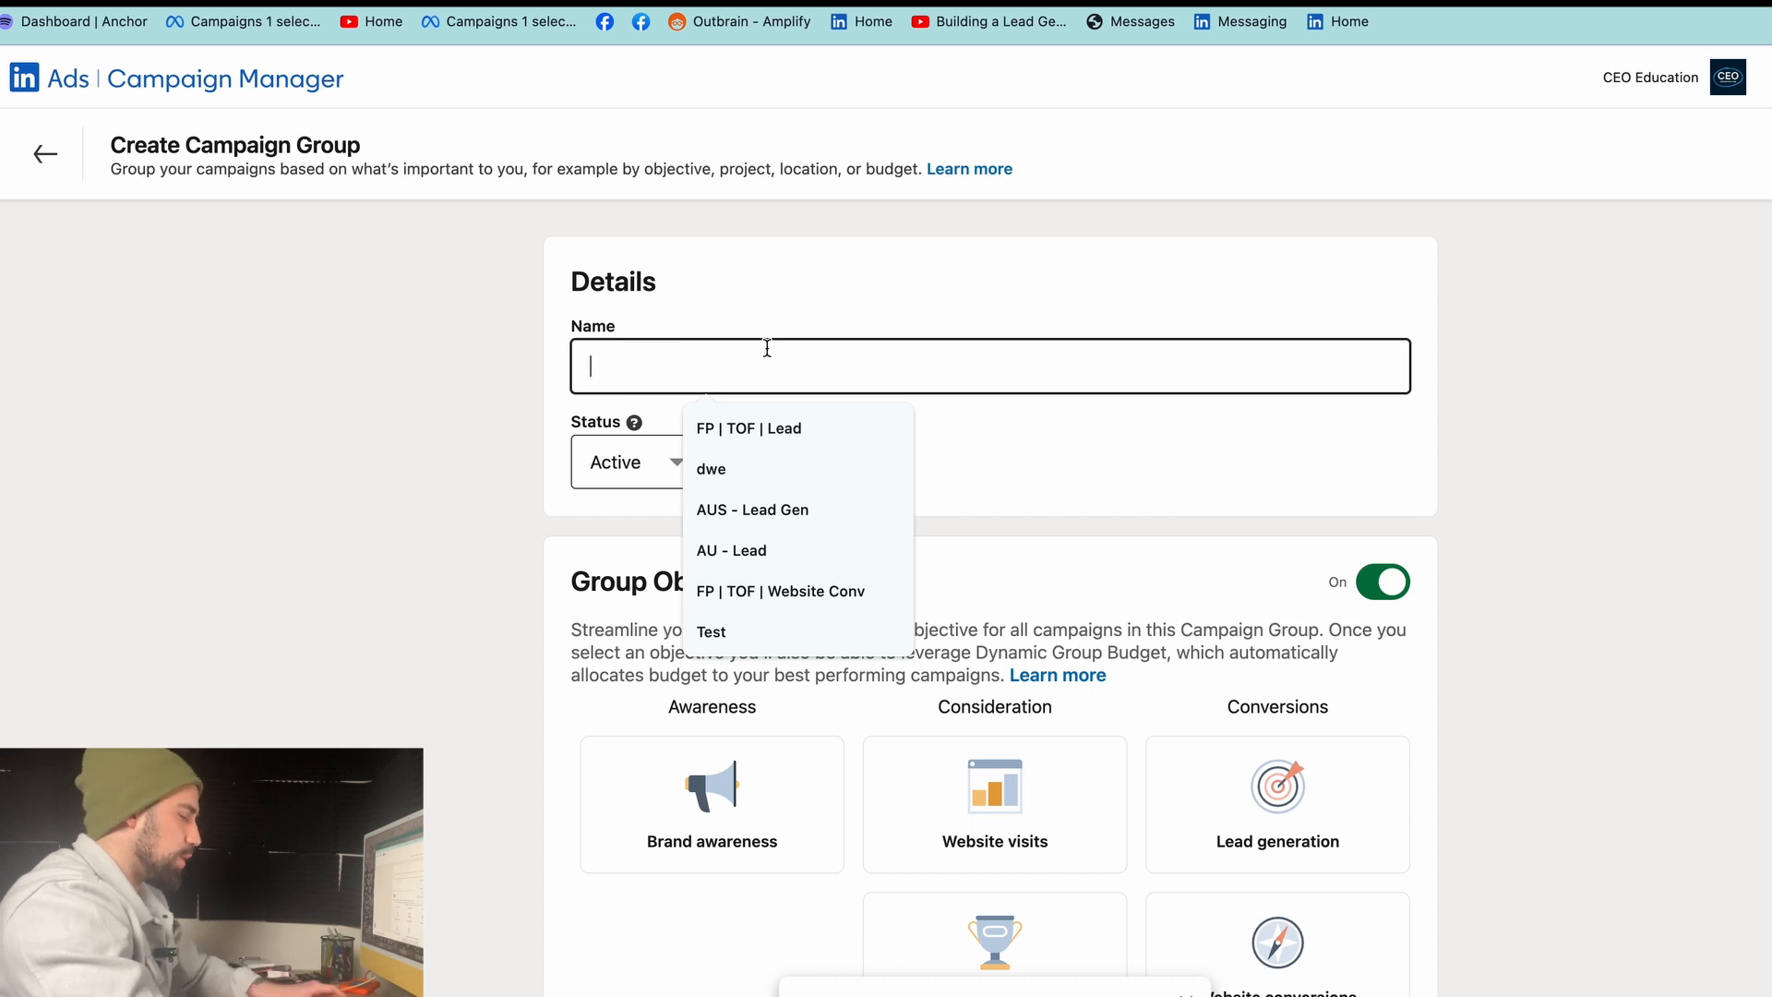
{"action": "type", "text": "TOF"}
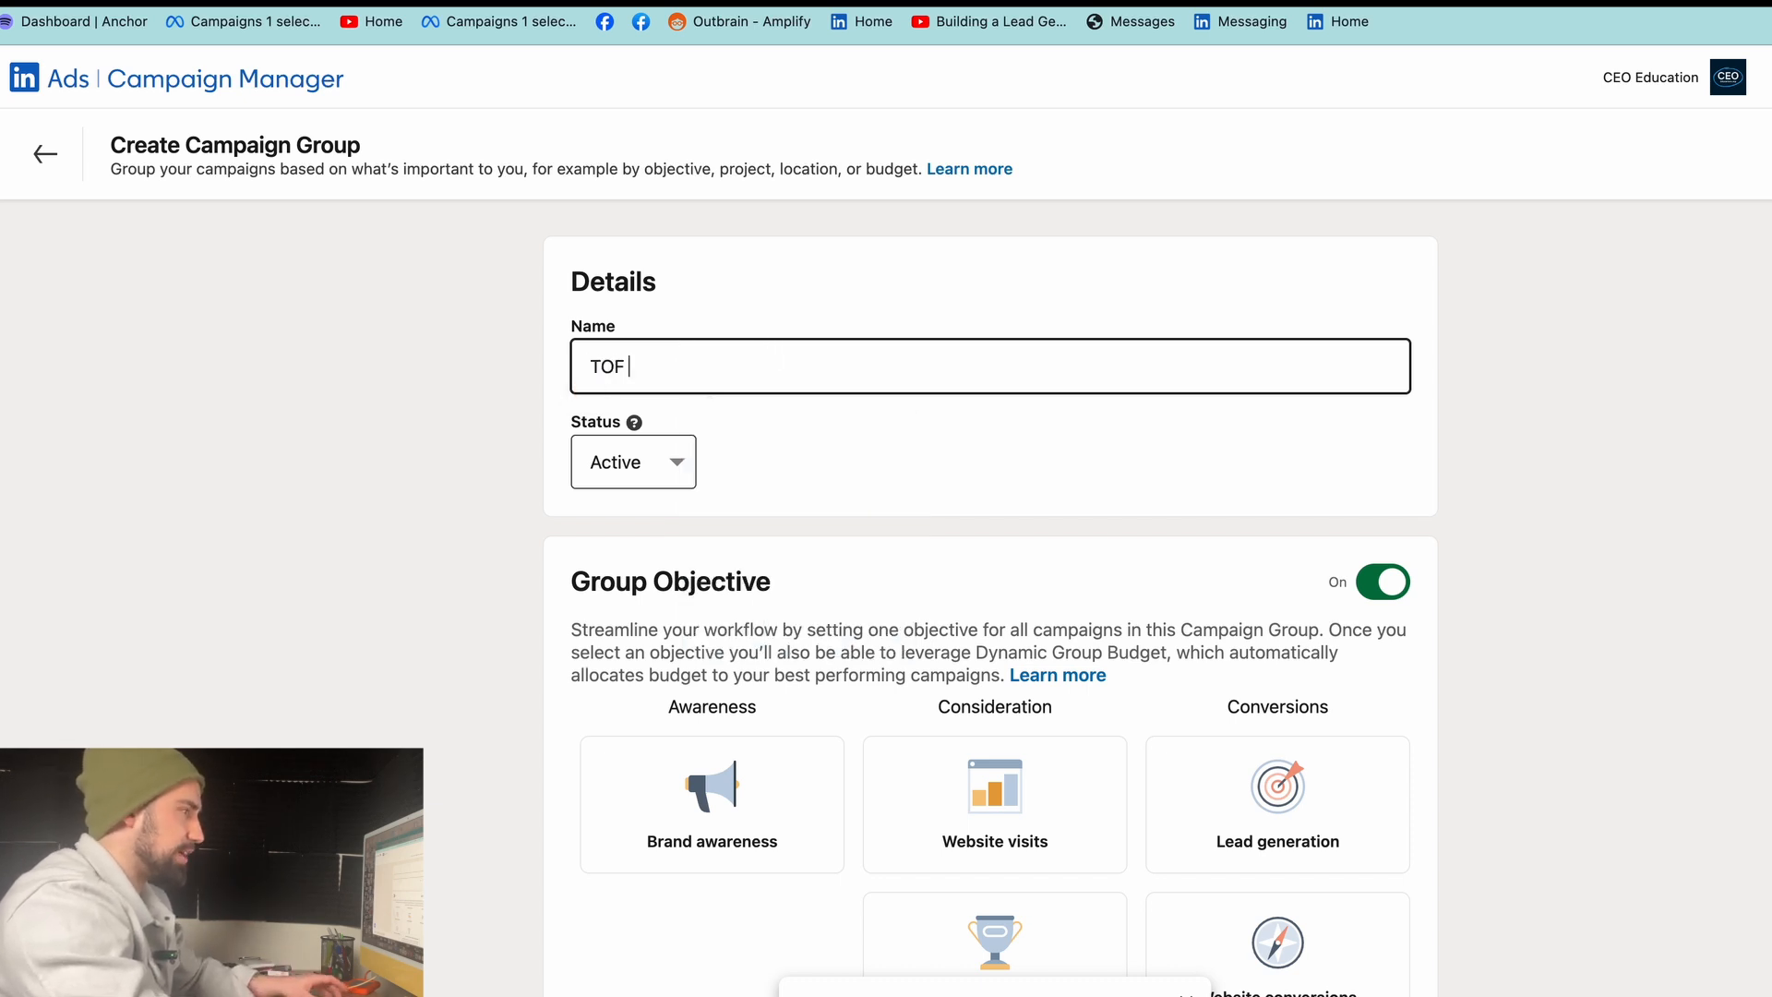
{"action": "type", "text": " |"}
{"action": "key", "text": "Caps_Lock"}
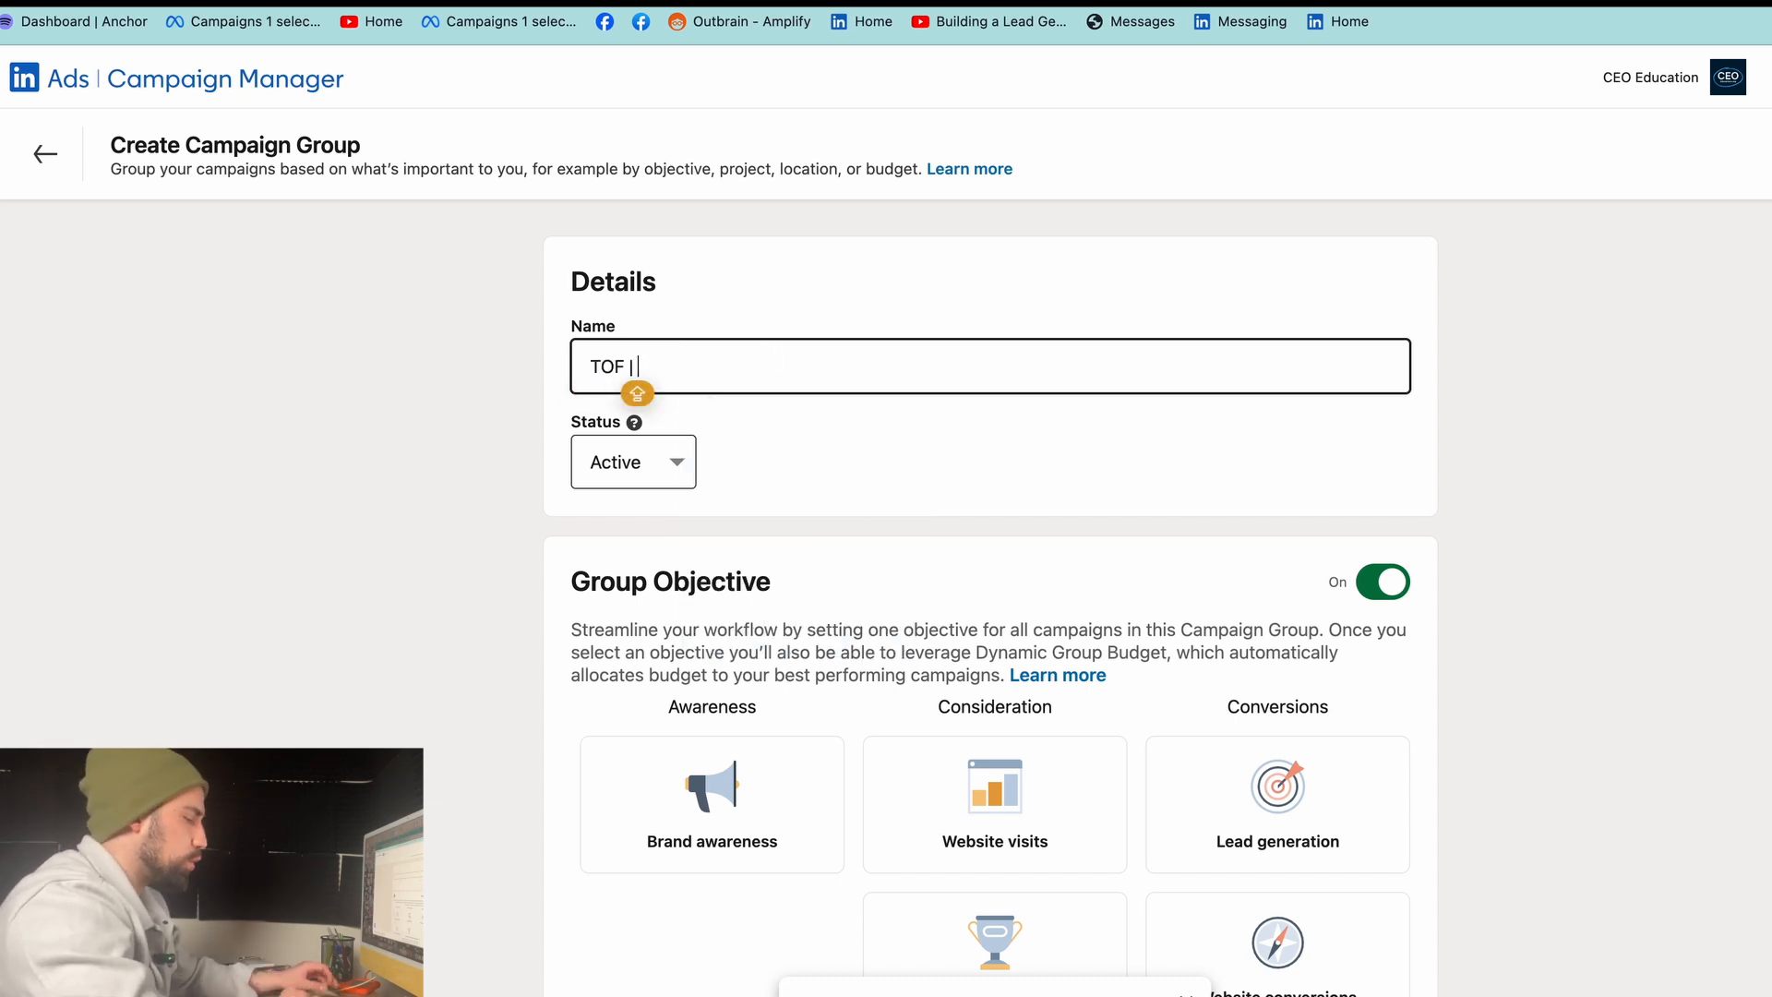
{"action": "type", "text": "Lead Gen | AU"}
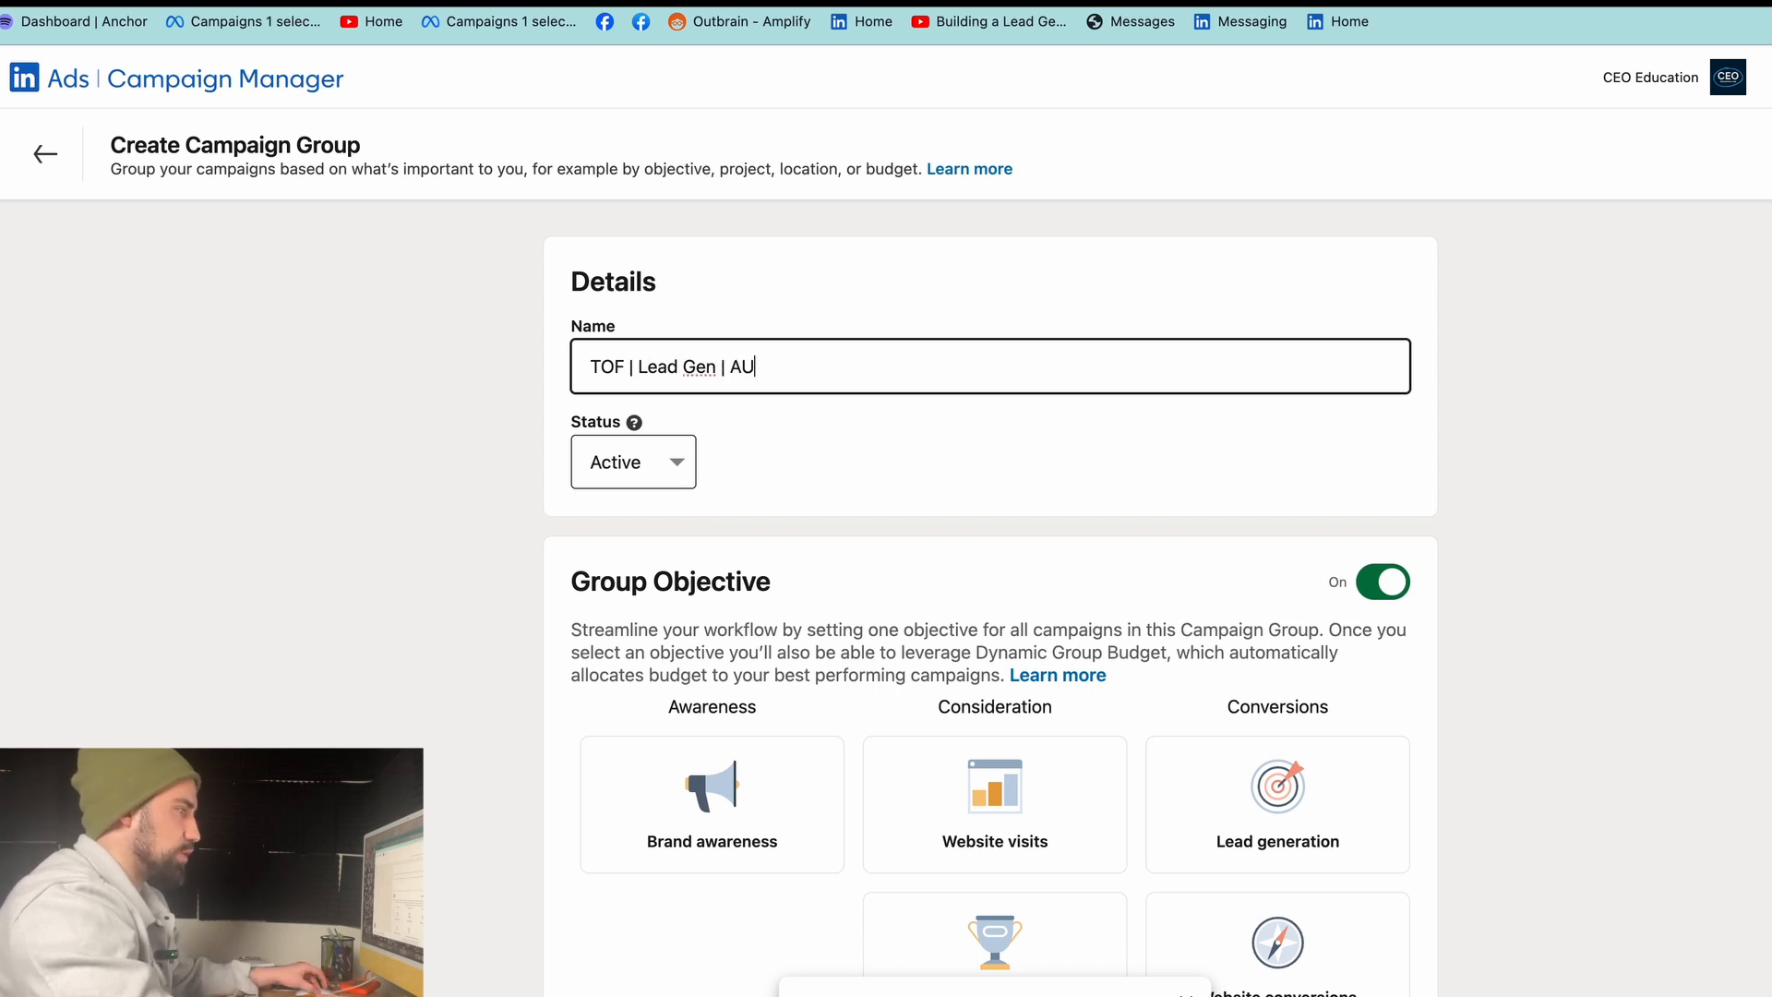
- Set the campaign group's objective to Lead generation
{"action": "scroll", "coordinate": [778, 552], "scroll_direction": "down", "scroll_amount": 5}
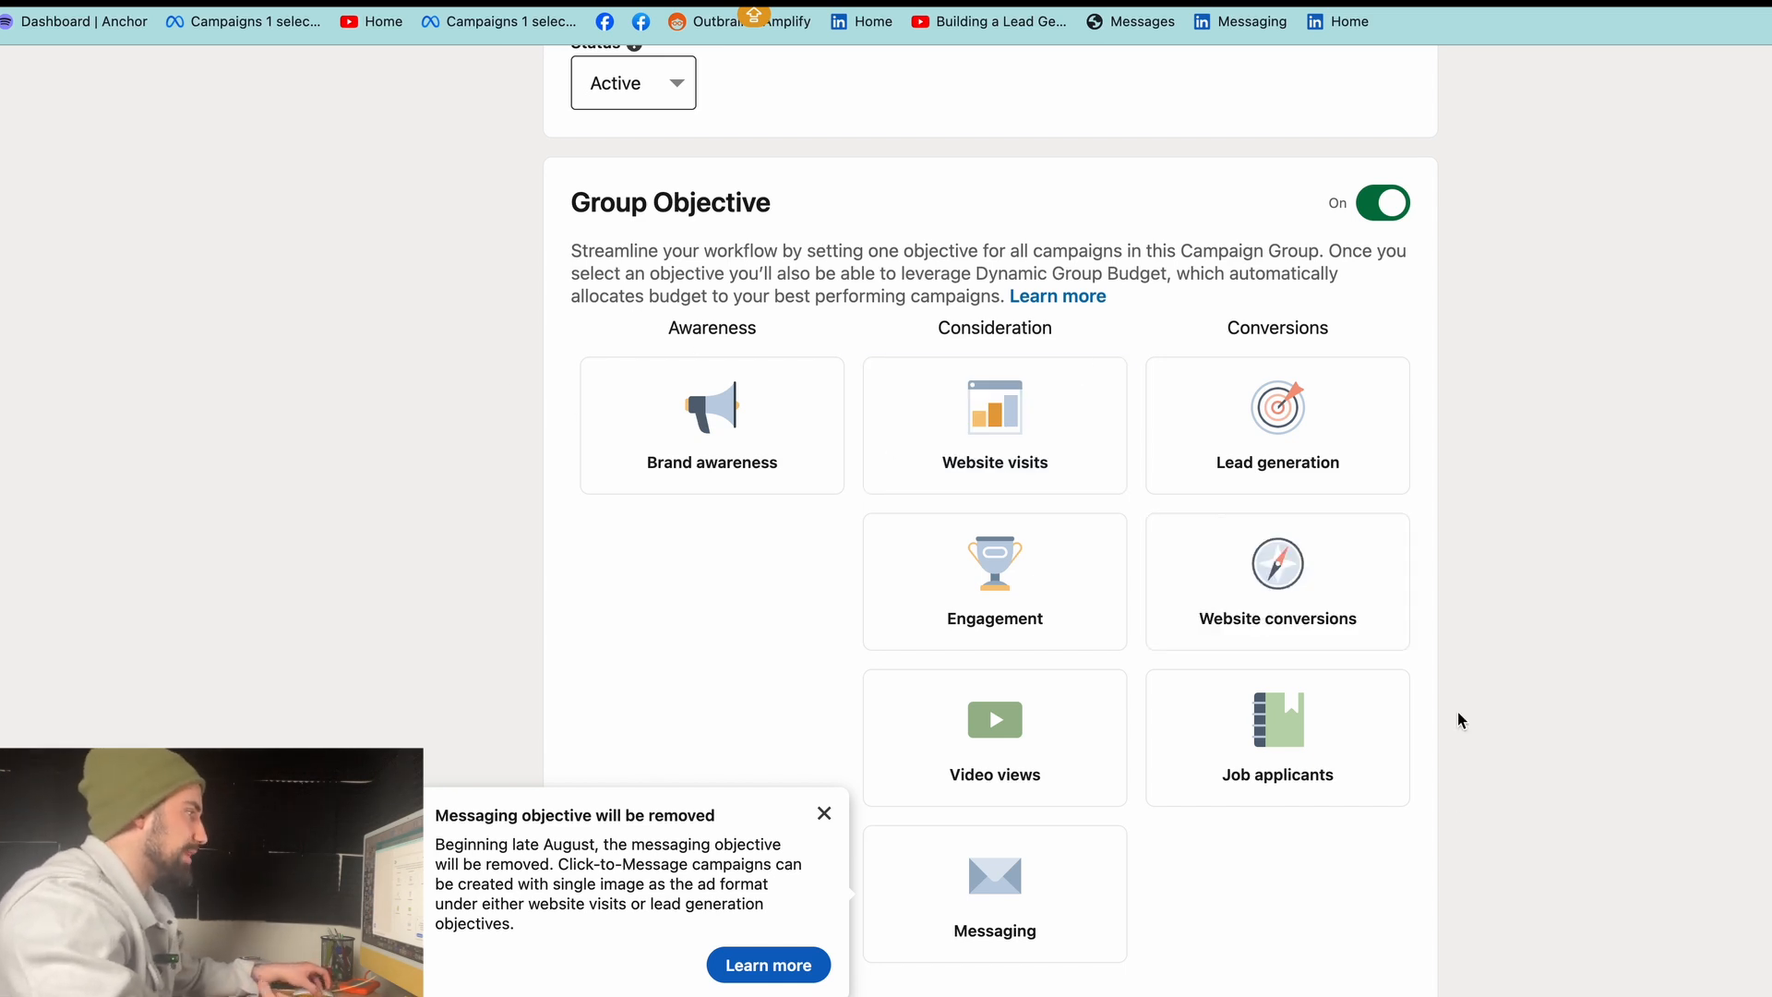
{"action": "left_click", "coordinate": [1272, 434]}
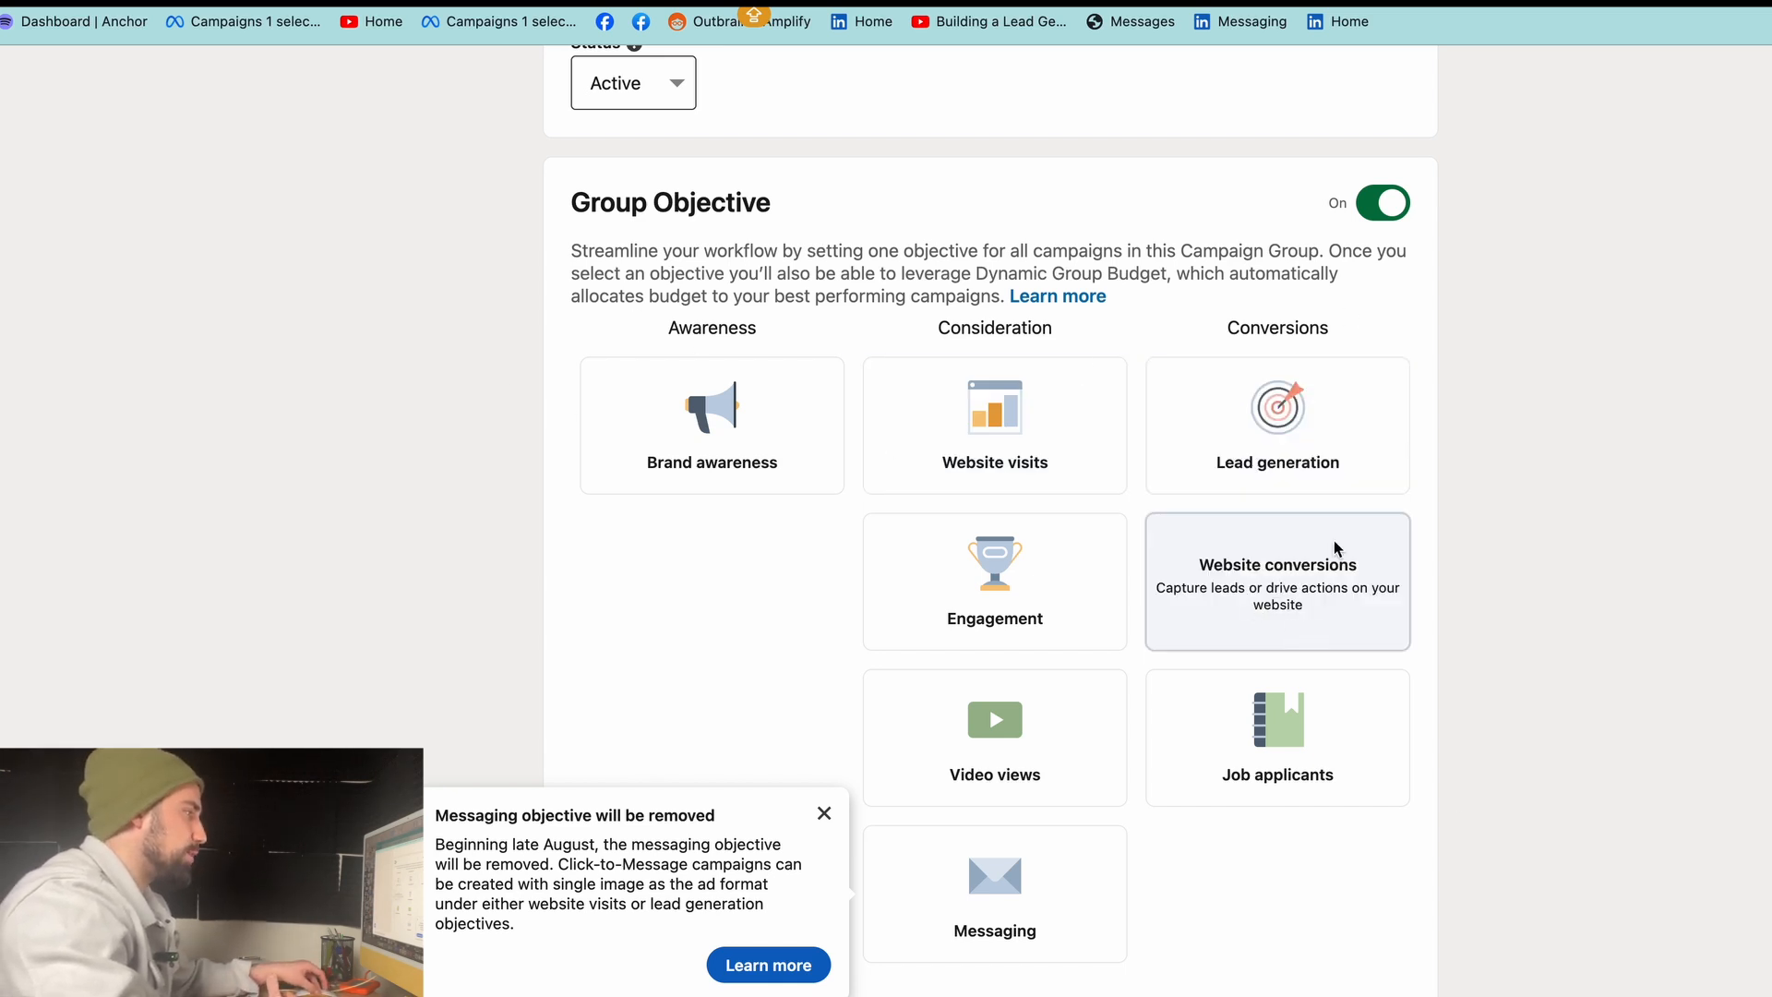
{"action": "scroll", "coordinate": [810, 240], "scroll_direction": "up", "scroll_amount": 2}
{"action": "scroll", "coordinate": [811, 234], "scroll_direction": "down", "scroll_amount": 3}
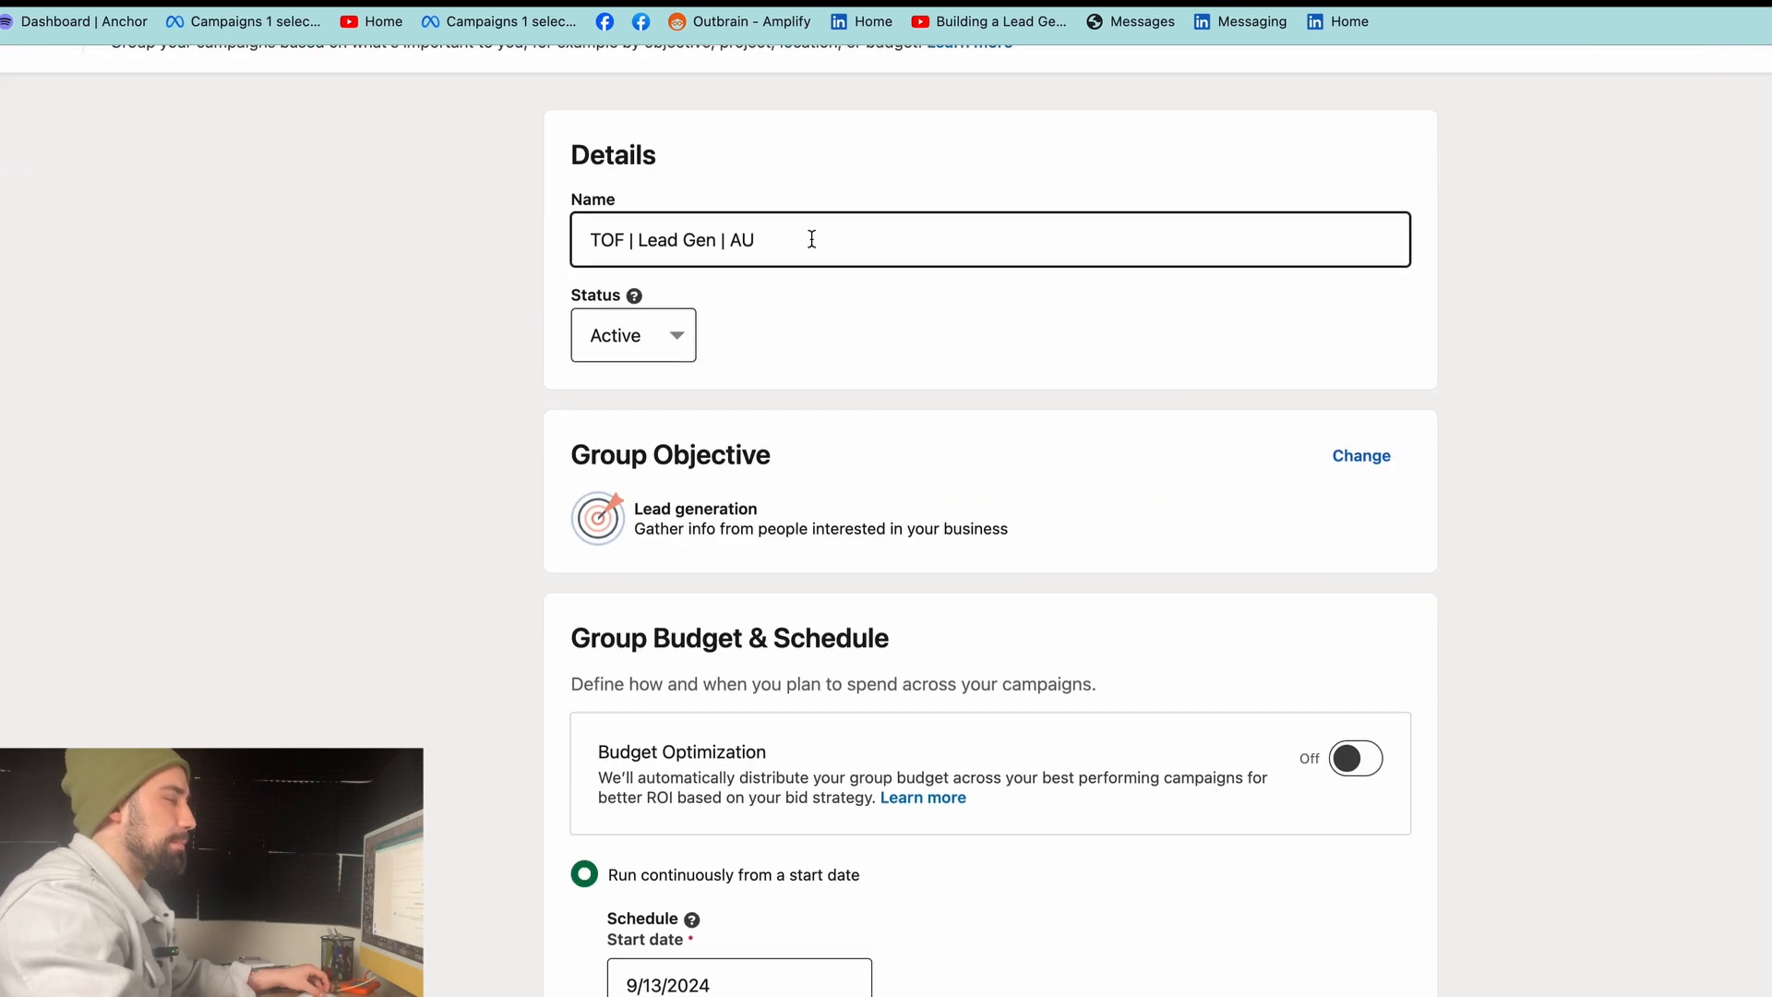
{"action": "scroll", "coordinate": [891, 472], "scroll_direction": "up", "scroll_amount": 3}
{"action": "scroll", "coordinate": [936, 640], "scroll_direction": "down", "scroll_amount": 3}
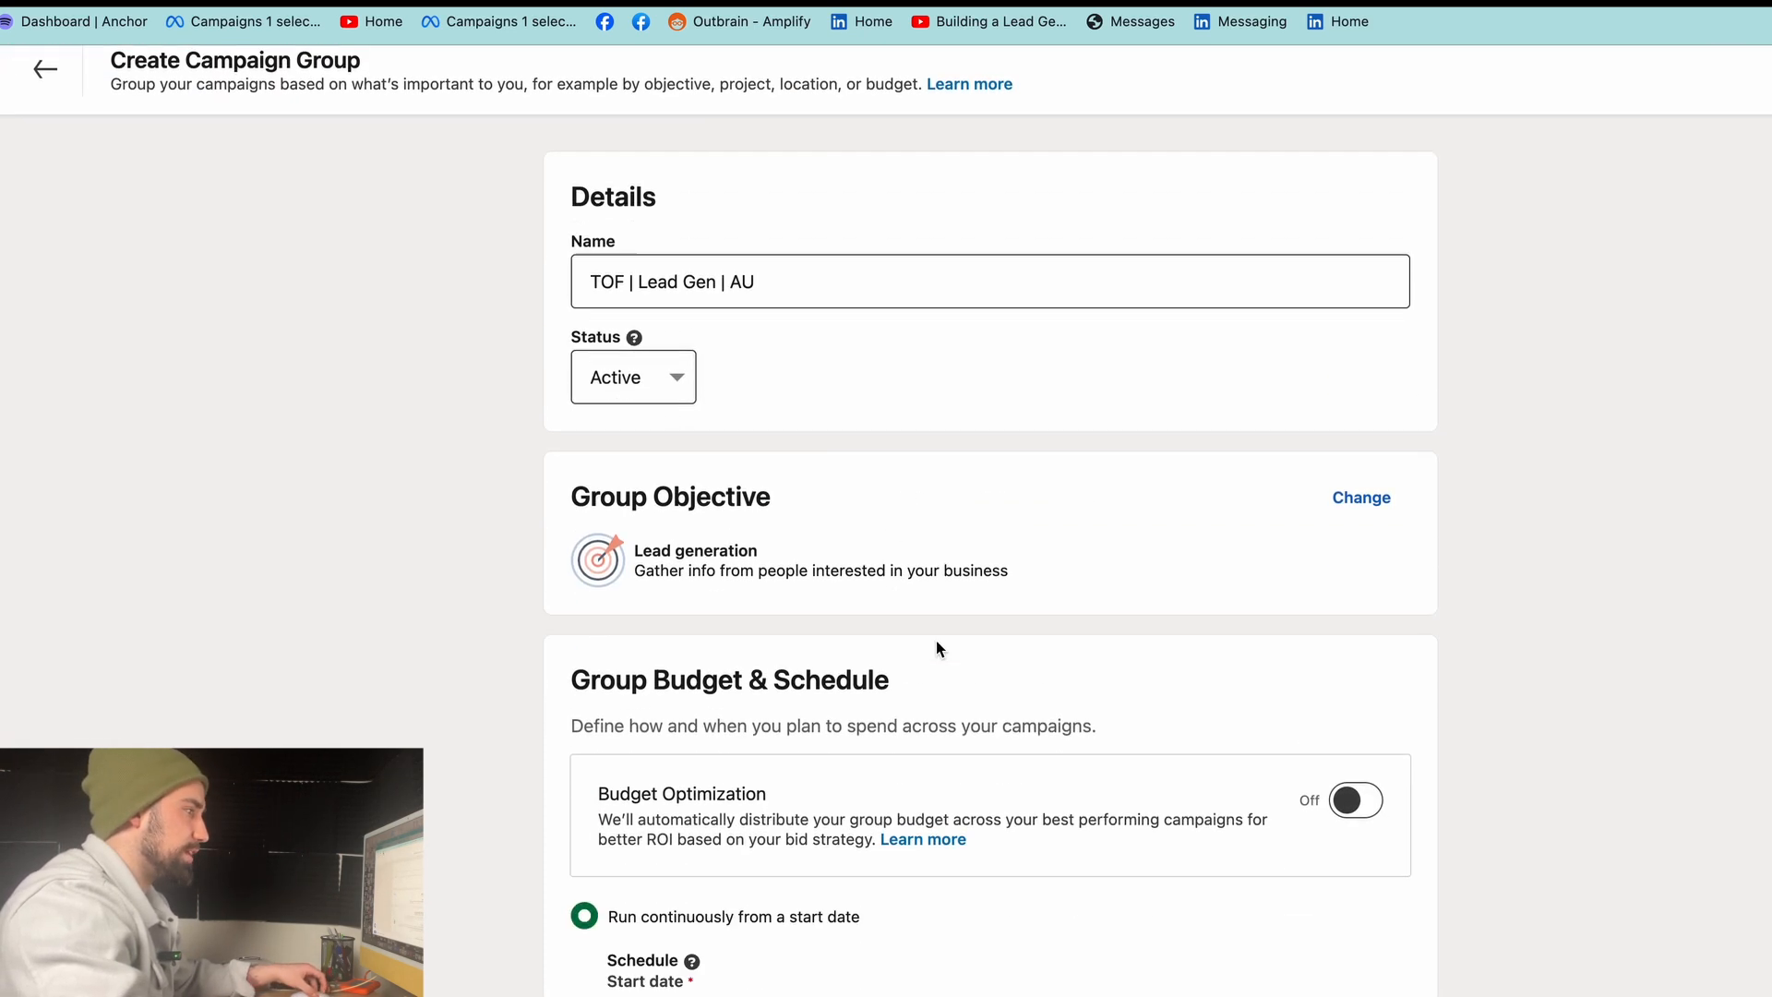
- Review the Budget Optimization and schedule options in the group's budget section
{"action": "left_click_drag", "start_coordinate": [692, 656], "coordinate": [702, 653]}
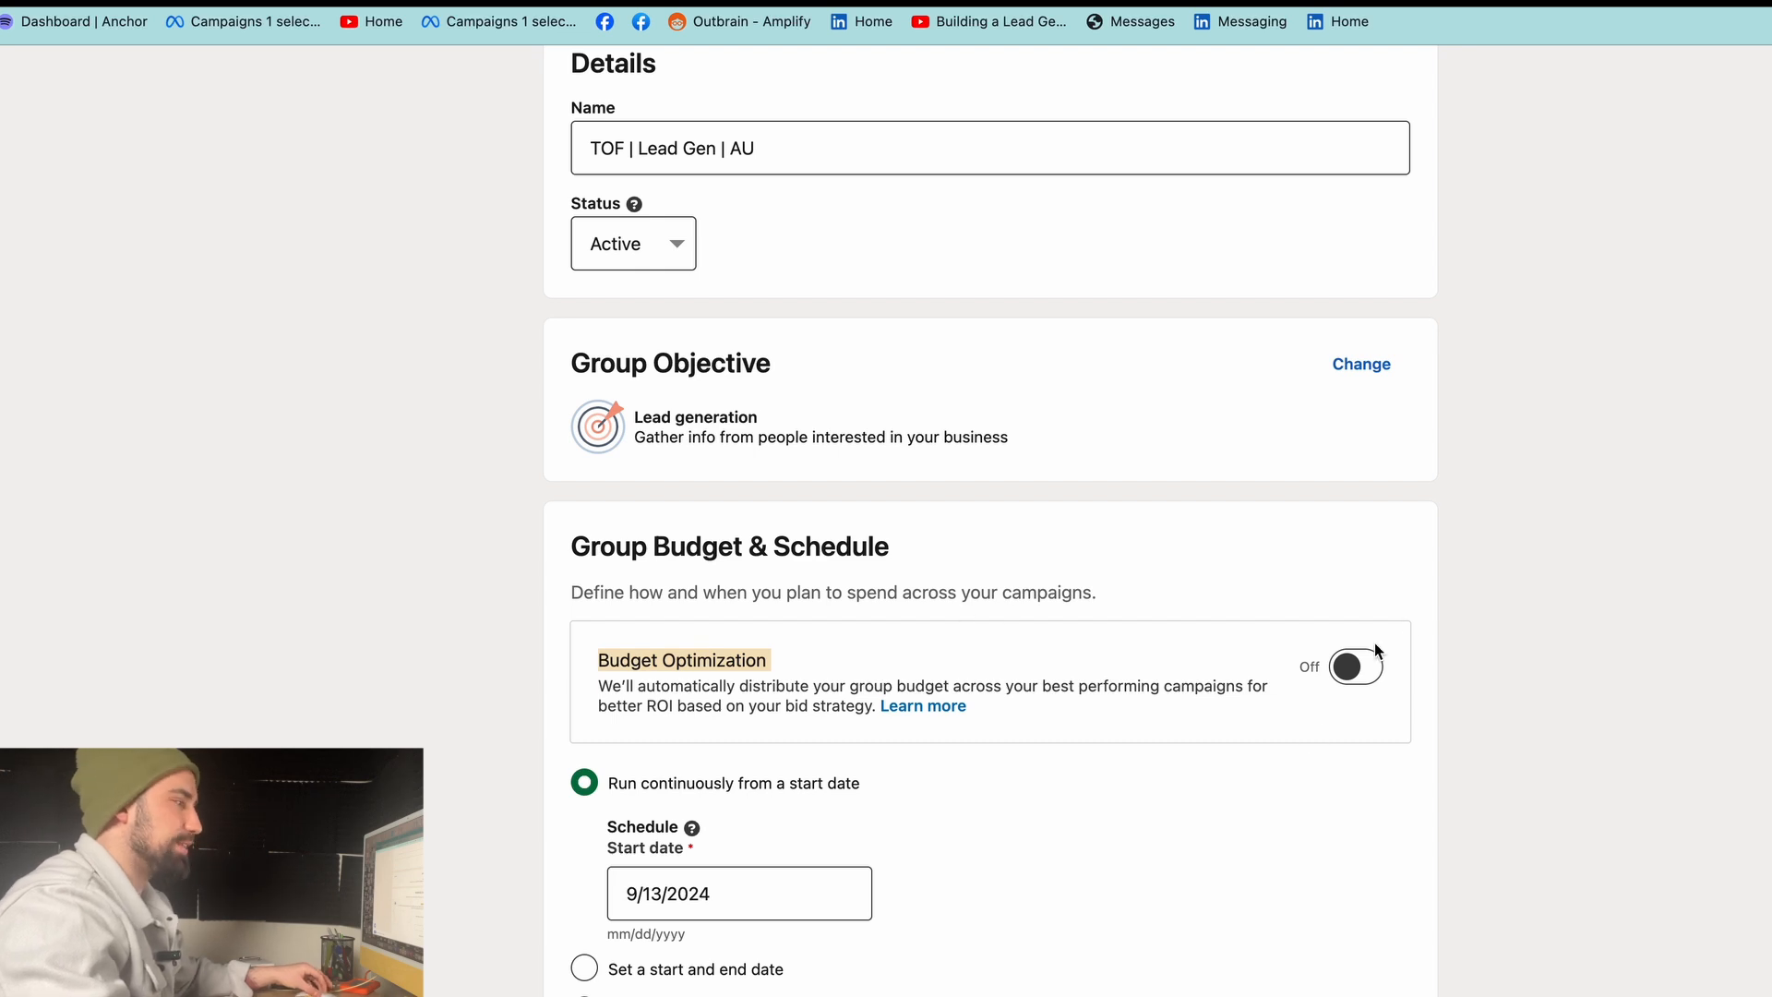
{"action": "scroll", "coordinate": [990, 791], "scroll_direction": "down", "scroll_amount": 1}
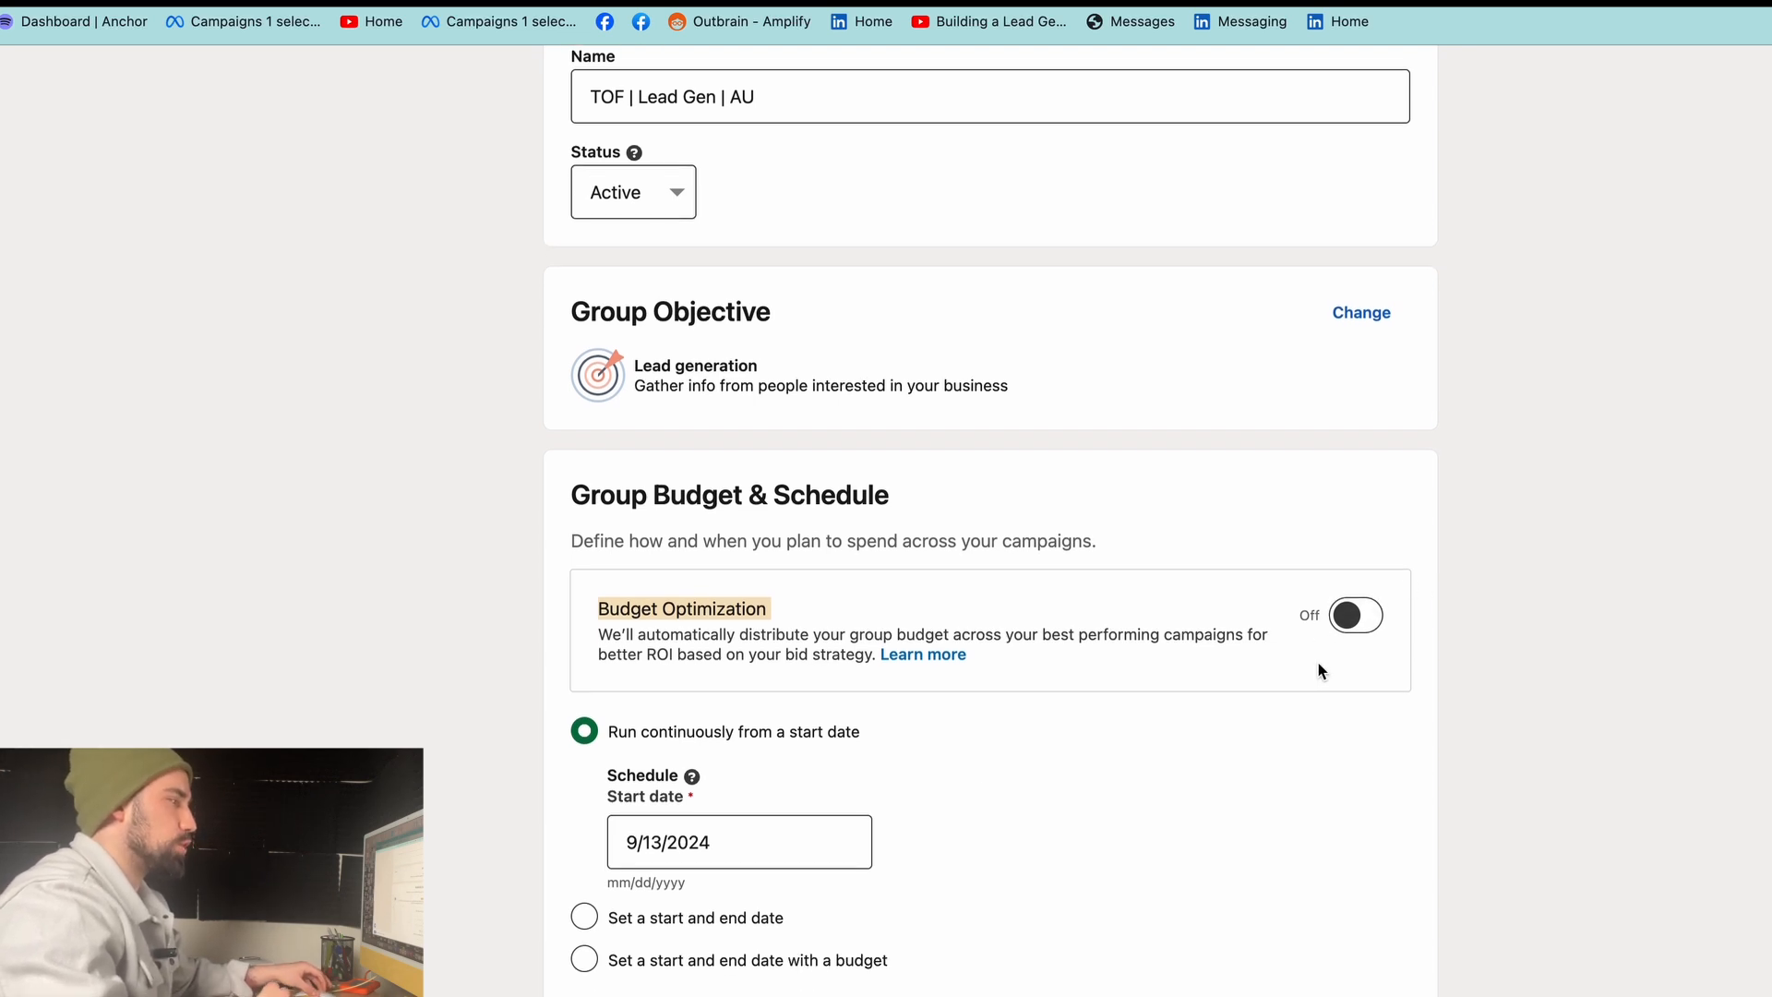
{"action": "left_click", "coordinate": [1337, 705]}
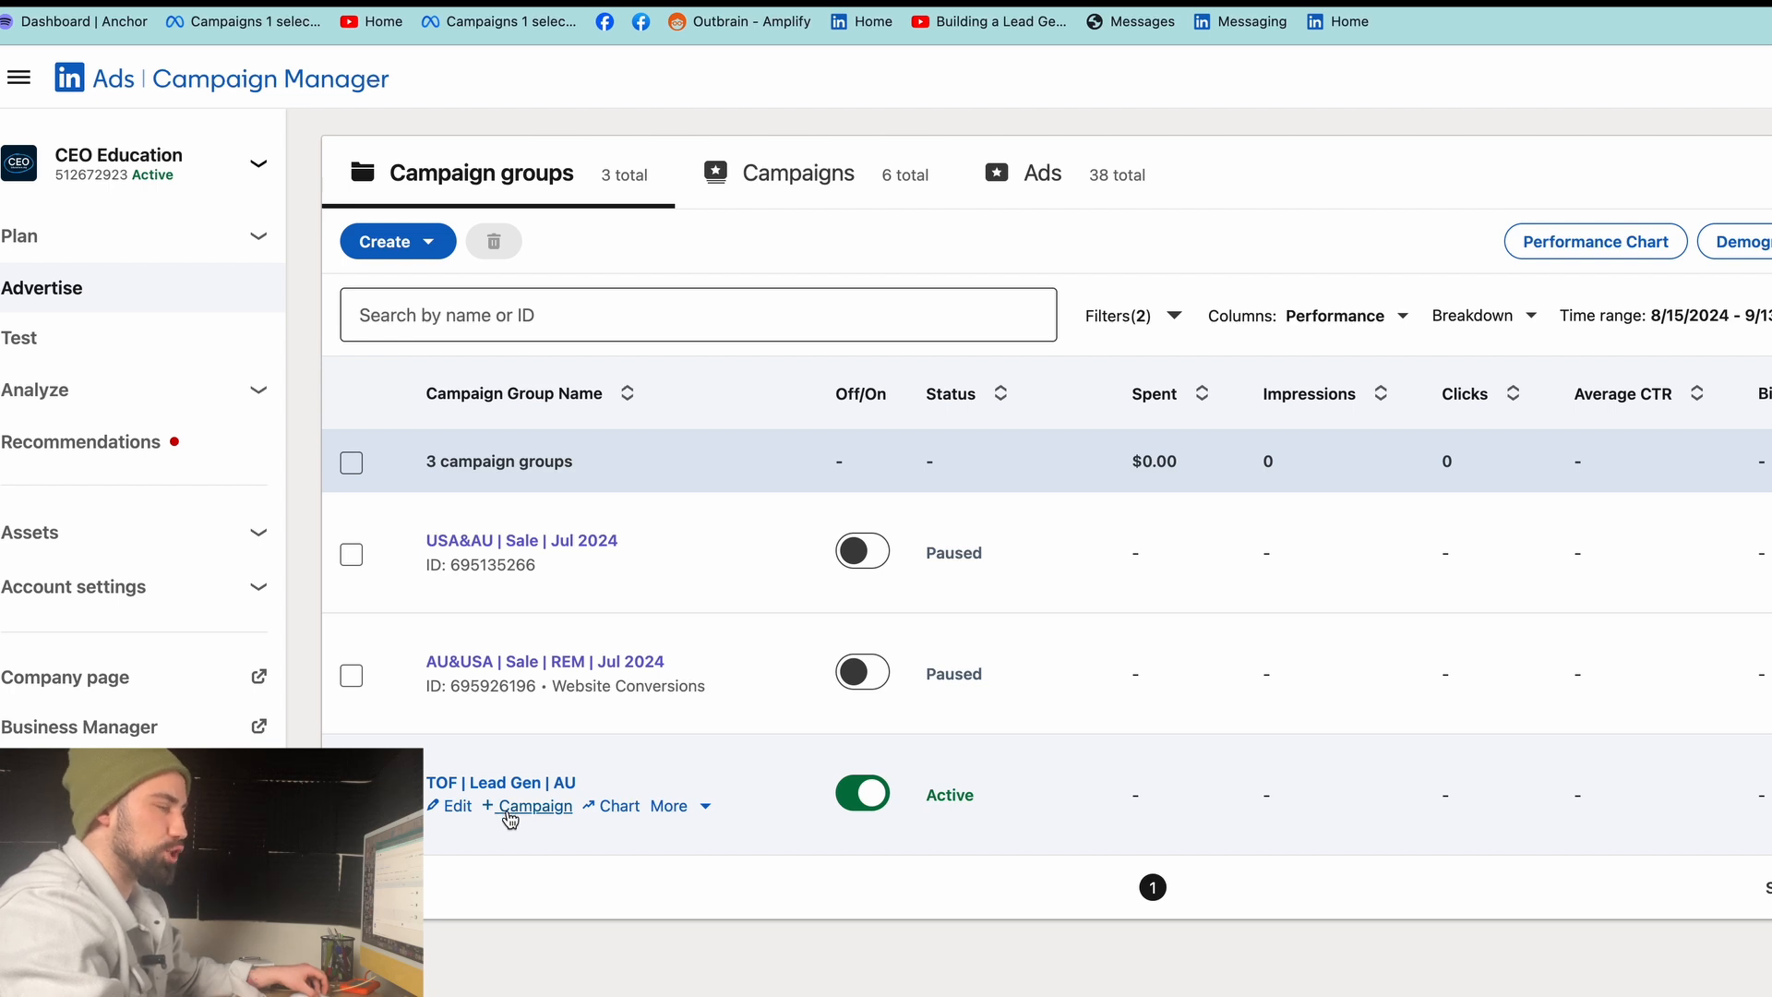
- Add a campaign to the TOF | Lead Gen | AU group and replace its default name with "Single Image"
{"action": "left_click", "coordinate": [542, 809]}
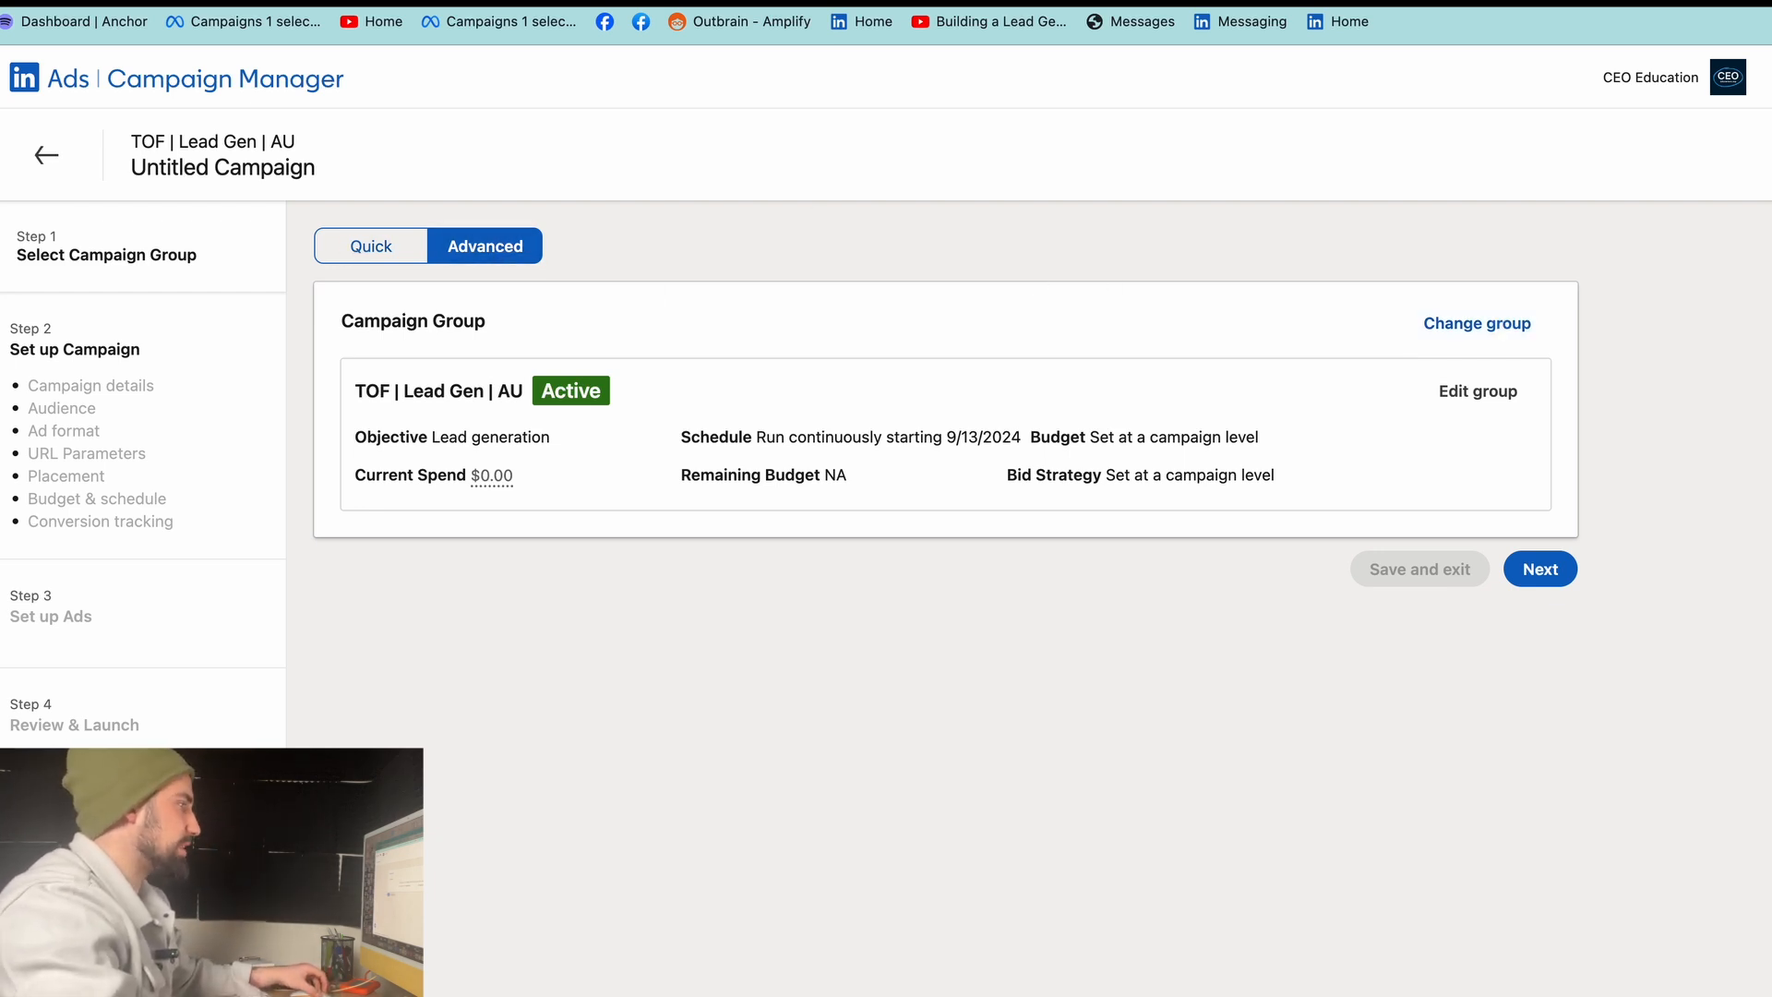
{"action": "left_click", "coordinate": [1564, 568]}
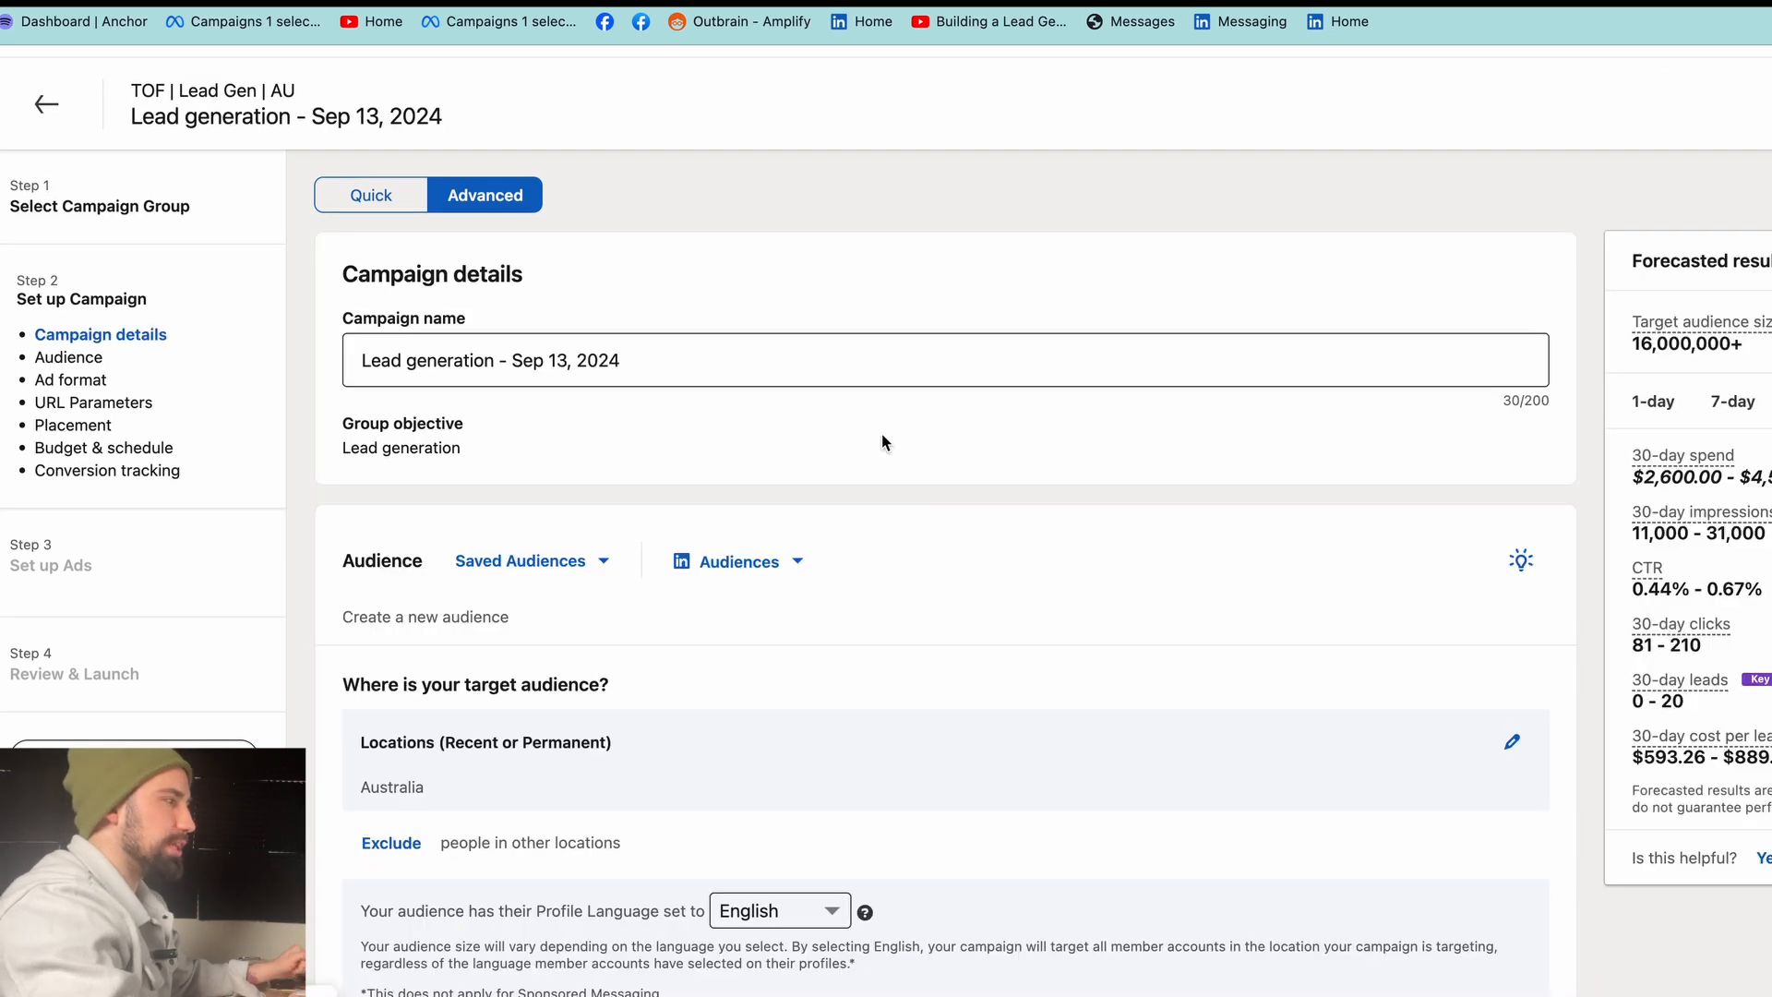
{"action": "key", "text": "super+a"}
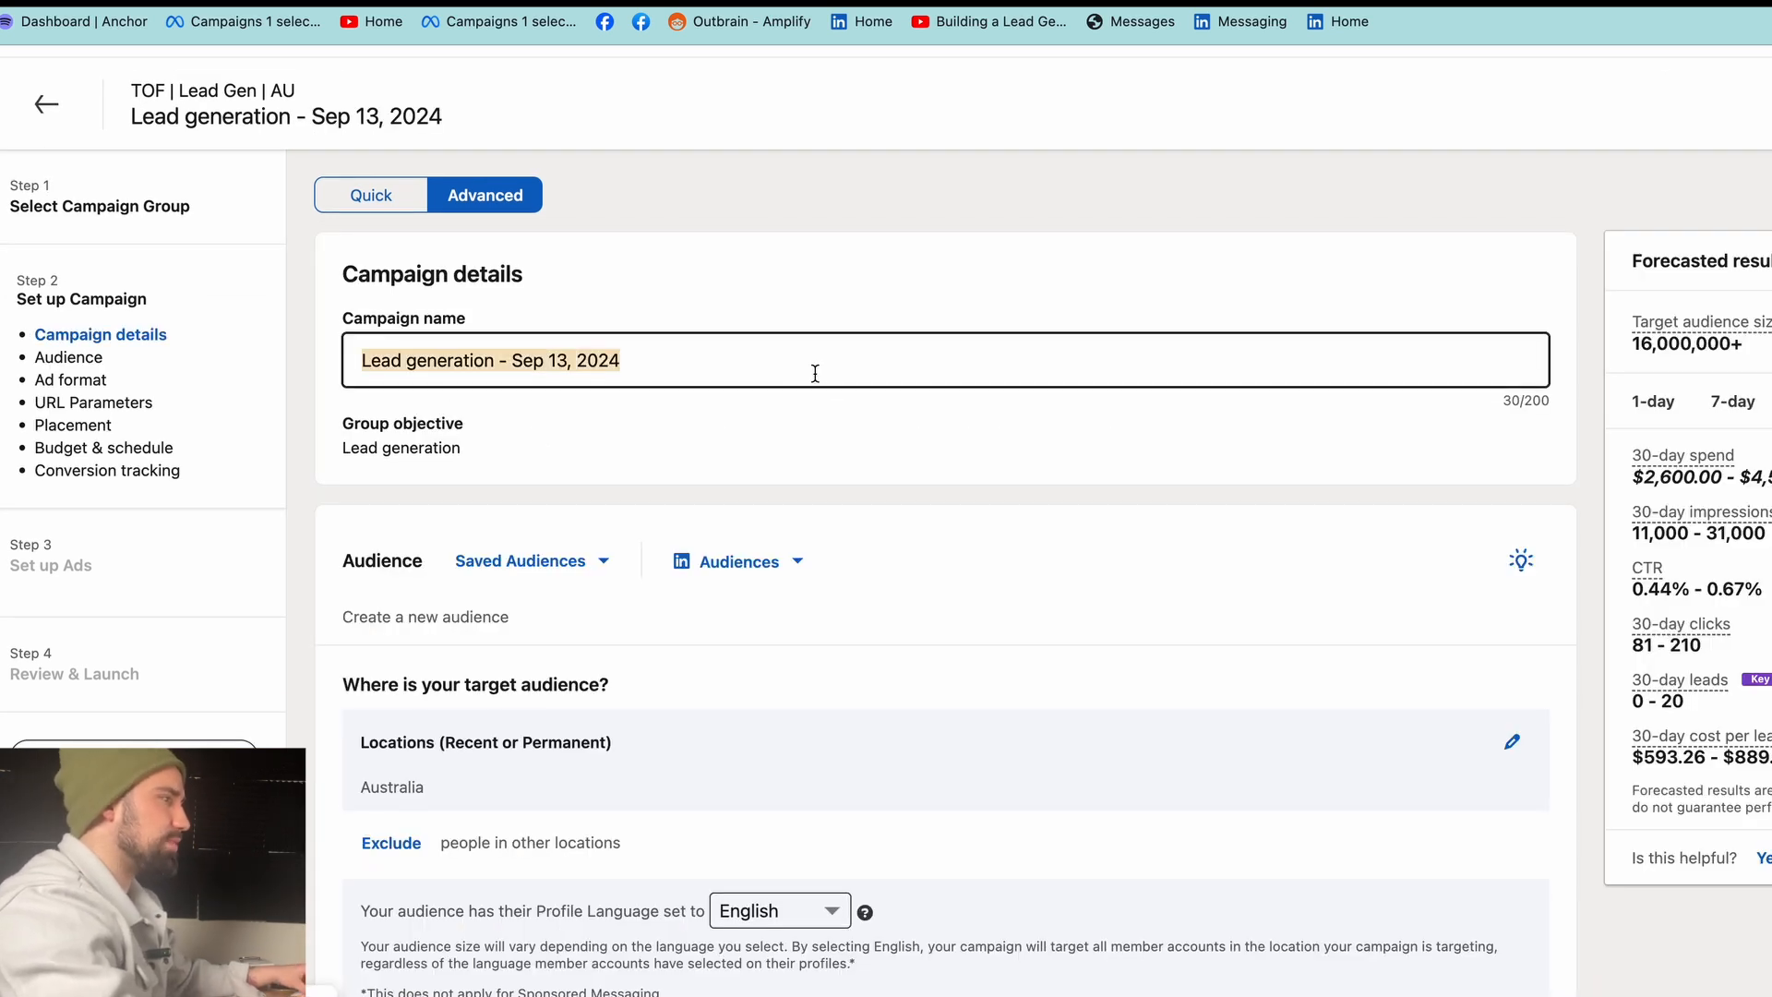
{"action": "key", "text": "BackSpace"}
{"action": "key", "text": "Caps_Lock"}
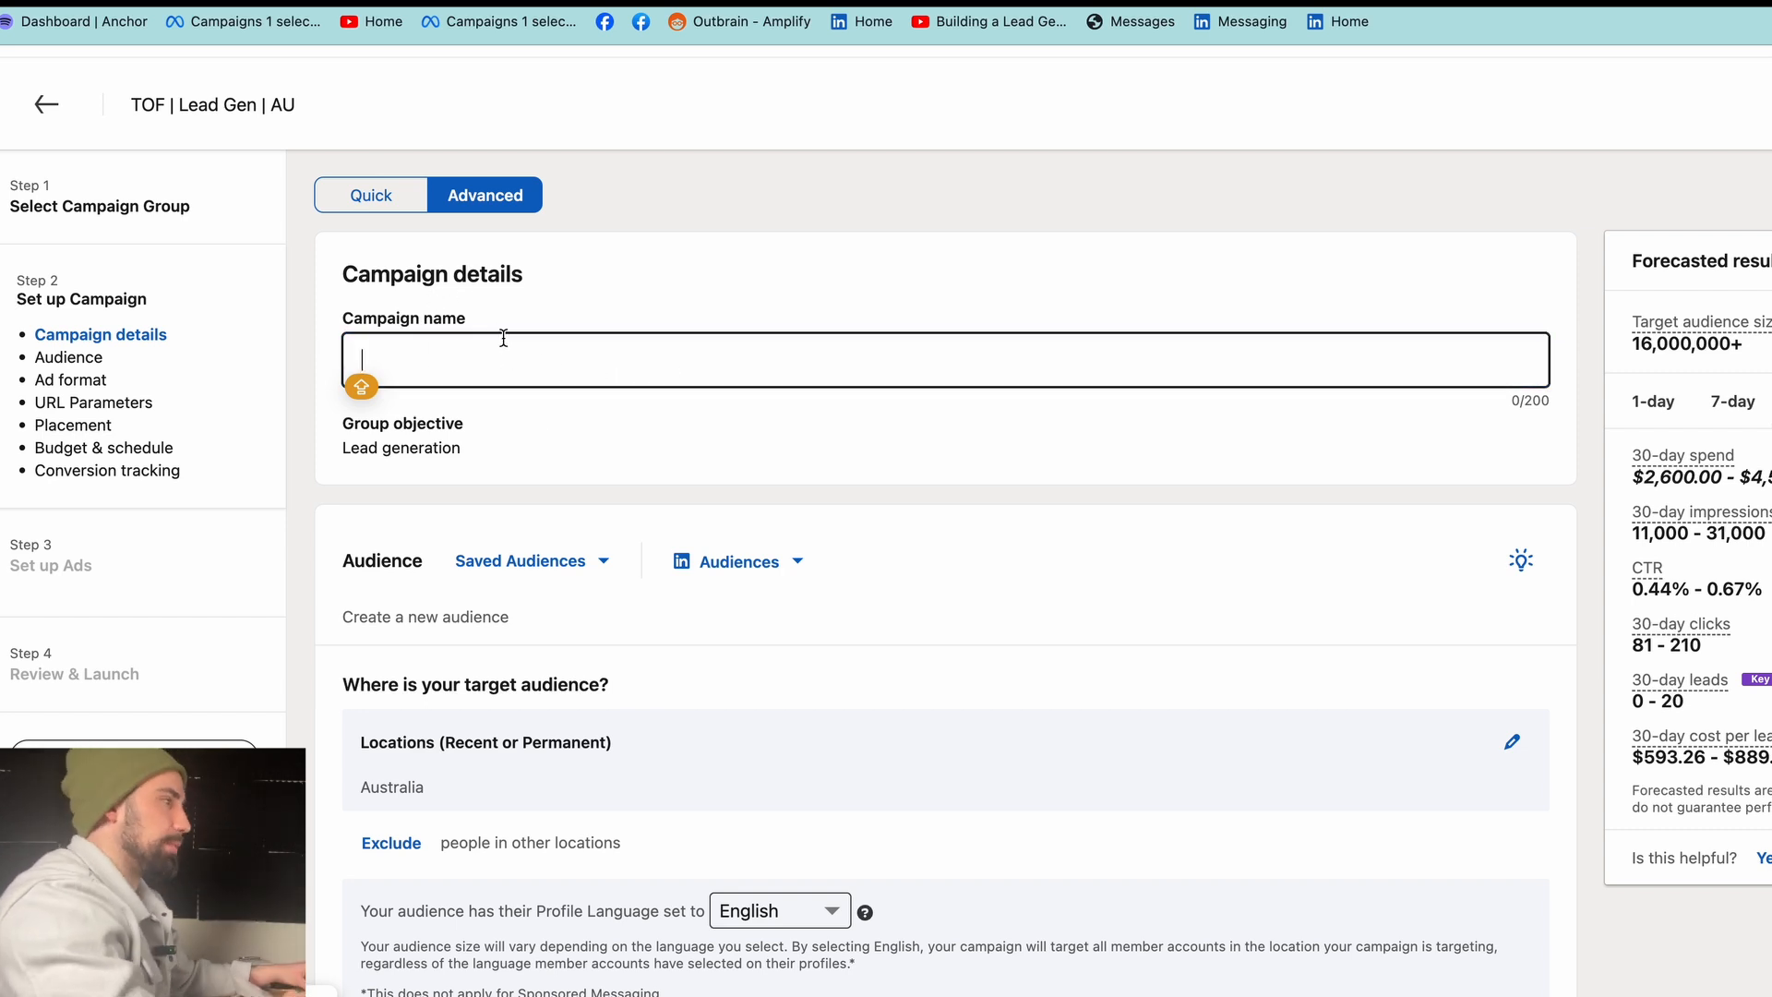
{"action": "type", "text": "Singl"}
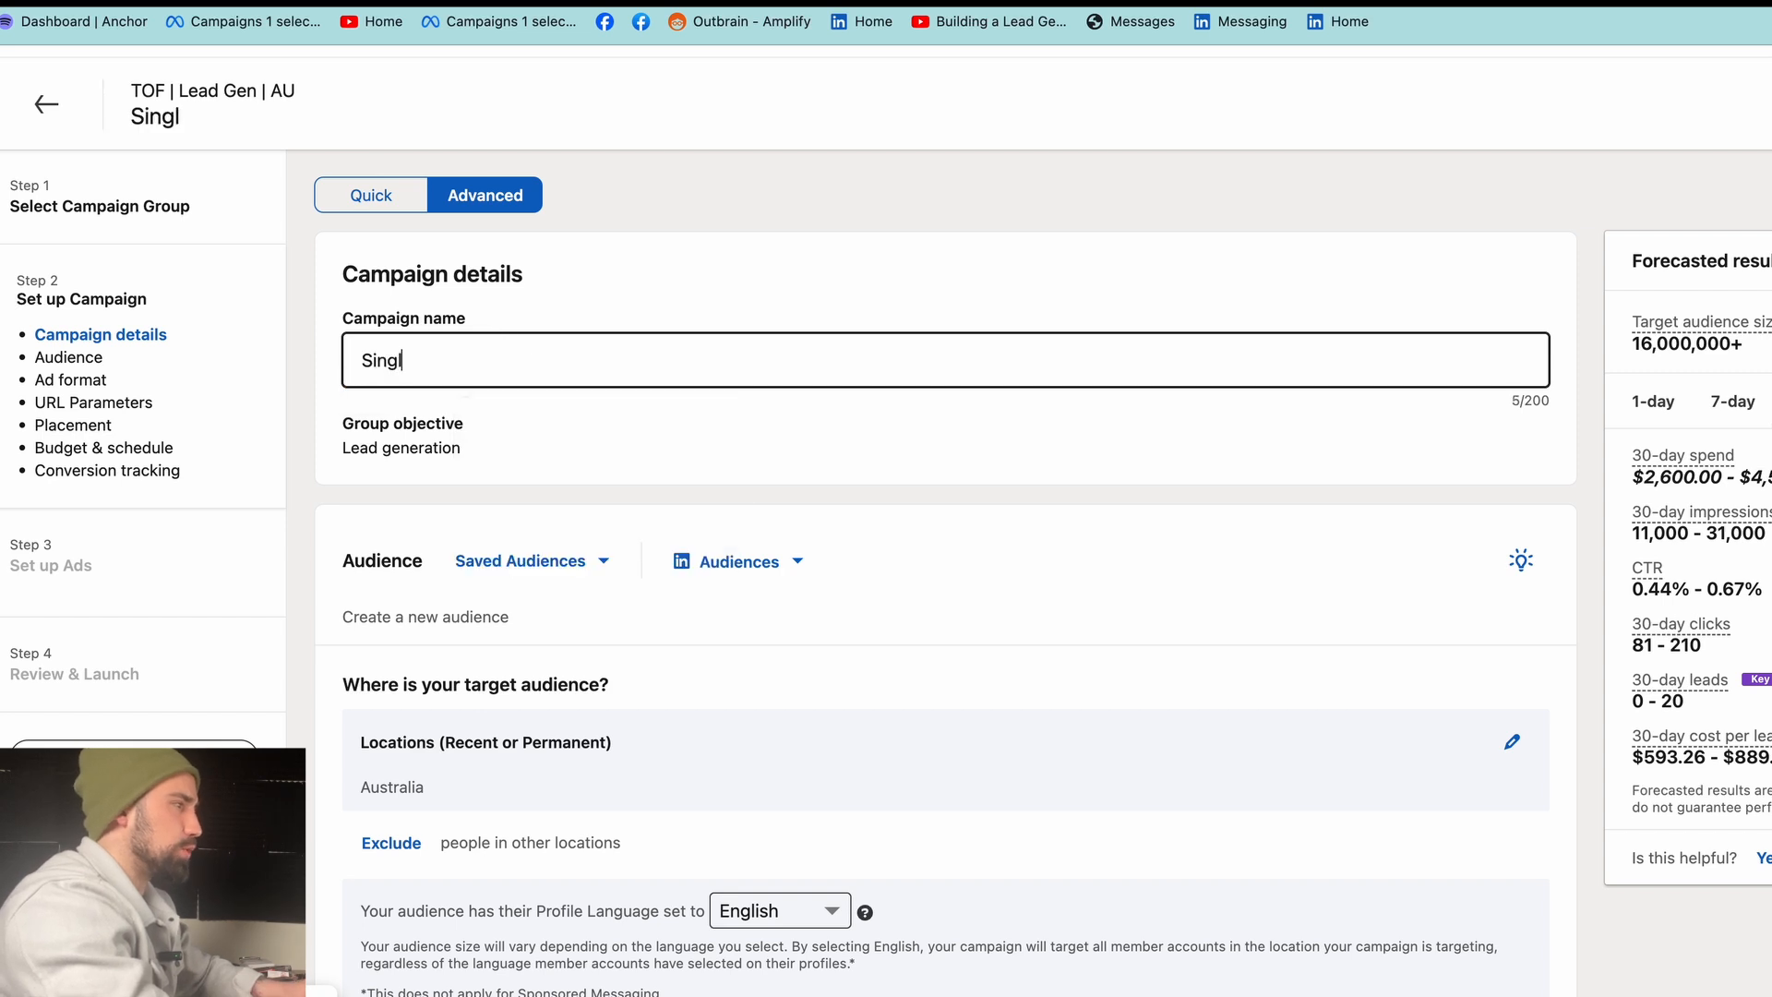
{"action": "type", "text": "e Image"}
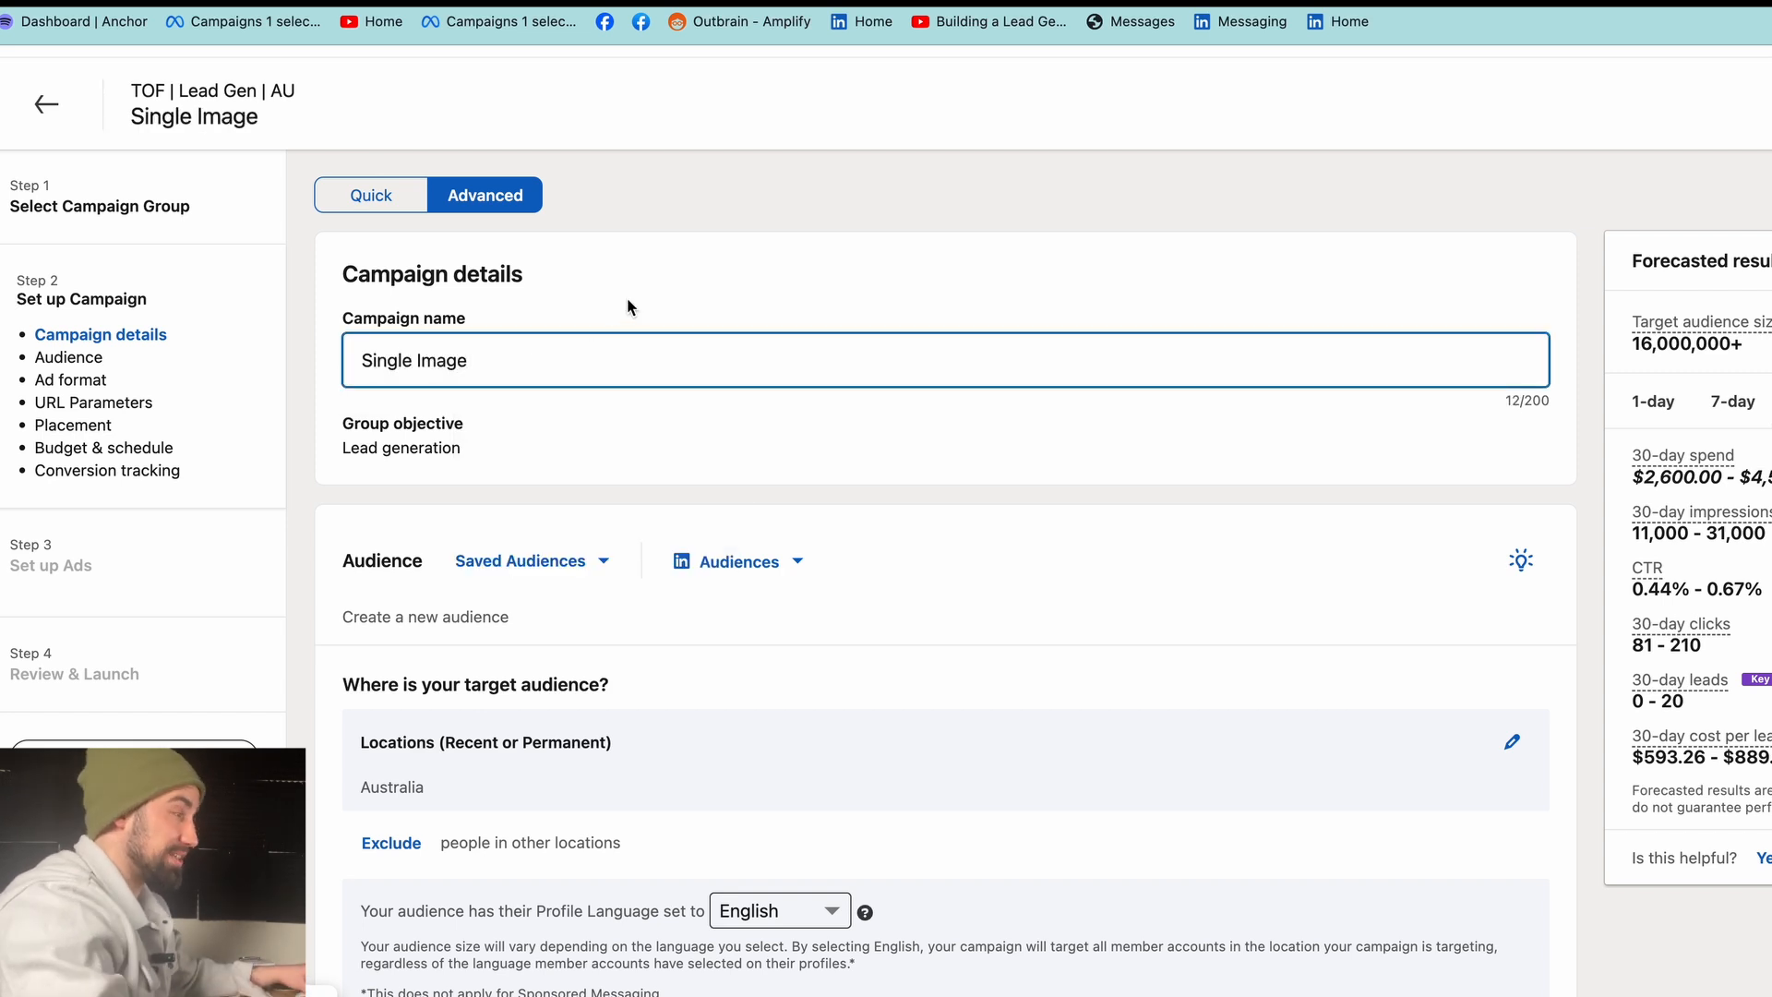
{"action": "left_click", "coordinate": [578, 308]}
{"action": "triple_click", "coordinate": [479, 277]}
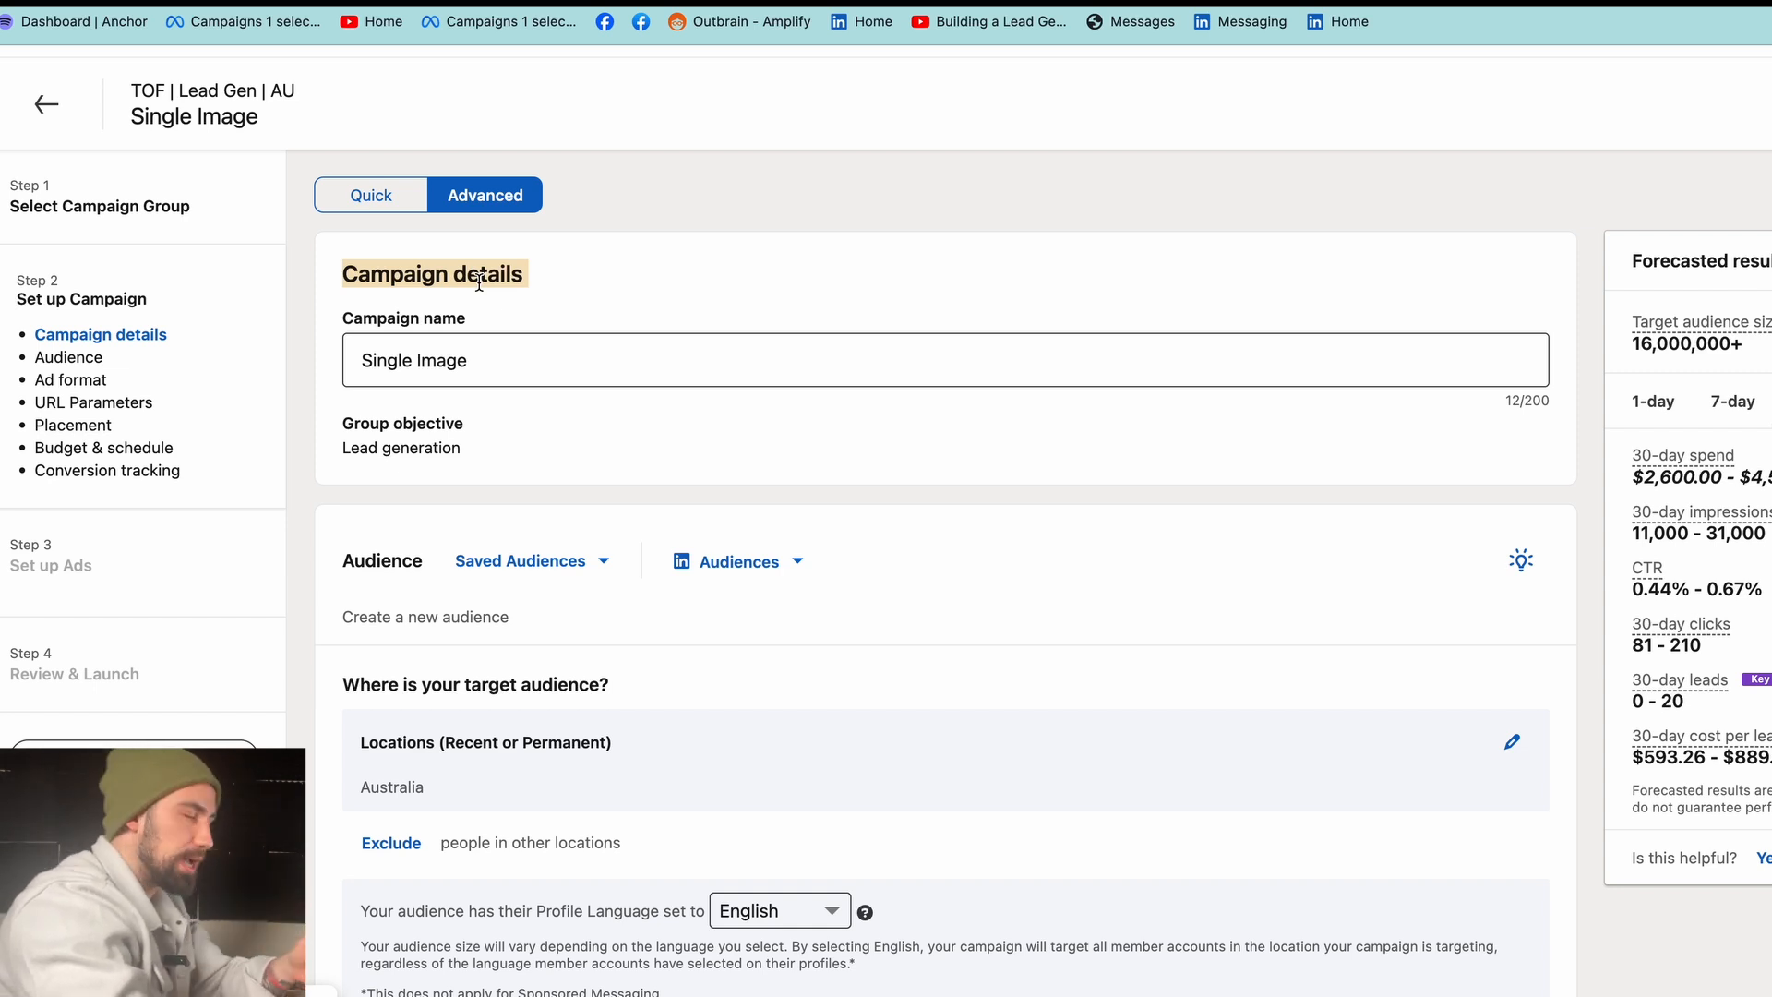
{"action": "left_click", "coordinate": [540, 290]}
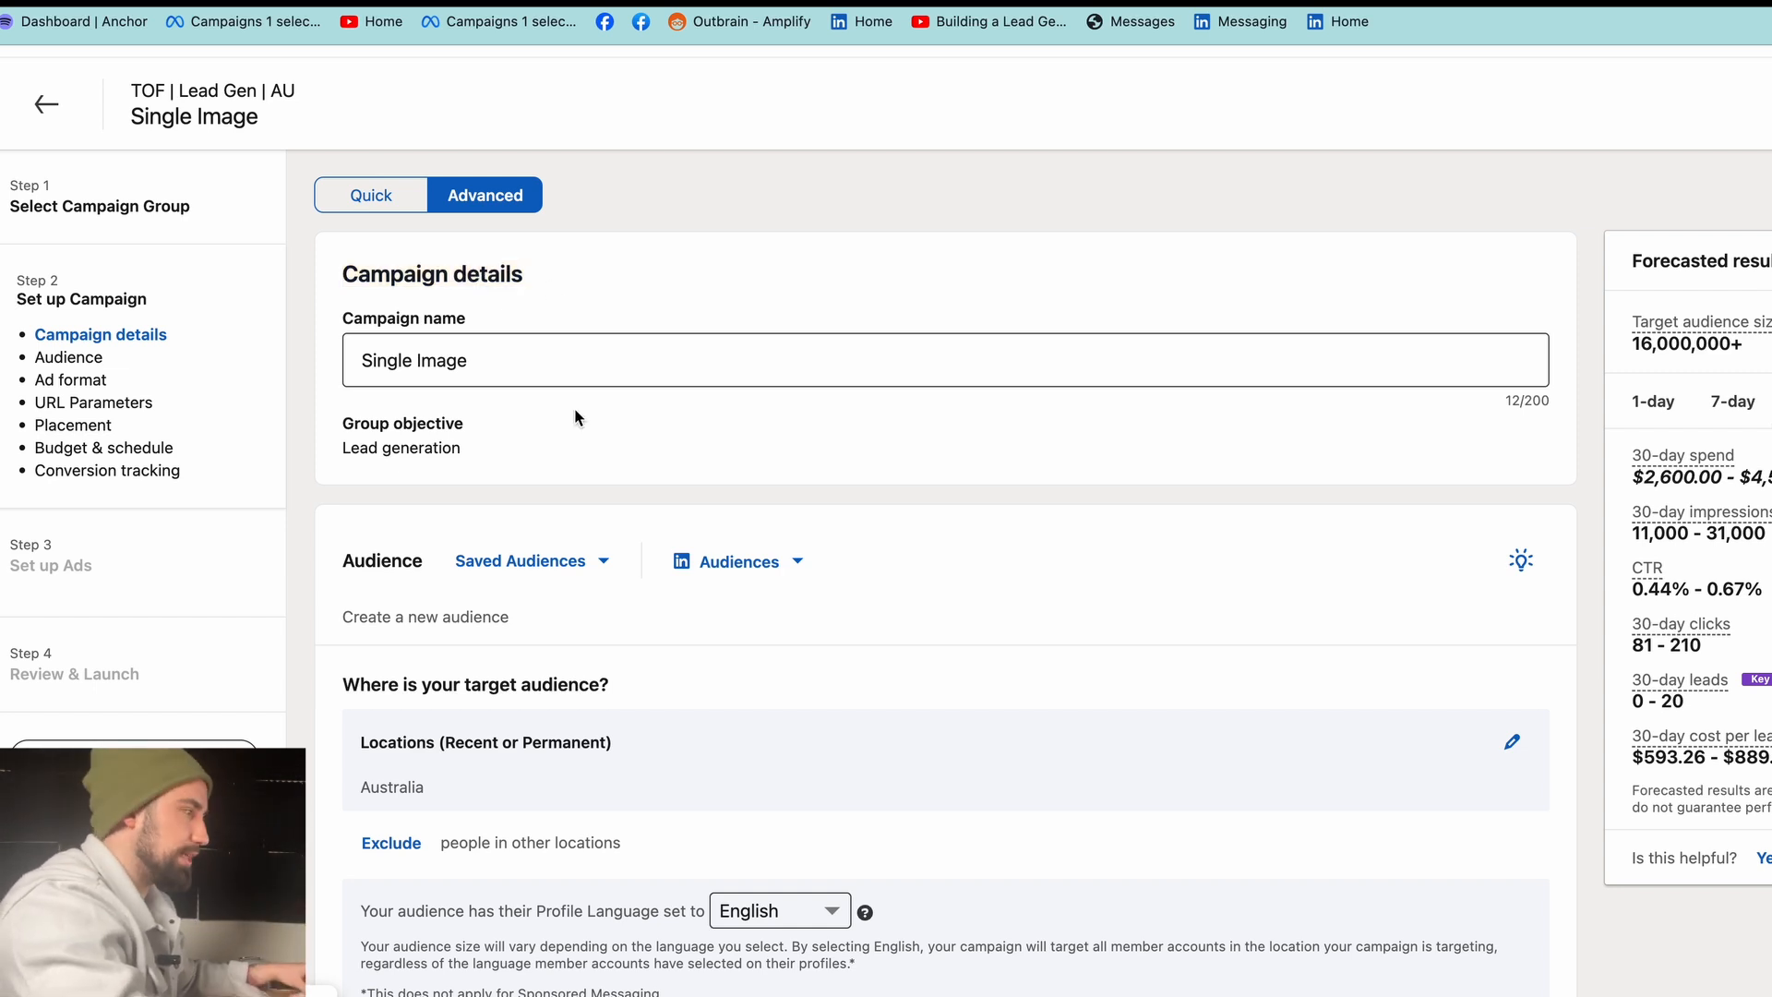
- Append a hyphen to the campaign name so it reads "Single Image -"
{"action": "scroll", "coordinate": [591, 443], "scroll_direction": "down", "scroll_amount": 1}
{"action": "left_click", "coordinate": [467, 348]}
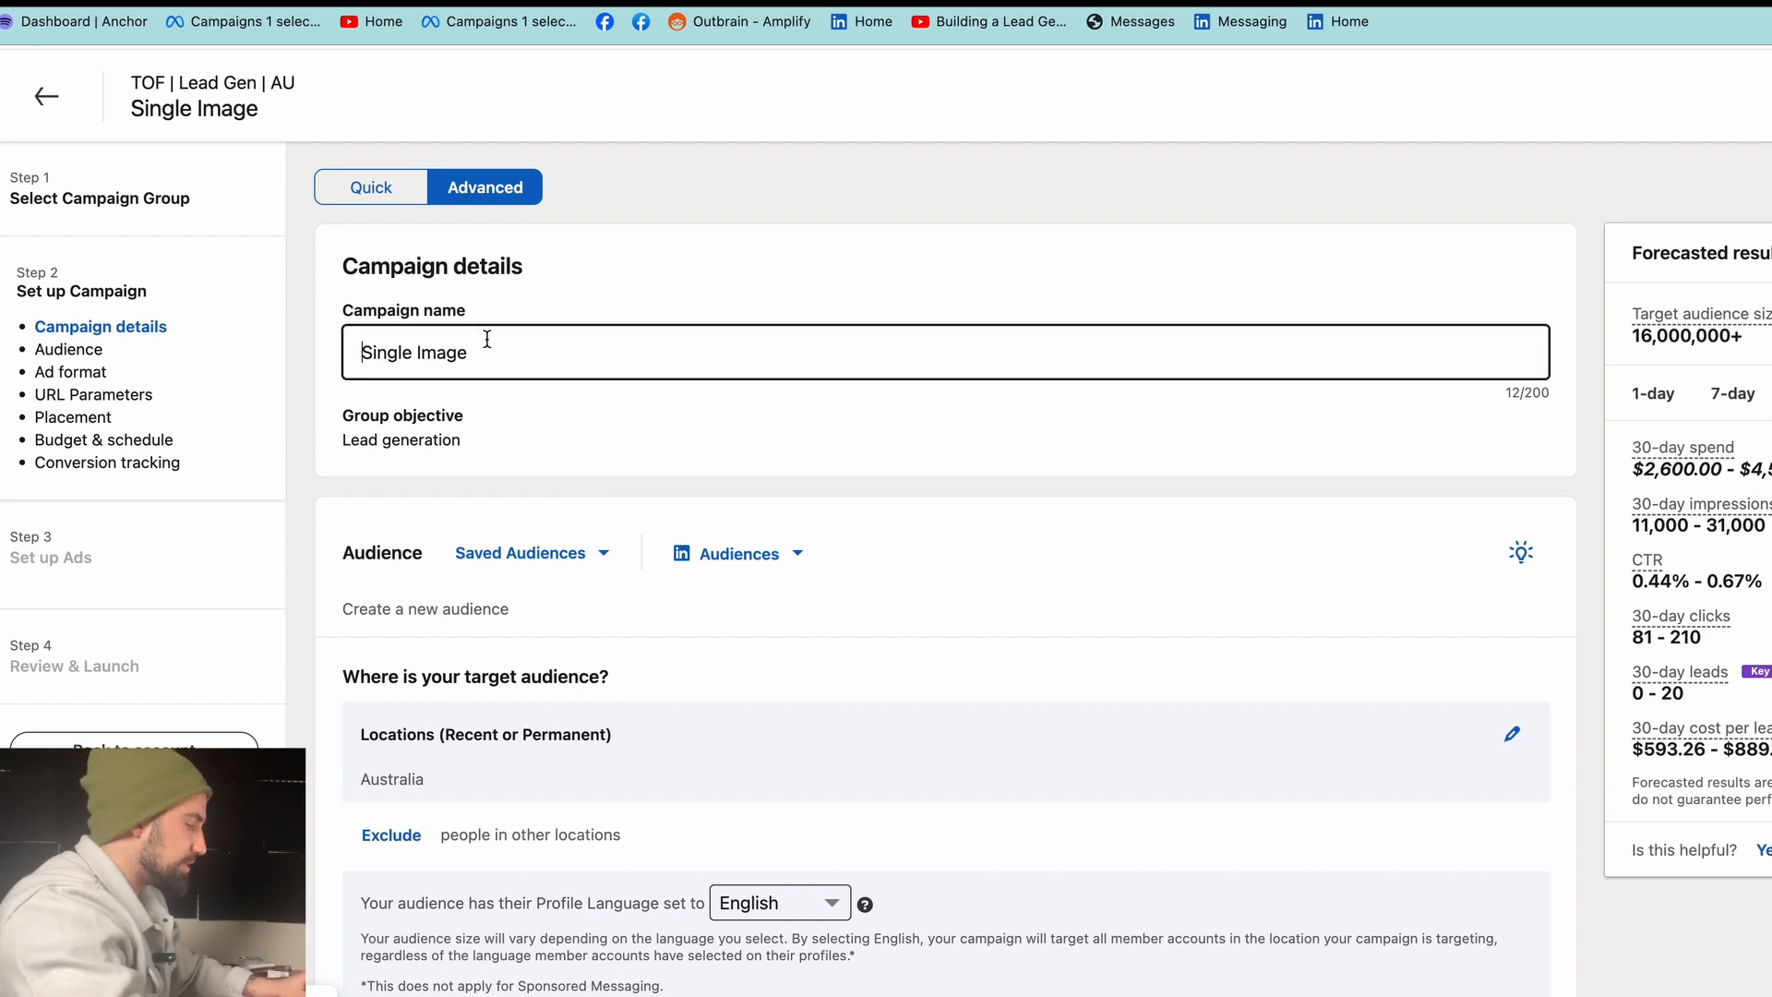
{"action": "left_click", "coordinate": [538, 339]}
{"action": "type", "text": "-"}
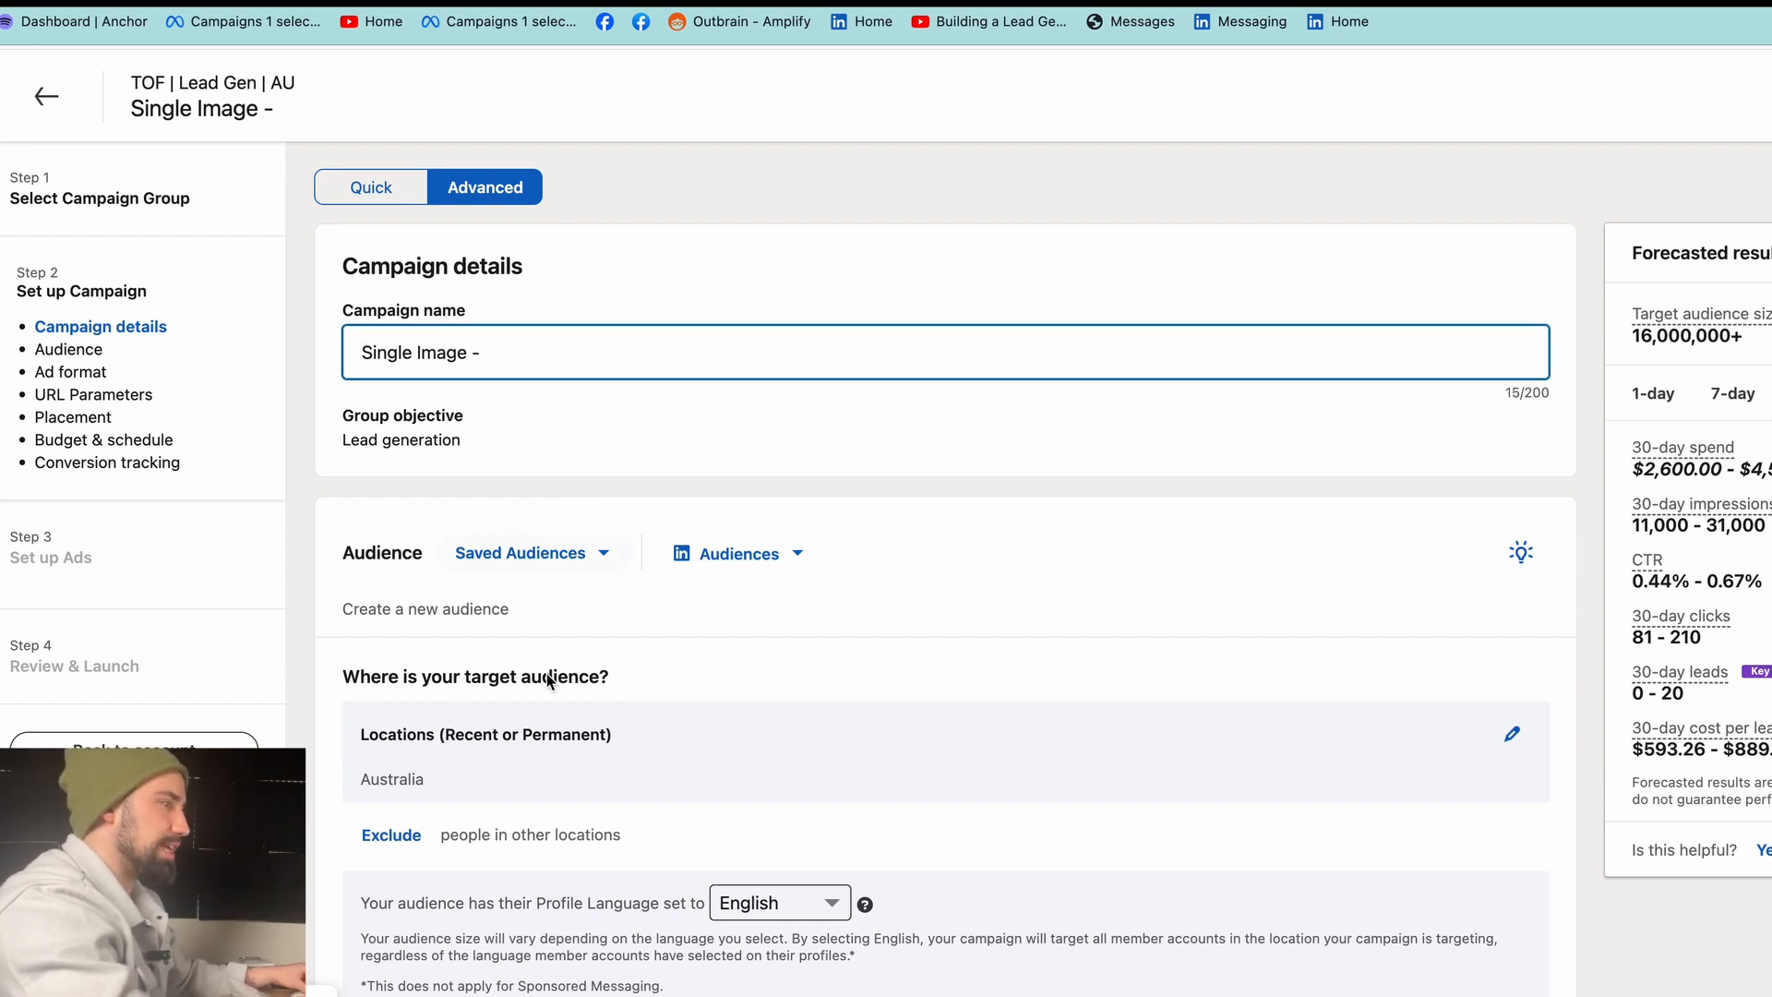
- Change the audience's location type for Australia to Permanent location and close the location editor
{"action": "scroll", "coordinate": [574, 794], "scroll_direction": "down", "scroll_amount": 1}
{"action": "scroll", "coordinate": [637, 740], "scroll_direction": "down", "scroll_amount": 1}
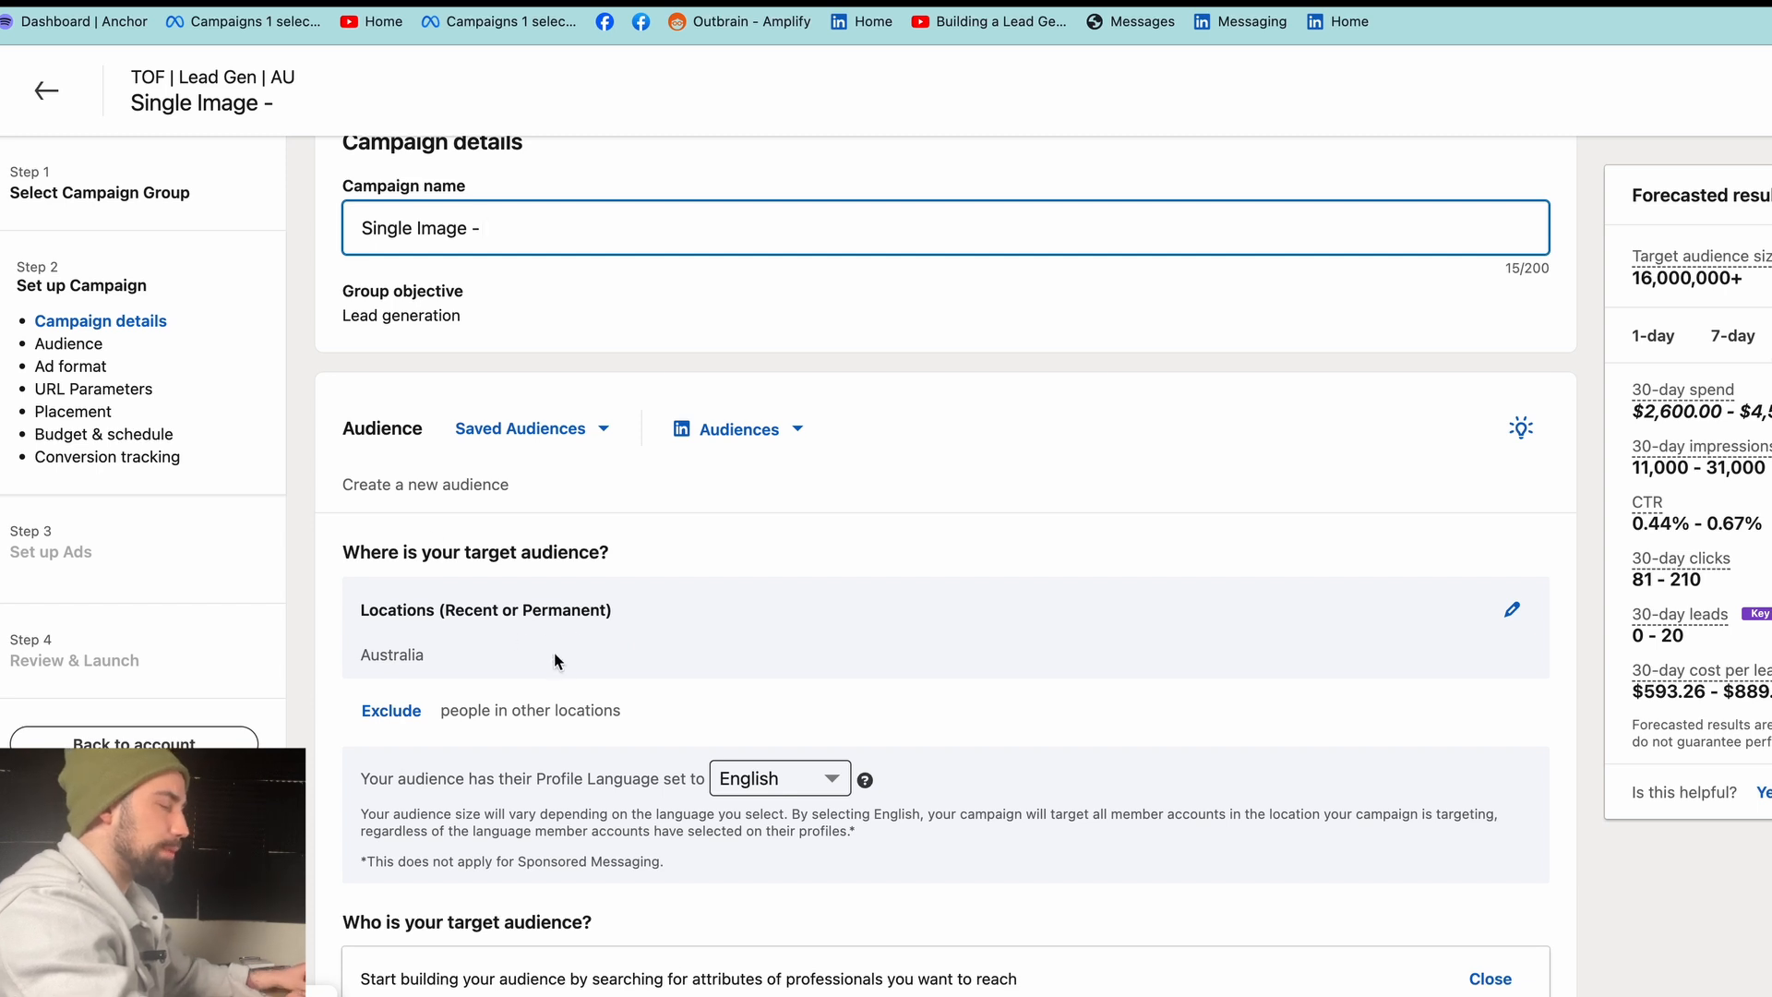
{"action": "left_click", "coordinate": [1512, 610]}
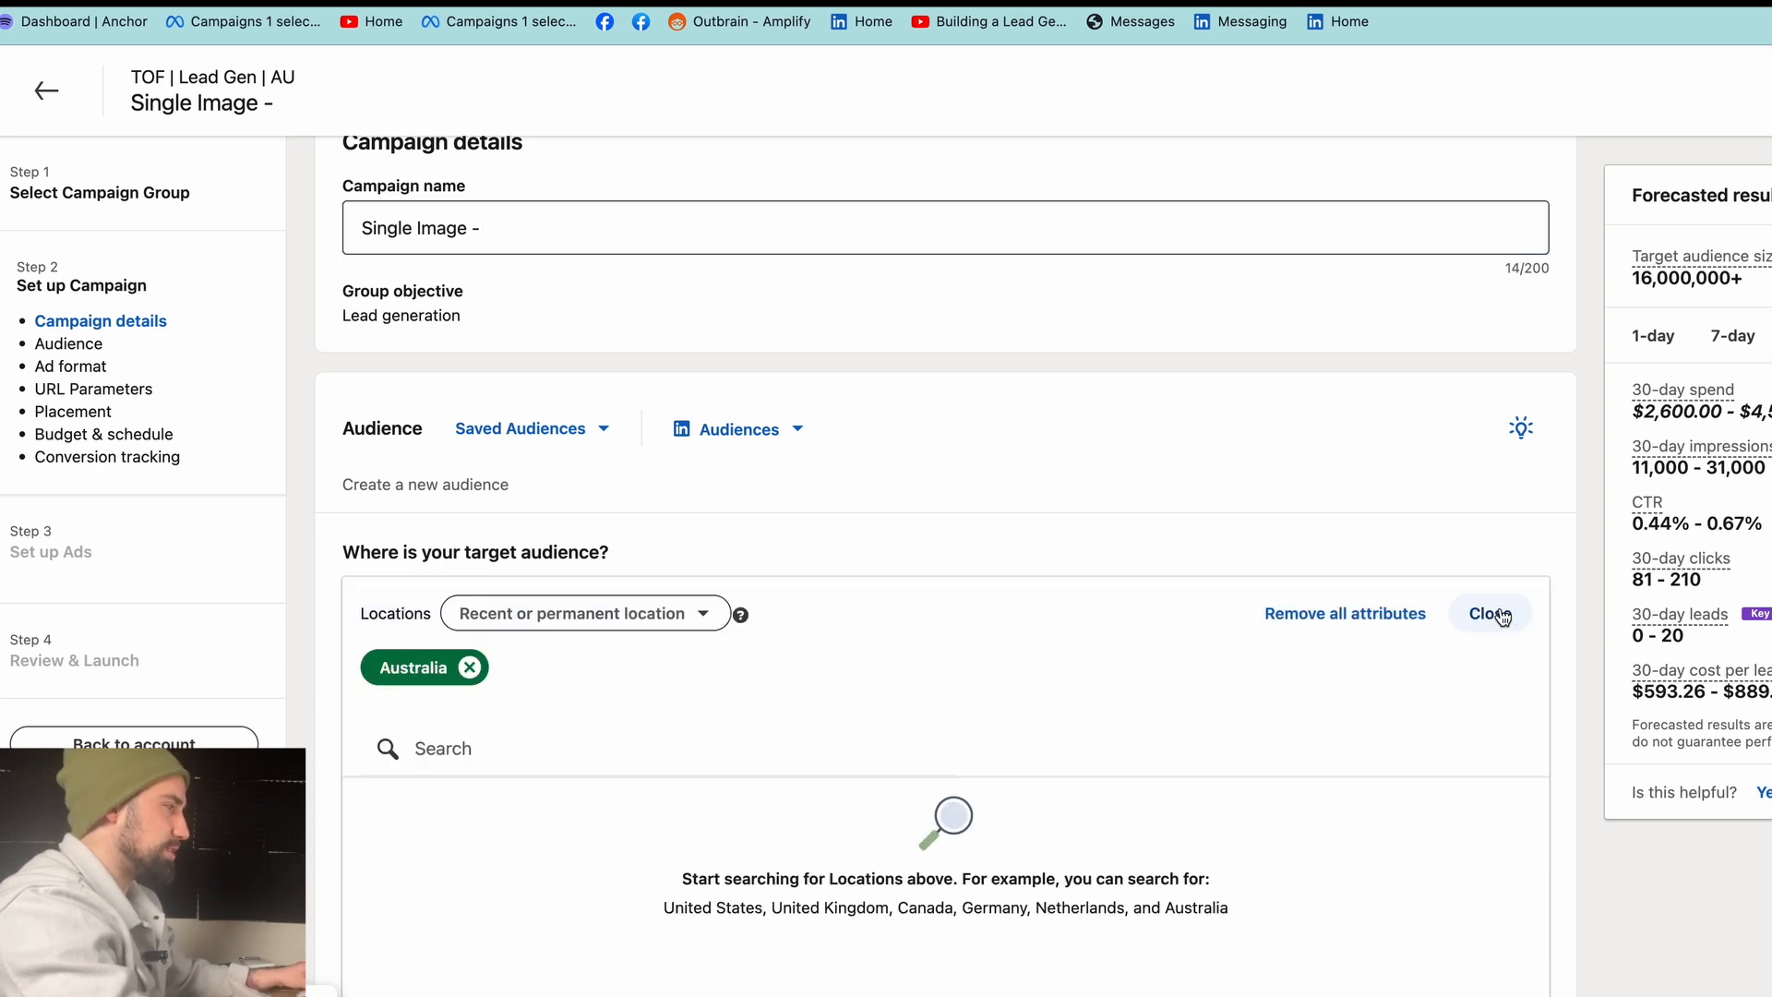
{"action": "left_click", "coordinate": [645, 613]}
{"action": "left_click", "coordinate": [374, 748]}
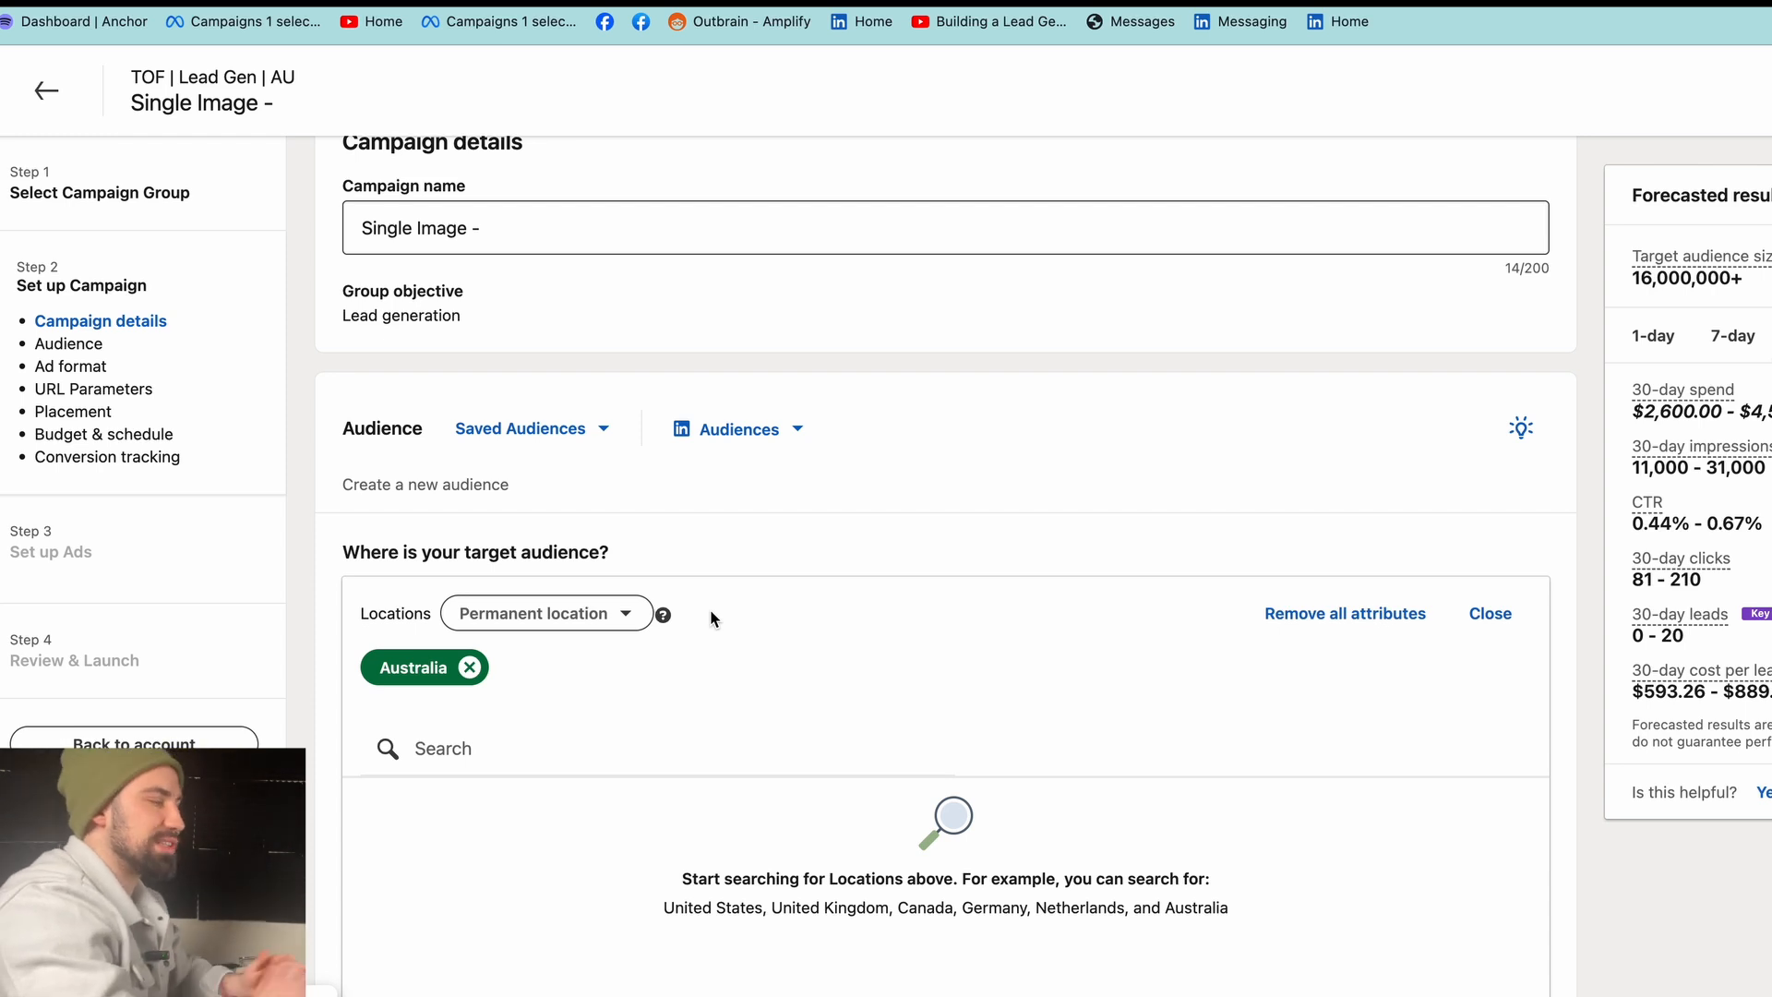
{"action": "scroll", "coordinate": [711, 655], "scroll_direction": "down", "scroll_amount": 3}
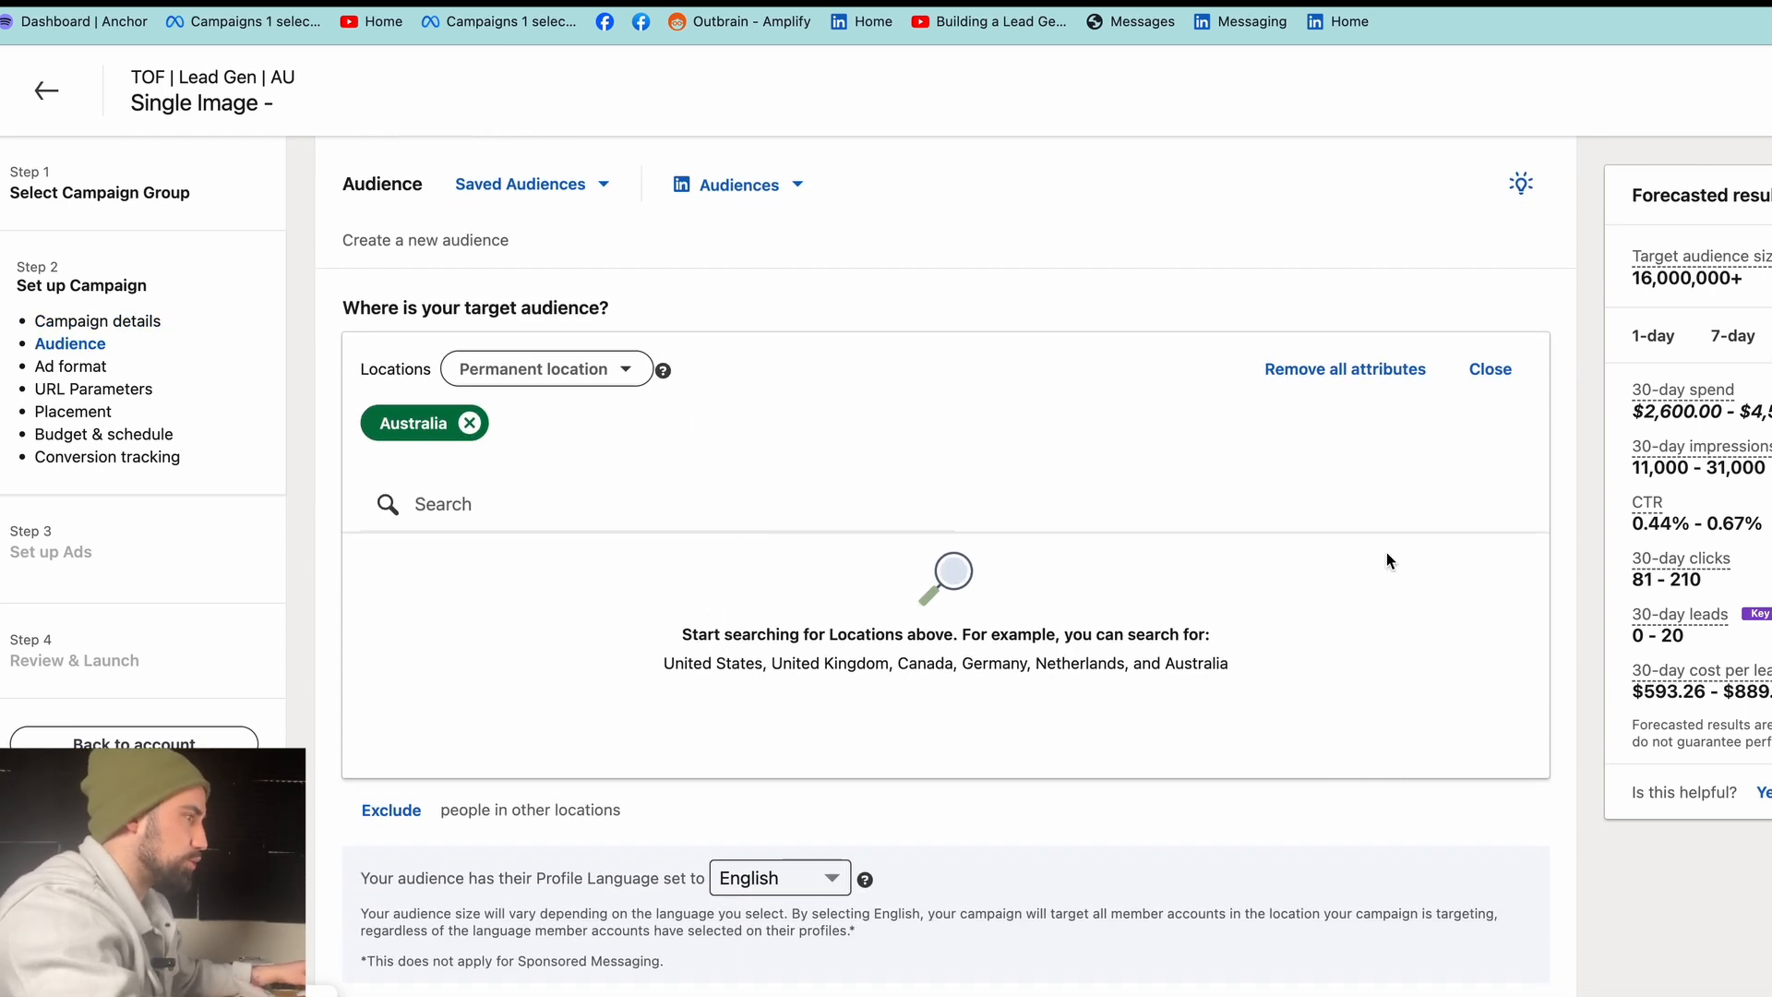
{"action": "left_click", "coordinate": [1490, 369]}
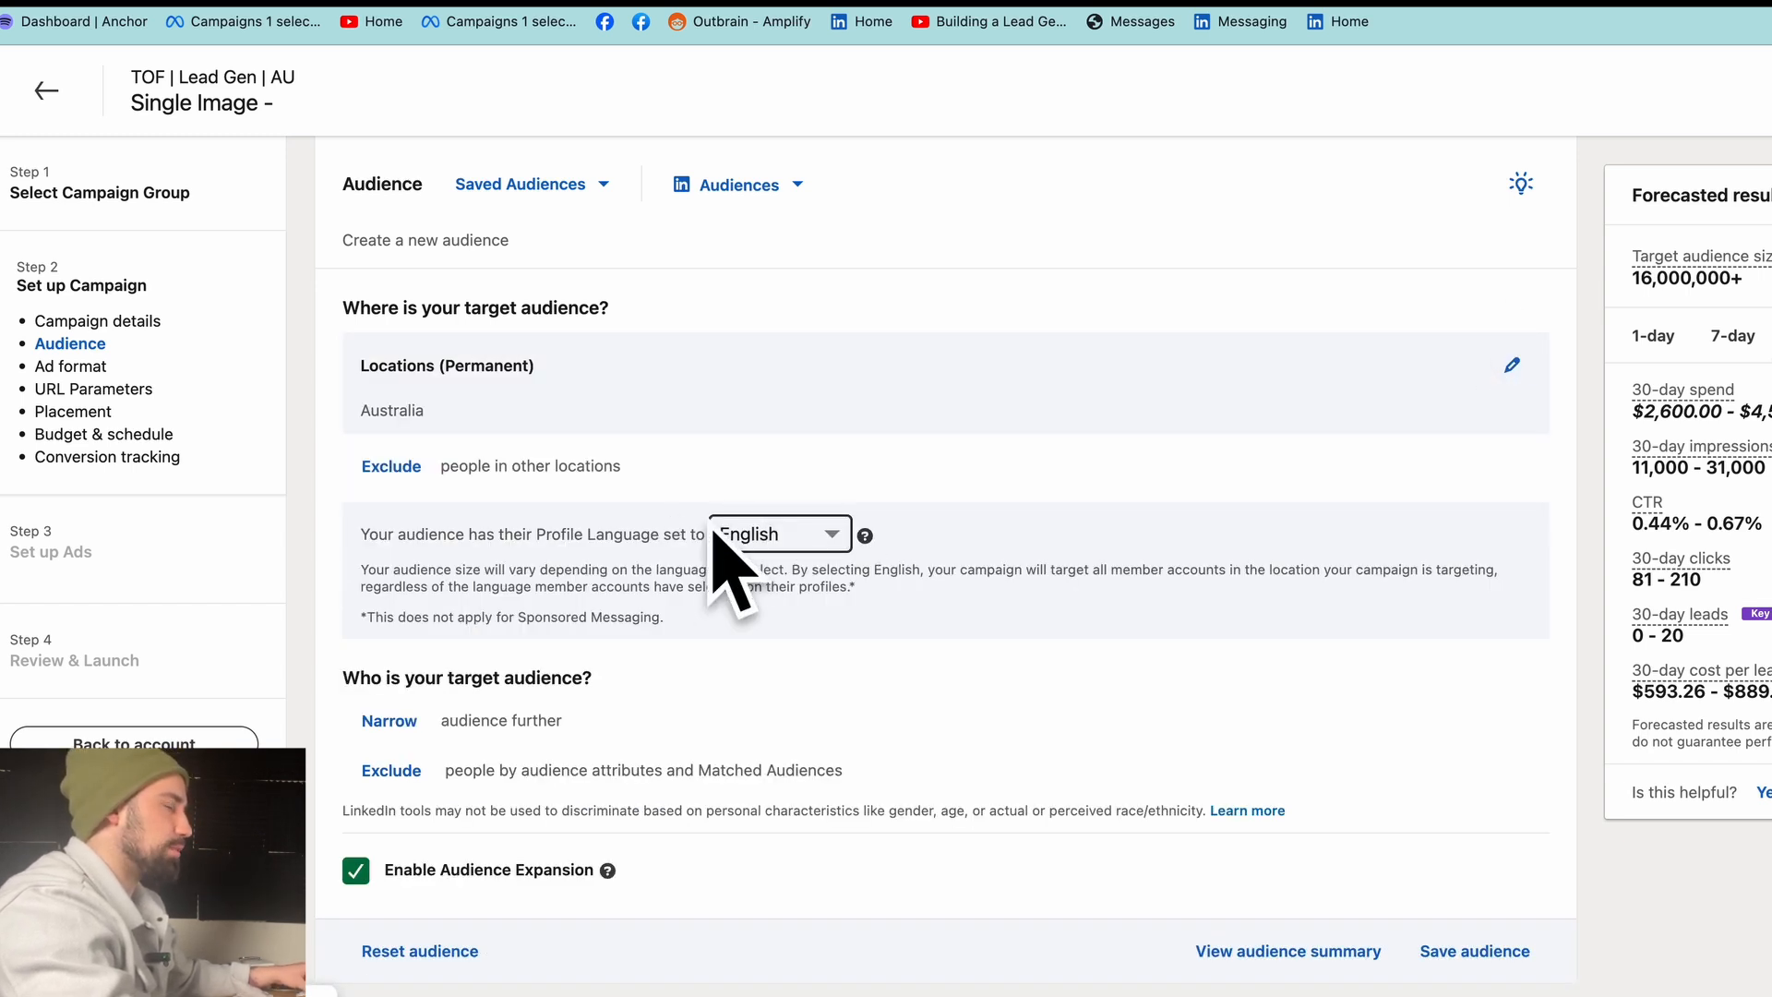
- Review the remaining audience settings and the campaign's 30-day forecasted results
{"action": "scroll", "coordinate": [740, 623], "scroll_direction": "down", "scroll_amount": 2}
{"action": "scroll", "coordinate": [740, 624], "scroll_direction": "down", "scroll_amount": 2}
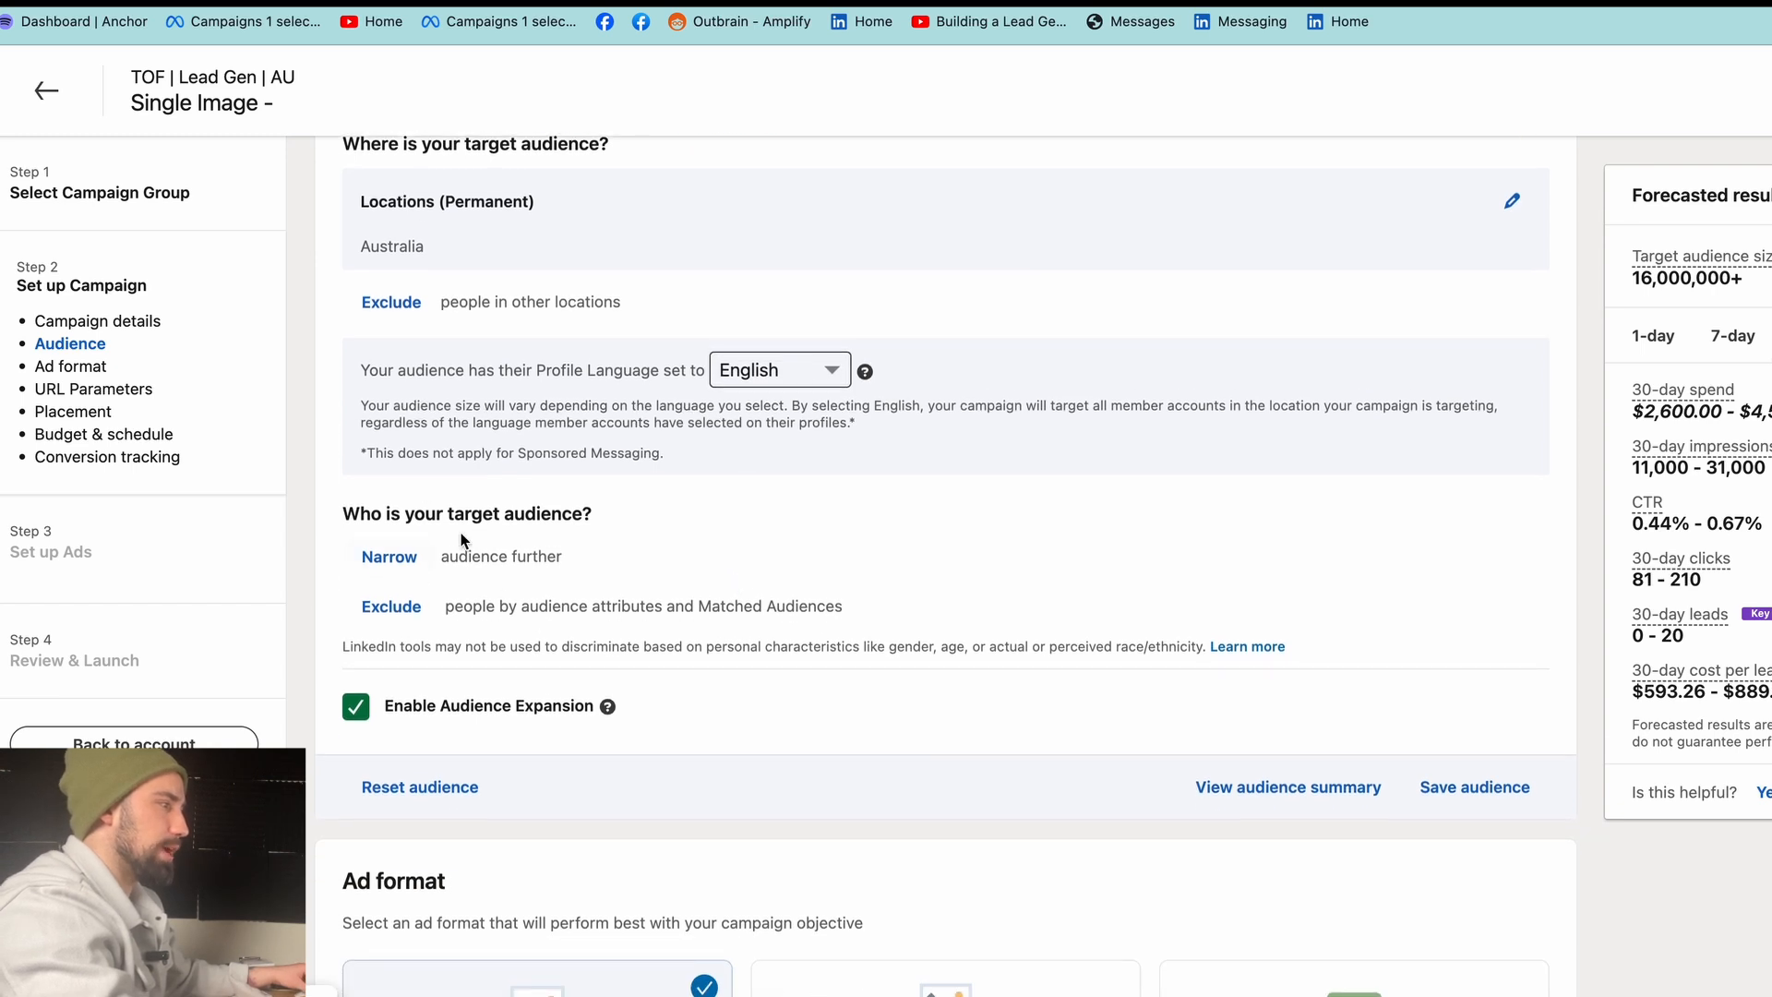
{"action": "scroll", "coordinate": [534, 752], "scroll_direction": "up", "scroll_amount": 1}
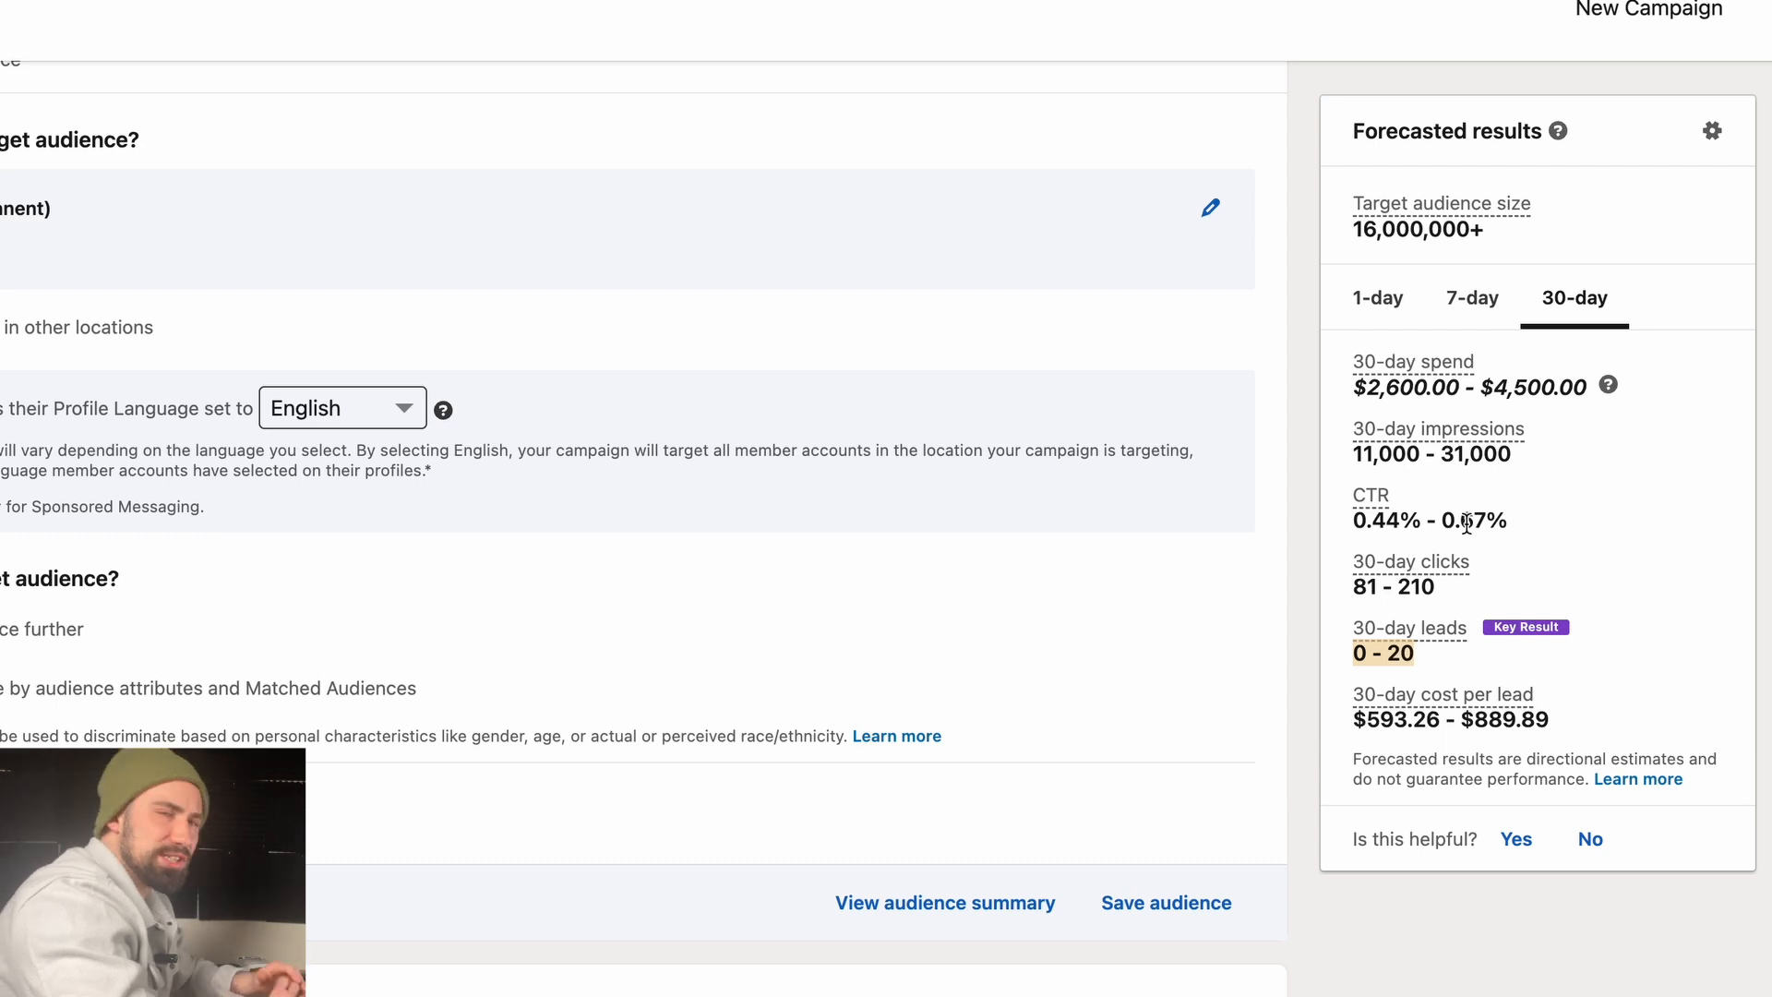
- Examine the CTR range in the campaign's 30-day forecasted results
{"action": "scroll", "coordinate": [1467, 523], "scroll_direction": "down", "scroll_amount": 1}
{"action": "double_click", "coordinate": [1421, 523]}
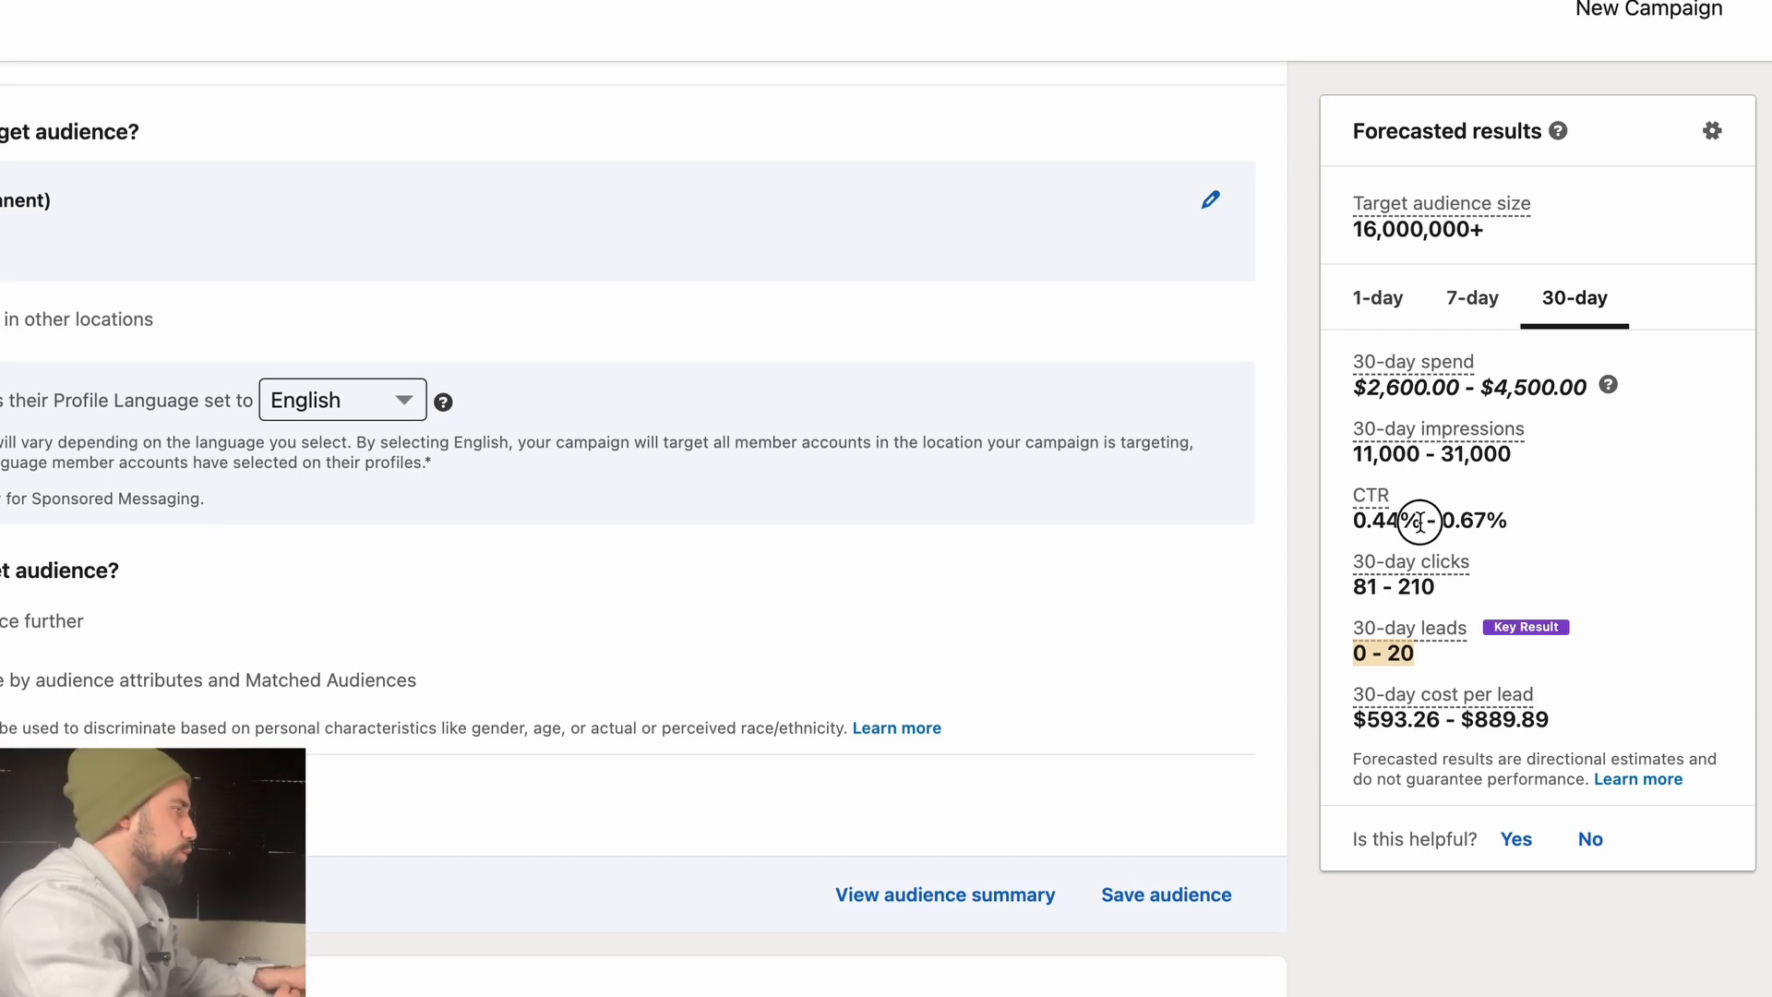
{"action": "left_click", "coordinate": [1421, 522]}
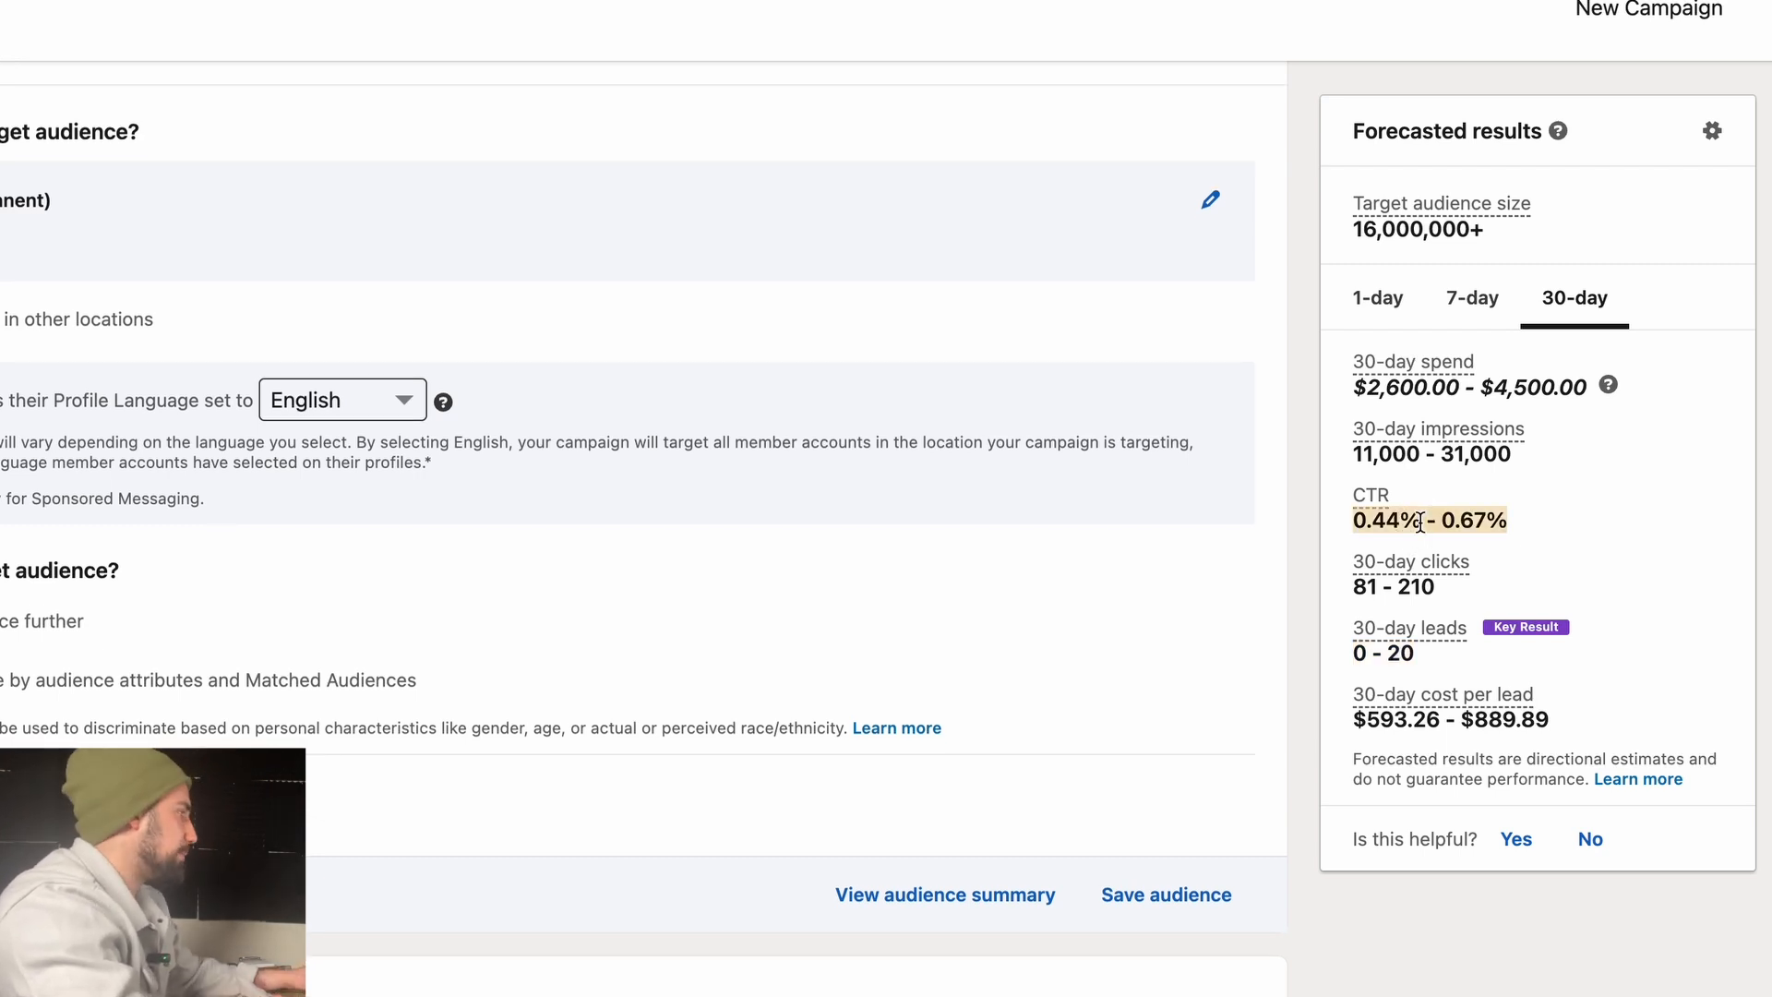
{"action": "left_click", "coordinate": [1306, 540]}
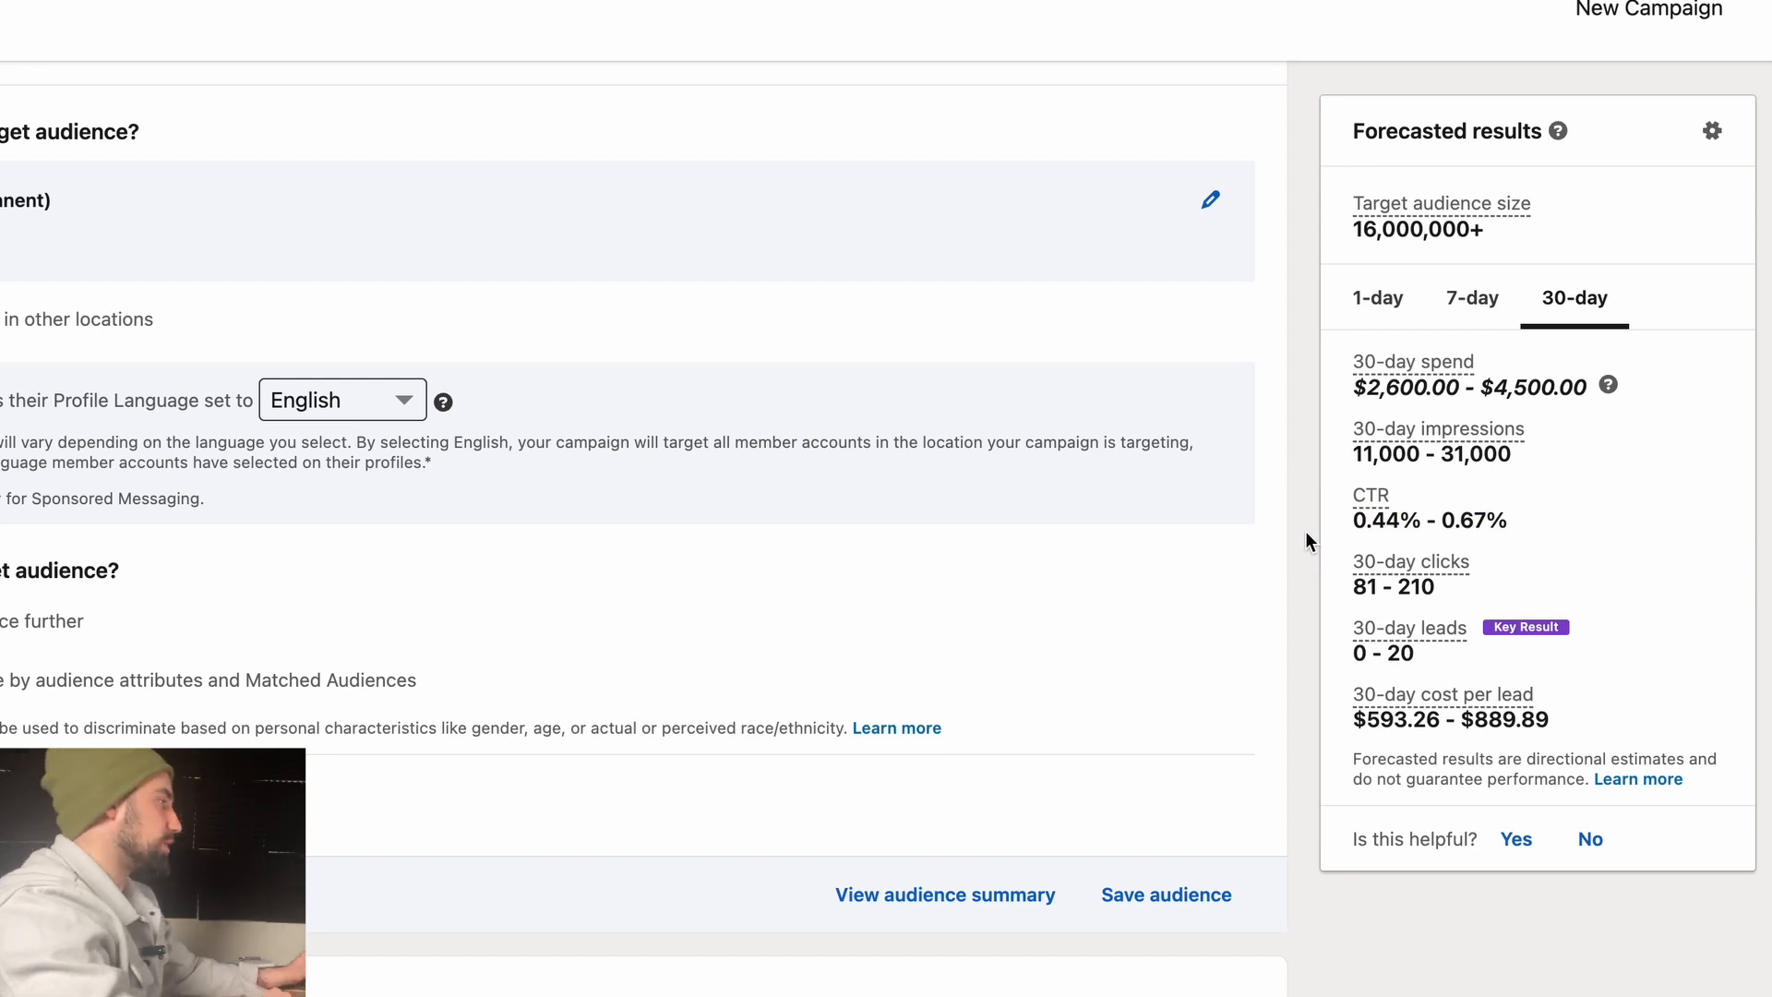
- Start narrowing the target audience, compare the Audiences options with Audience attributes, and show the Audience attributes categories
{"action": "scroll", "coordinate": [1306, 530], "scroll_direction": "down", "scroll_amount": 4}
{"action": "scroll", "coordinate": [1306, 537], "scroll_direction": "up", "scroll_amount": 5}
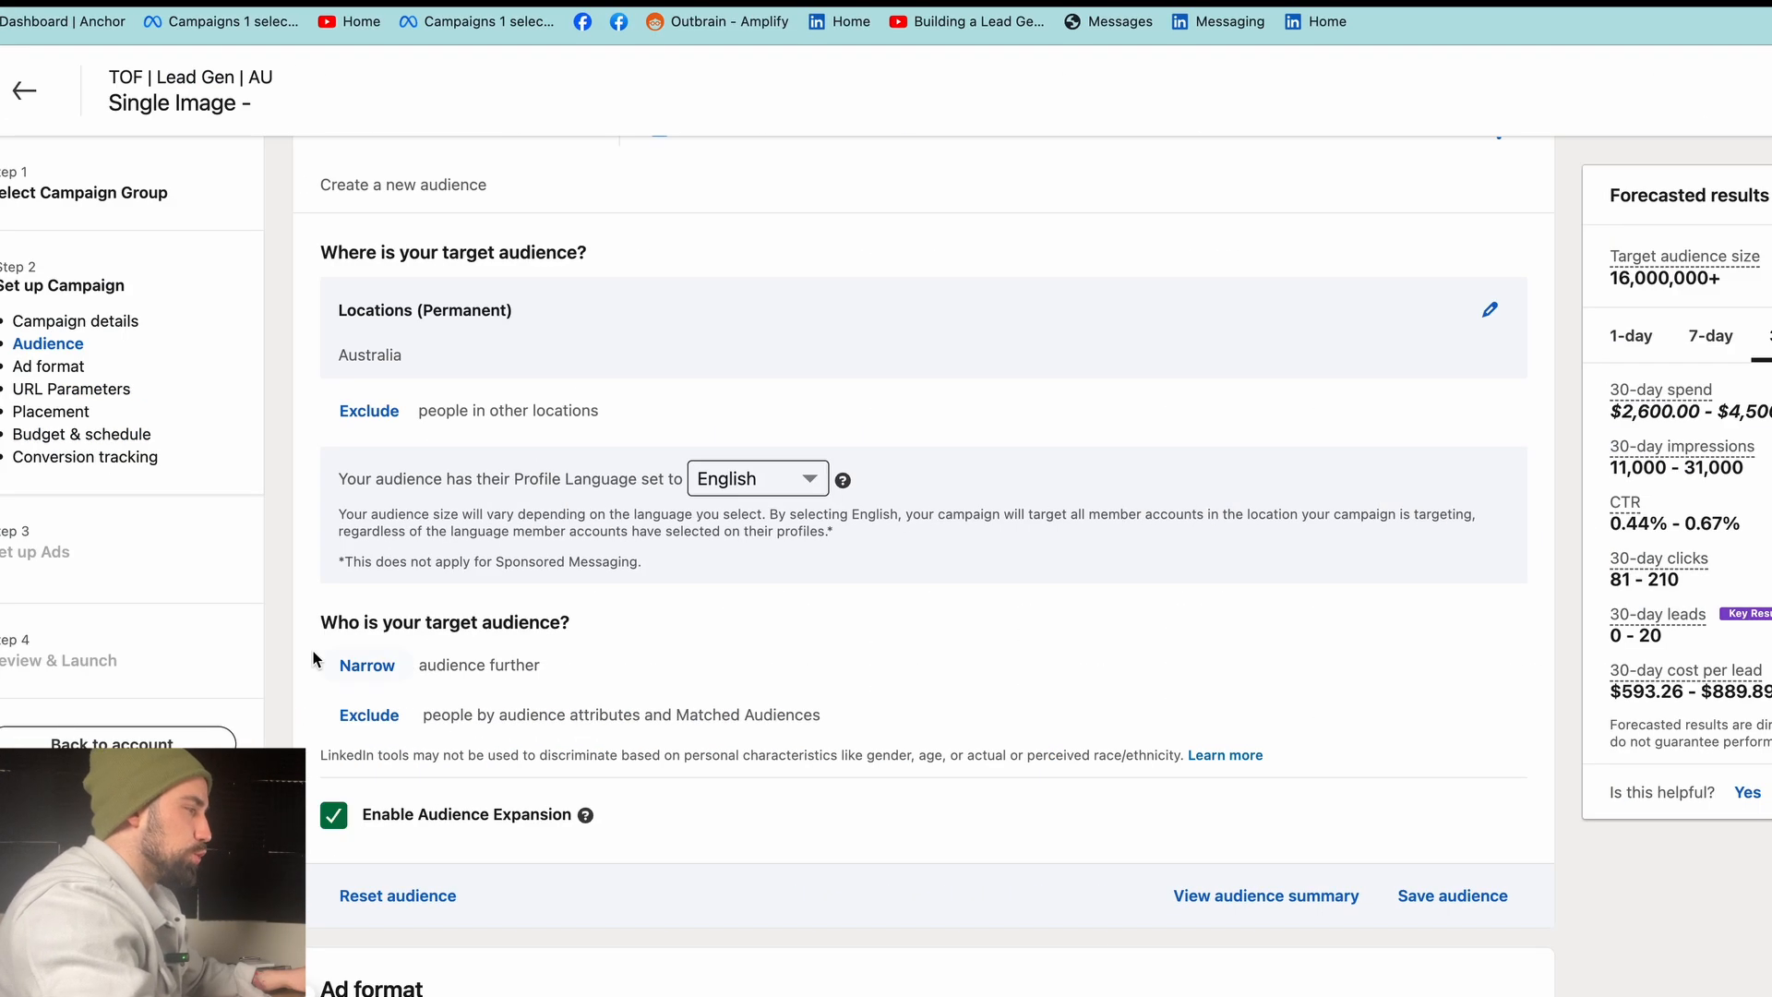
{"action": "left_click", "coordinate": [368, 666]}
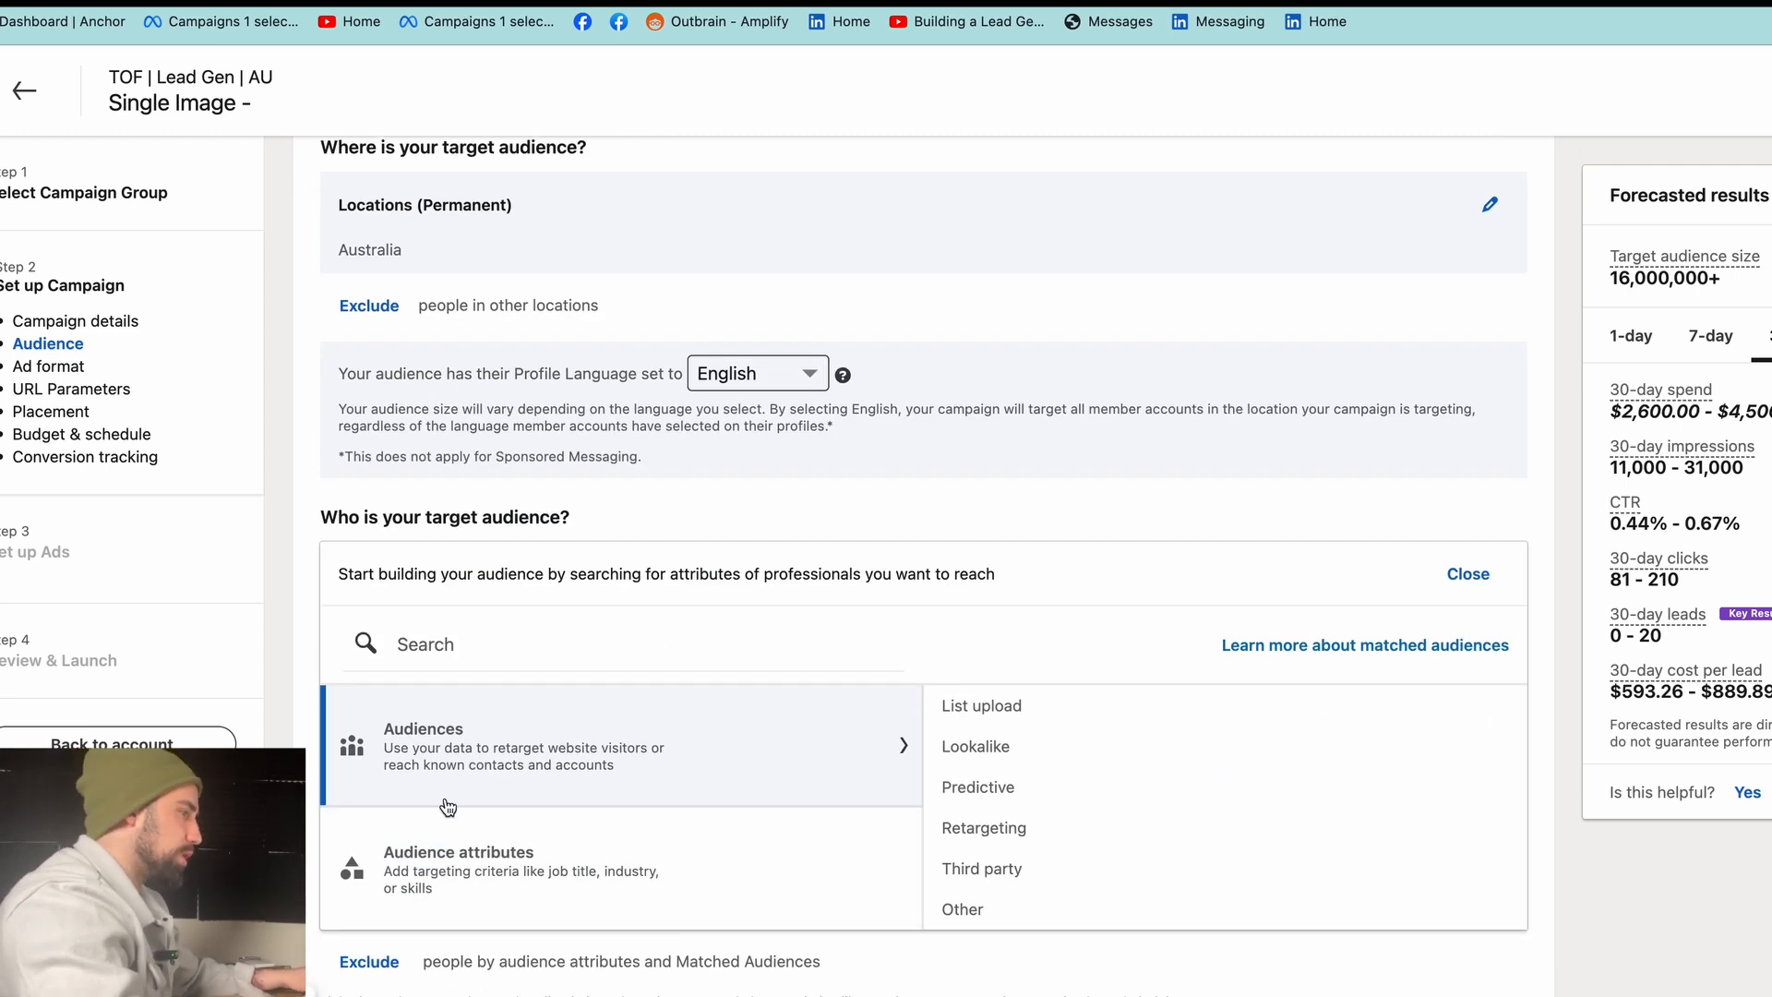
{"action": "left_click", "coordinate": [503, 872]}
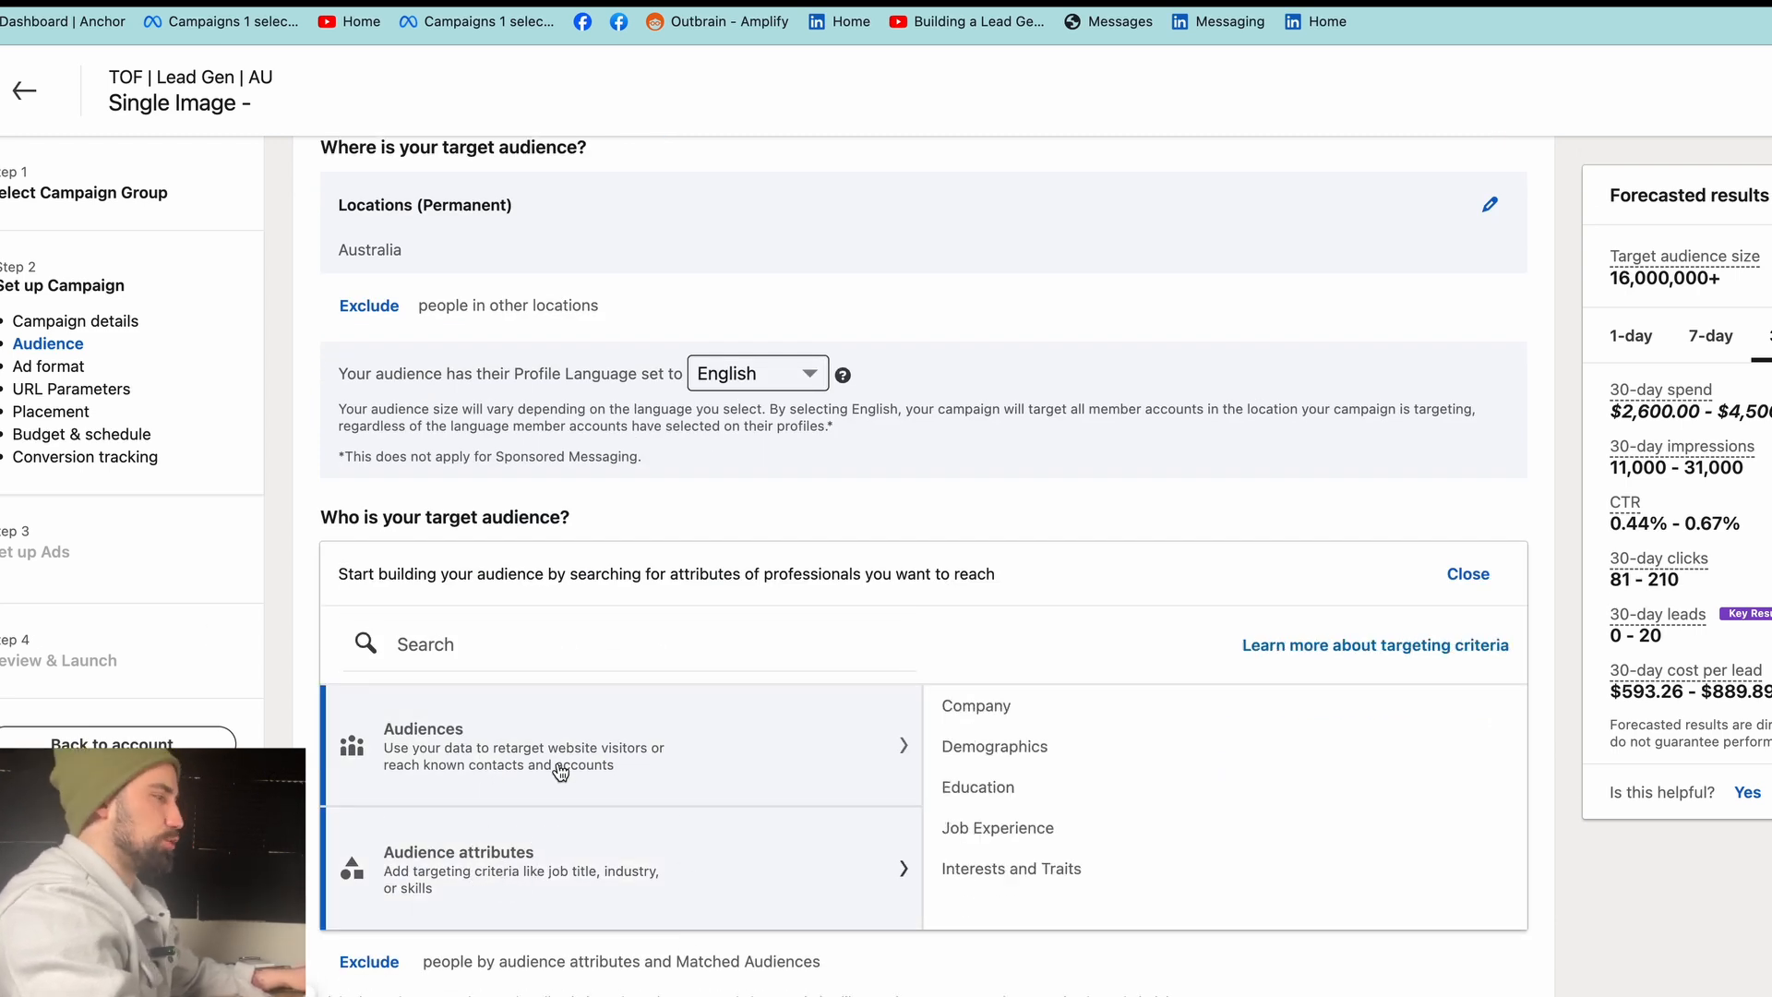
{"action": "left_click", "coordinate": [717, 761]}
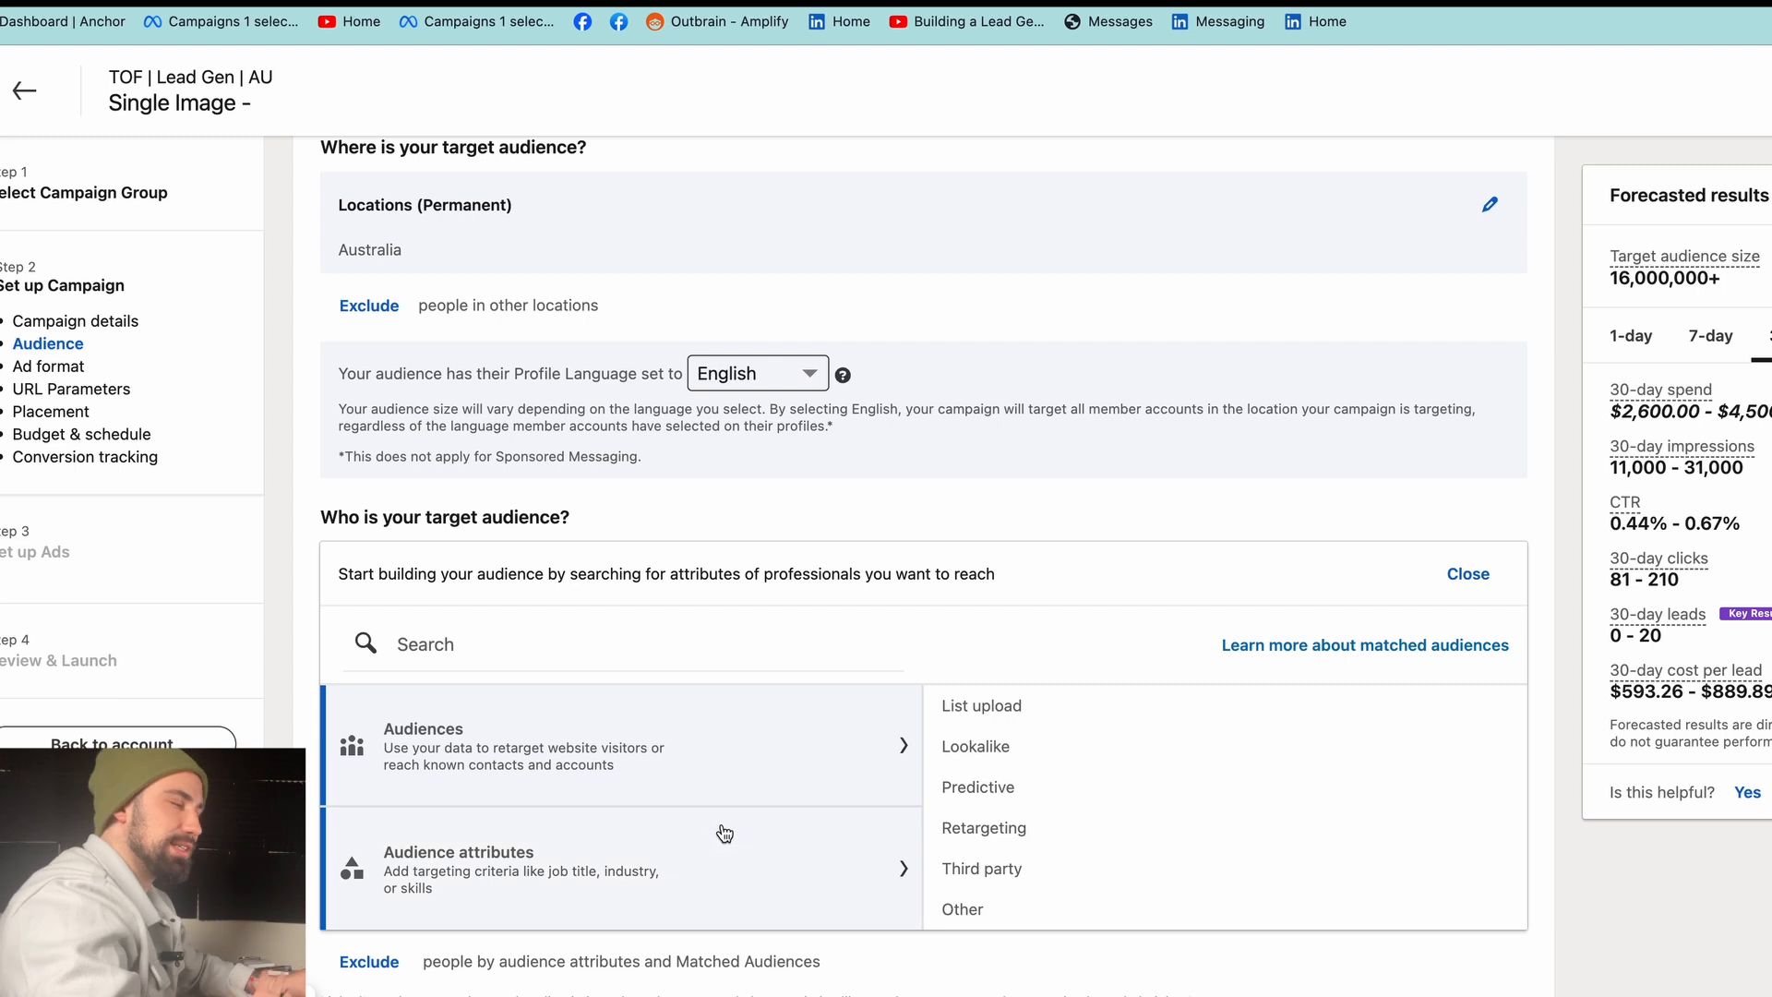
{"action": "left_click", "coordinate": [480, 854]}
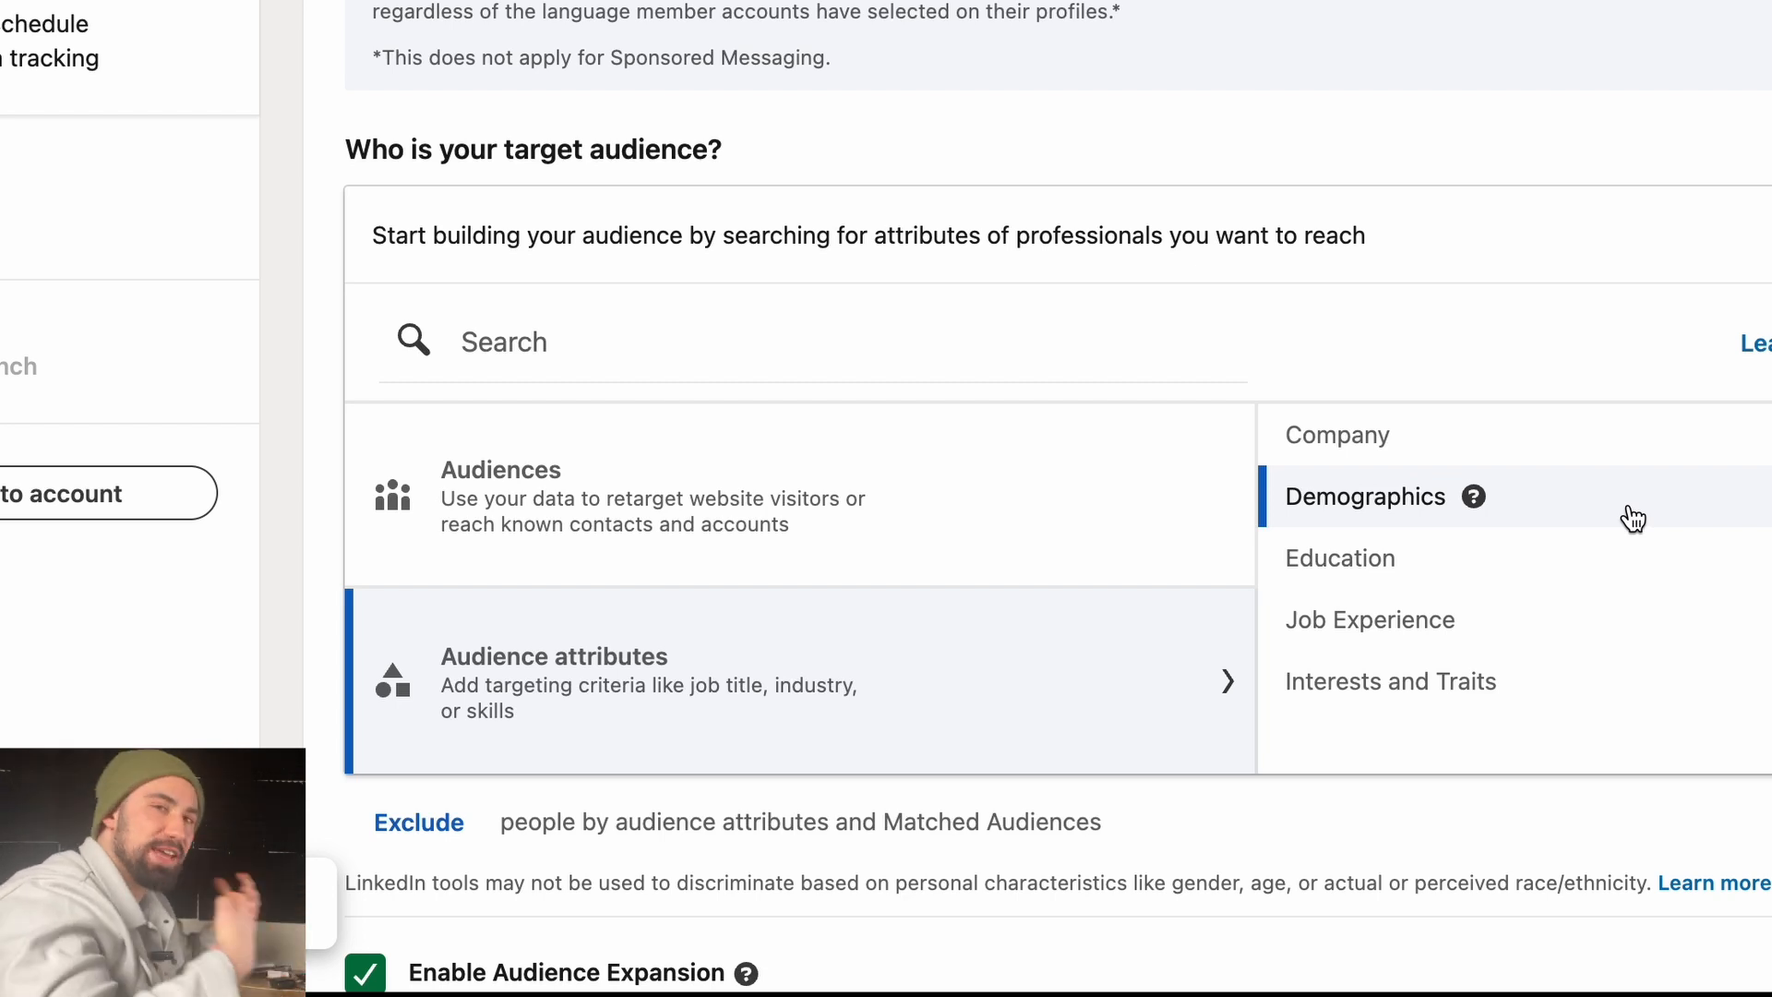
- Search the Company Names attribute for "mck" and add McKinsey & Company to the target audience
{"action": "left_click", "coordinate": [1707, 450]}
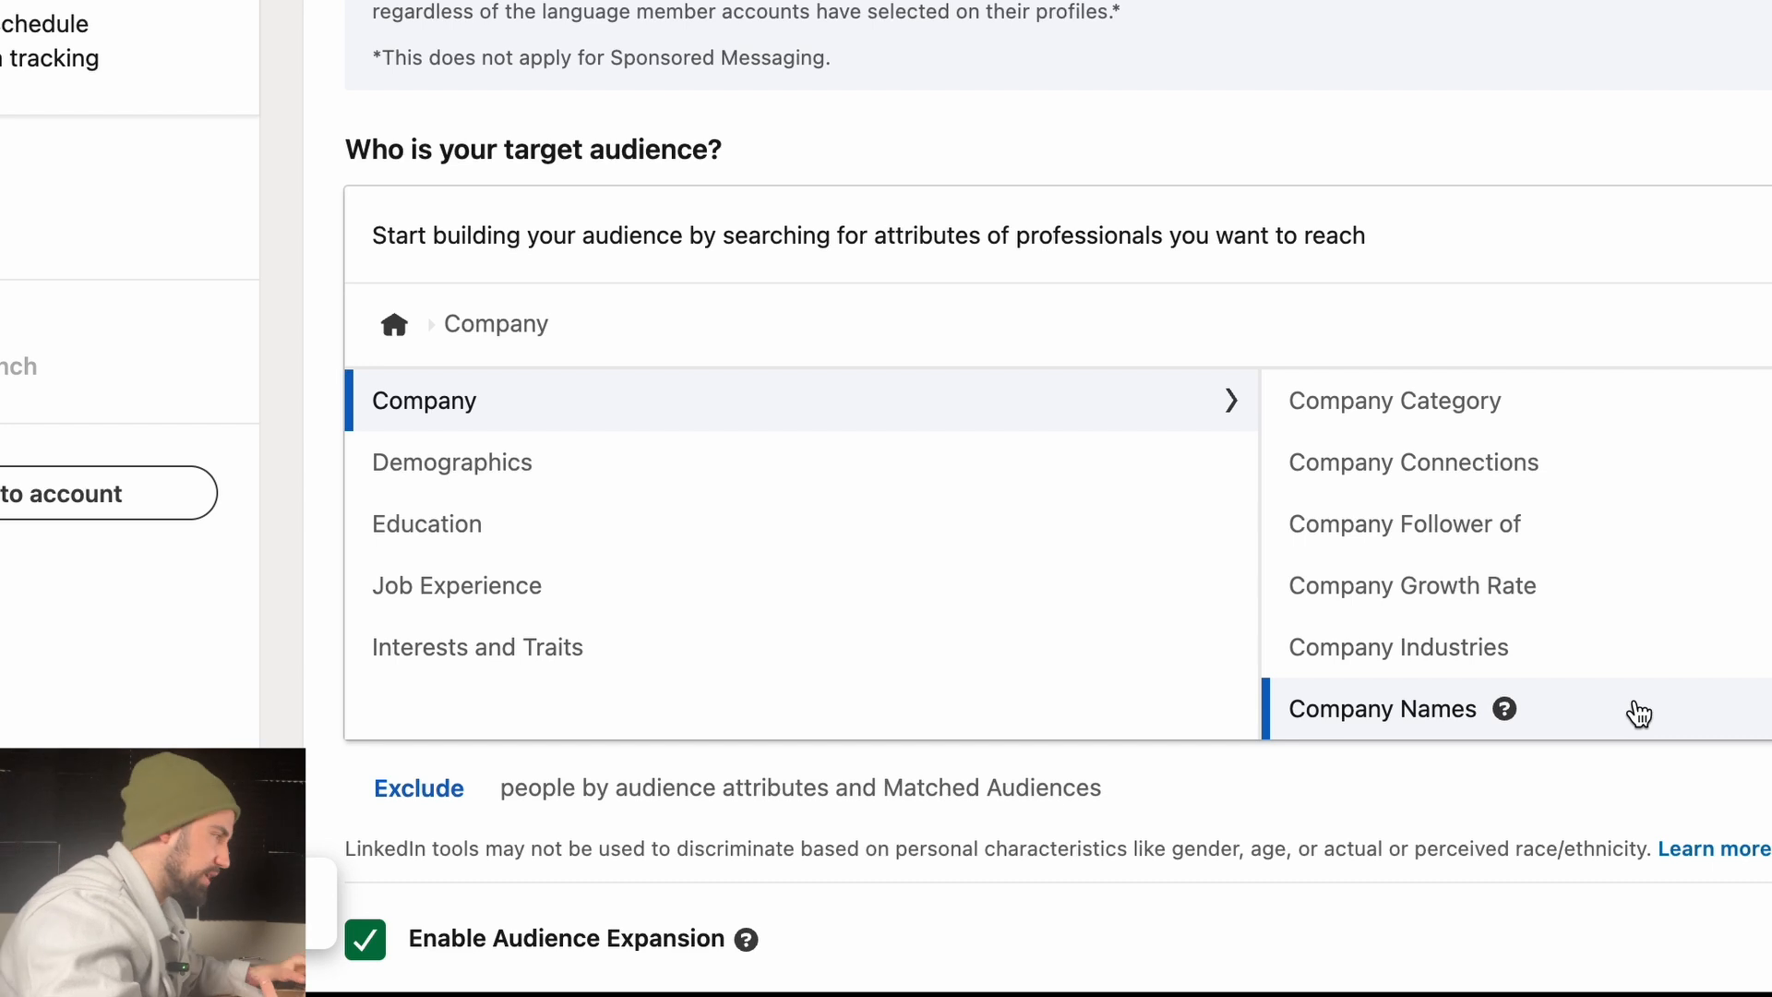
{"action": "left_click", "coordinate": [1560, 739]}
{"action": "type", "text": "mc"}
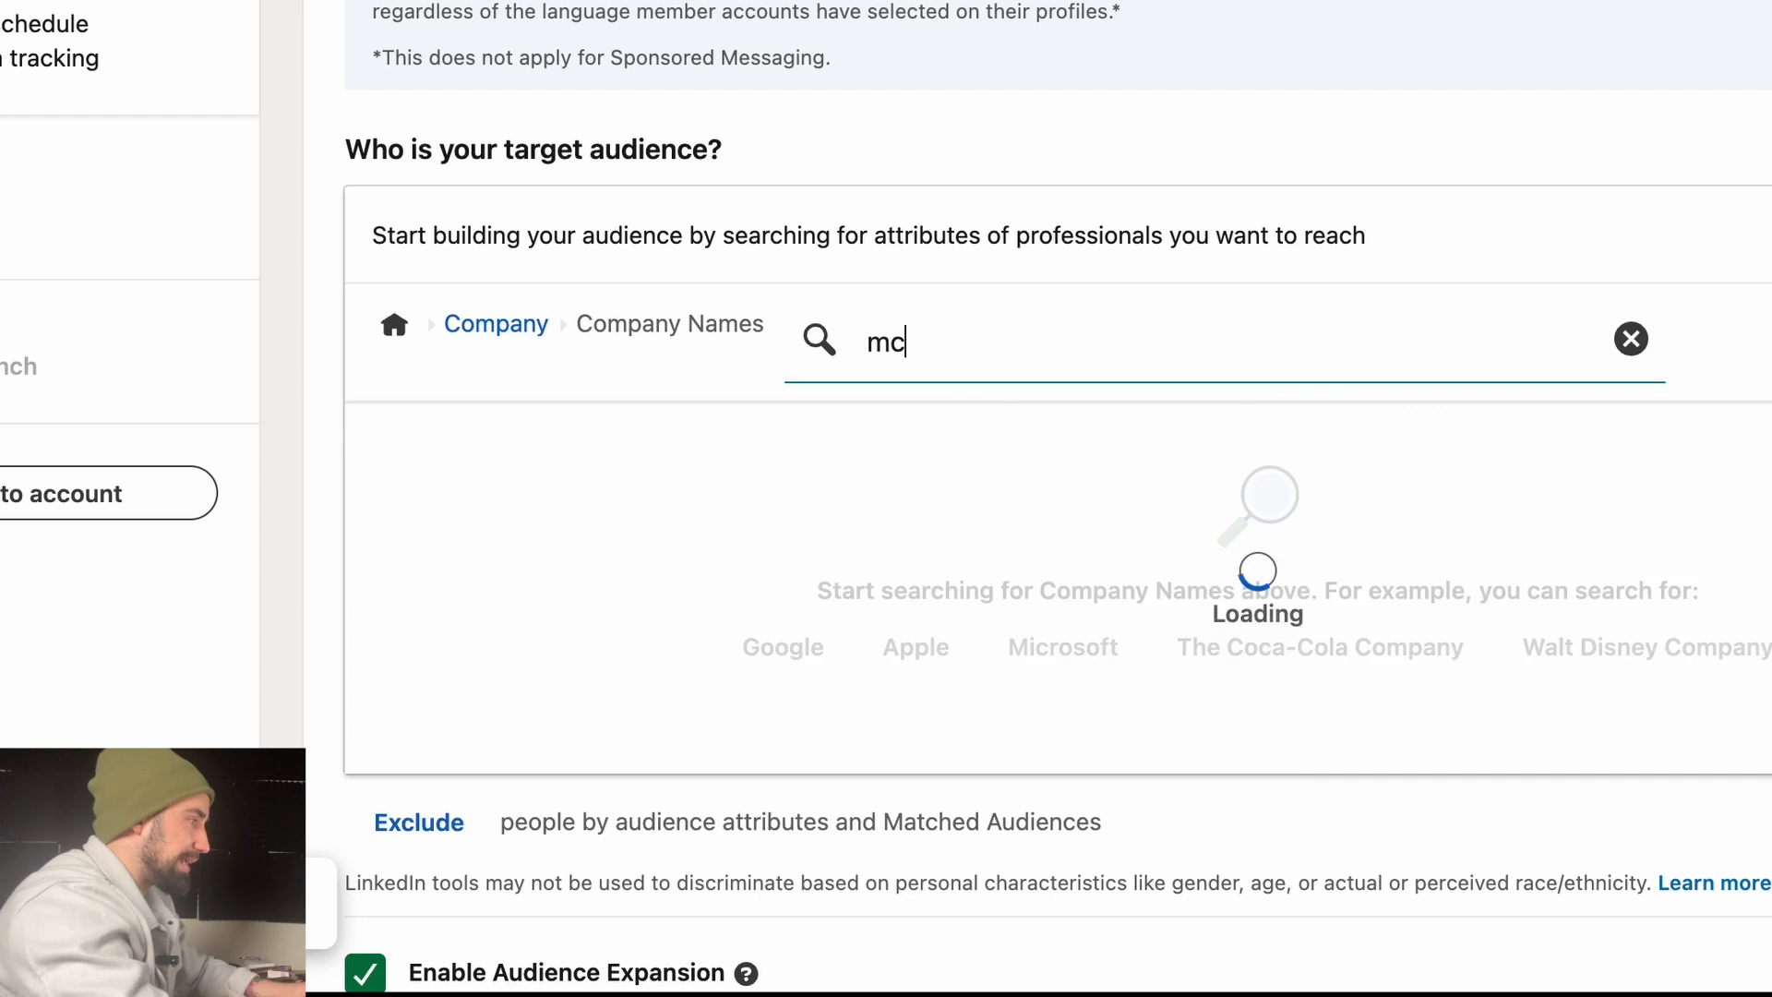
{"action": "type", "text": "k"}
{"action": "left_click", "coordinate": [388, 522]}
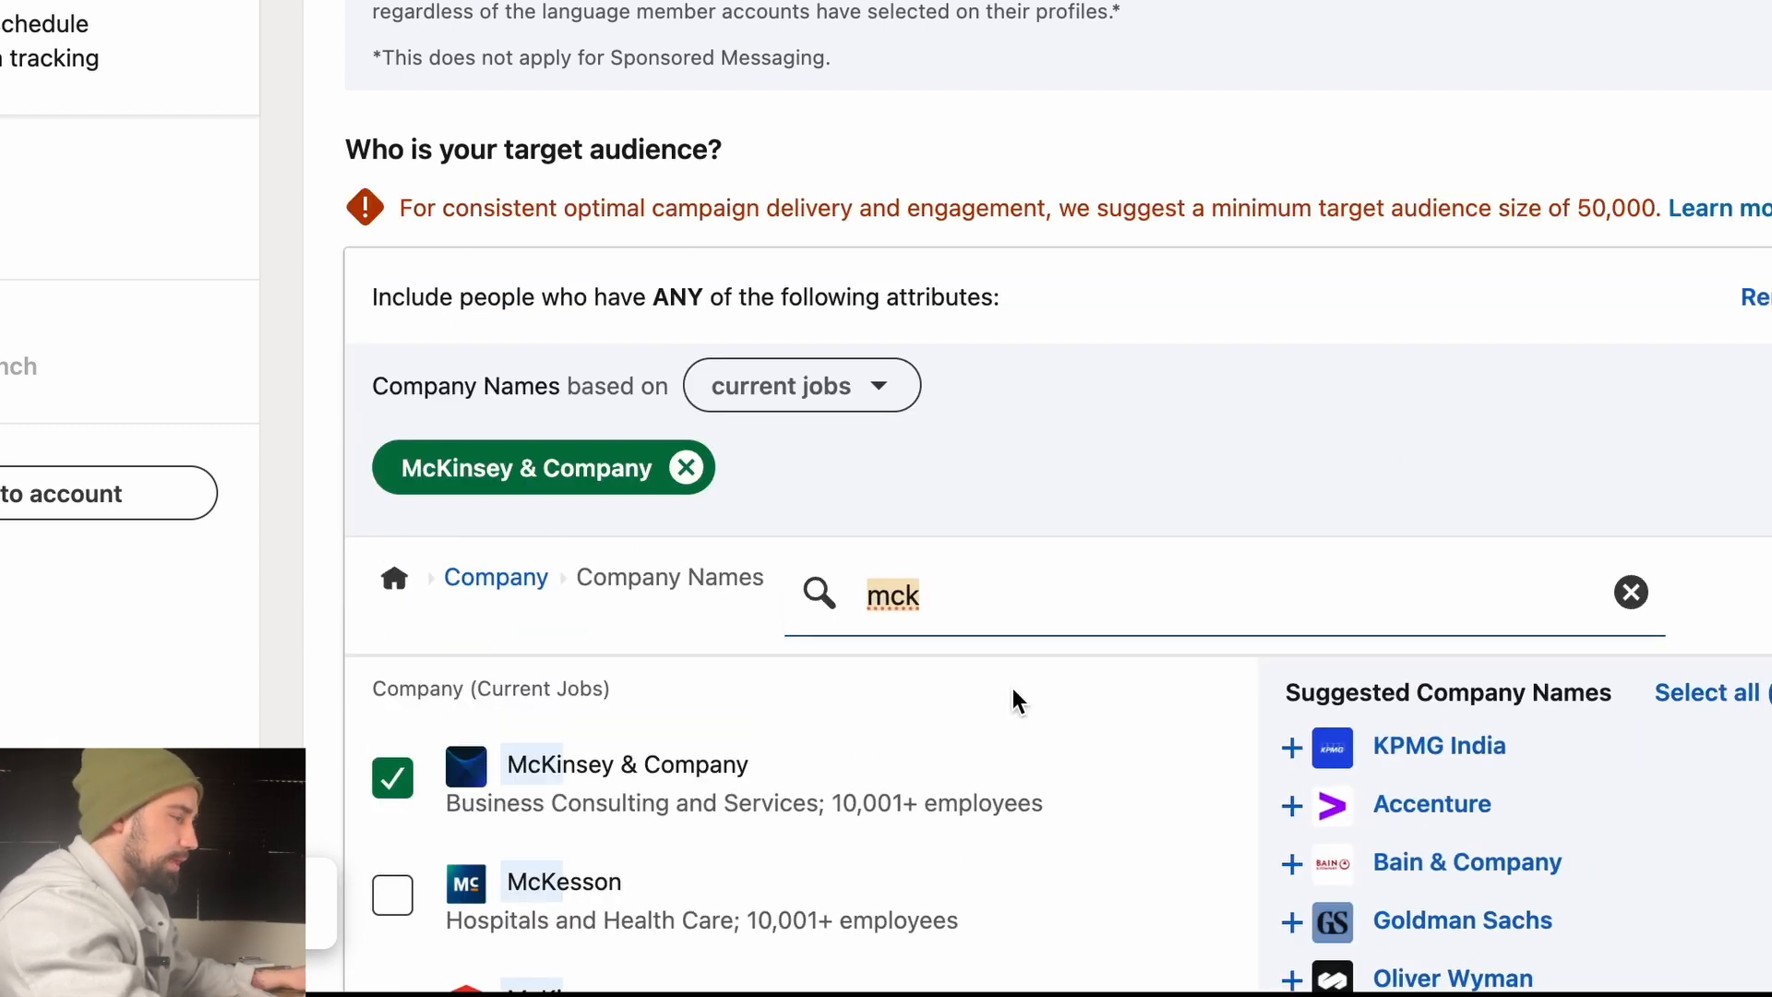
- Check the minimum audience size recommendation, then remove McKinsey & Company from the targeting and clear the company name search
{"action": "scroll", "coordinate": [1019, 711], "scroll_direction": "down", "scroll_amount": 2}
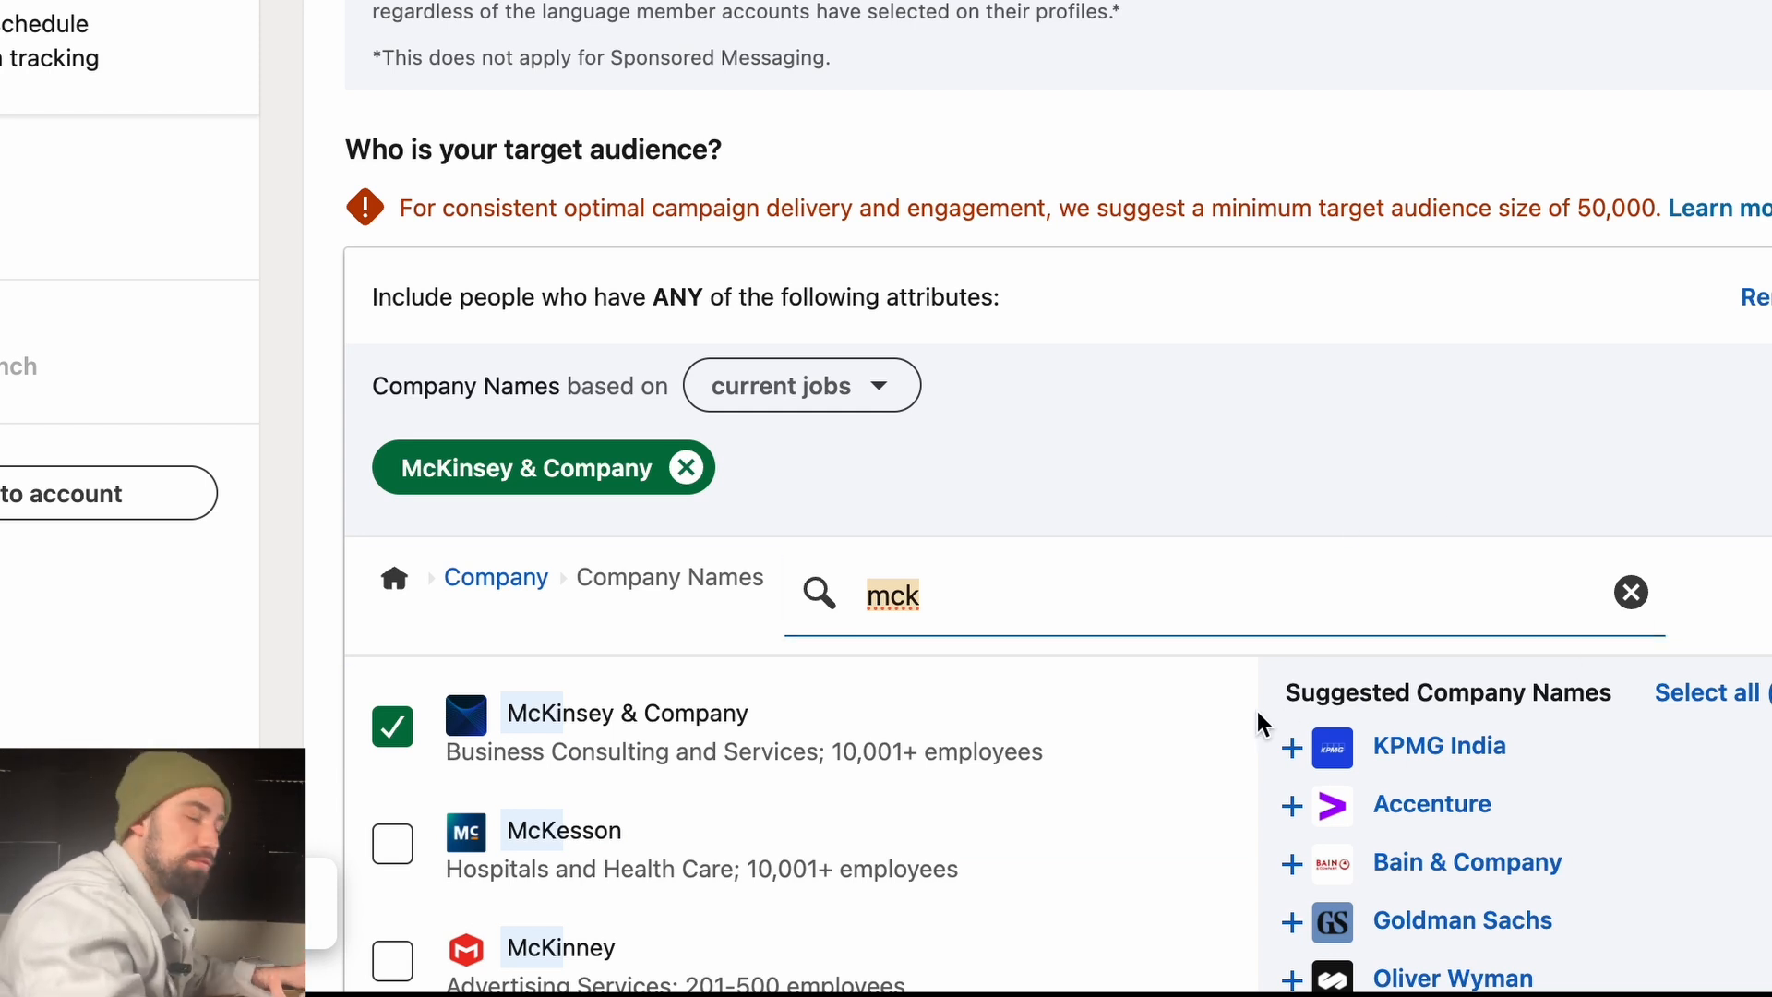
{"action": "scroll", "coordinate": [939, 818], "scroll_direction": "down", "scroll_amount": 1}
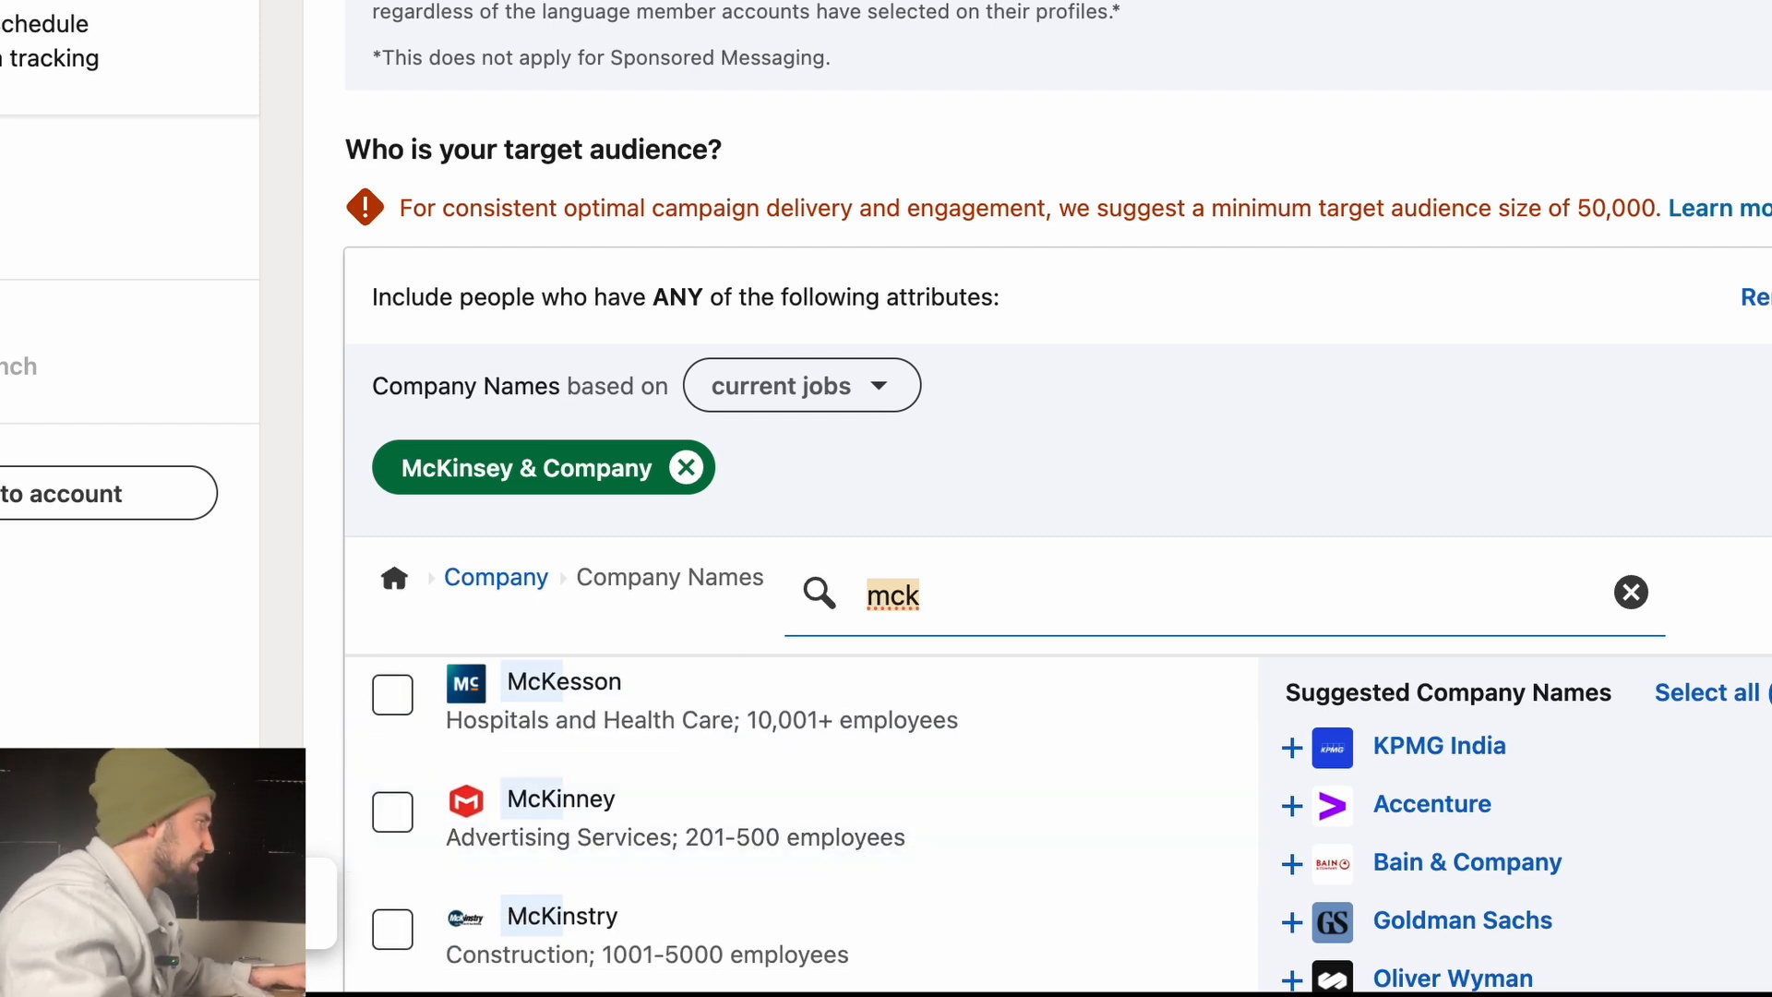
{"action": "triple_click", "coordinate": [1592, 212]}
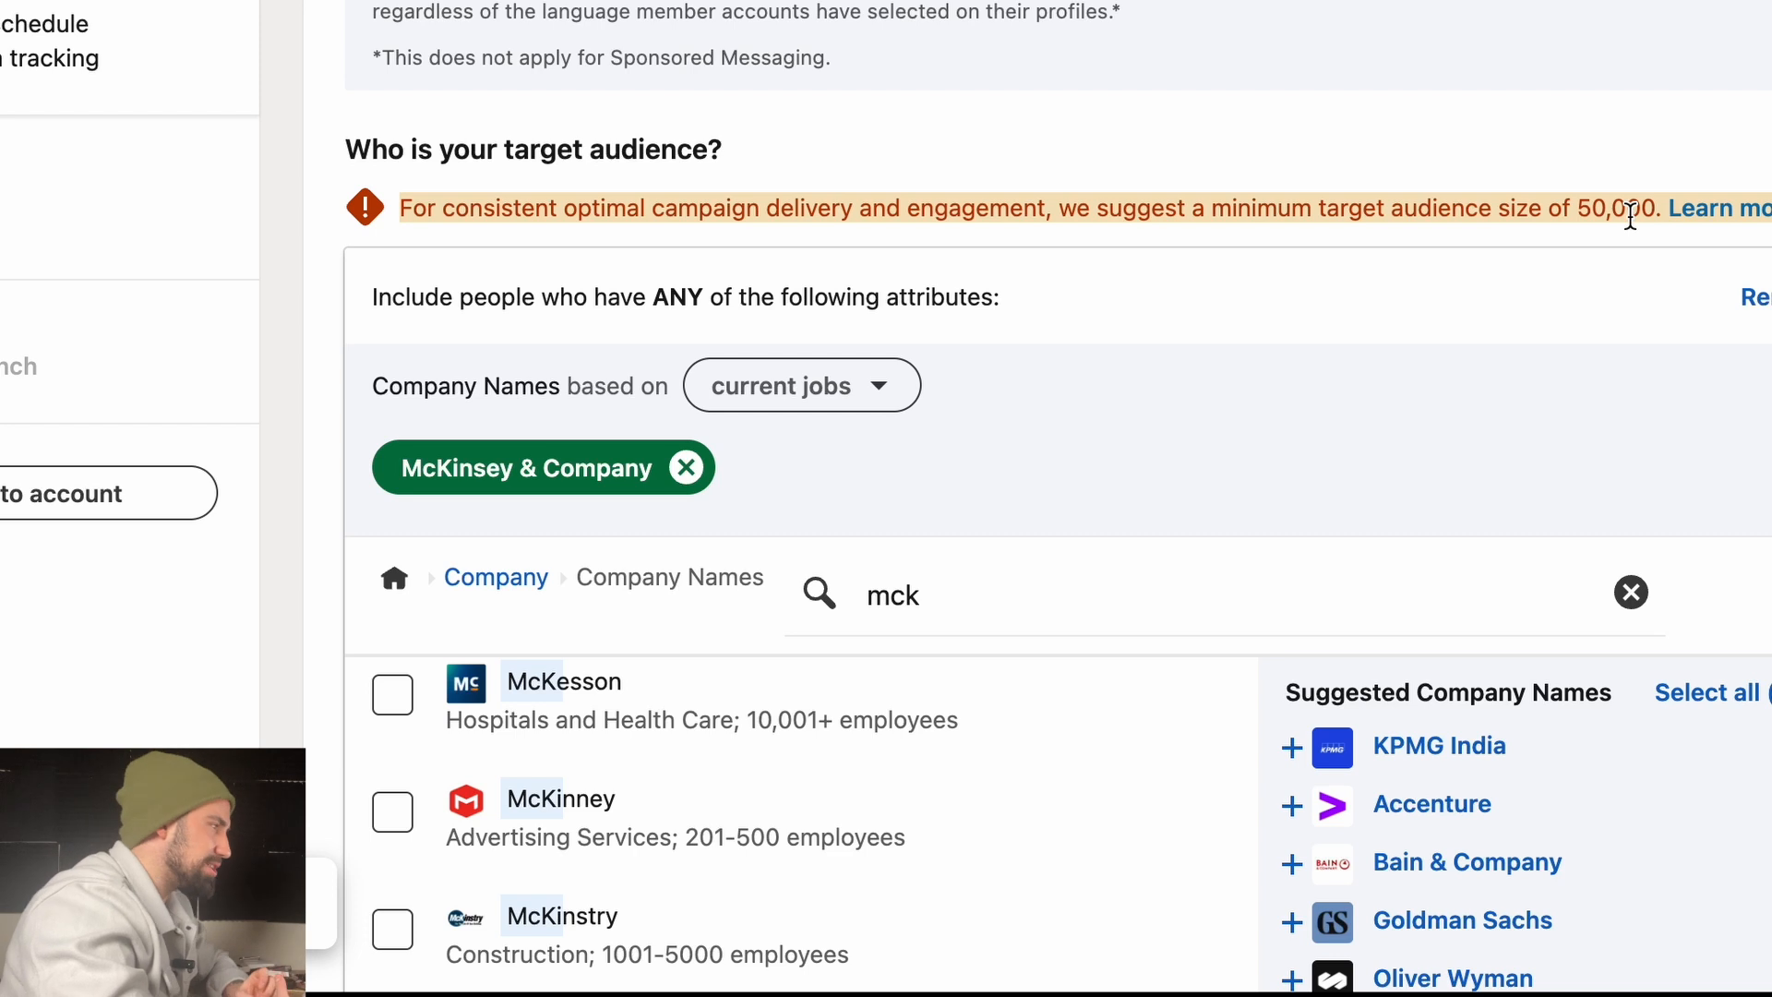
{"action": "left_click", "coordinate": [1604, 148]}
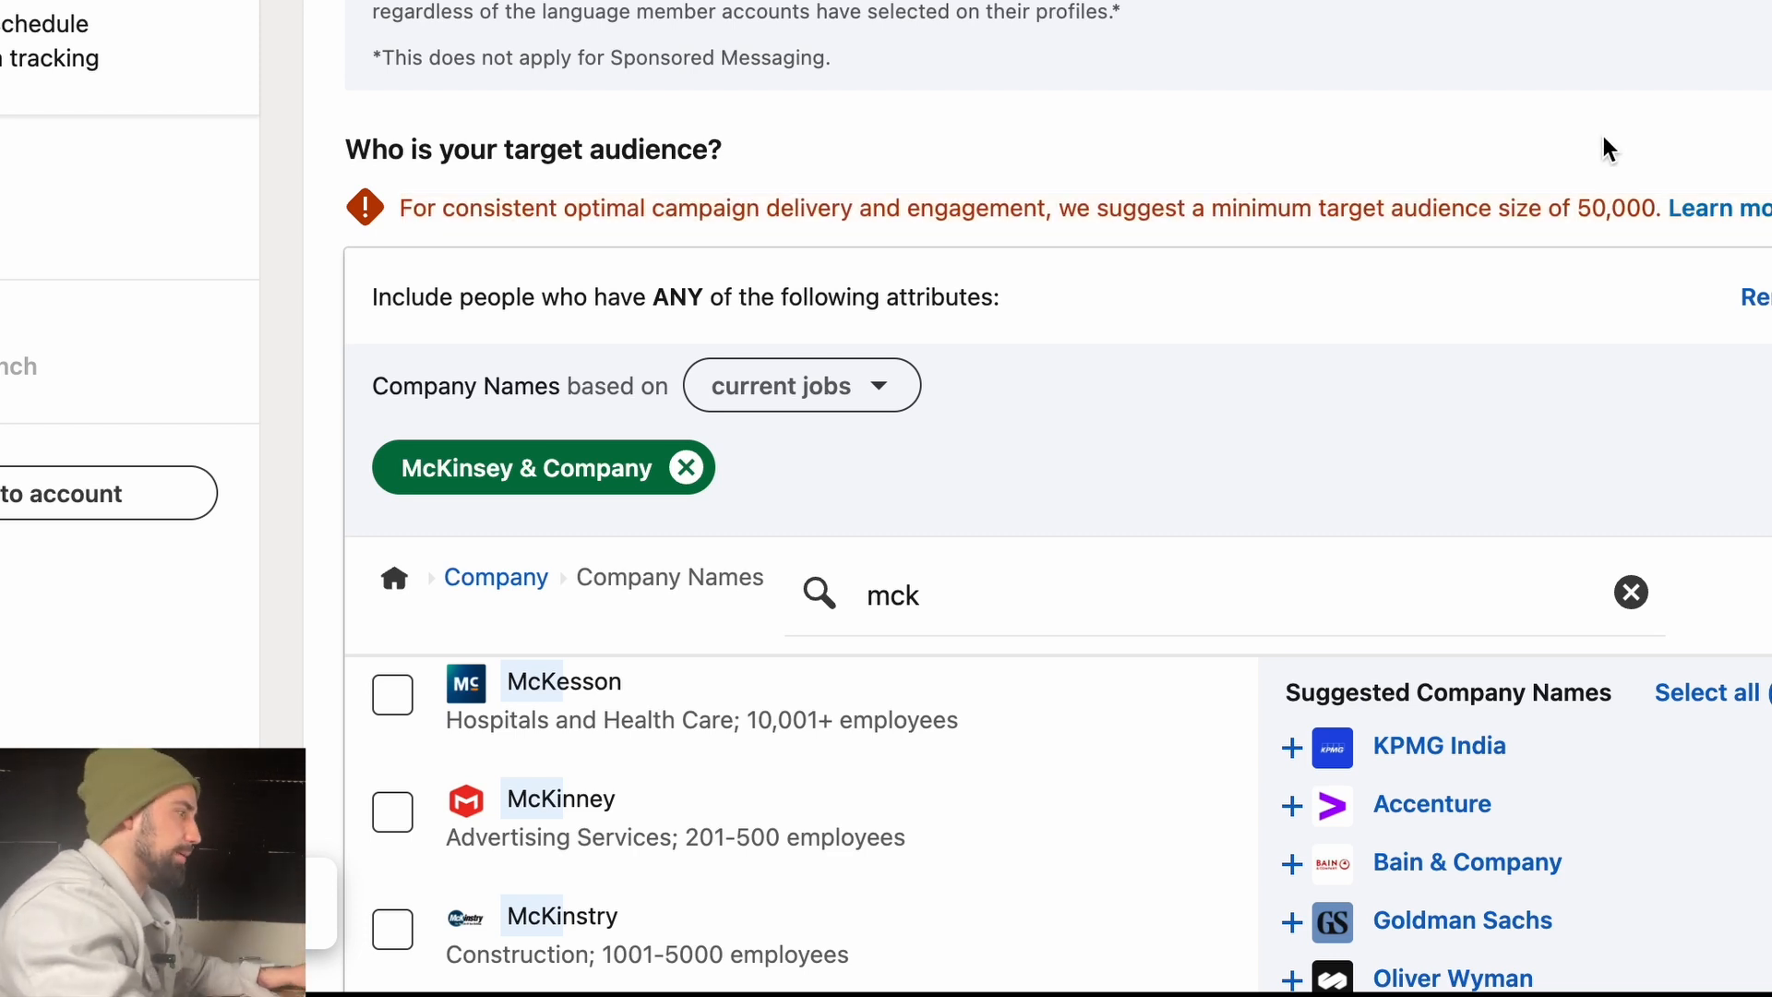
{"action": "left_click", "coordinate": [687, 467]}
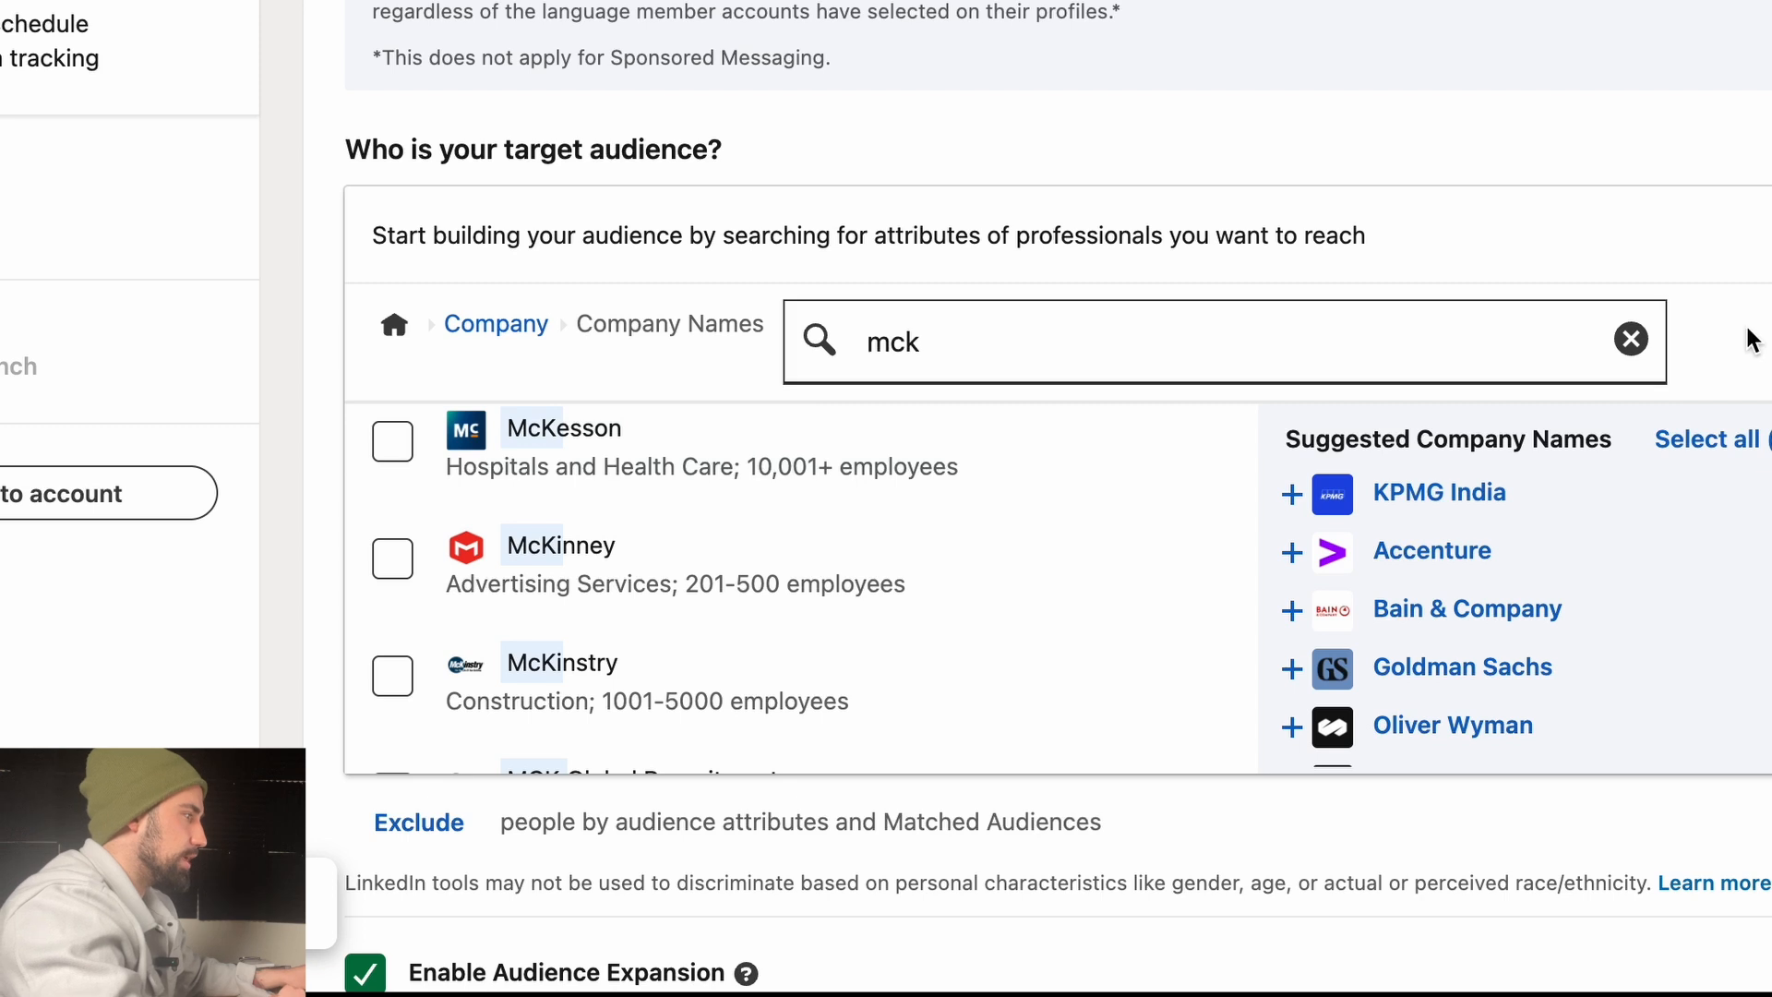
{"action": "left_click", "coordinate": [1632, 339]}
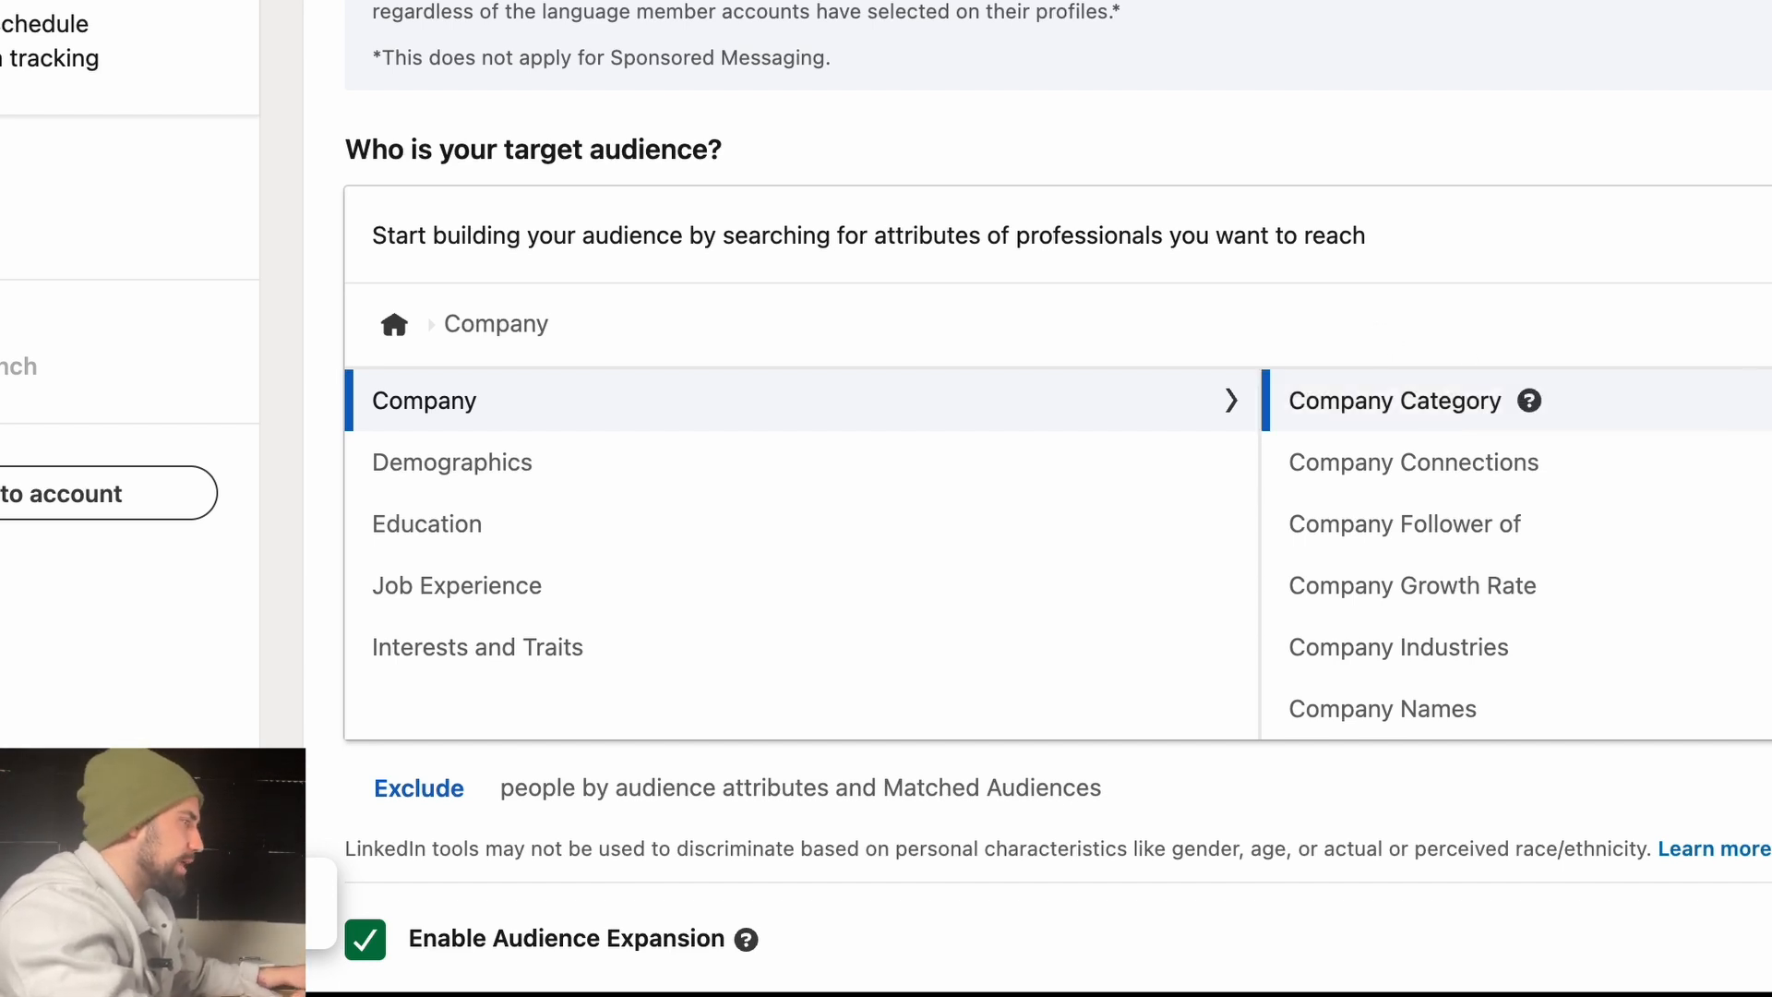
- Look through the Company Category options and return to the list of Company attributes
{"action": "left_click", "coordinate": [1395, 400]}
{"action": "scroll", "coordinate": [591, 554], "scroll_direction": "down", "scroll_amount": 1}
{"action": "scroll", "coordinate": [663, 639], "scroll_direction": "down", "scroll_amount": 2}
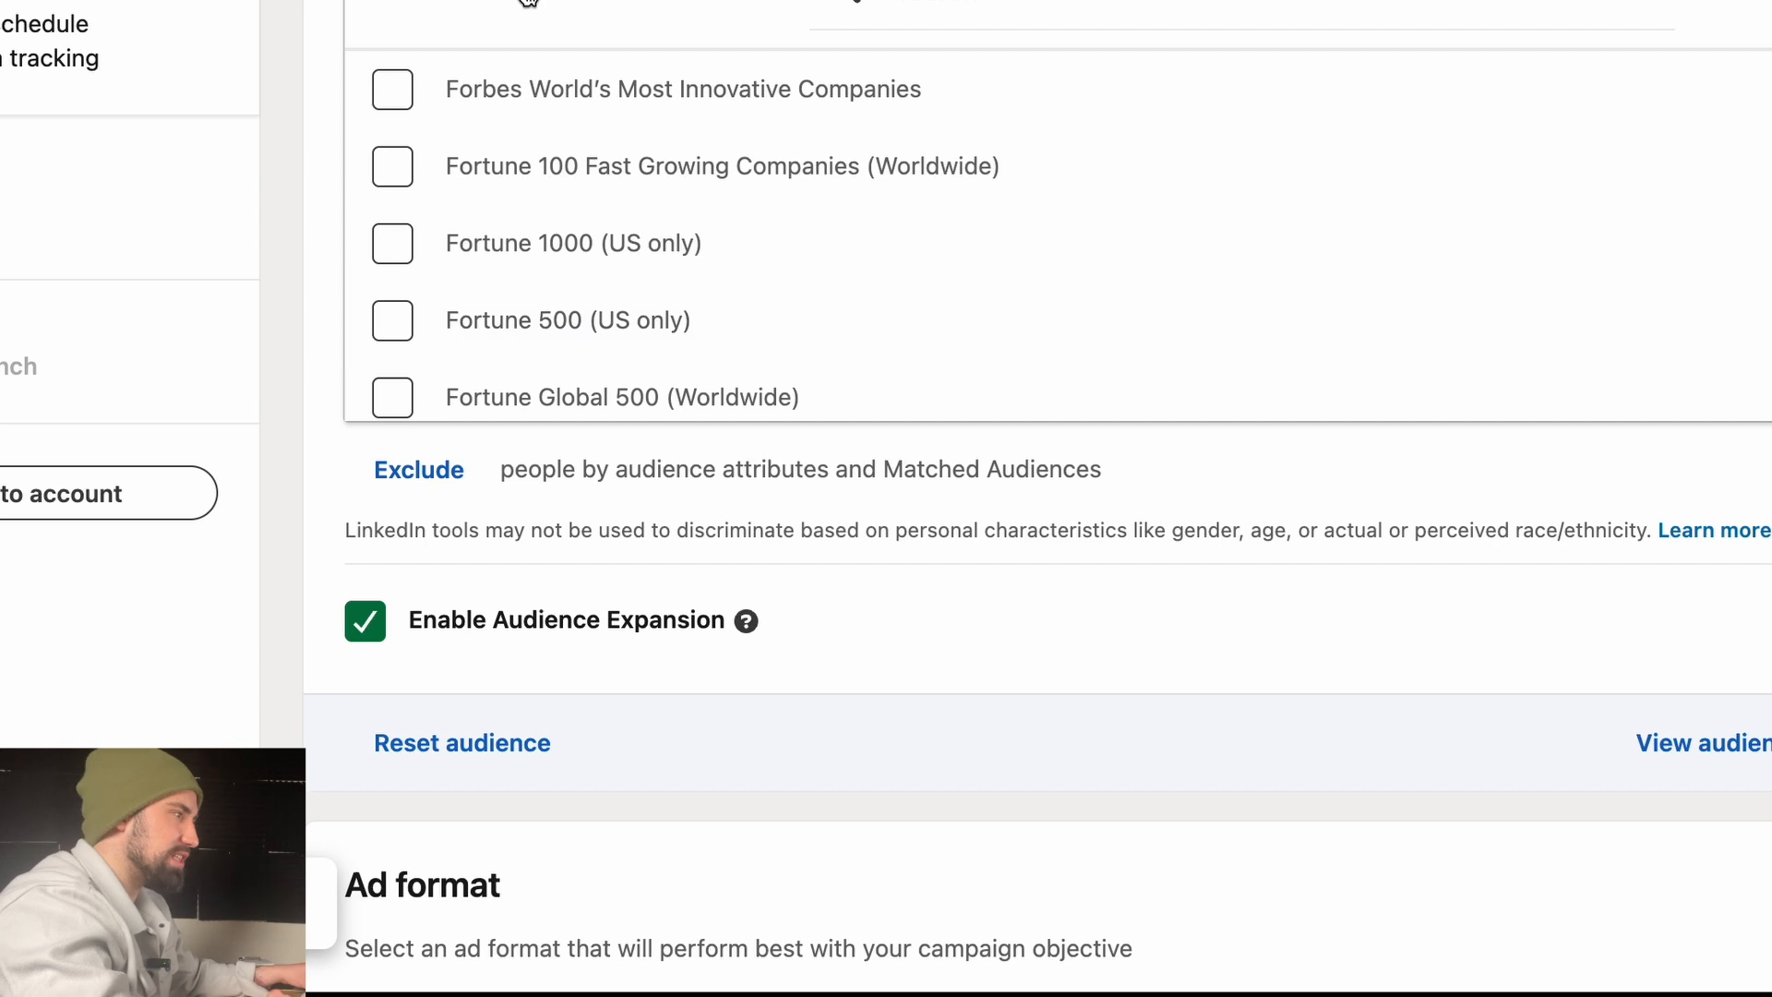
{"action": "left_click", "coordinate": [513, 2]}
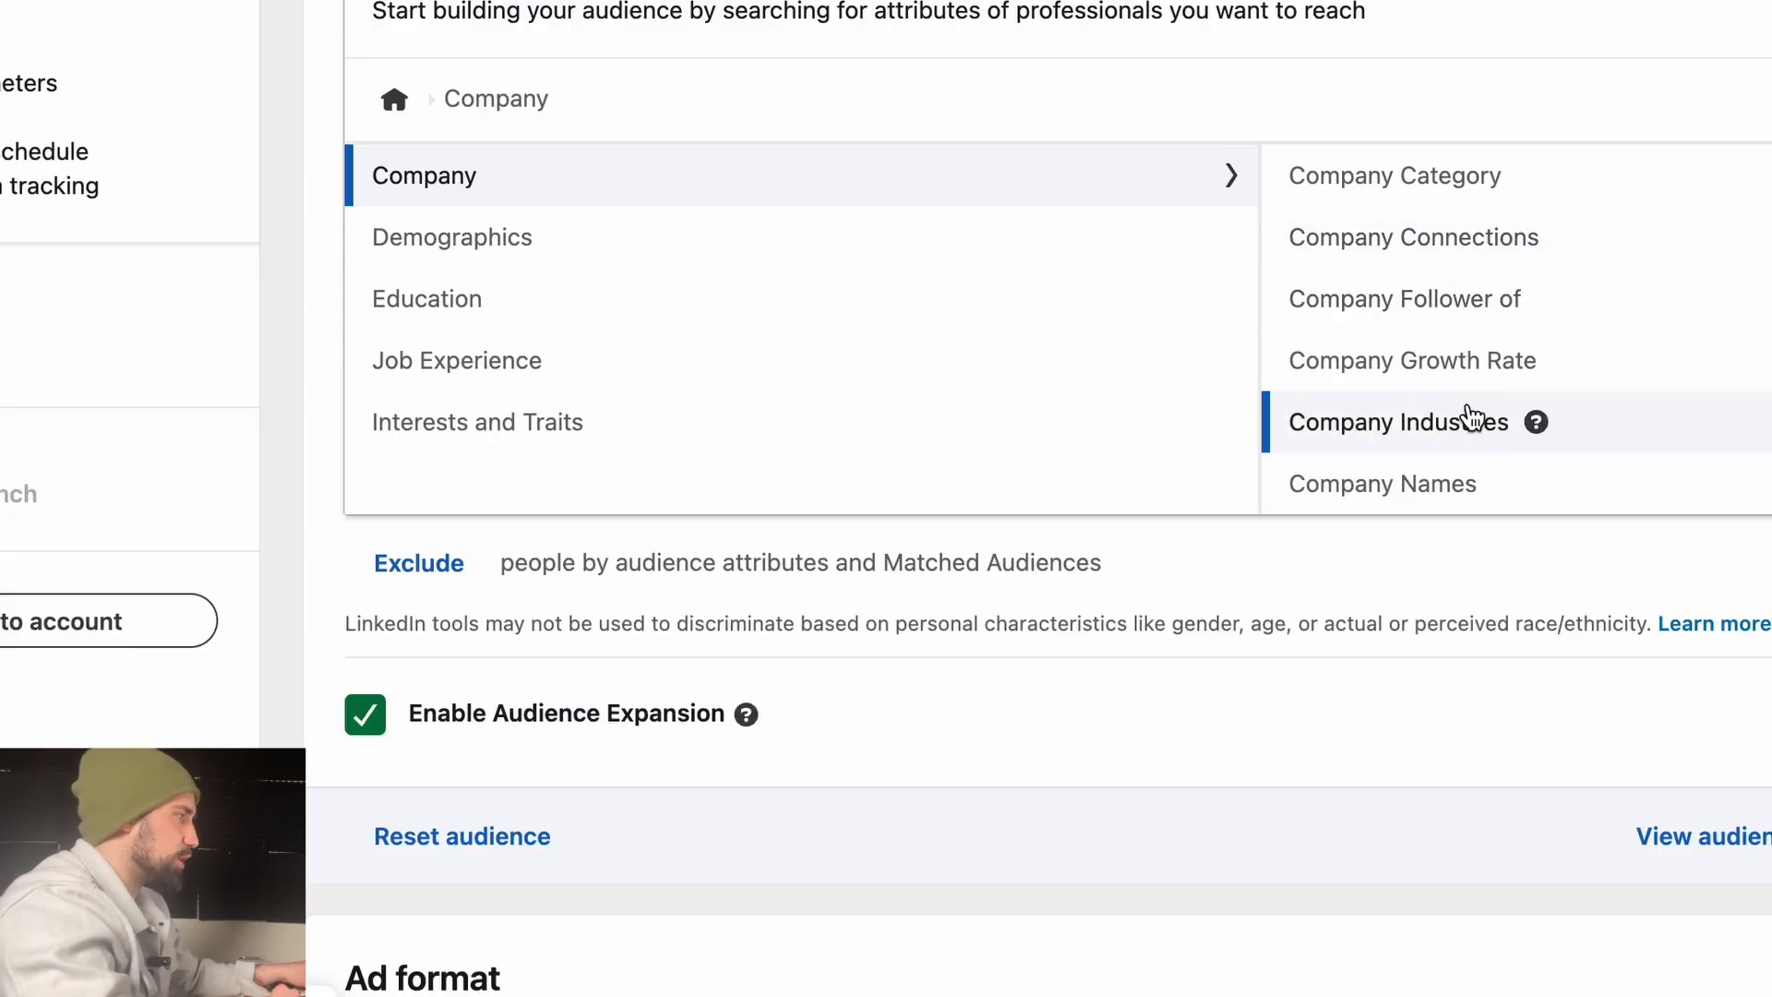
- Include the company industries Consumer Services, Education, Financial Services, Retail, and Technology, Information and Media in the audience
{"action": "left_click", "coordinate": [1666, 431]}
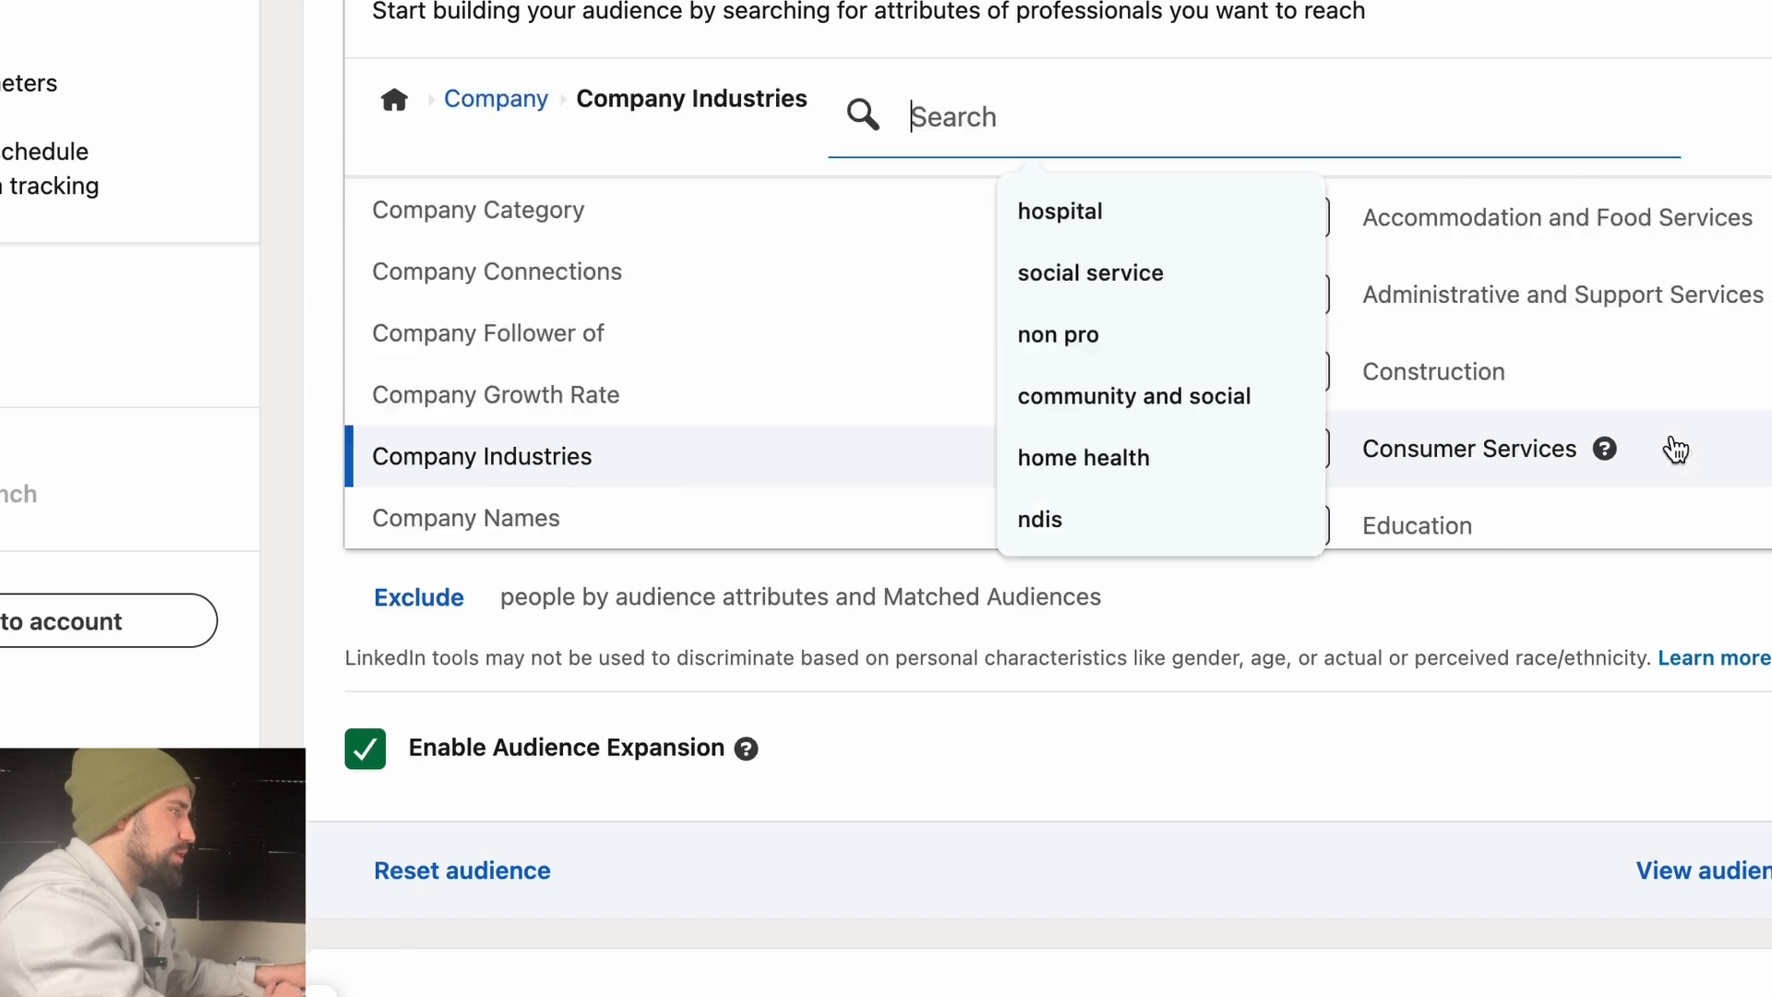
{"action": "scroll", "coordinate": [1431, 305], "scroll_direction": "down", "scroll_amount": 2}
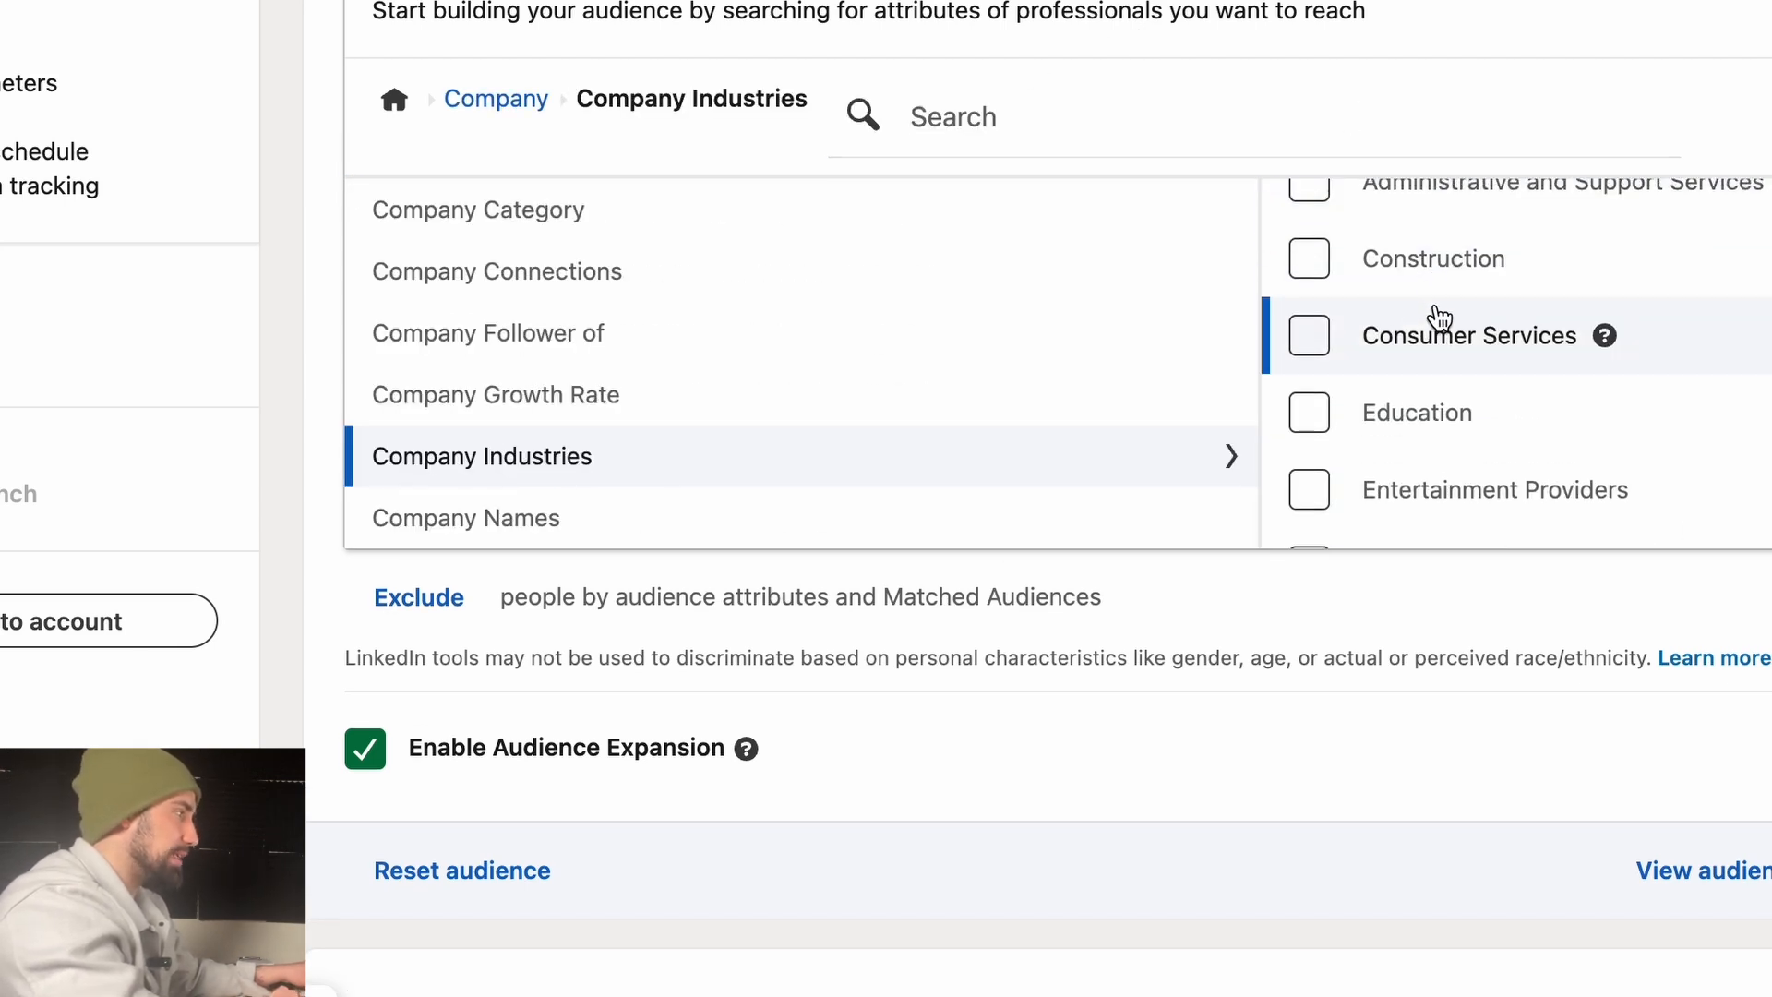
{"action": "left_click", "coordinate": [1311, 332]}
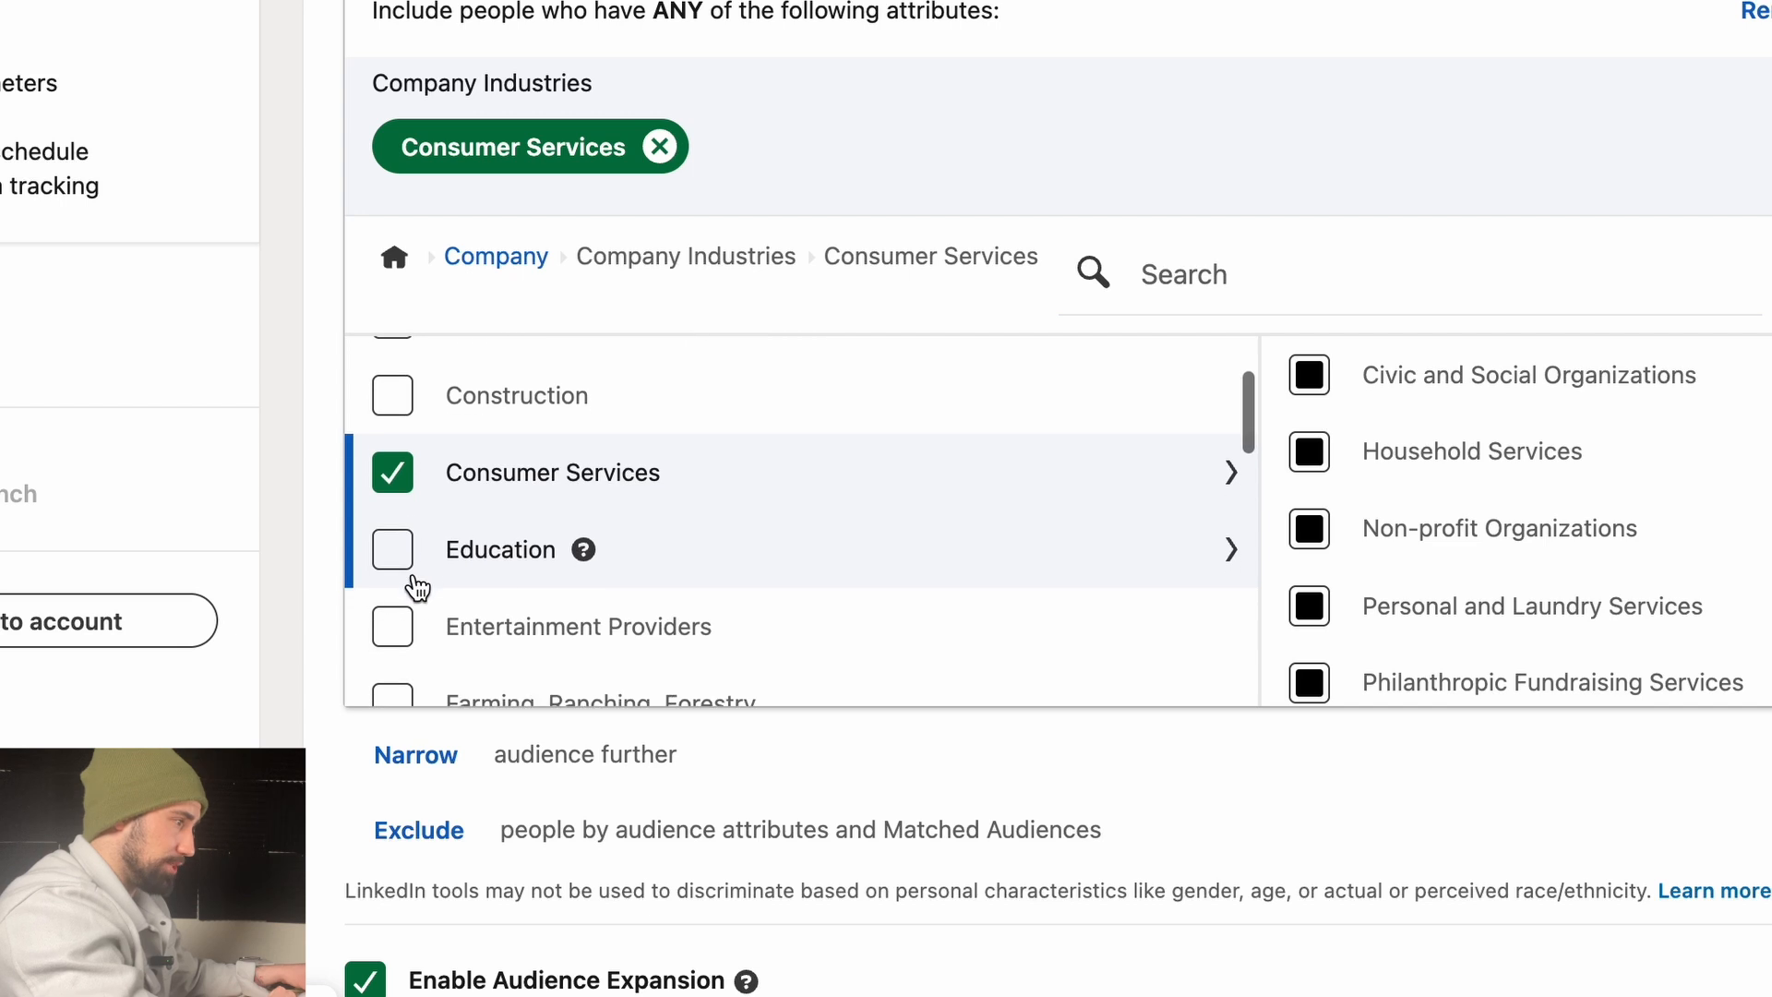
{"action": "left_click", "coordinate": [391, 459]}
{"action": "left_click", "coordinate": [392, 553]}
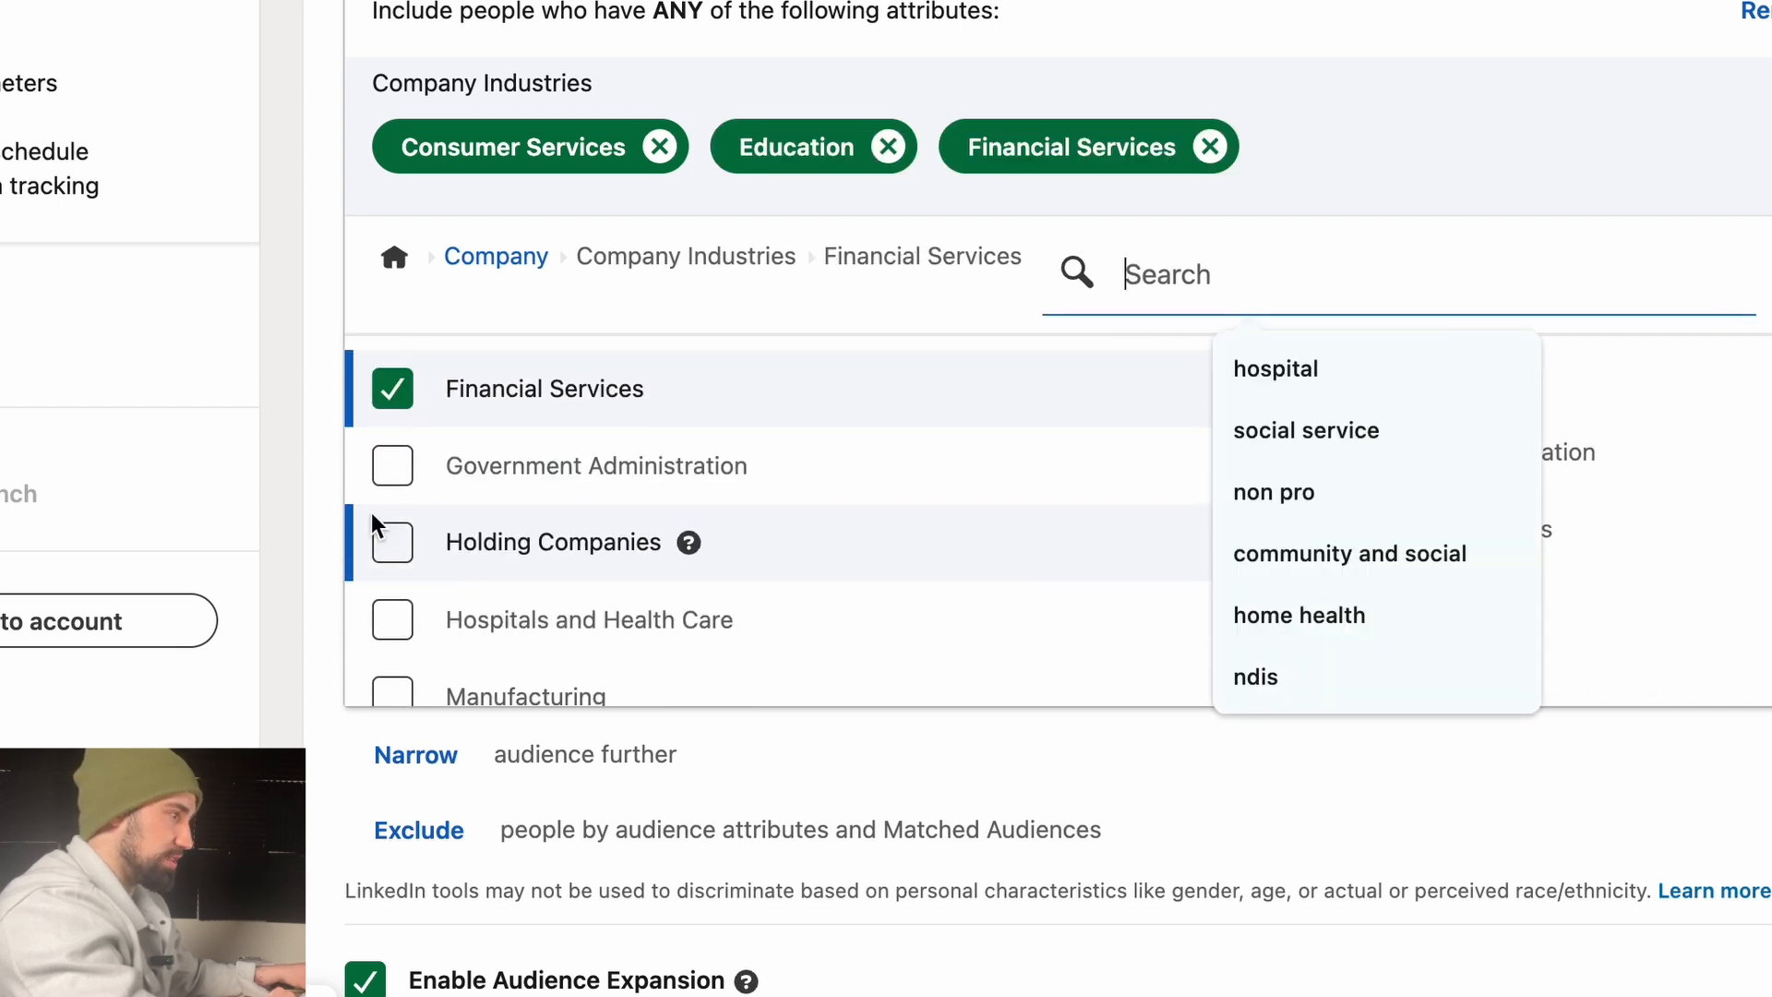
{"action": "scroll", "coordinate": [371, 512], "scroll_direction": "down", "scroll_amount": 6}
{"action": "left_click", "coordinate": [388, 362]}
{"action": "left_click", "coordinate": [388, 438]}
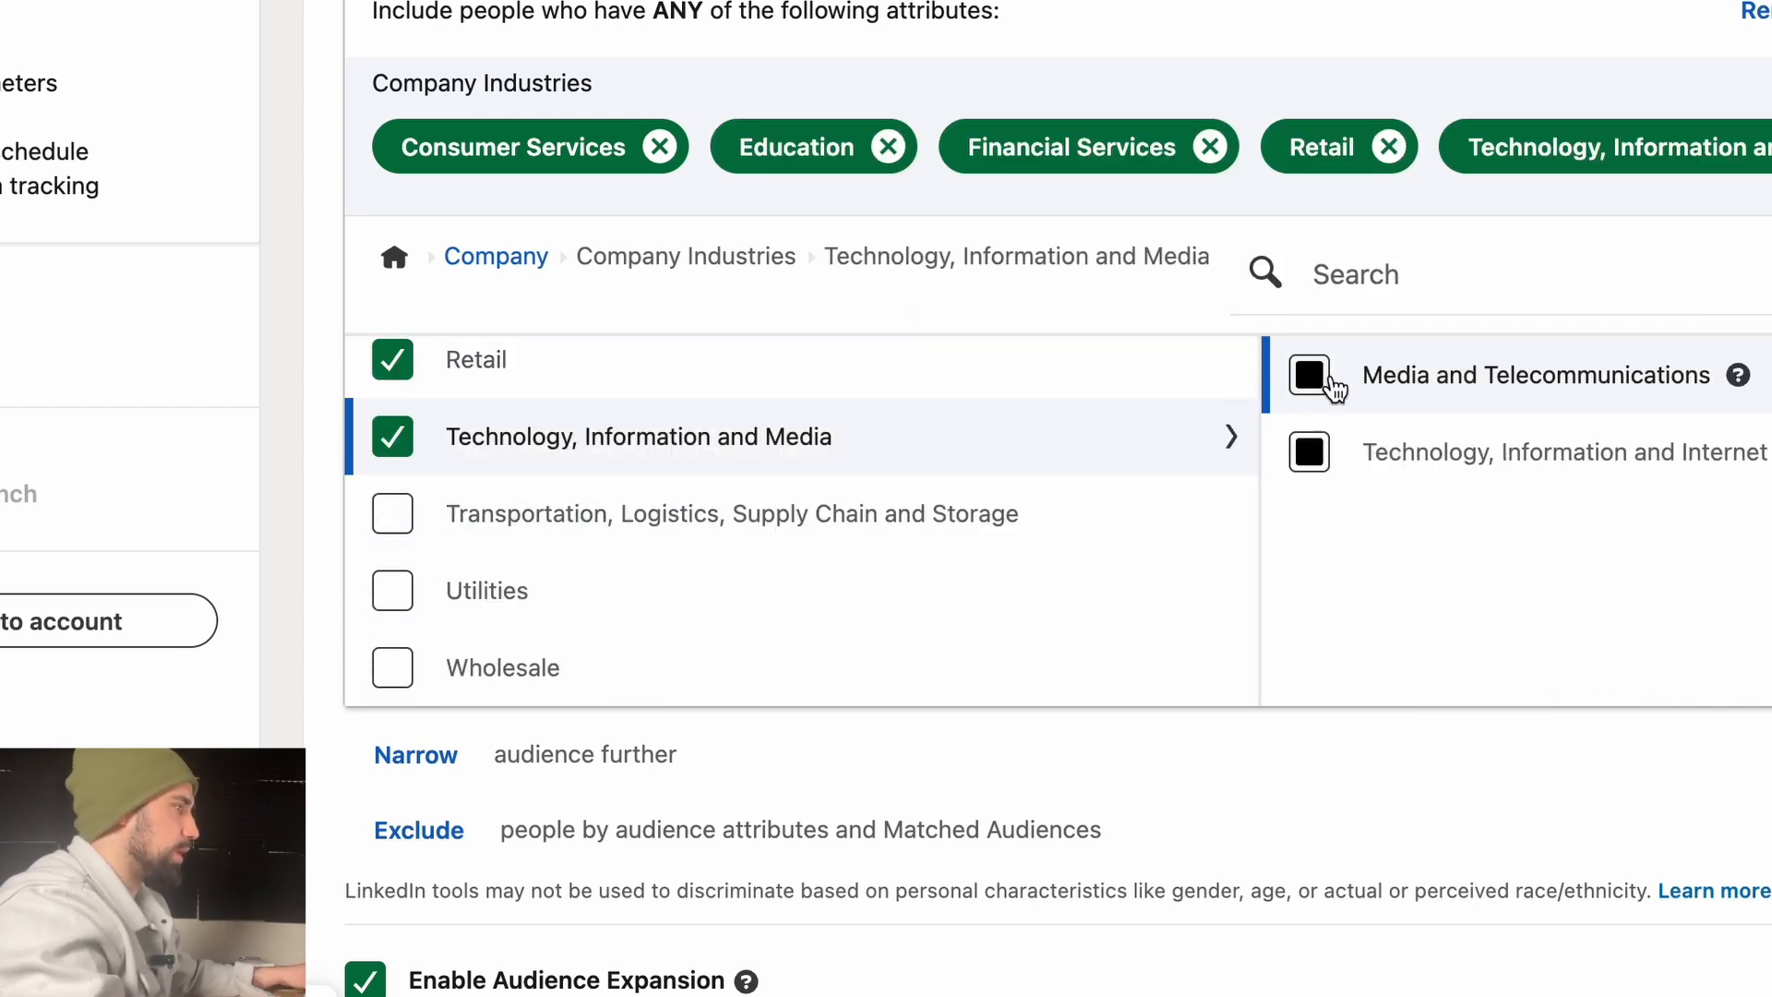
- Restrict the Technology, Information and Media selection to Book Publishing within Media and Telecommunications
{"action": "left_click", "coordinate": [1312, 369]}
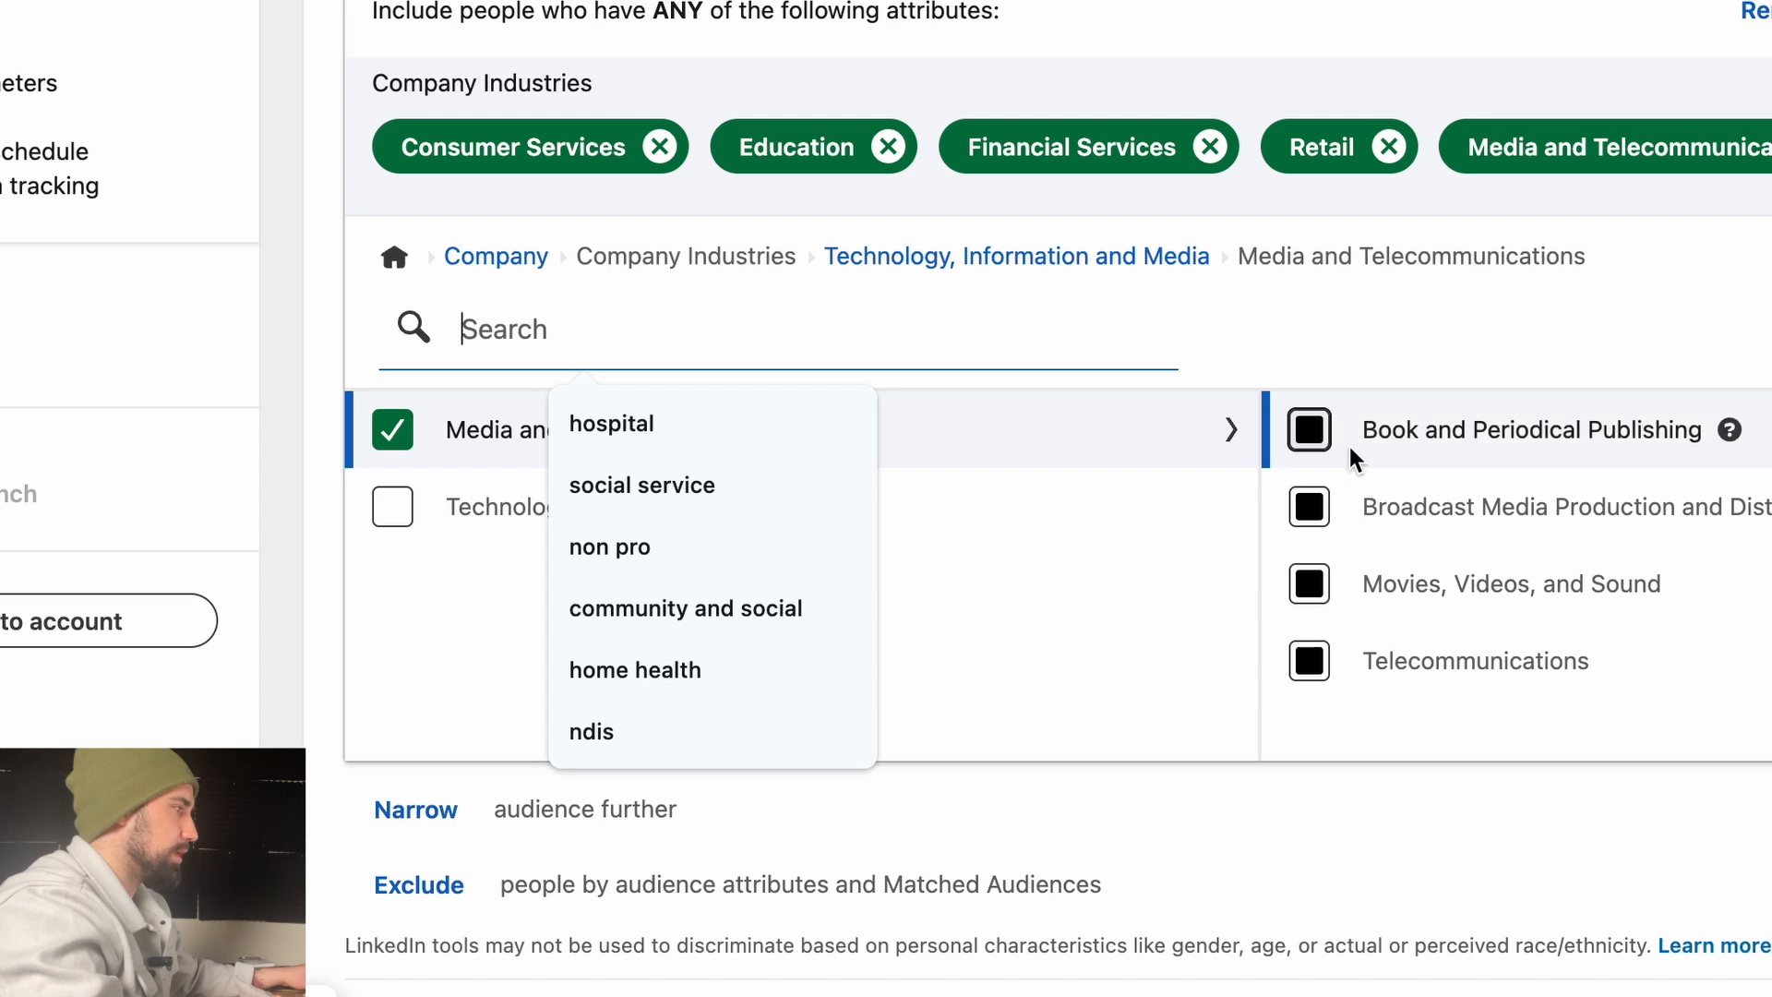
{"action": "left_click", "coordinate": [1316, 433]}
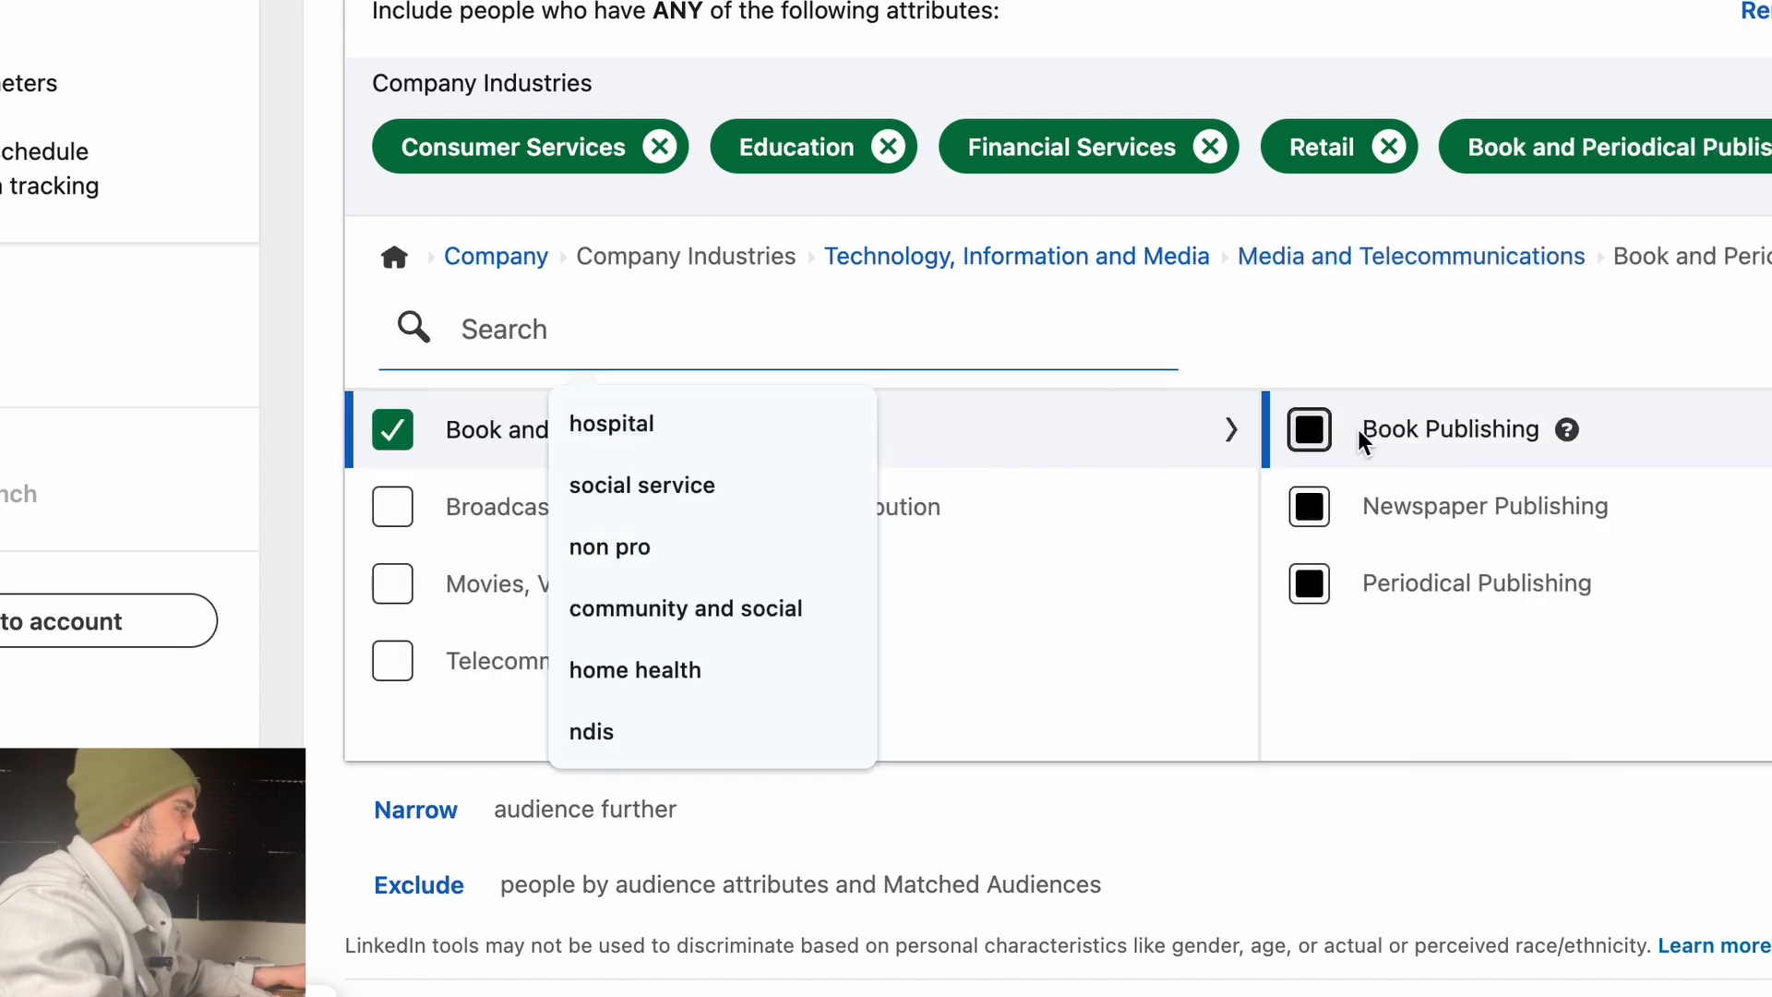
{"action": "left_click", "coordinate": [1344, 432]}
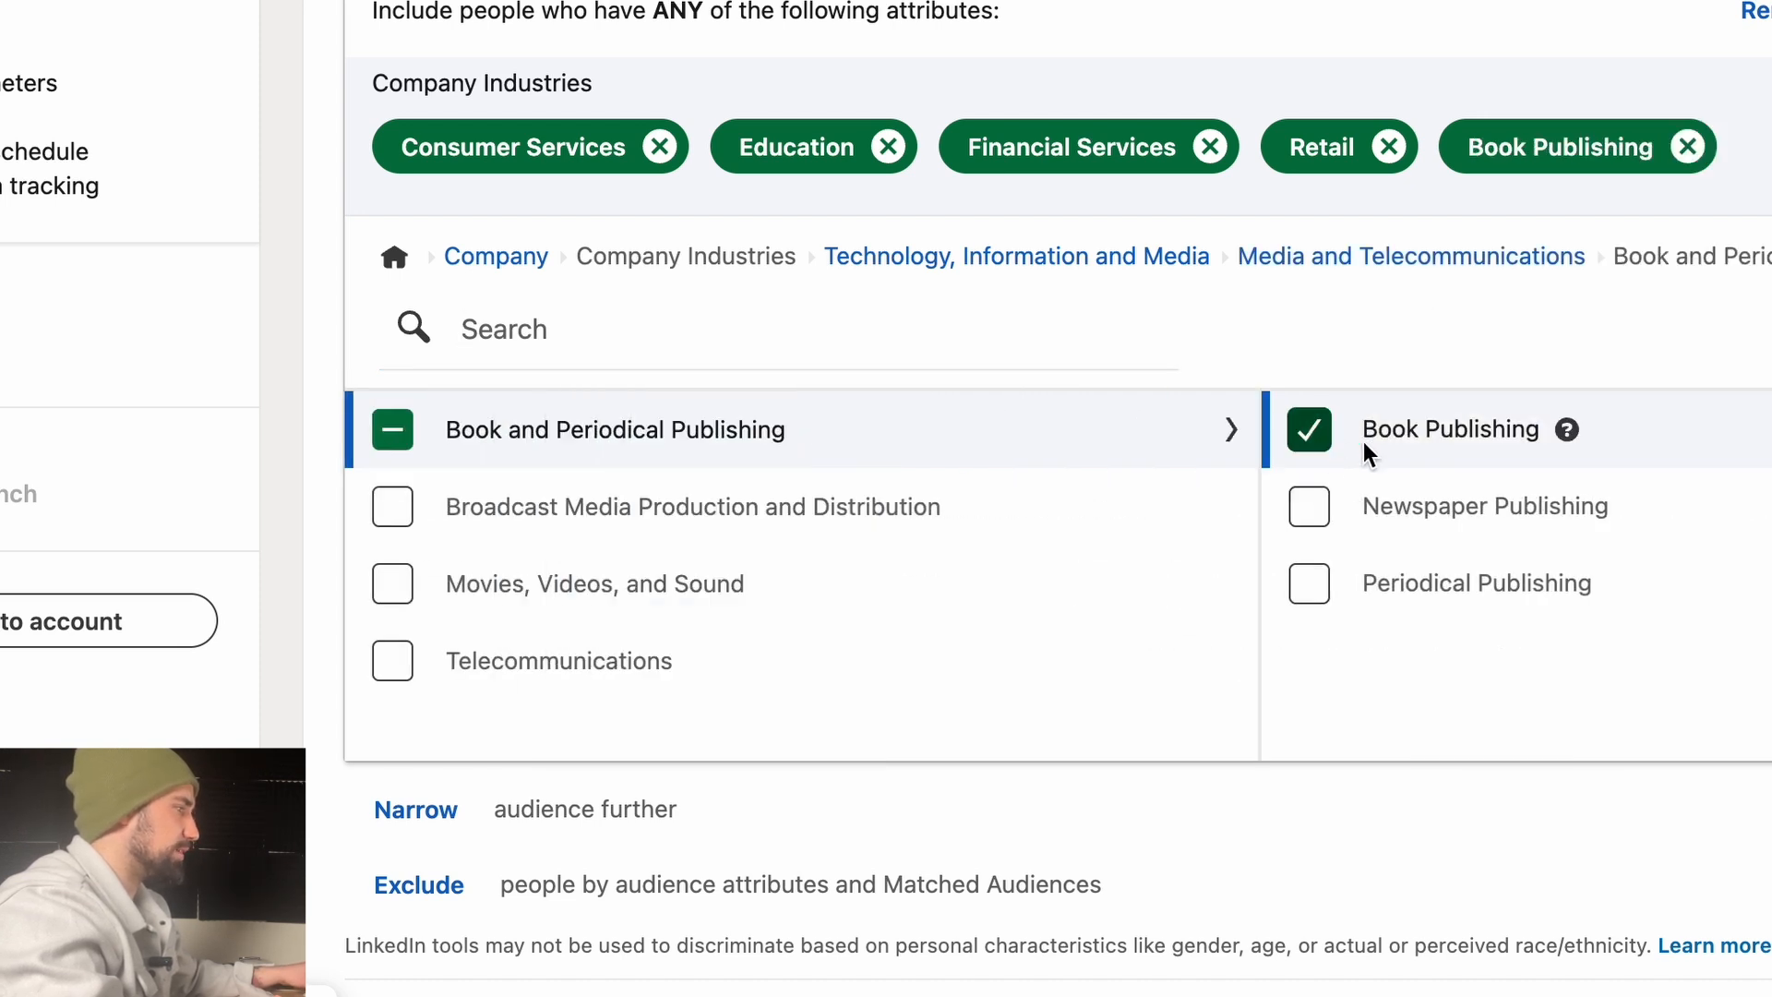
- Return to the Company attributes and look through the available options, including the description of Company Revenue
{"action": "left_click", "coordinate": [476, 272]}
{"action": "scroll", "coordinate": [1384, 573], "scroll_direction": "down", "scroll_amount": 3}
{"action": "mouse_move", "coordinate": [1522, 582]}
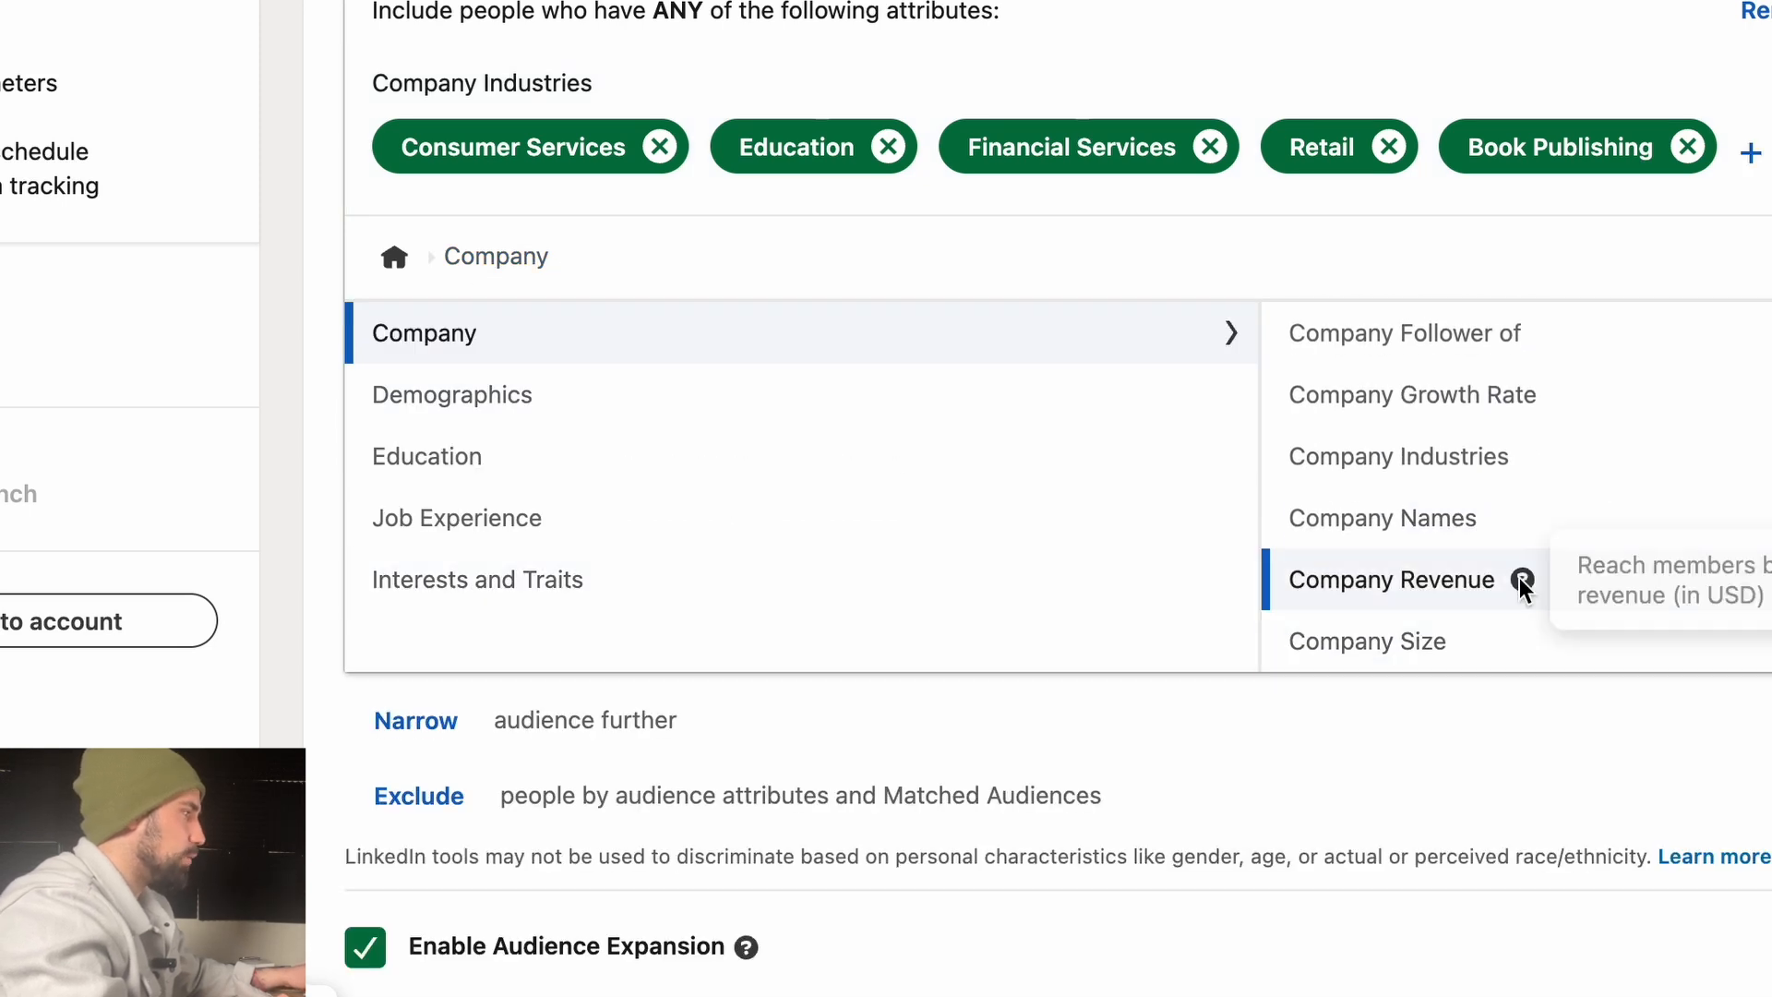
{"action": "scroll", "coordinate": [1551, 549], "scroll_direction": "down", "scroll_amount": 2}
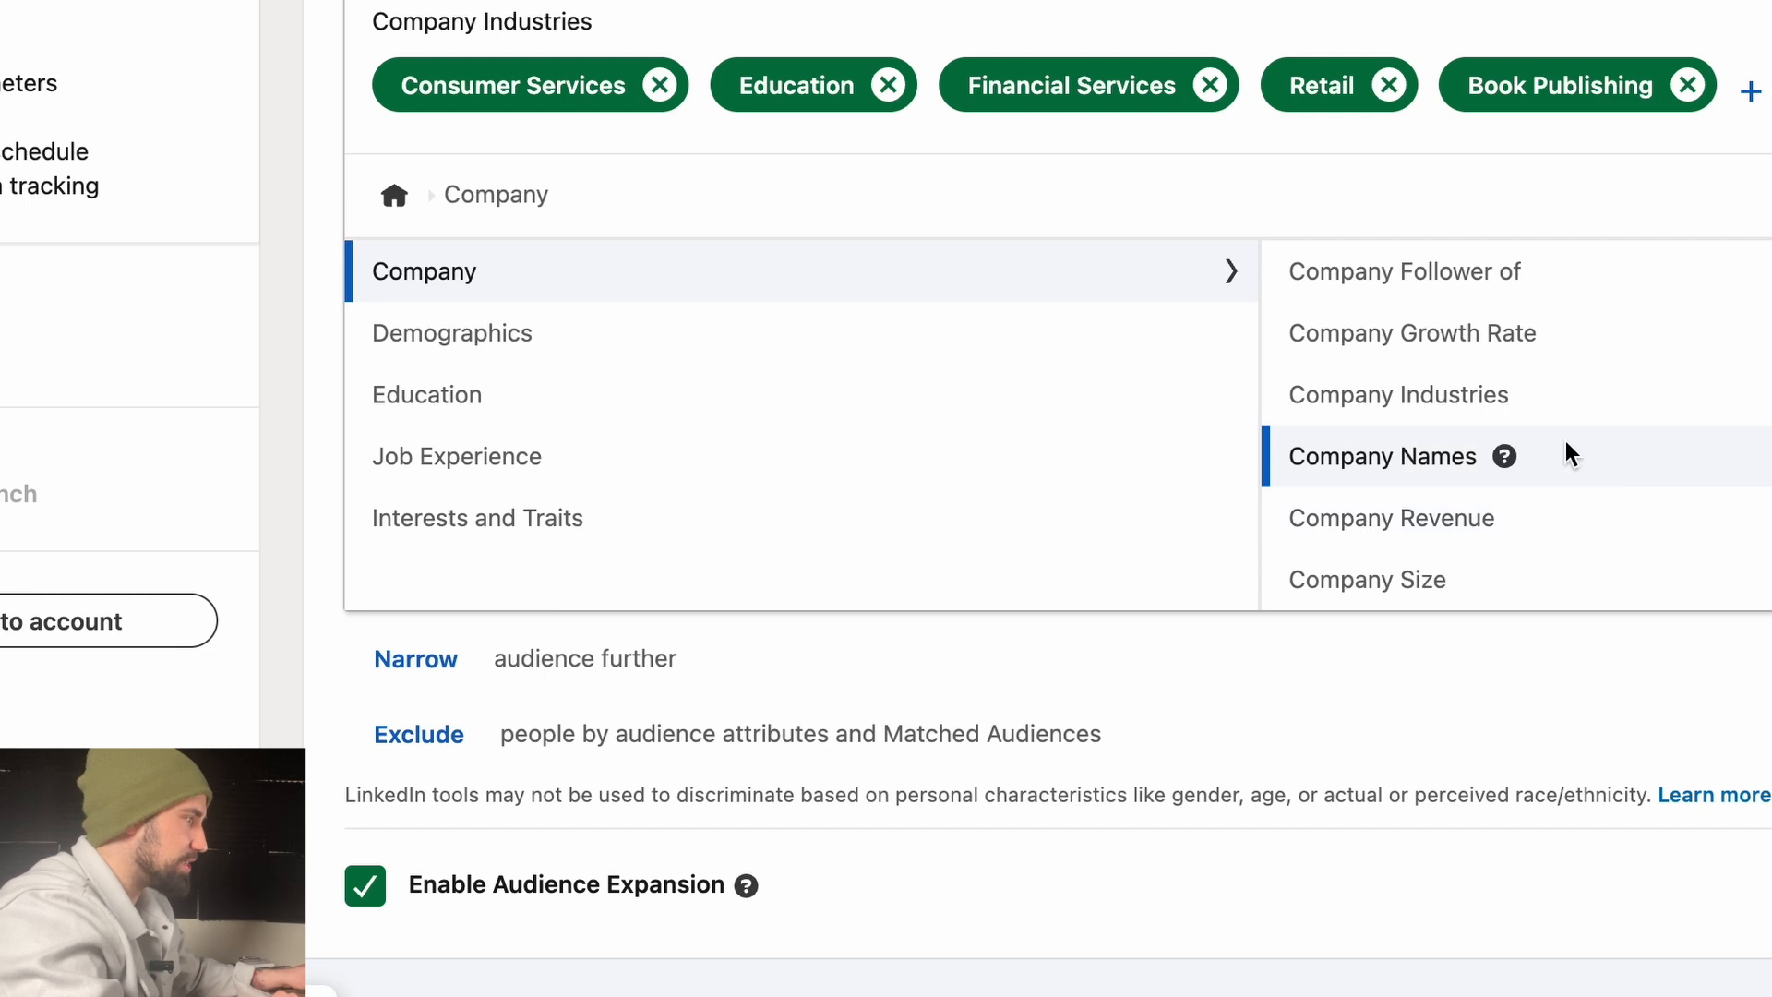
{"action": "scroll", "coordinate": [1568, 439], "scroll_direction": "up", "scroll_amount": 2}
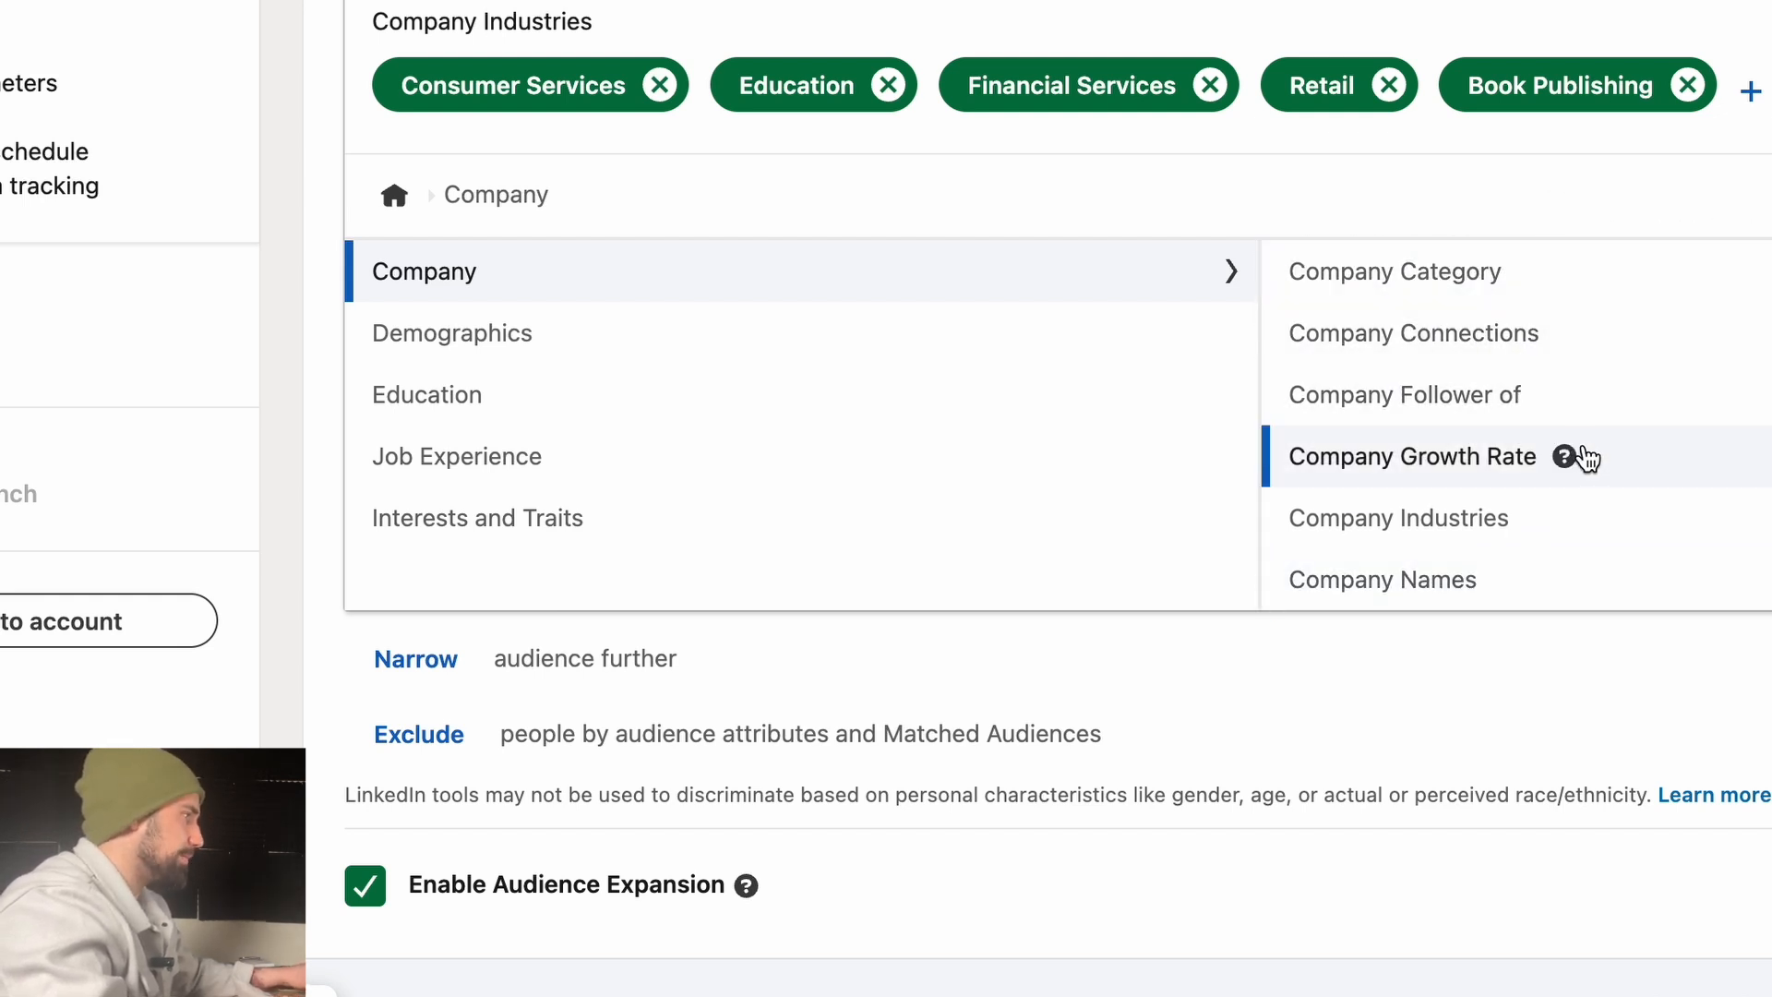
{"action": "scroll", "coordinate": [1592, 433], "scroll_direction": "down", "scroll_amount": 2}
{"action": "scroll", "coordinate": [1583, 486], "scroll_direction": "down", "scroll_amount": 1}
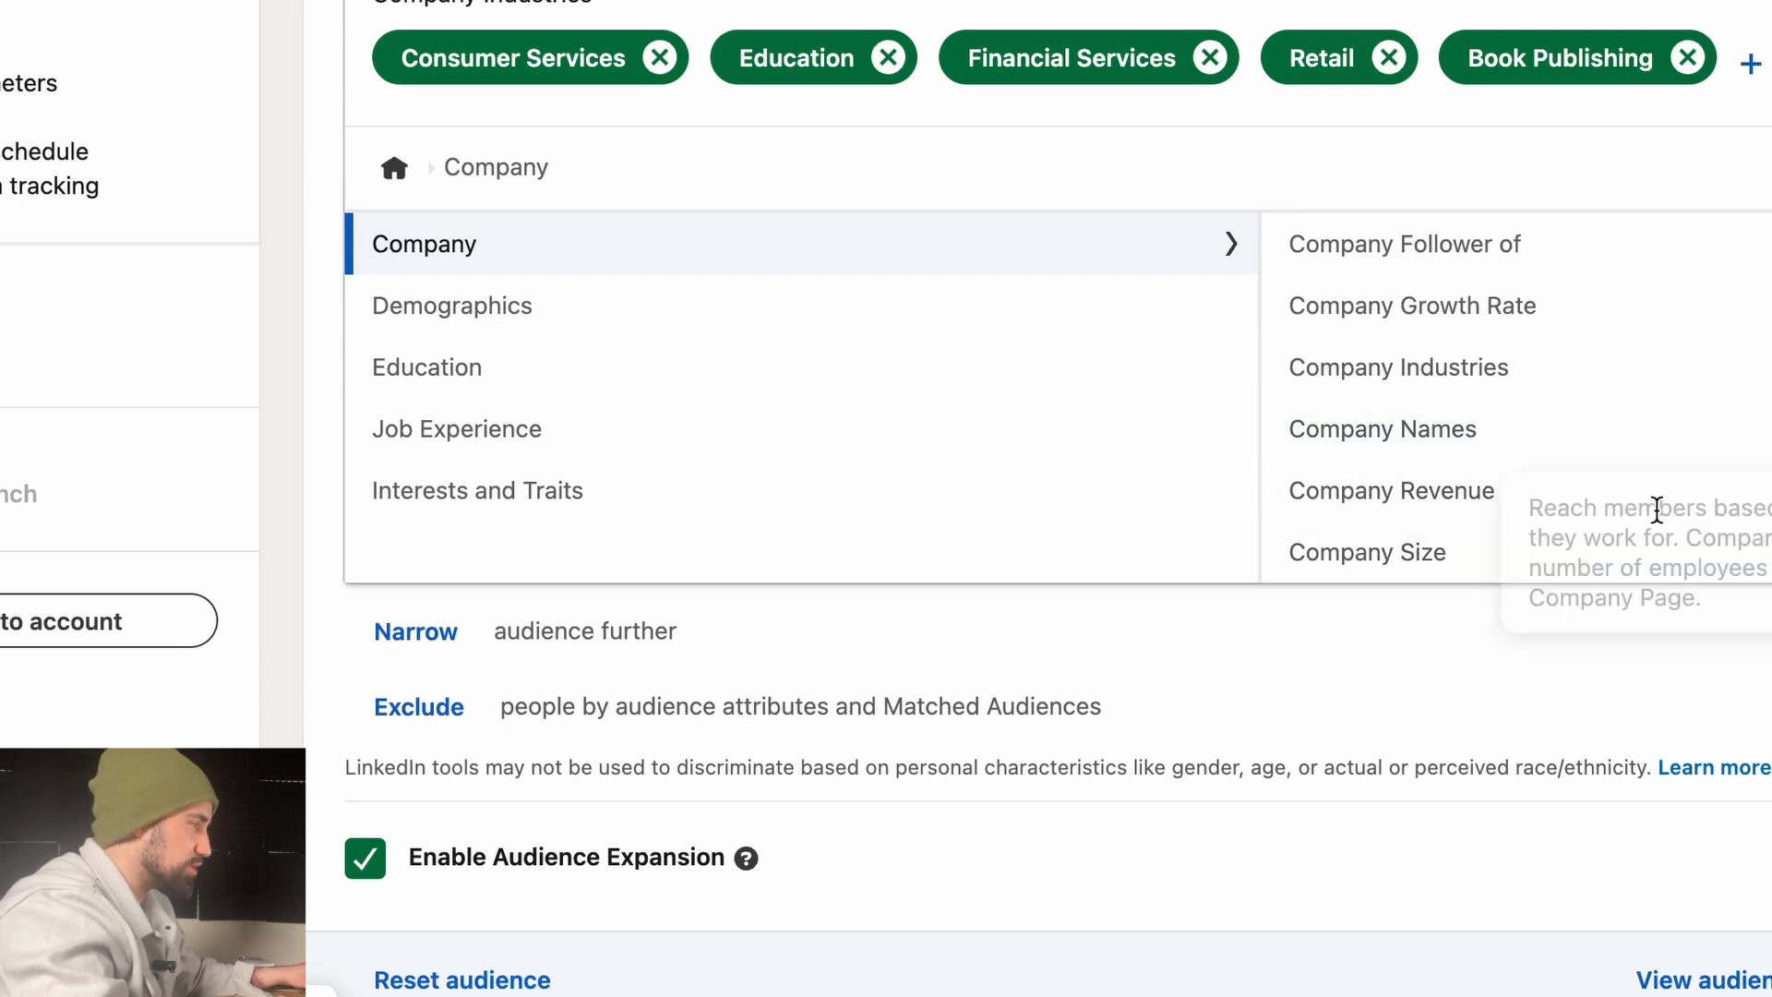
- Include the company sizes 51-200, 201-500, 501-1000, 1001-5000 and 5001-10,000 employees in the audience
{"action": "left_click", "coordinate": [1554, 566]}
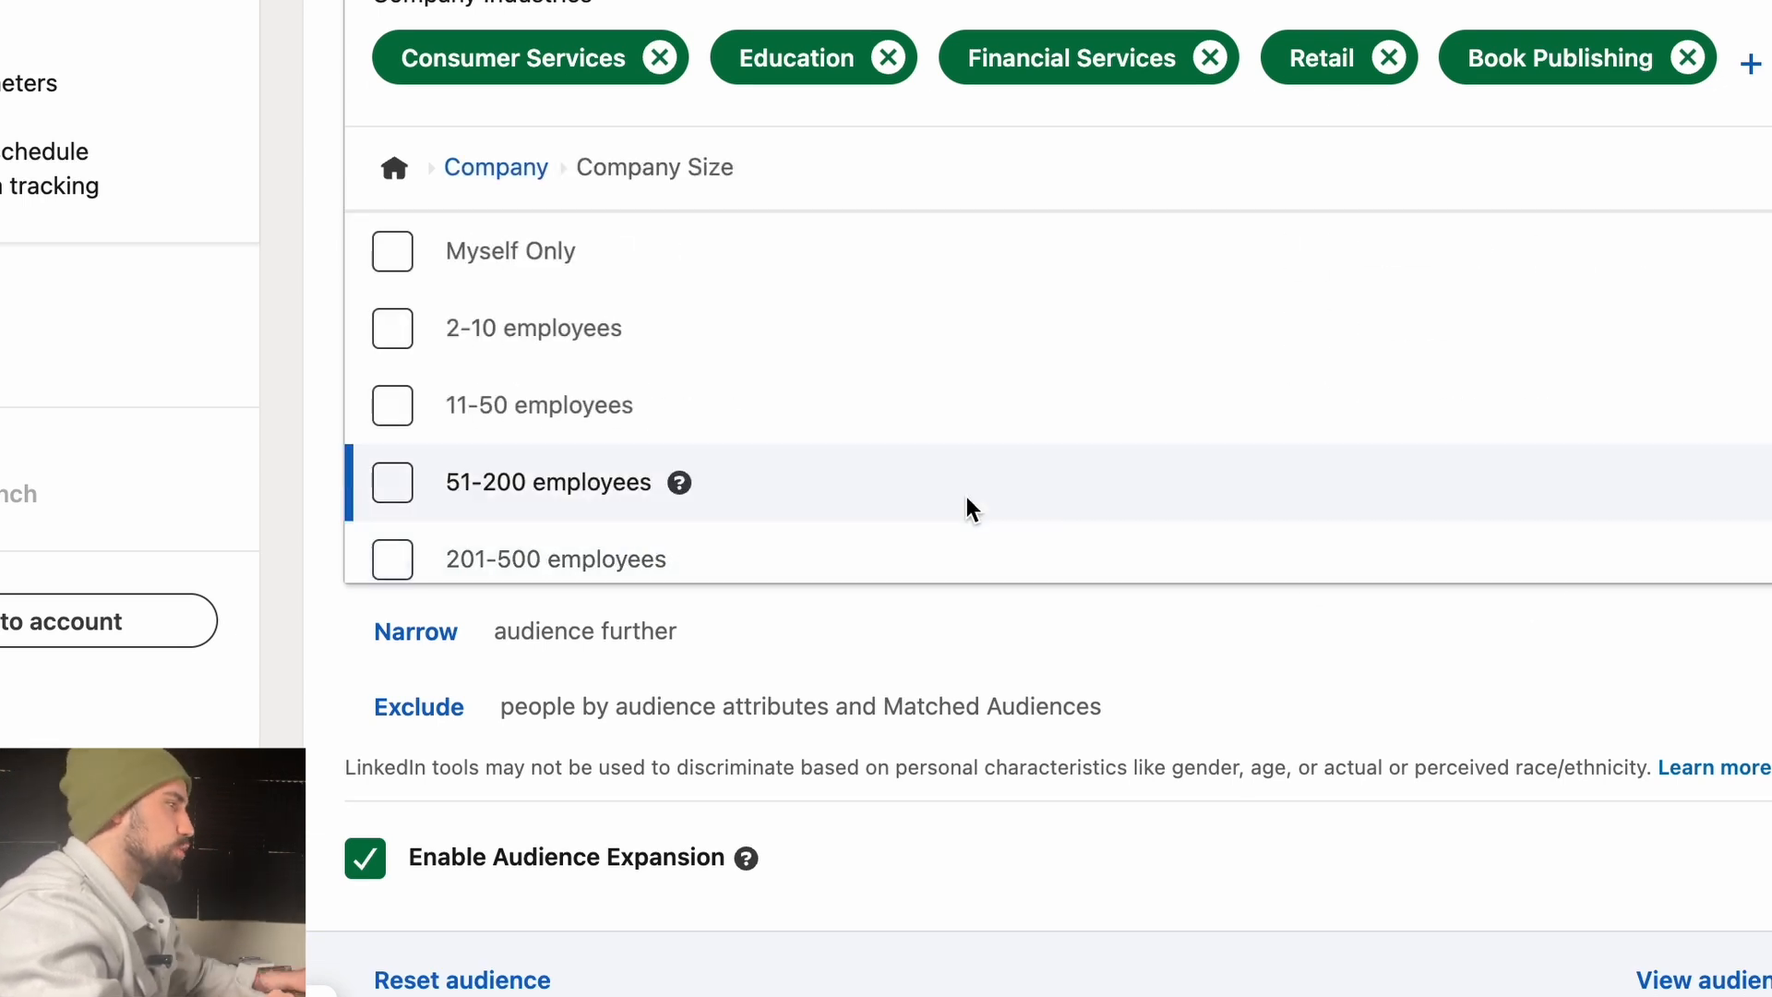
{"action": "scroll", "coordinate": [966, 507], "scroll_direction": "down", "scroll_amount": 3}
{"action": "scroll", "coordinate": [957, 518], "scroll_direction": "up", "scroll_amount": 3}
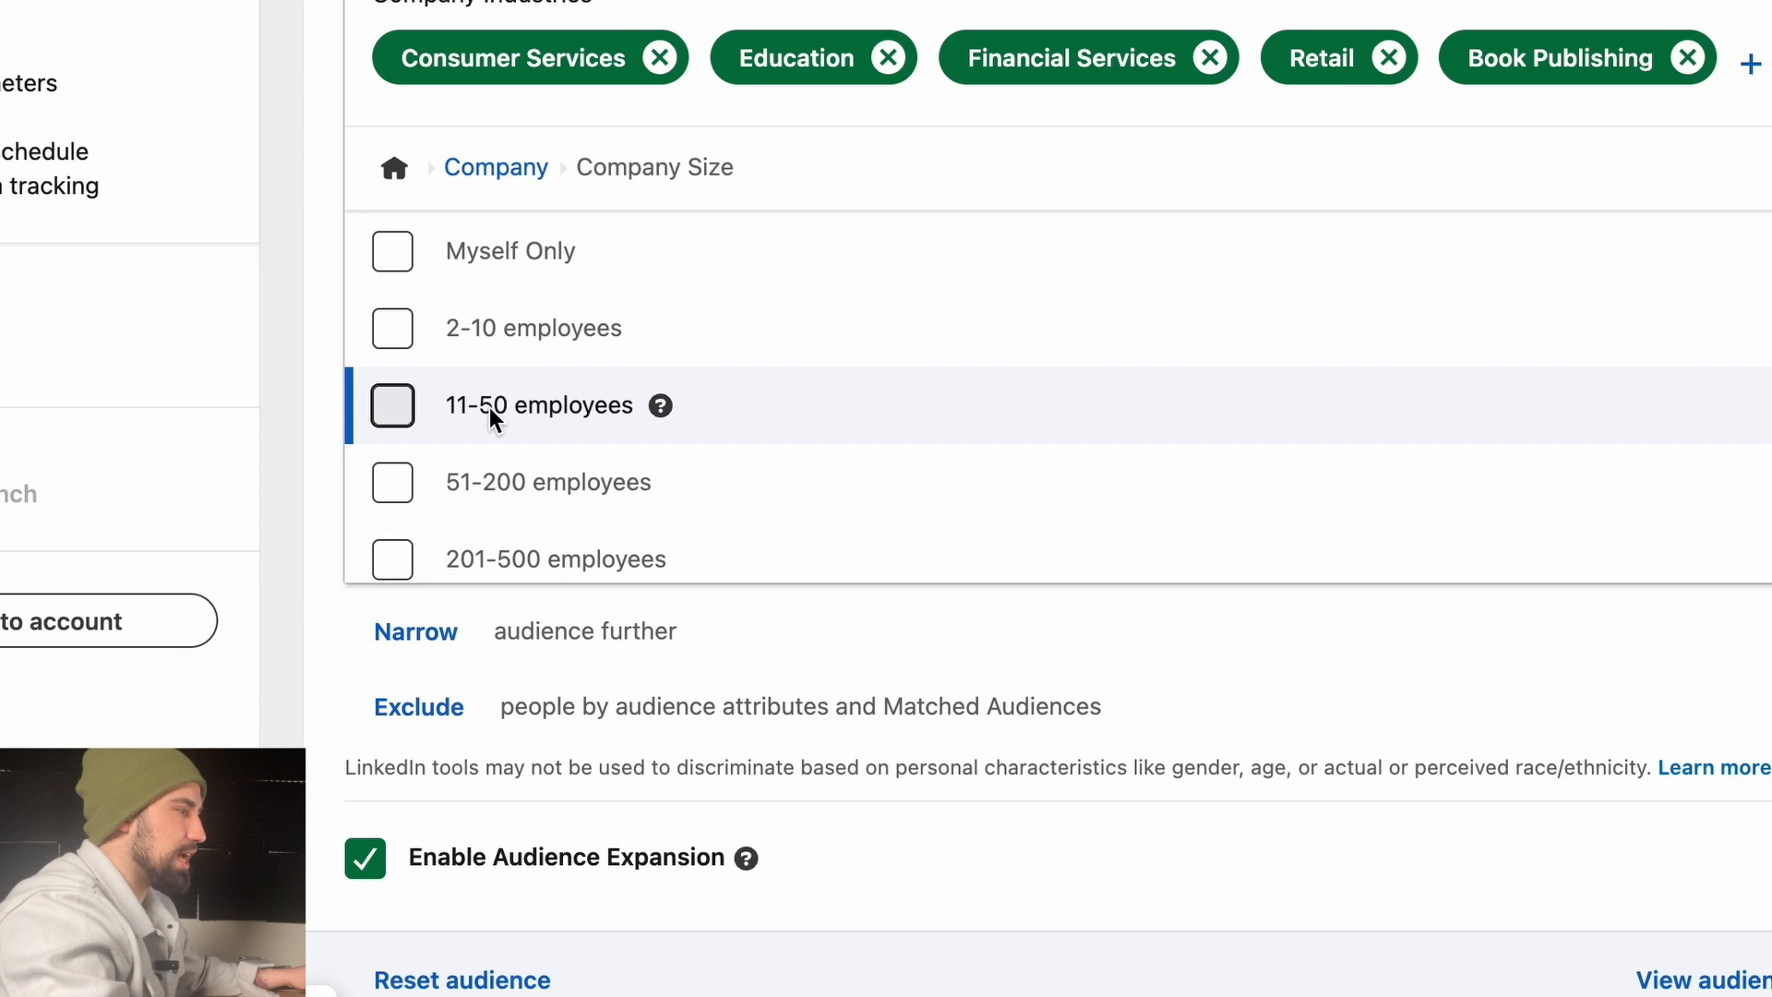
{"action": "left_click", "coordinate": [393, 483]}
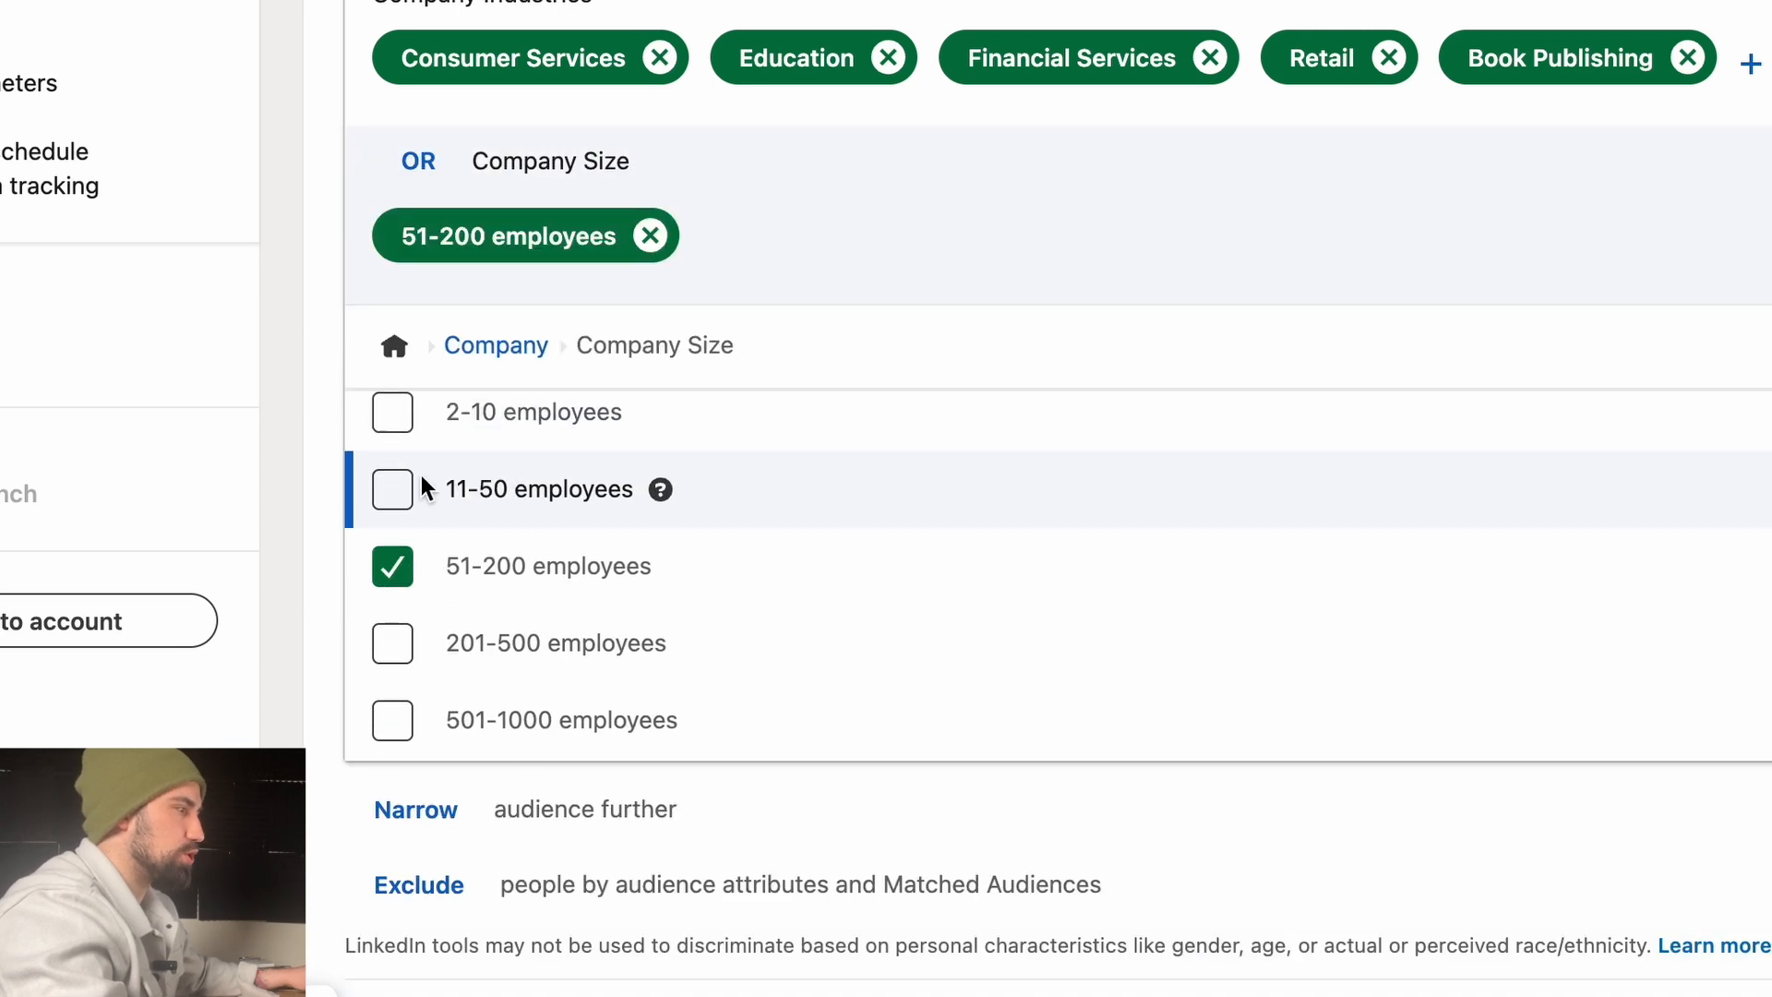
{"action": "left_click", "coordinate": [406, 651]}
{"action": "scroll", "coordinate": [397, 658], "scroll_direction": "down", "scroll_amount": 1}
{"action": "left_click", "coordinate": [391, 662]}
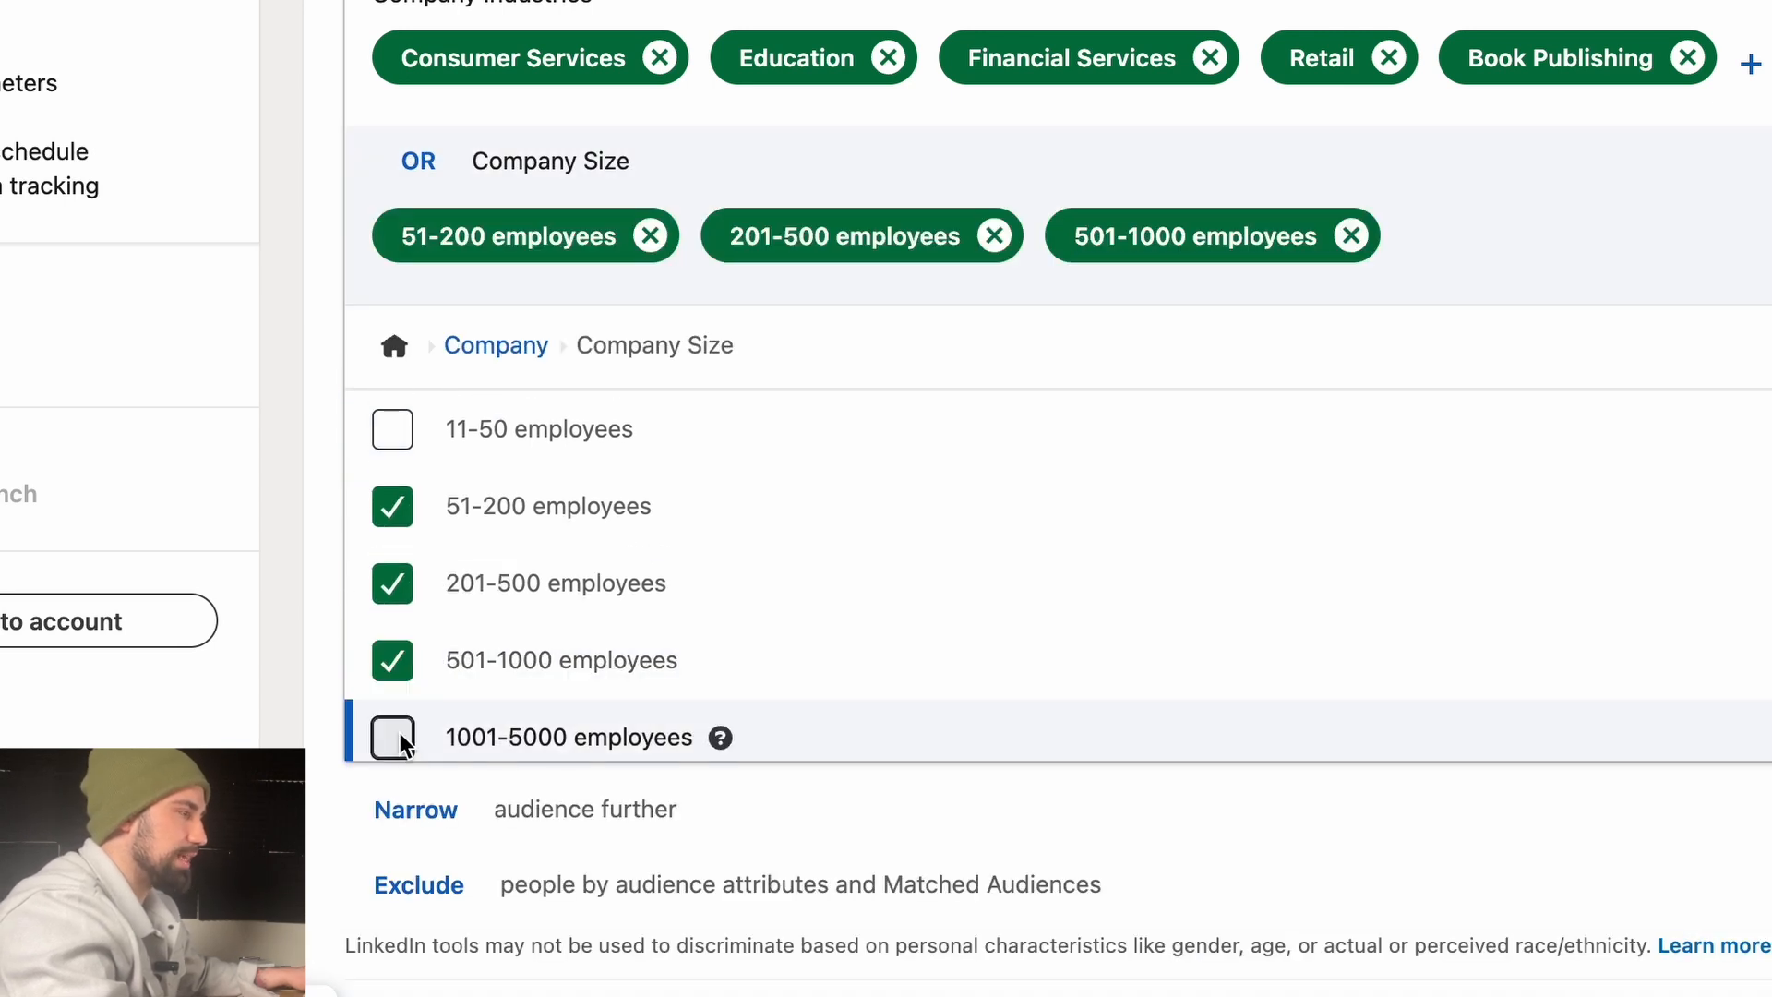
{"action": "left_click", "coordinate": [391, 736]}
{"action": "scroll", "coordinate": [443, 664], "scroll_direction": "down", "scroll_amount": 2}
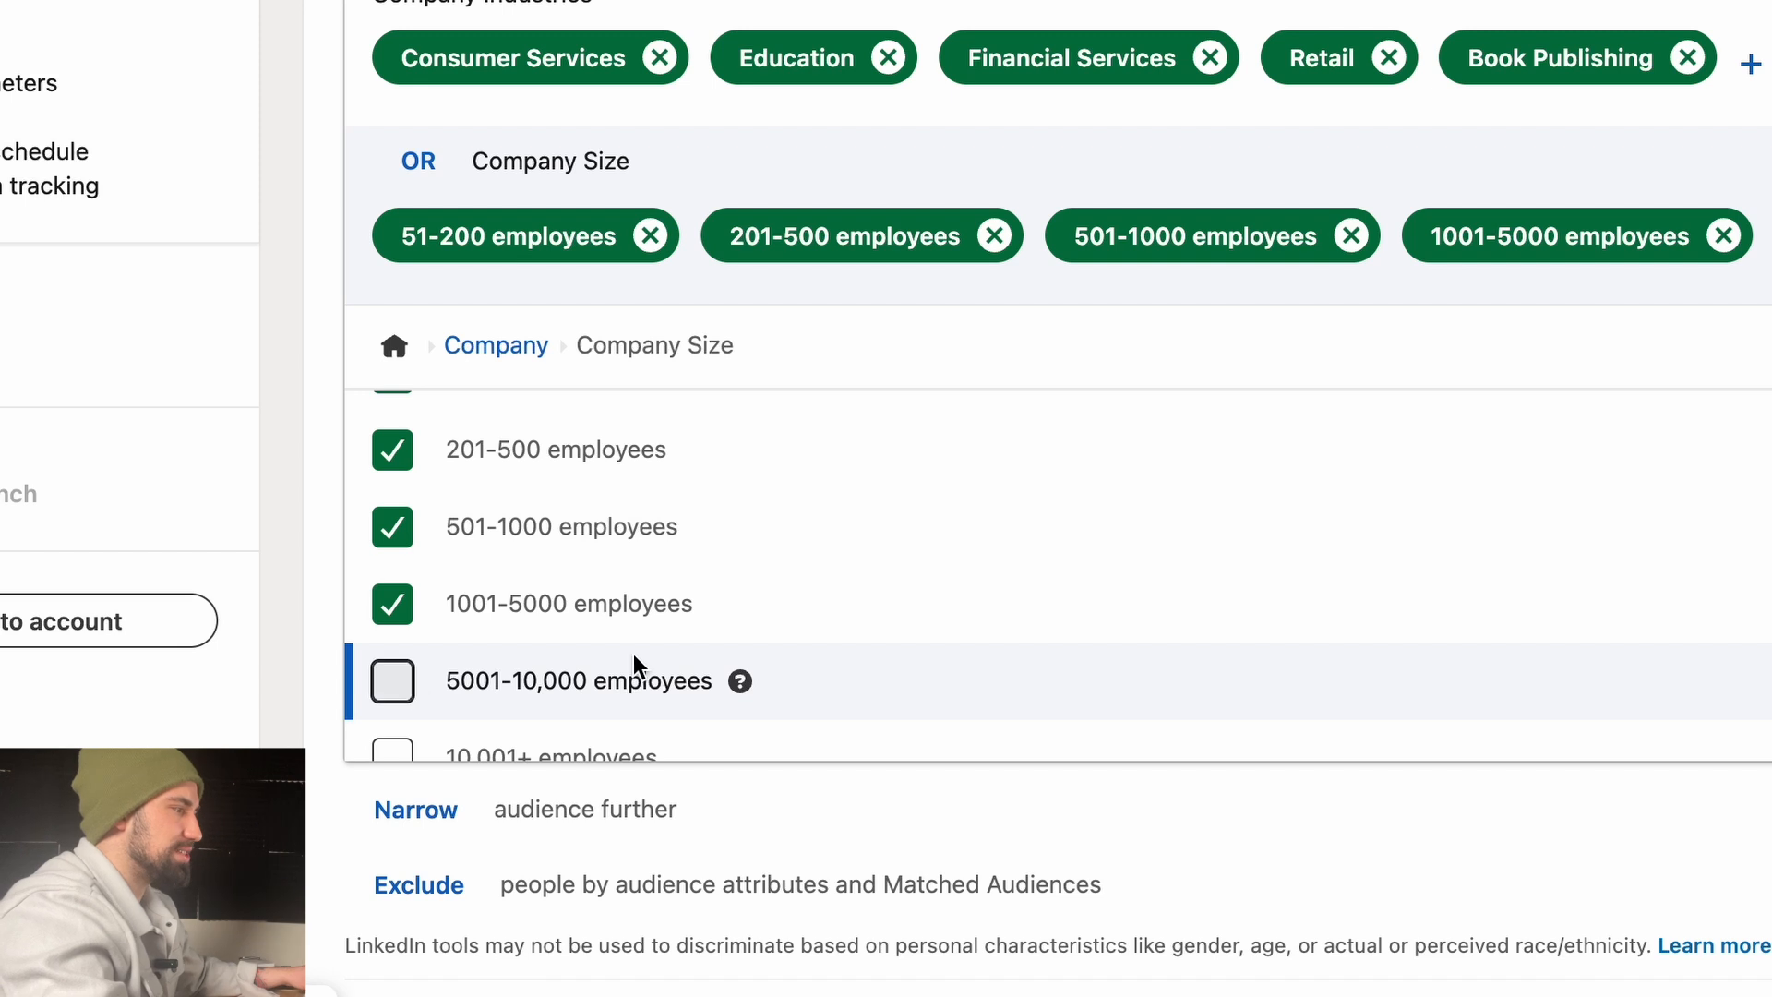
{"action": "scroll", "coordinate": [618, 674], "scroll_direction": "down", "scroll_amount": 1}
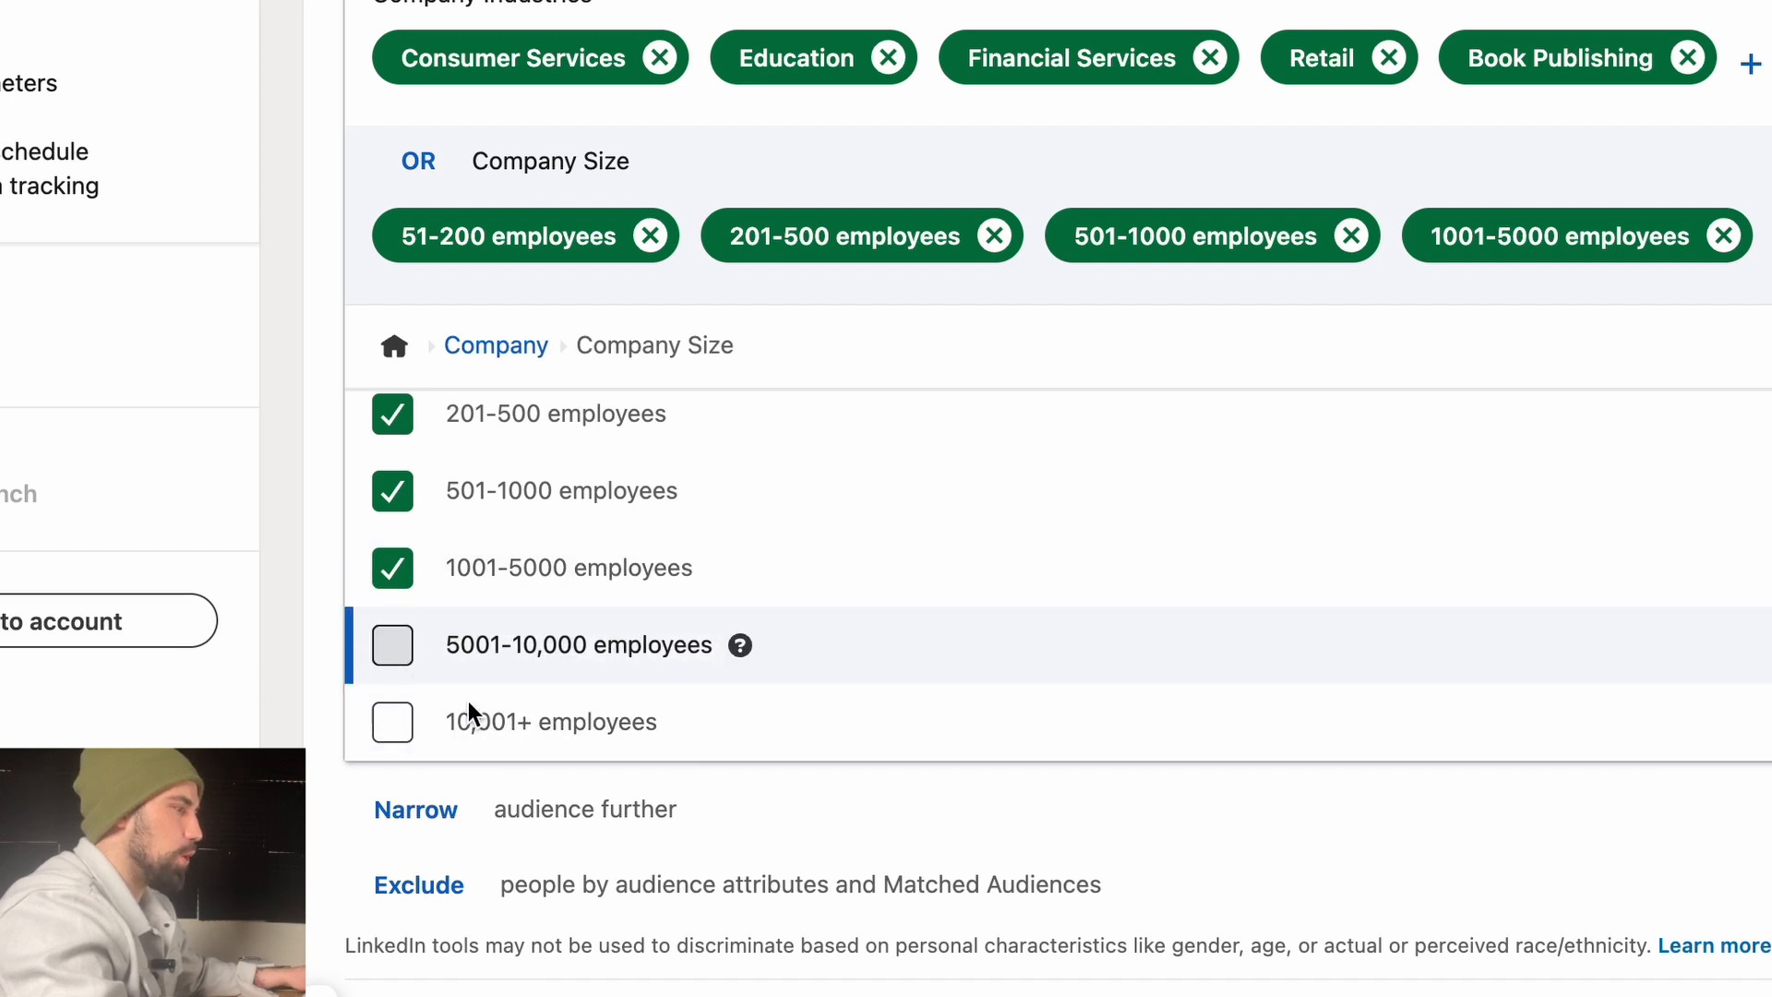
{"action": "left_click", "coordinate": [467, 665]}
{"action": "scroll", "coordinate": [567, 787], "scroll_direction": "down", "scroll_amount": 1}
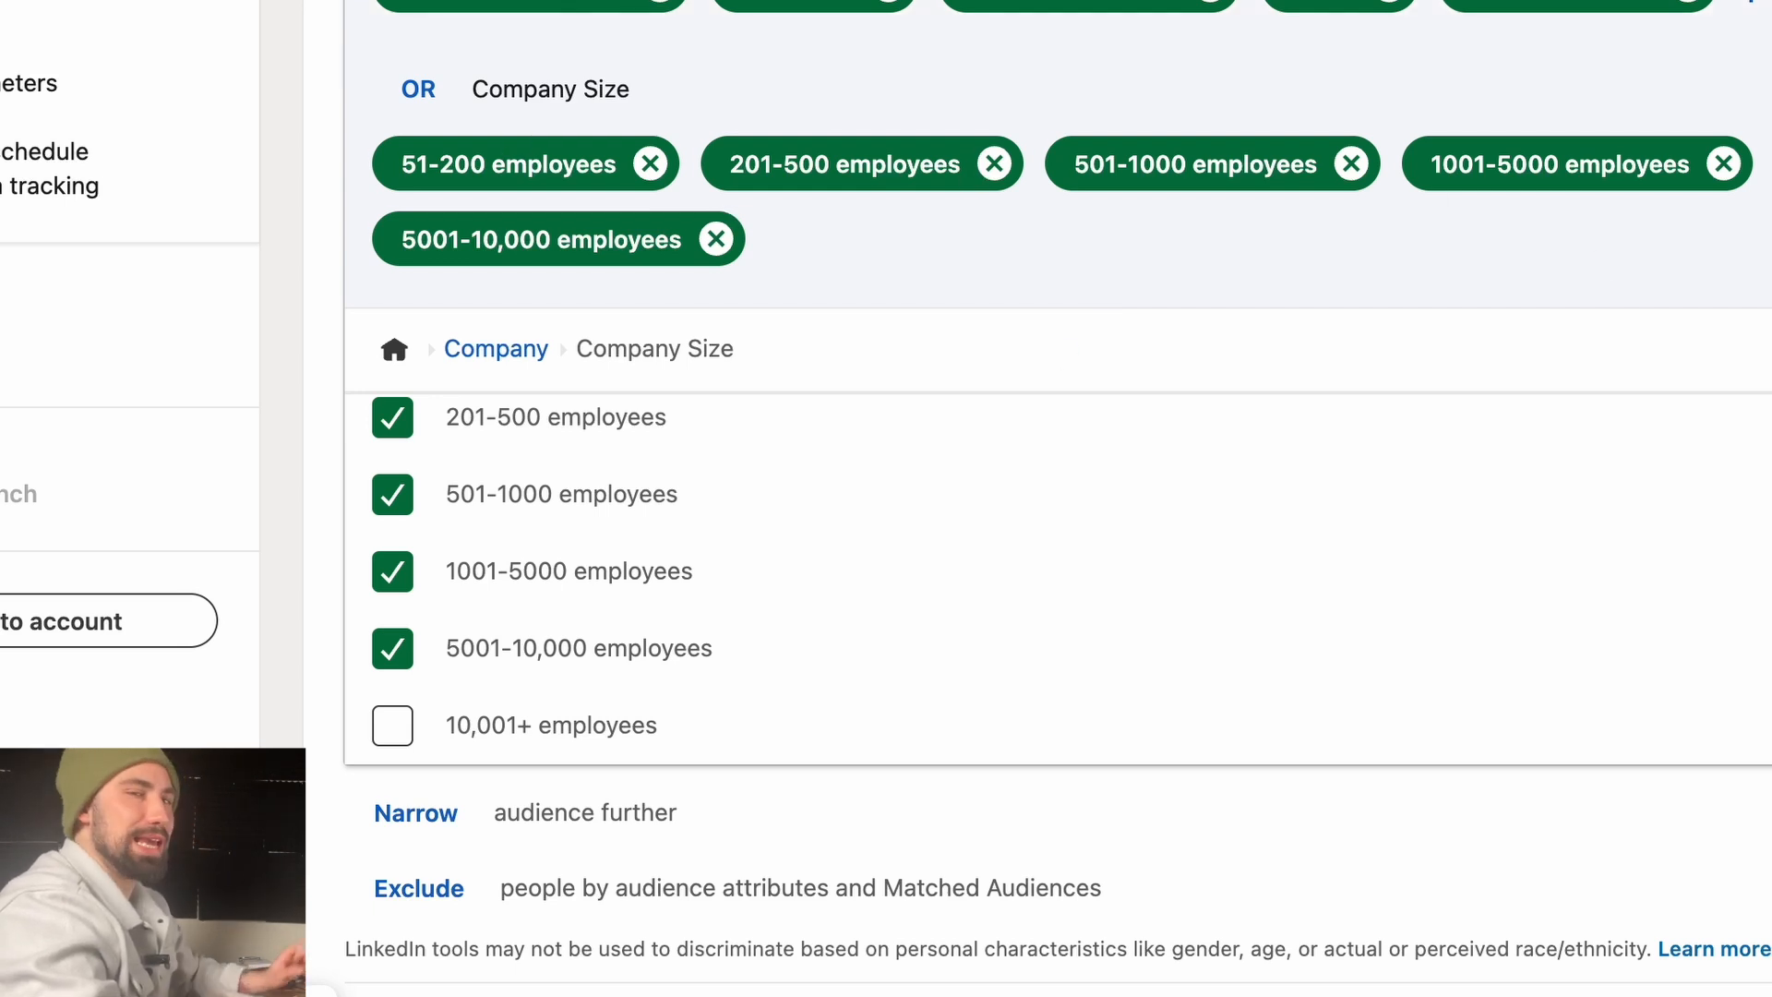
- Require the company sizes in addition to the company industries with an AND condition, check the forecasted target audience size, and close the criteria editor
{"action": "scroll", "coordinate": [441, 267], "scroll_direction": "up", "scroll_amount": 3}
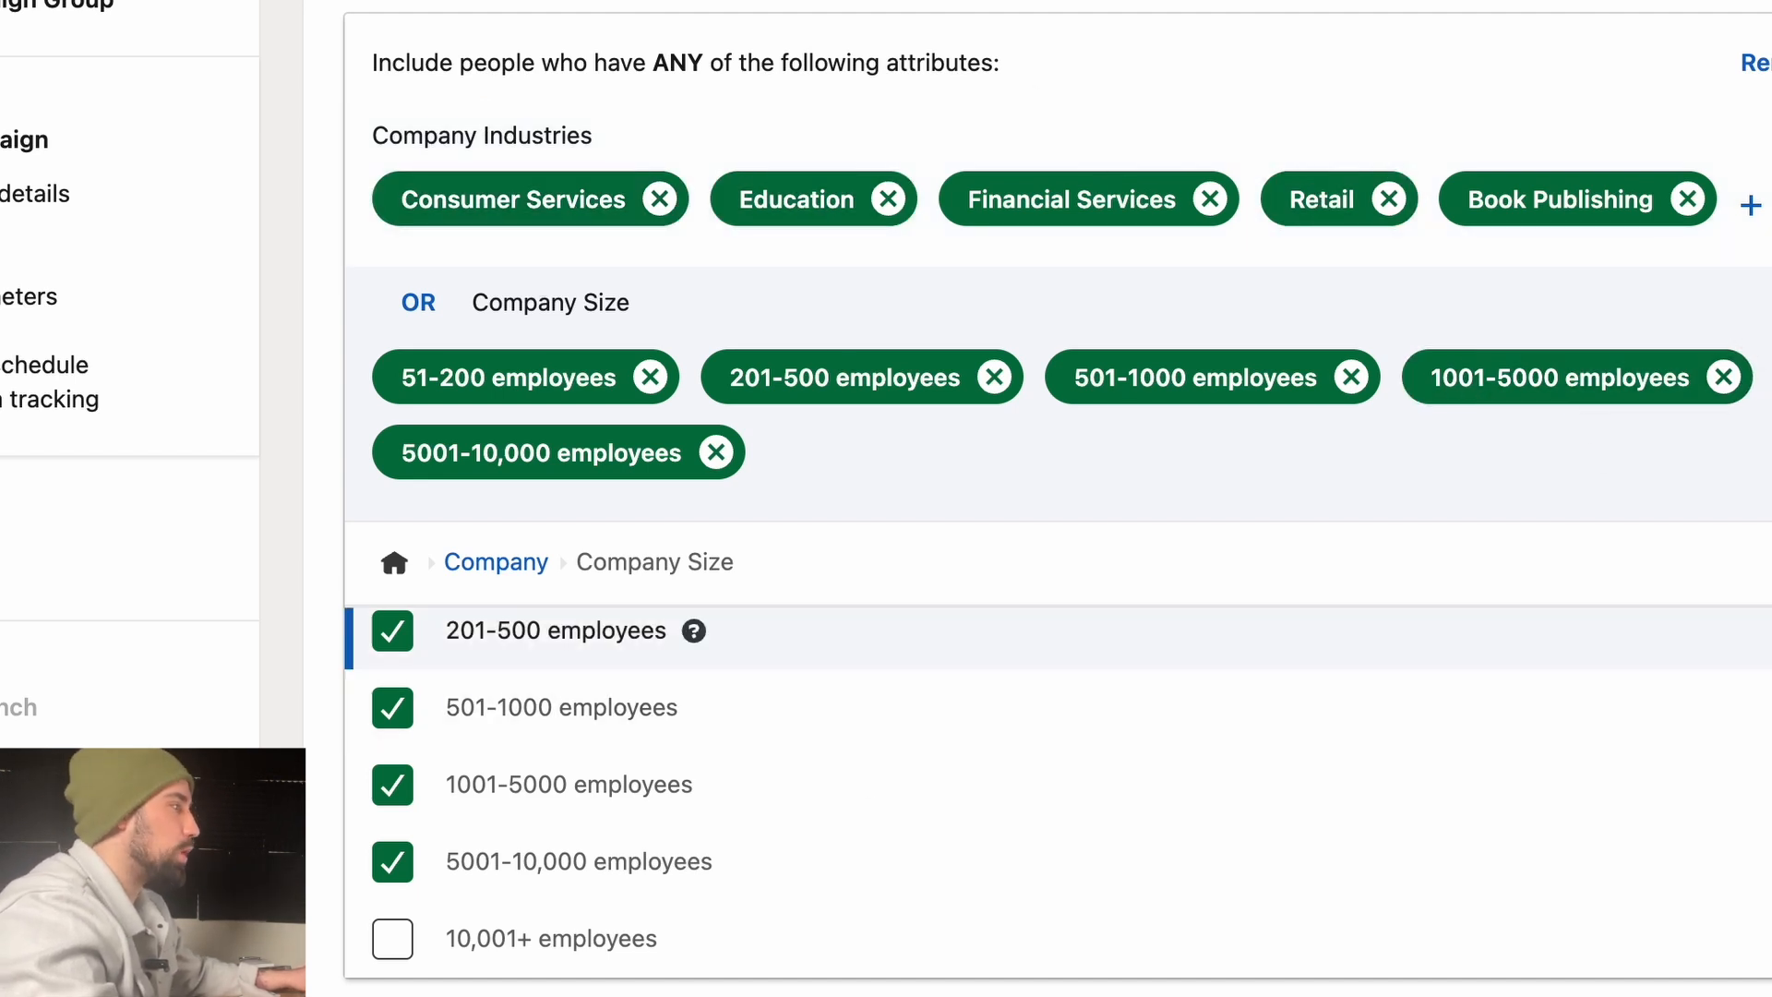
{"action": "left_click", "coordinate": [419, 303]}
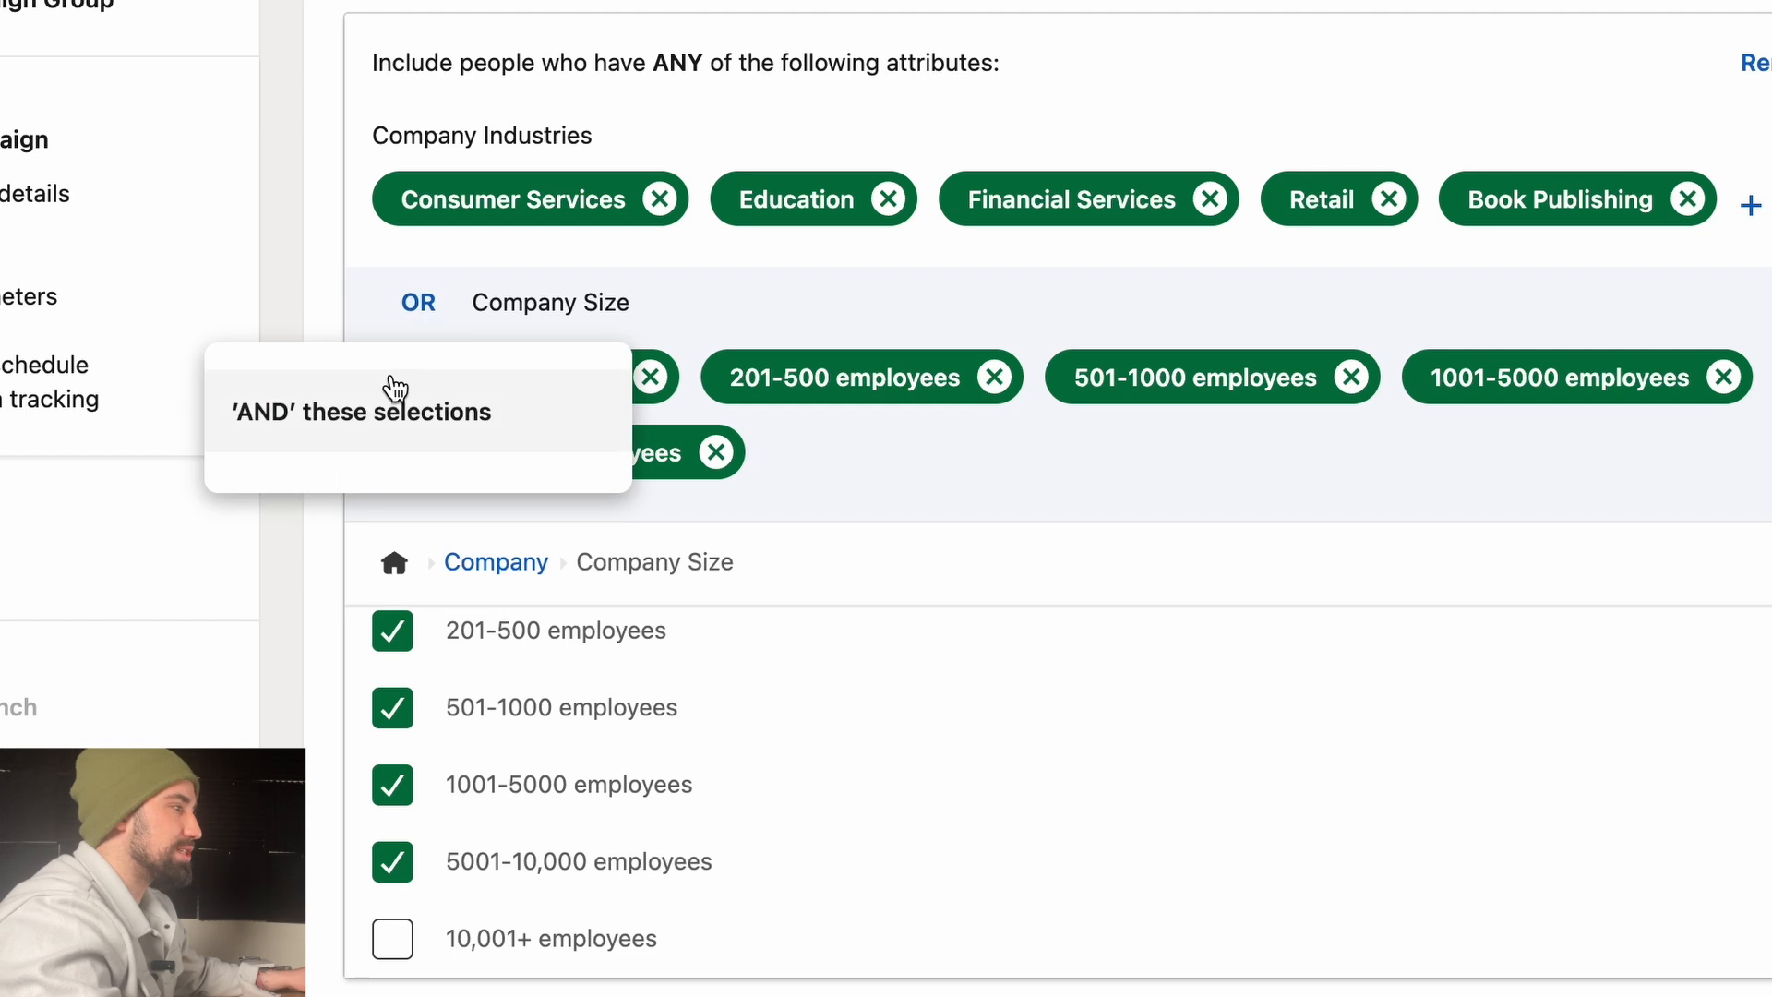
{"action": "left_click", "coordinate": [340, 416]}
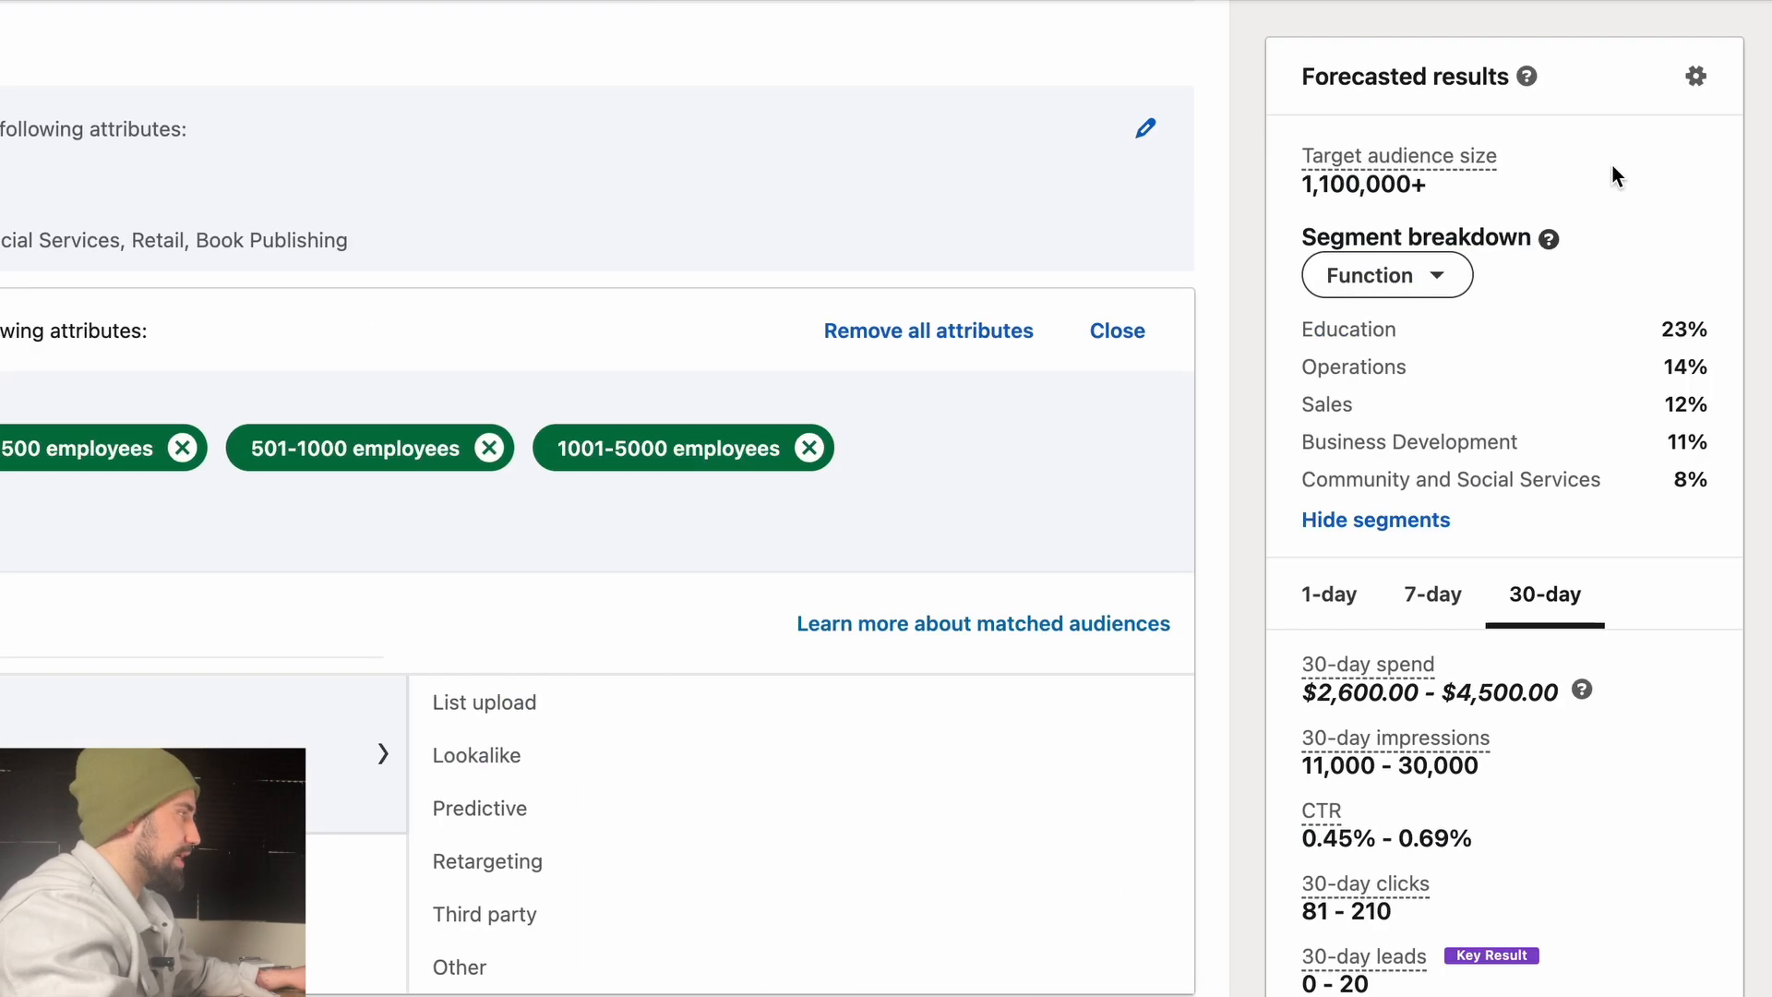
{"action": "left_click_drag", "start_coordinate": [1612, 176], "coordinate": [1302, 171]}
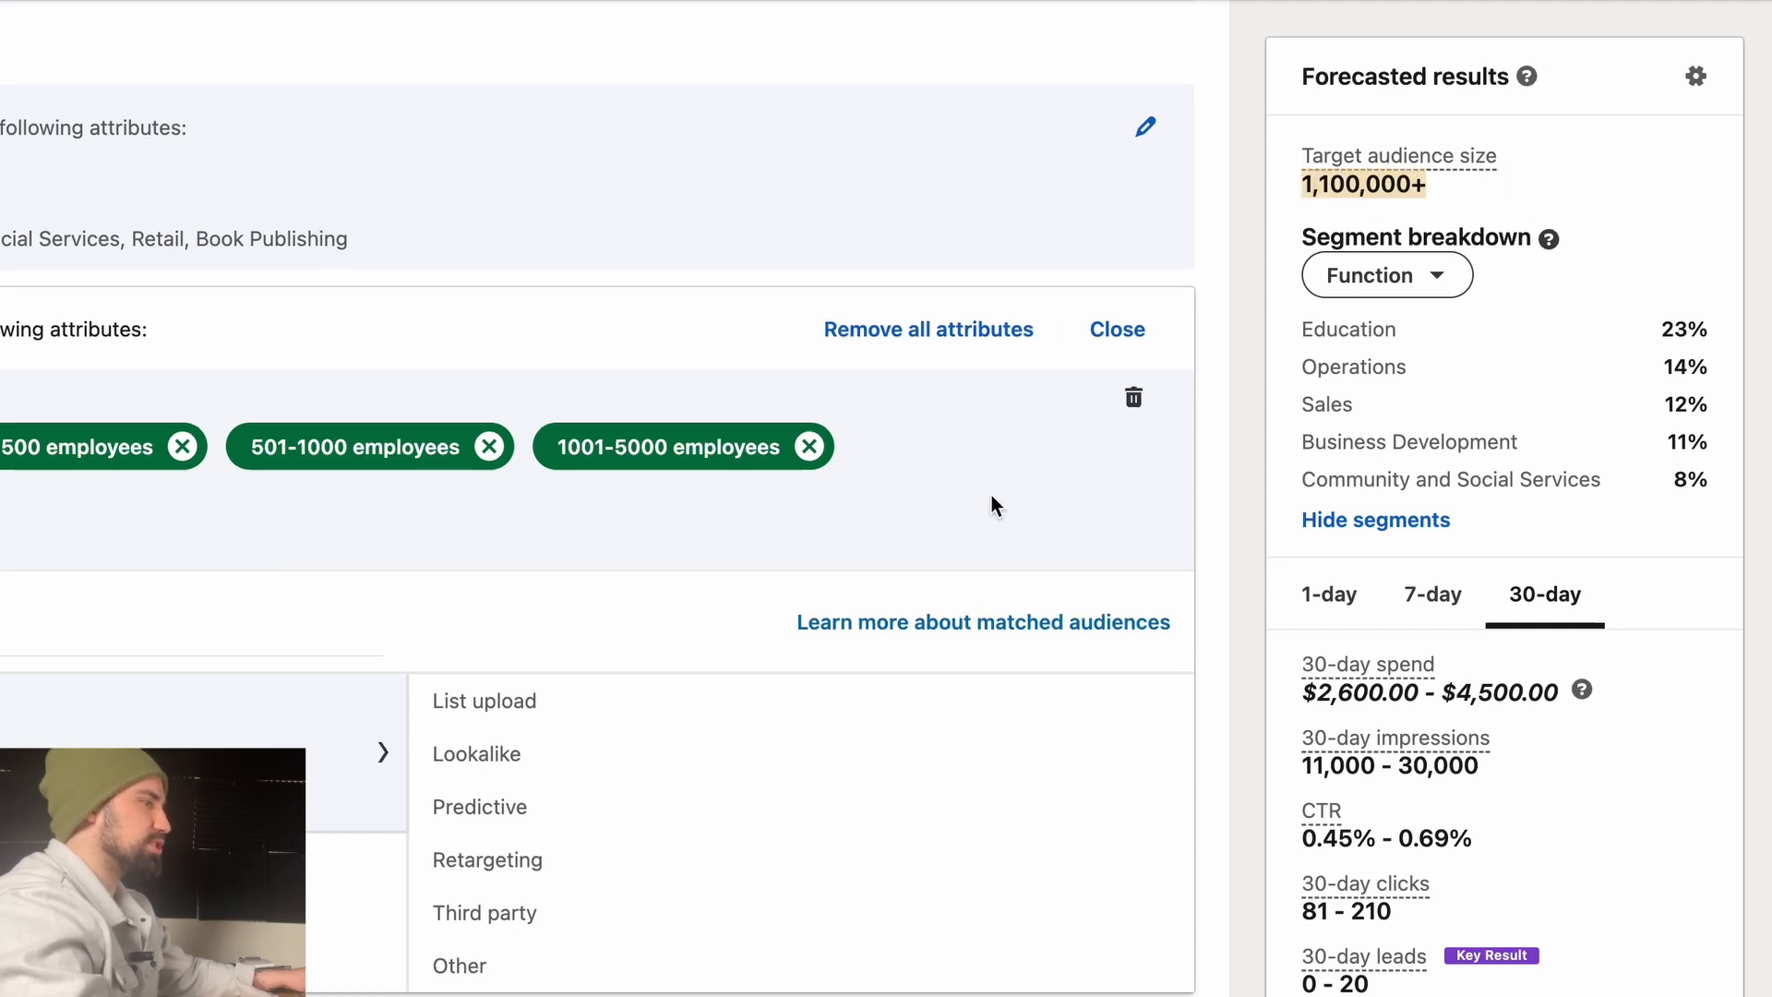
{"action": "scroll", "coordinate": [728, 703], "scroll_direction": "down", "scroll_amount": 3}
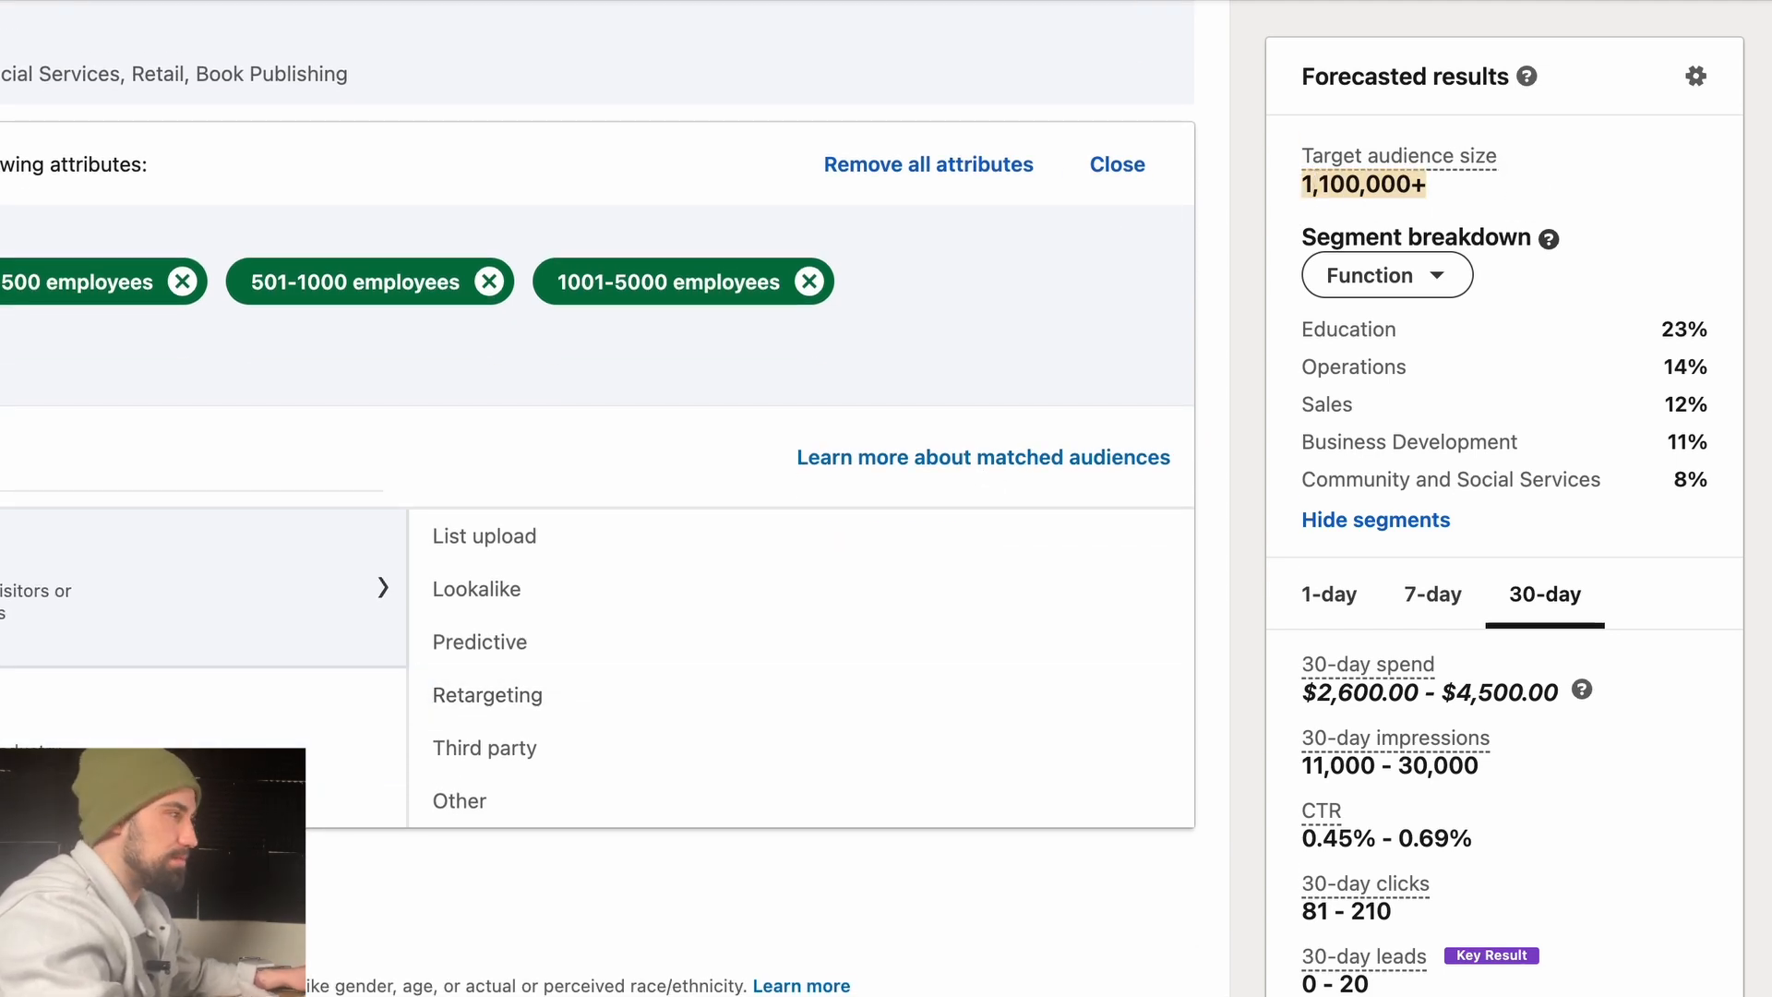
{"action": "scroll", "coordinate": [597, 499], "scroll_direction": "up", "scroll_amount": 3}
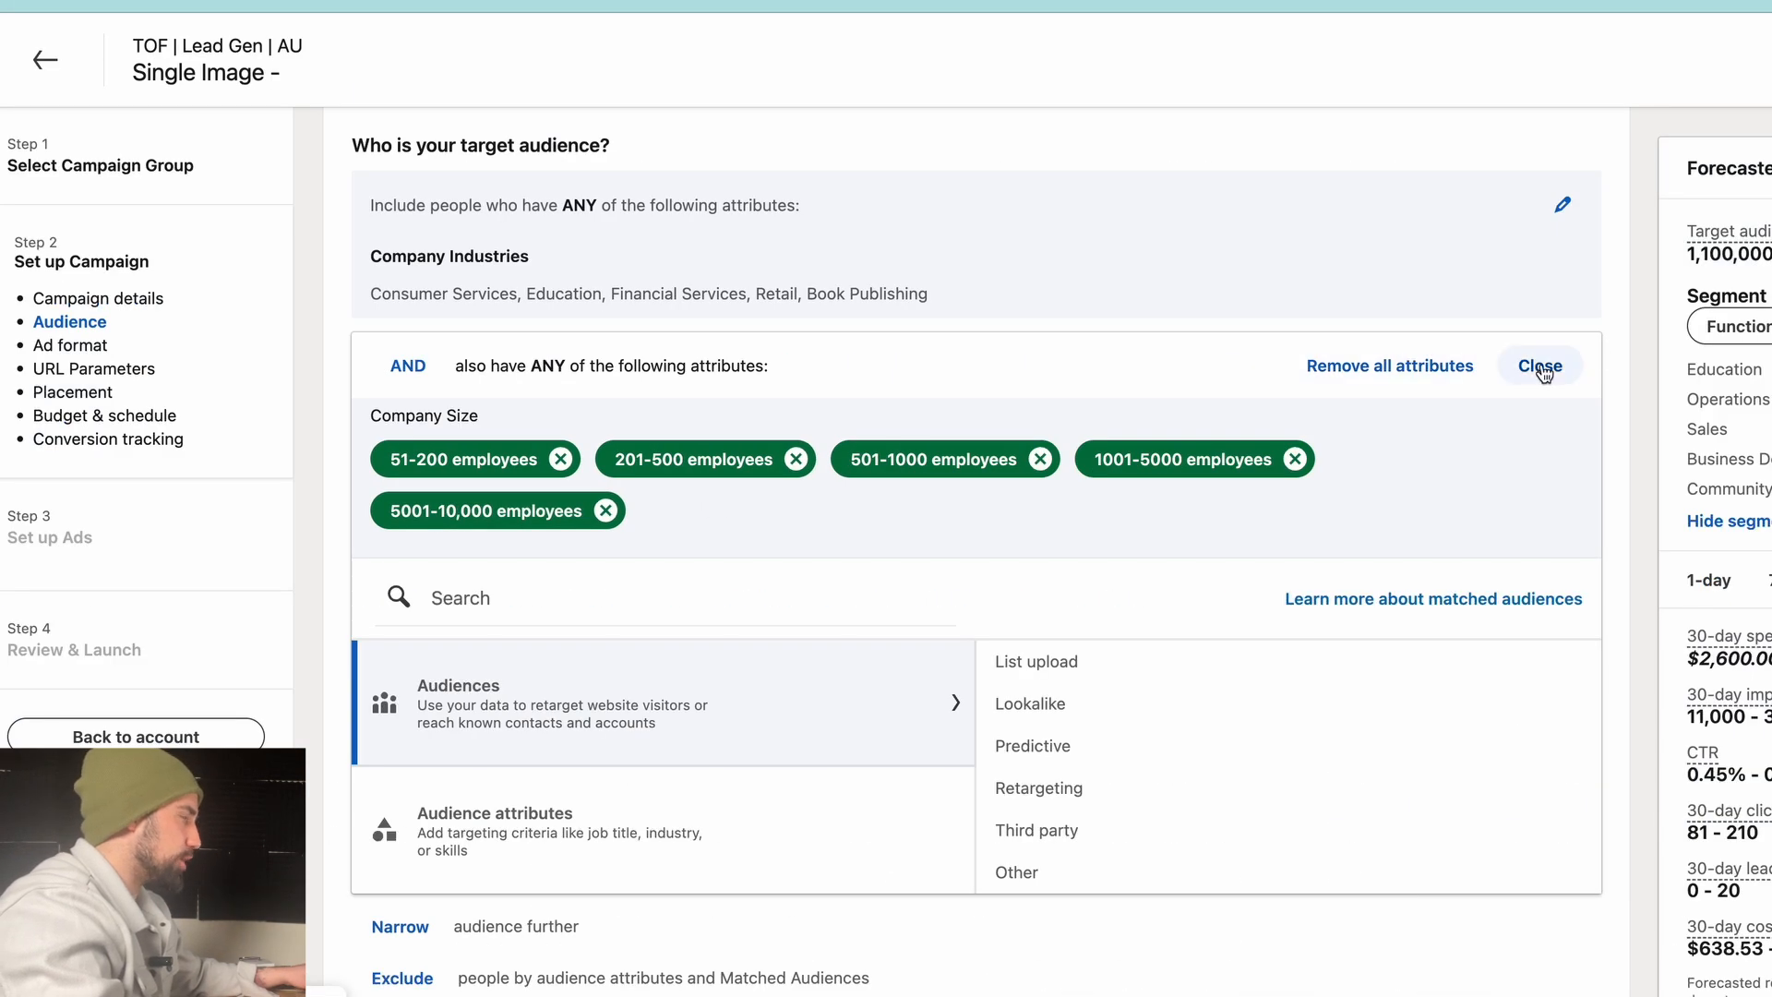
{"action": "left_click", "coordinate": [1553, 369]}
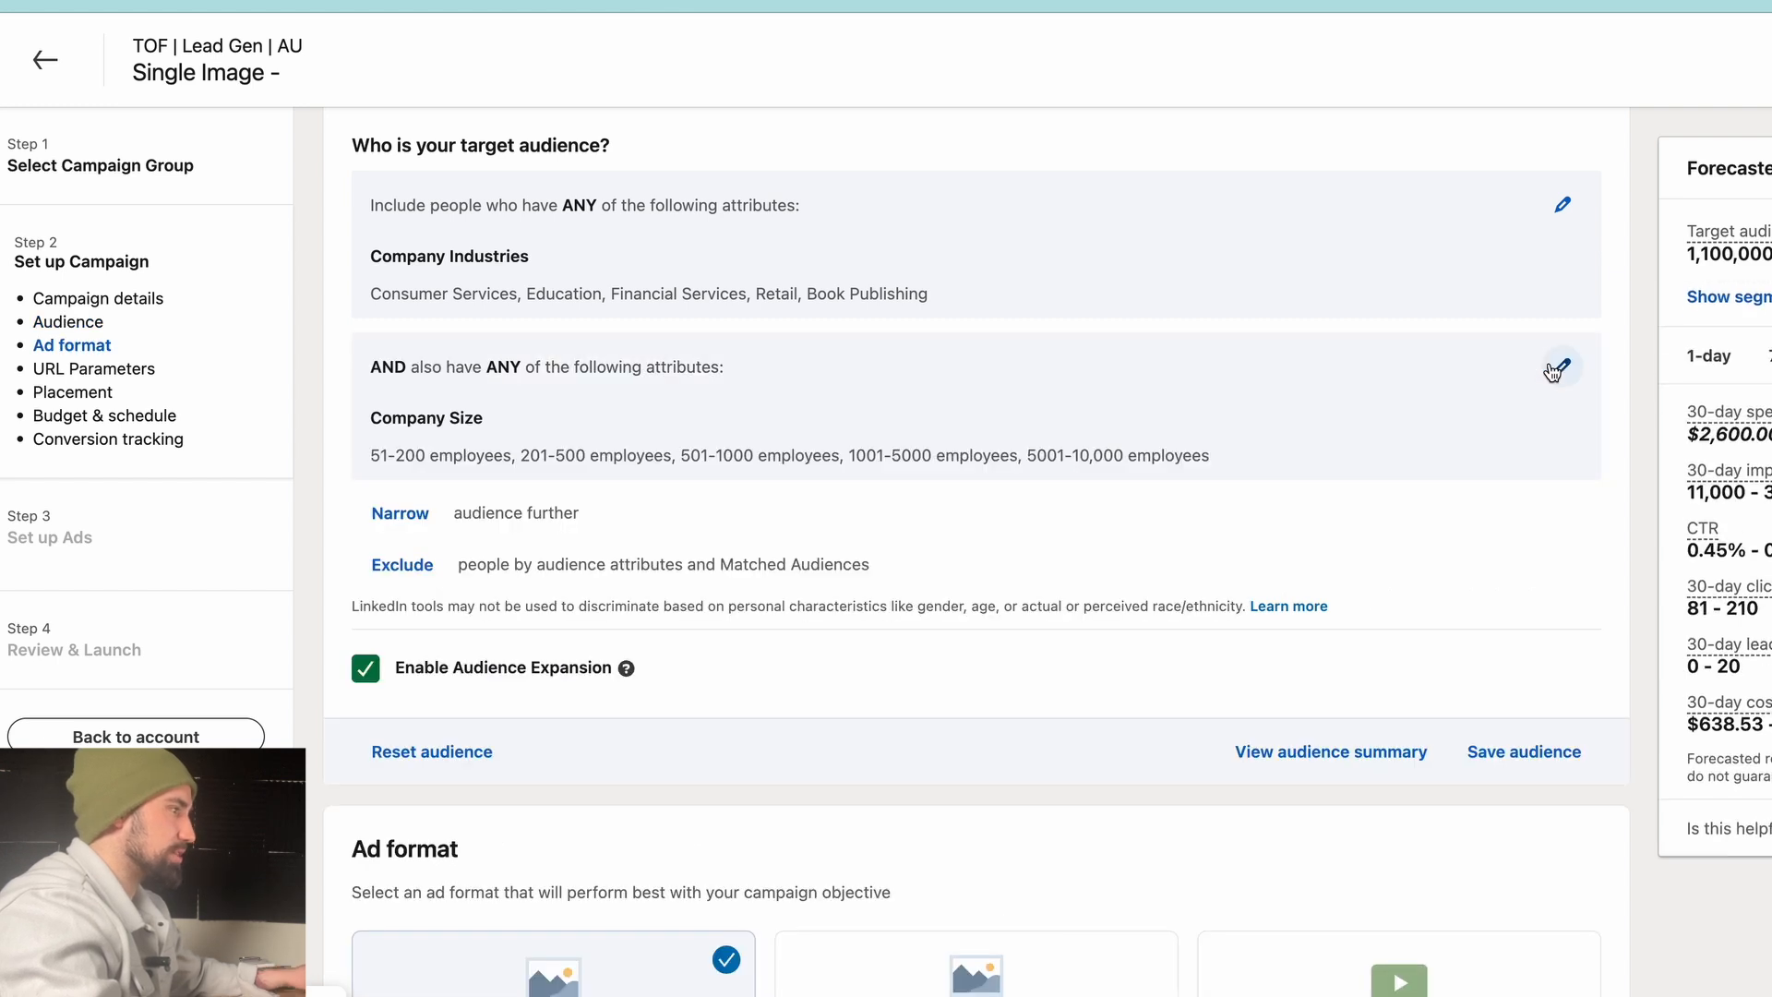
- Reopen the company size criteria and look through the Education attributes, including the Degrees search, before returning to the main attribute categories
{"action": "left_click", "coordinate": [426, 521]}
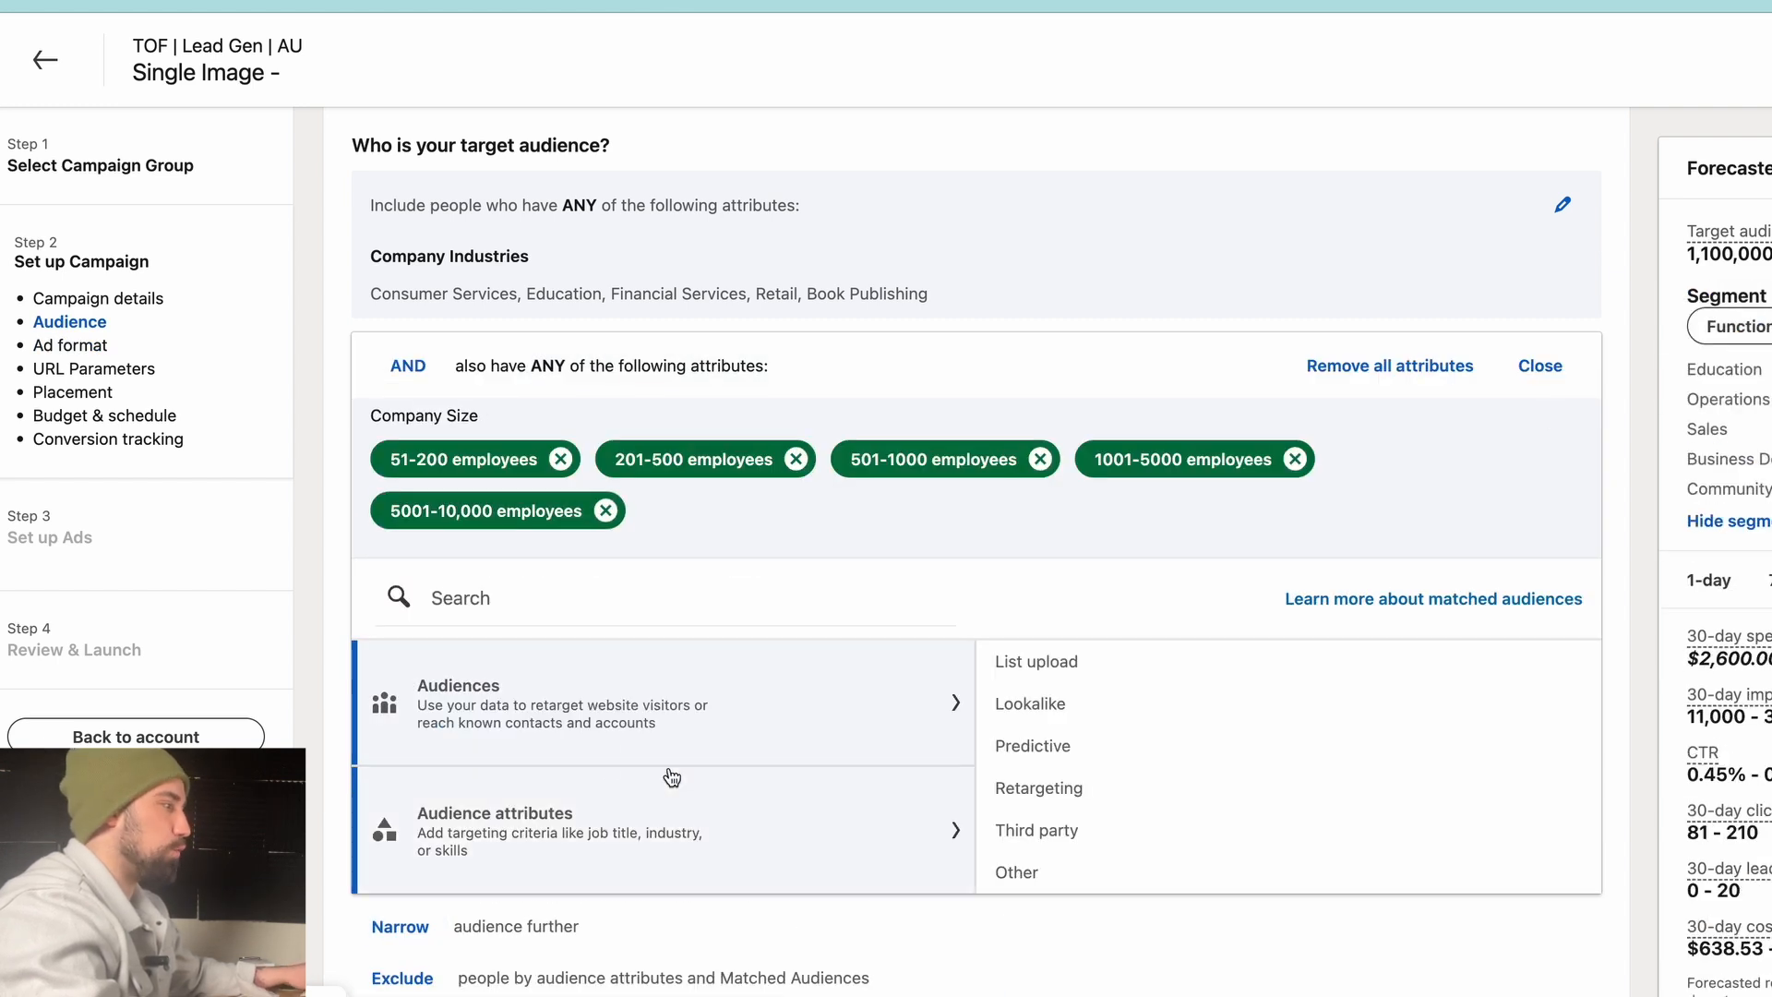
{"action": "left_click", "coordinate": [692, 830]}
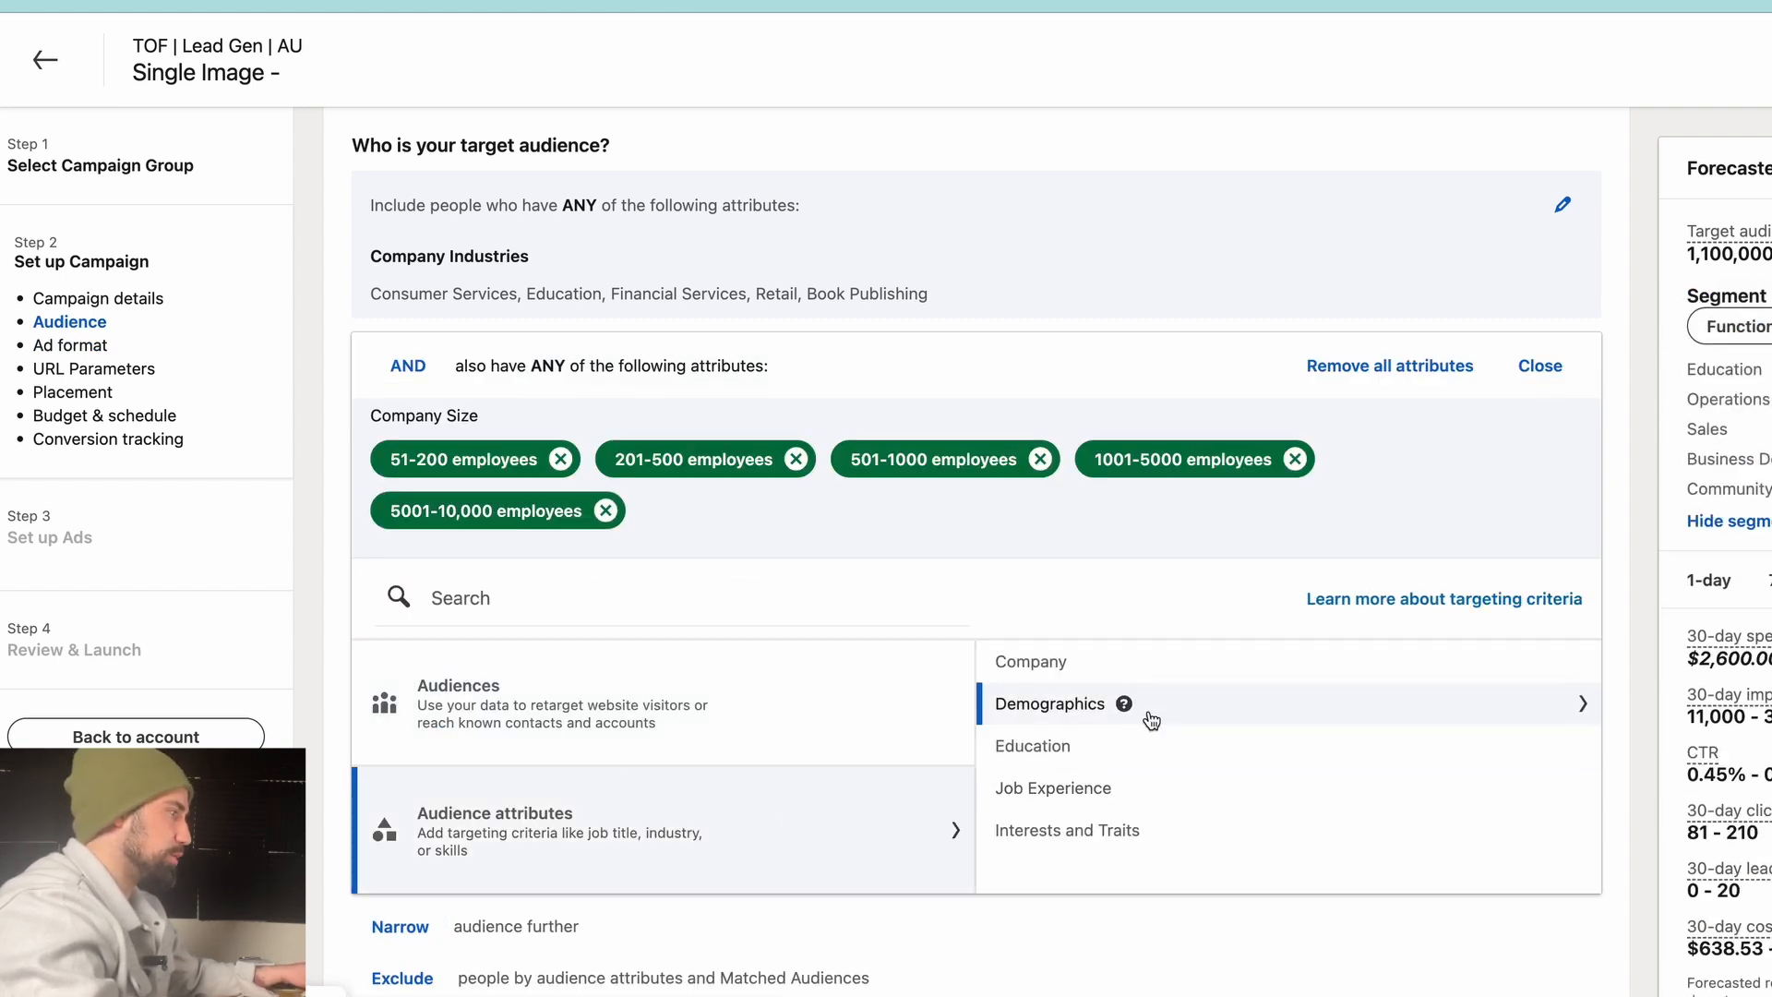
{"action": "left_click", "coordinate": [1191, 744]}
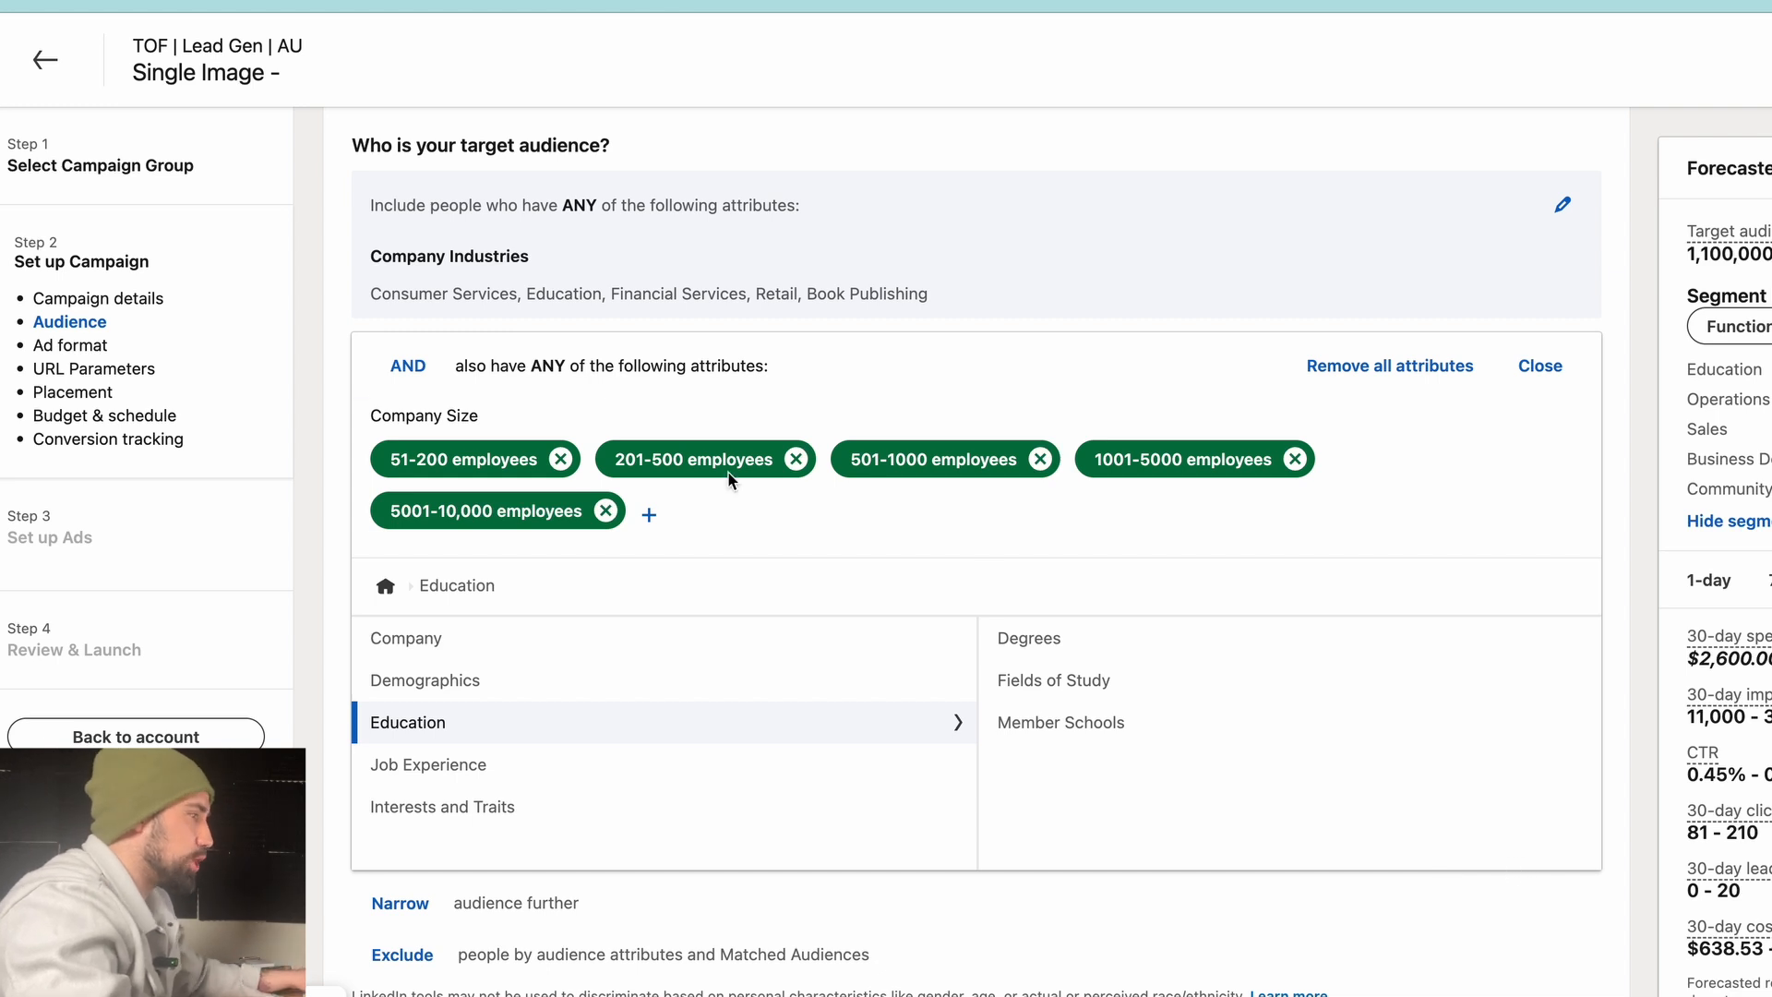
{"action": "left_click", "coordinate": [1217, 656]}
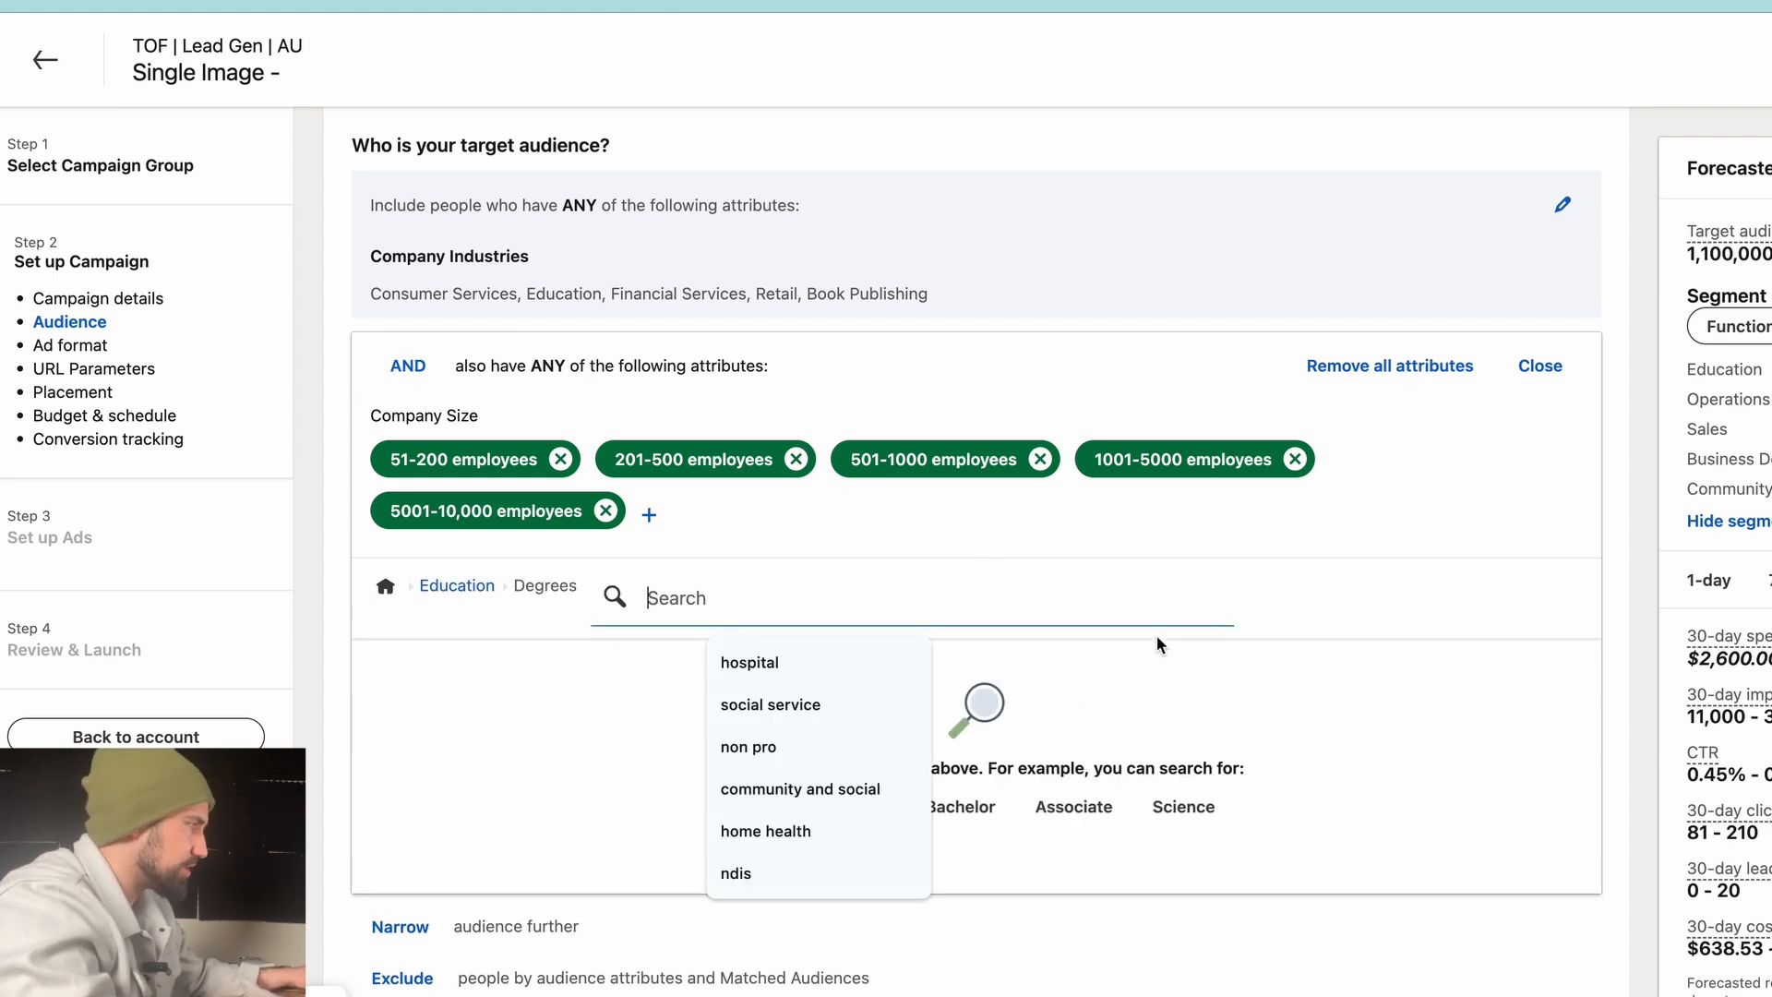
{"action": "left_click", "coordinate": [1320, 601]}
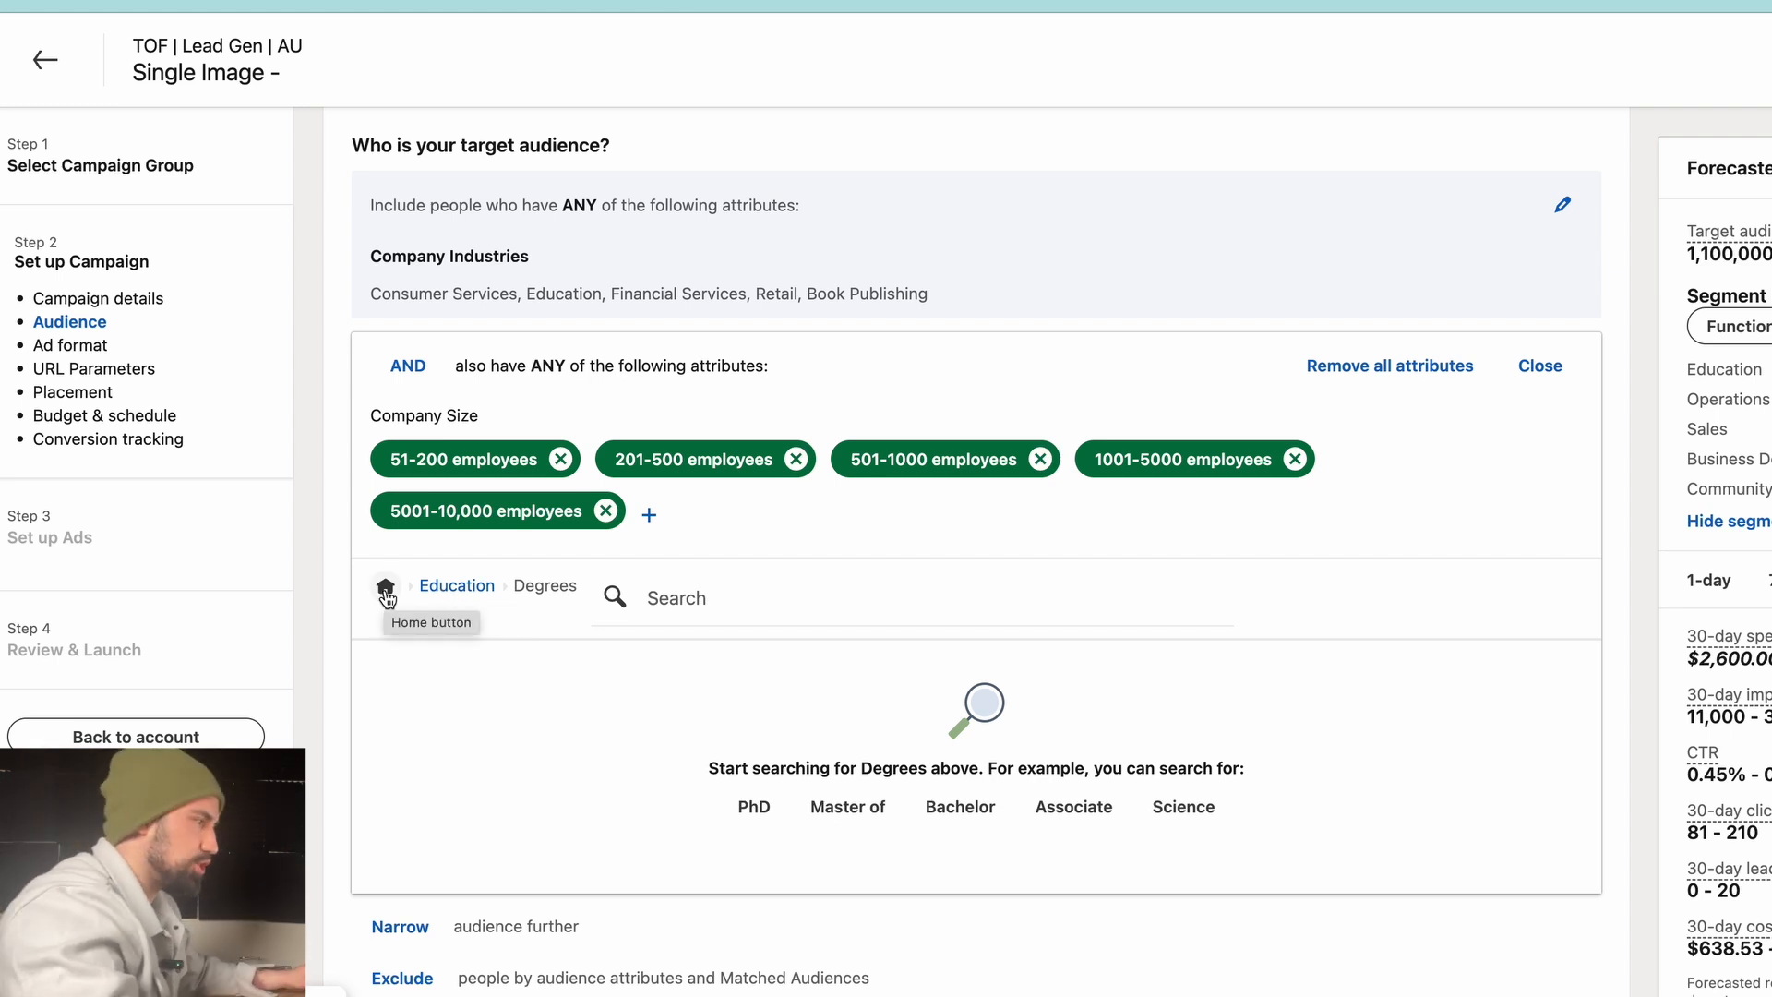
{"action": "left_click", "coordinate": [386, 589]}
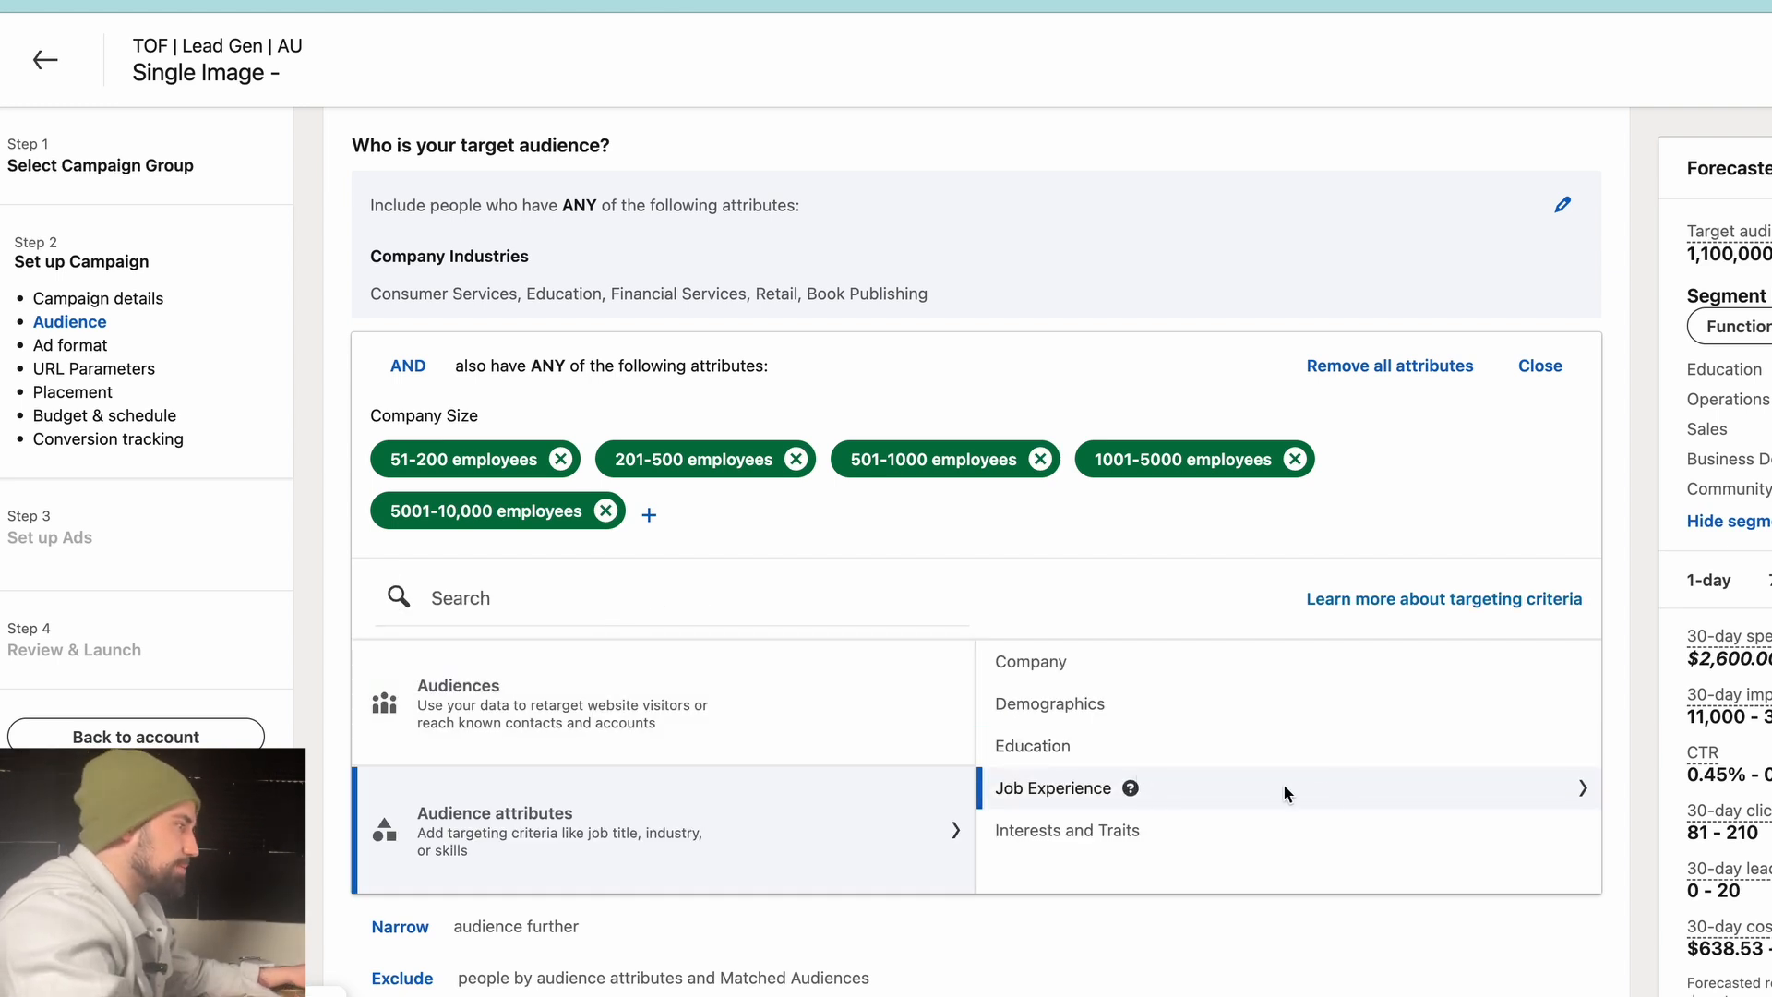
- Require the current job title Chief Executive Officer as a separate AND condition alongside the company sizes
{"action": "left_click", "coordinate": [1179, 785]}
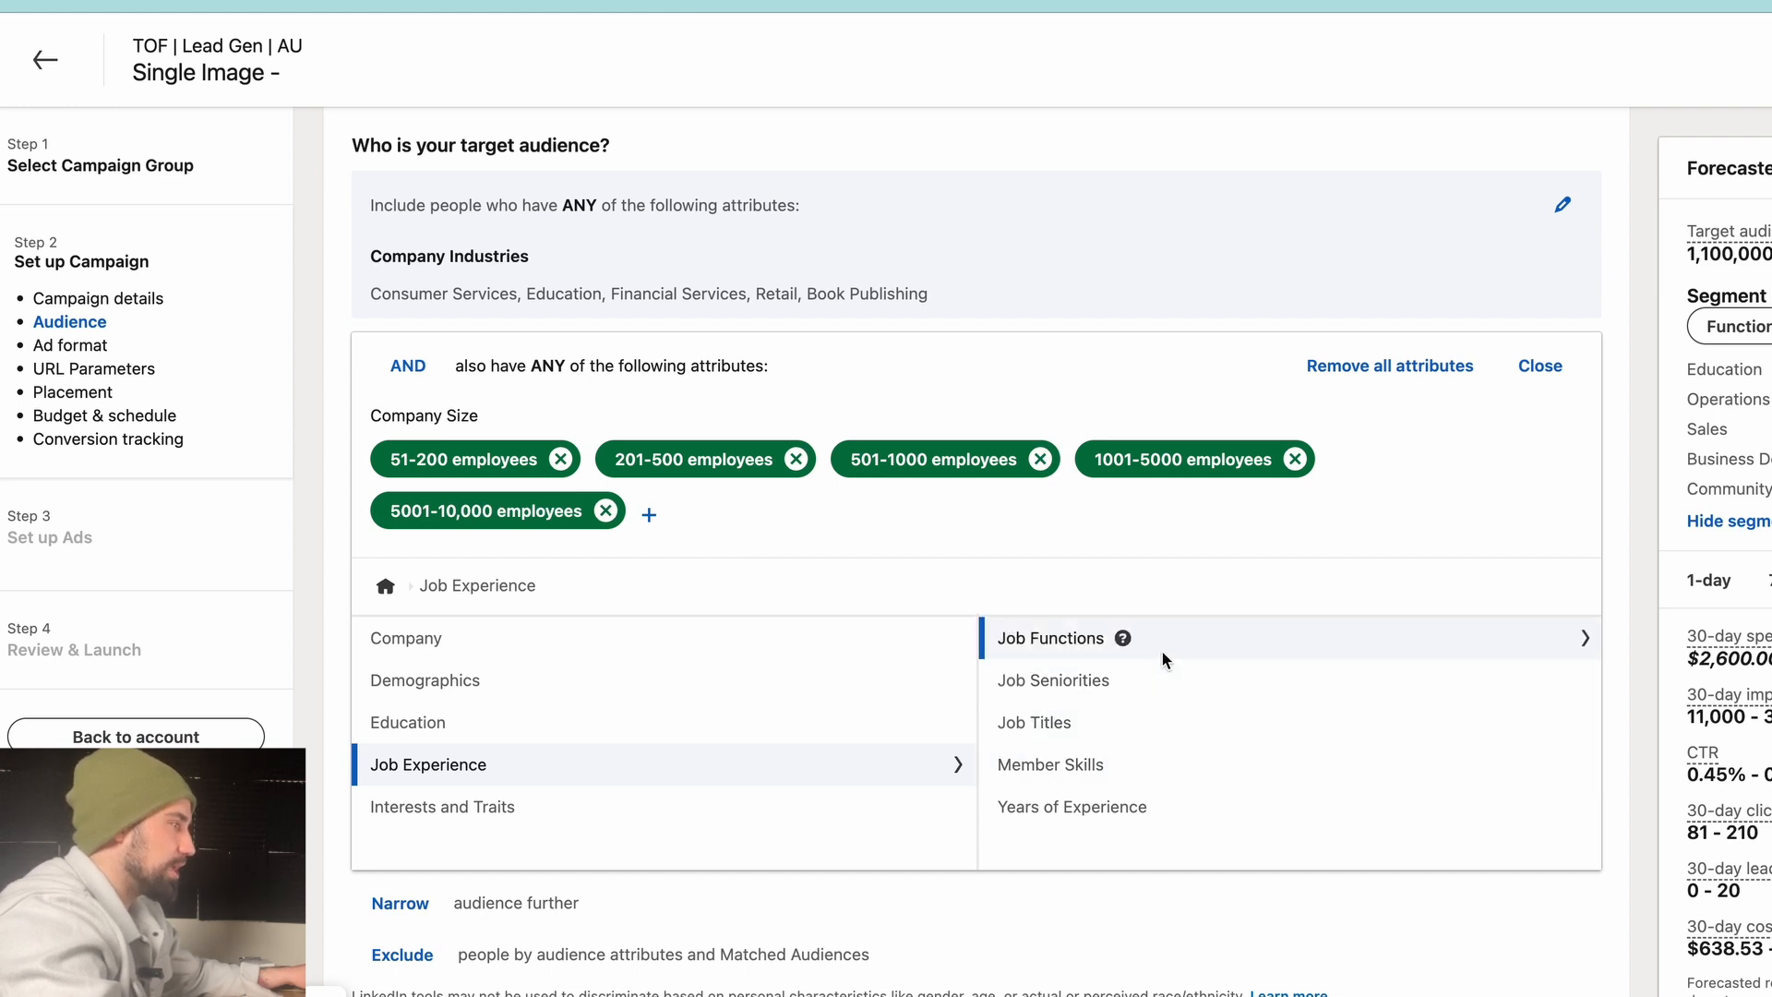
{"action": "scroll", "coordinate": [1183, 658], "scroll_direction": "up", "scroll_amount": 1}
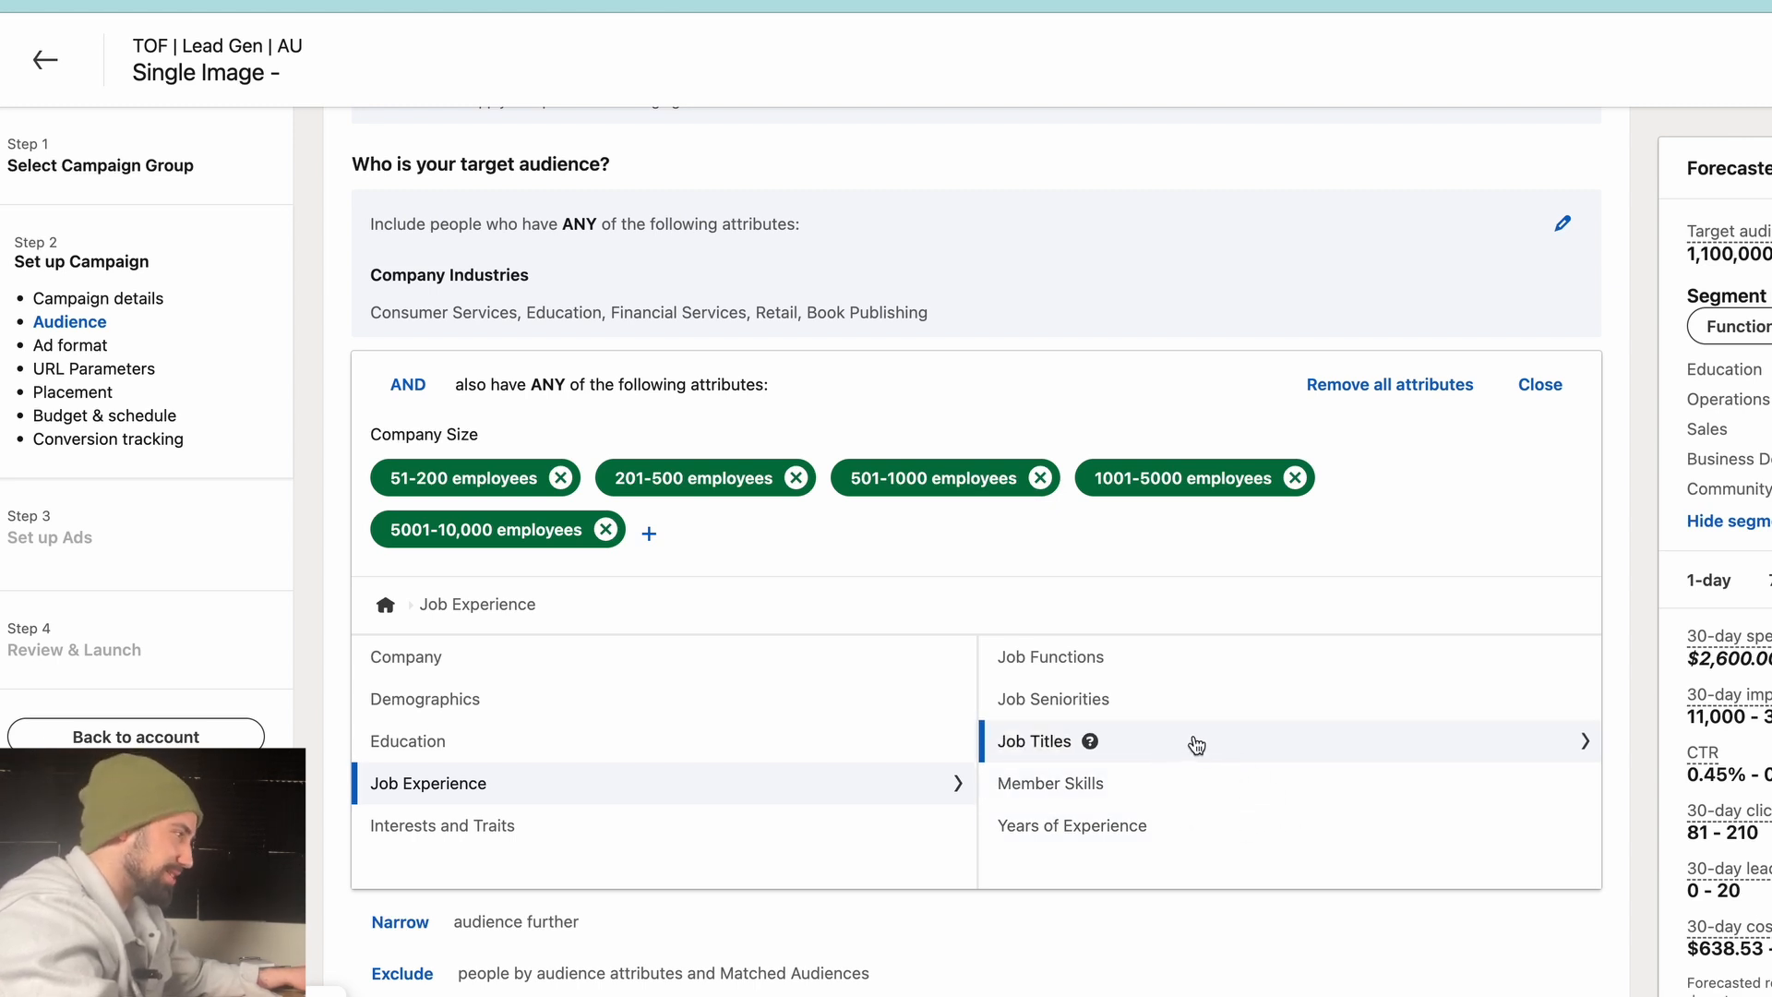
{"action": "left_click", "coordinate": [1197, 745]}
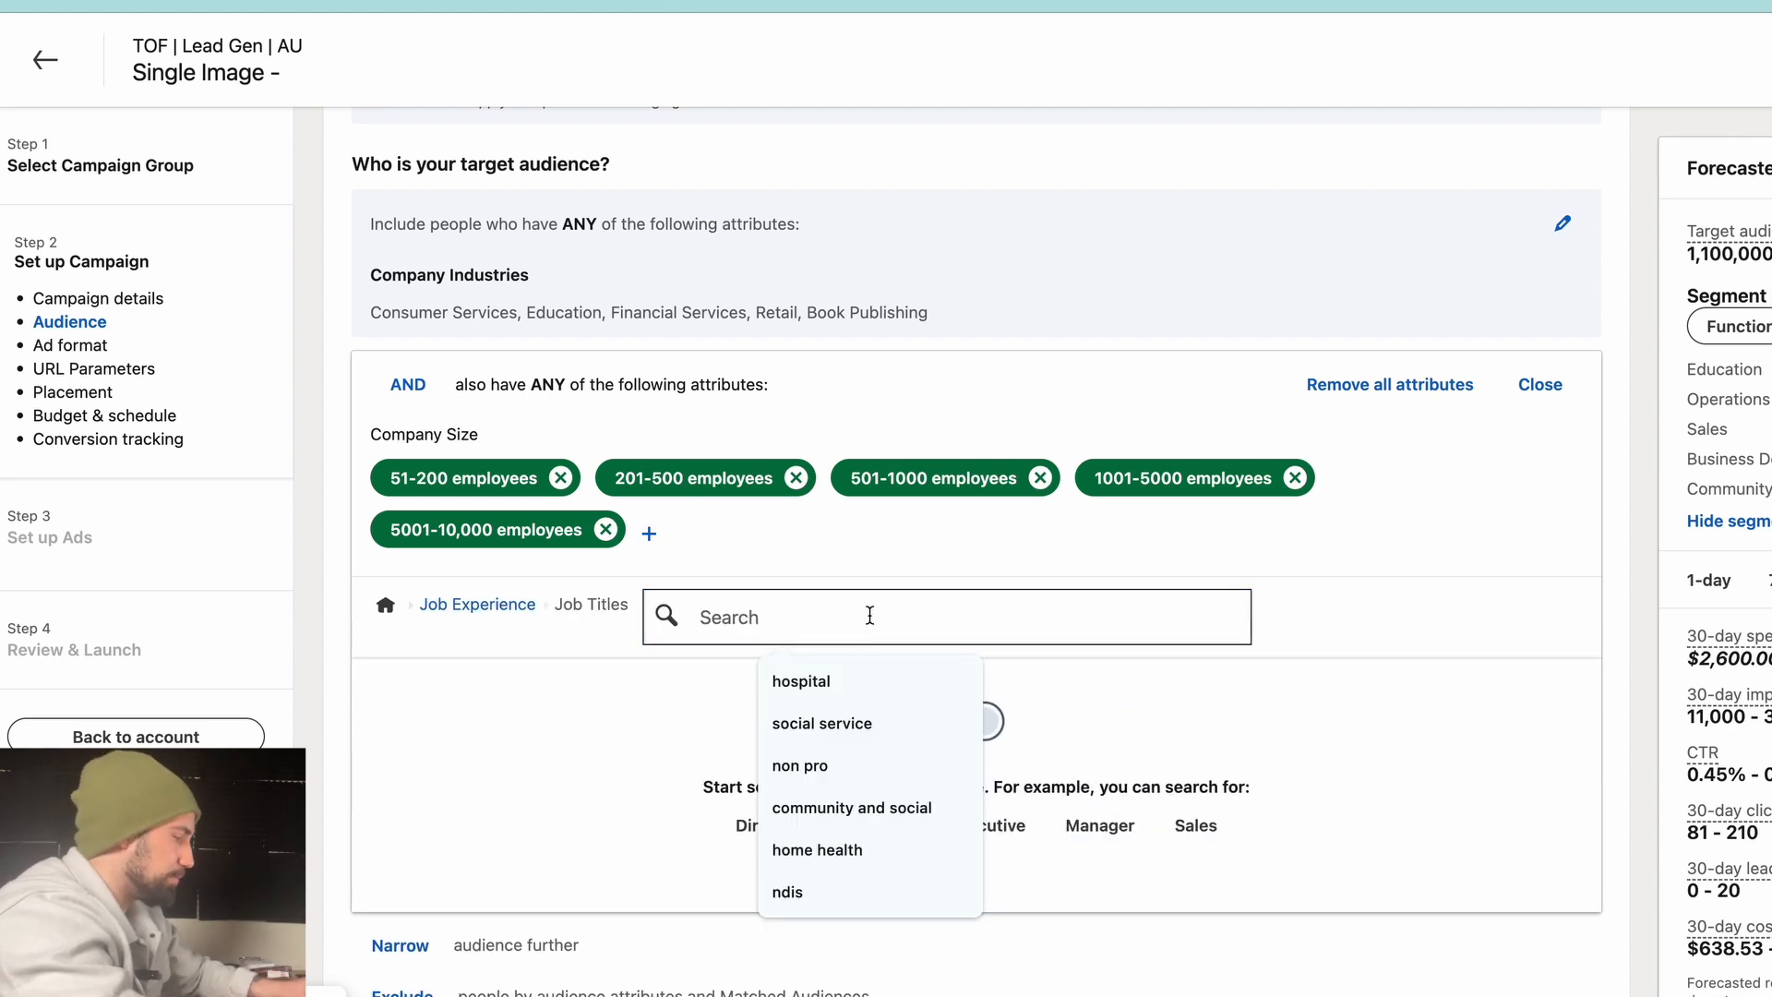
{"action": "type", "text": "ceo"}
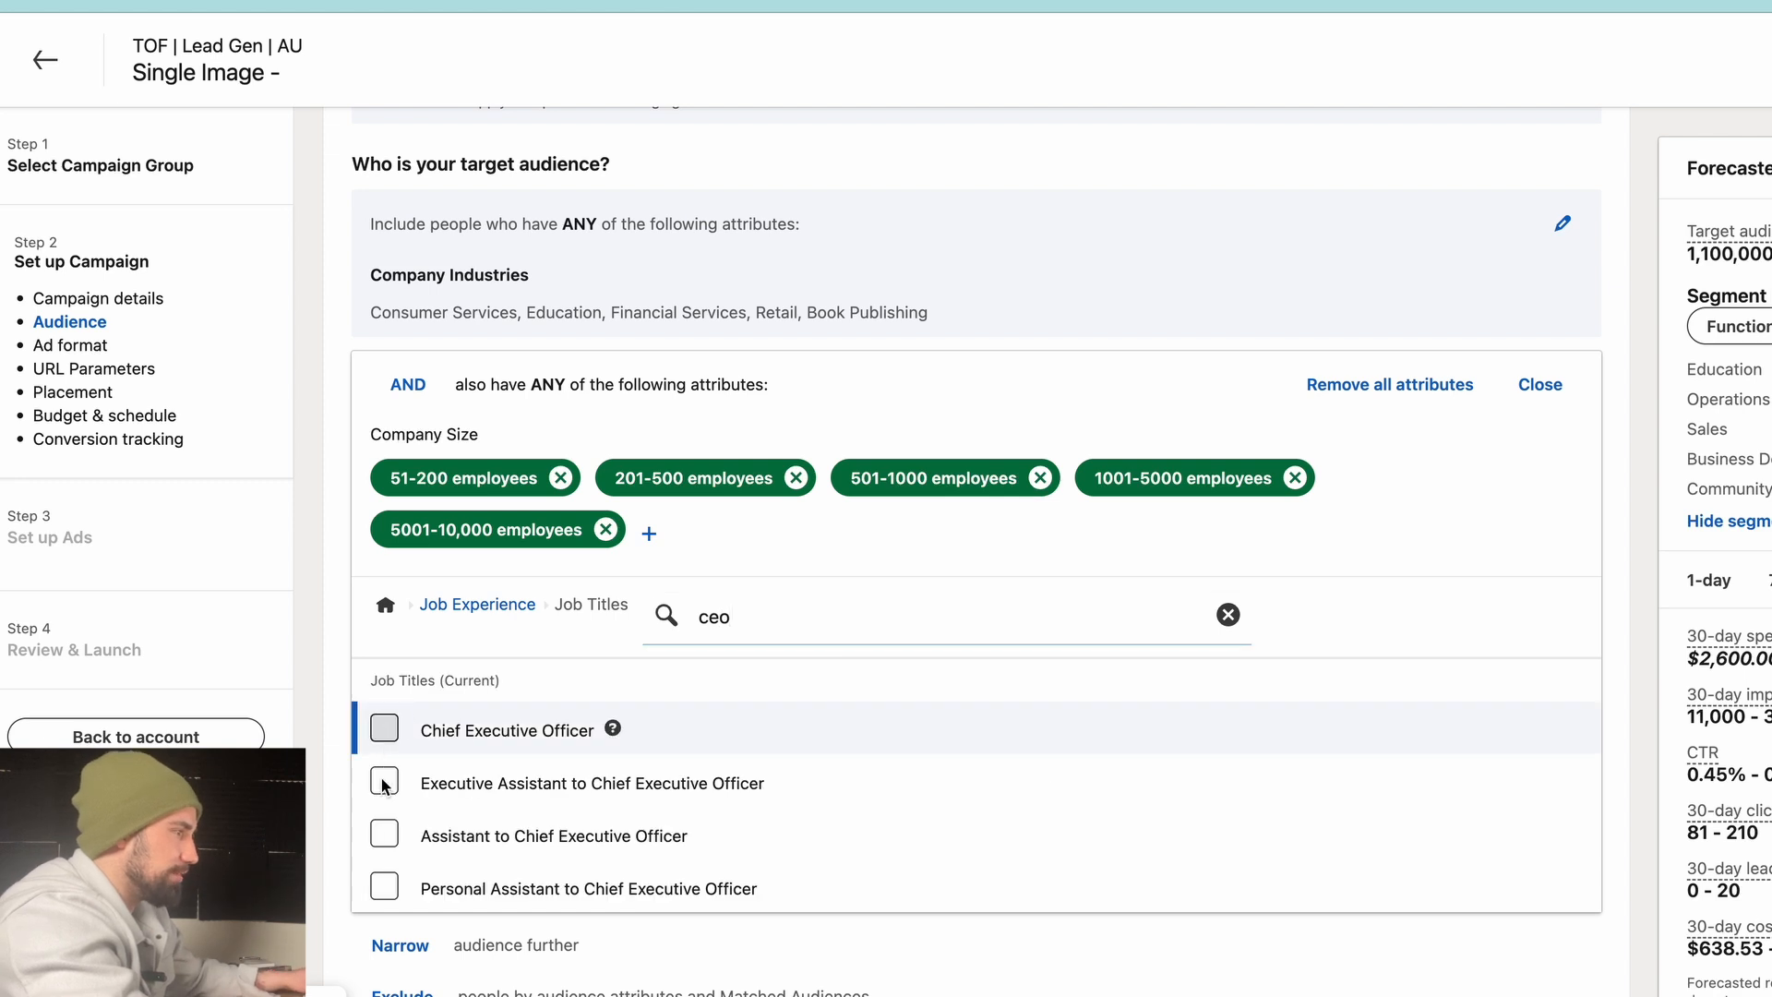
{"action": "left_click", "coordinate": [384, 728]}
{"action": "key", "text": "BackSpace"}
{"action": "key", "text": "BackSpace"}
{"action": "key", "text": "BackSpace"}
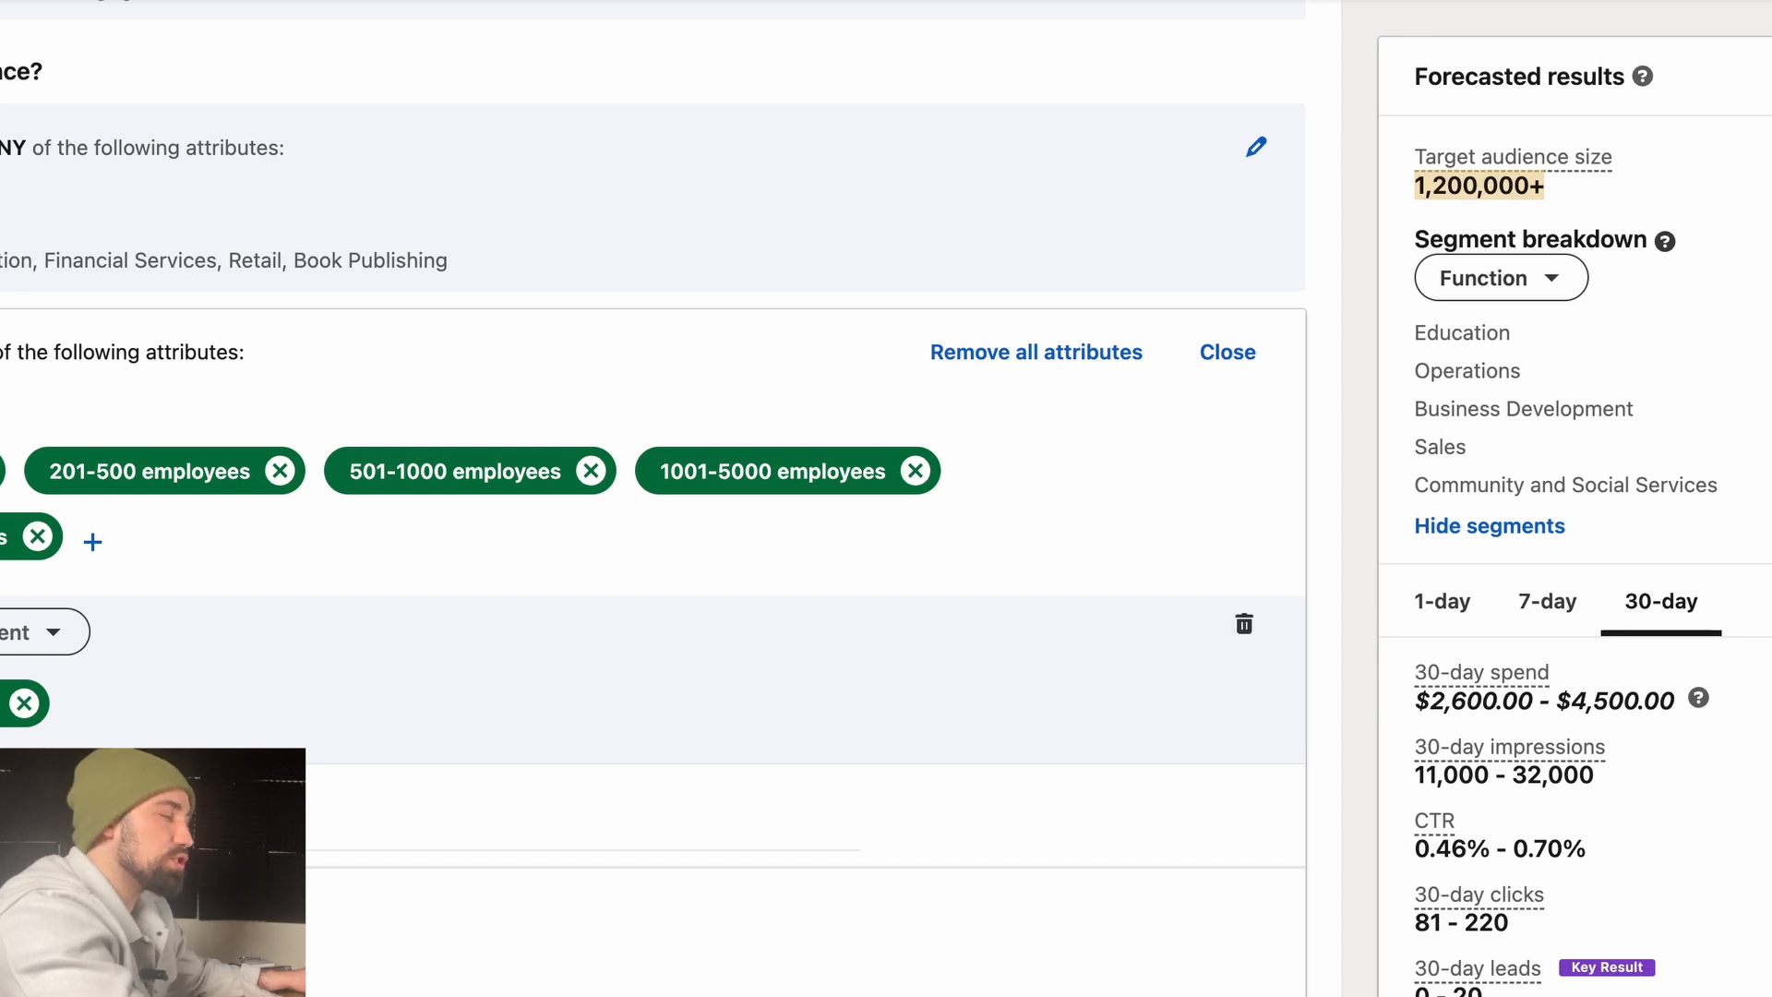
{"action": "left_click", "coordinate": [435, 633]}
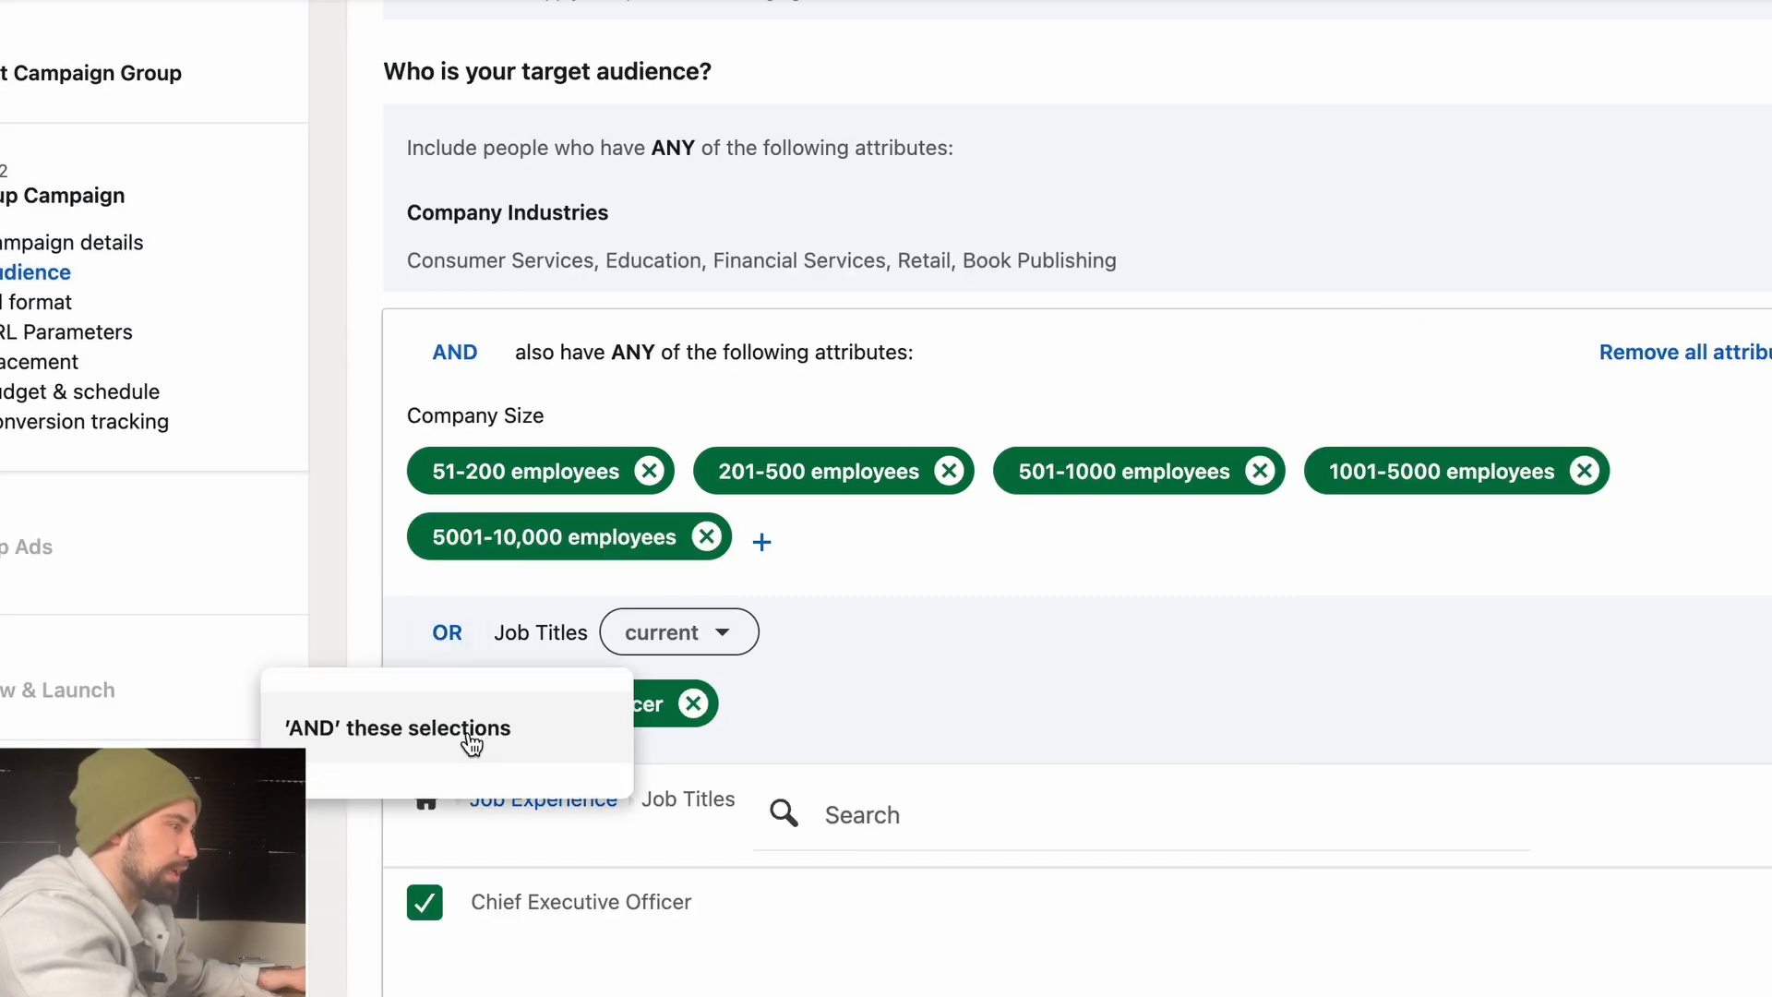
{"action": "left_click", "coordinate": [478, 731]}
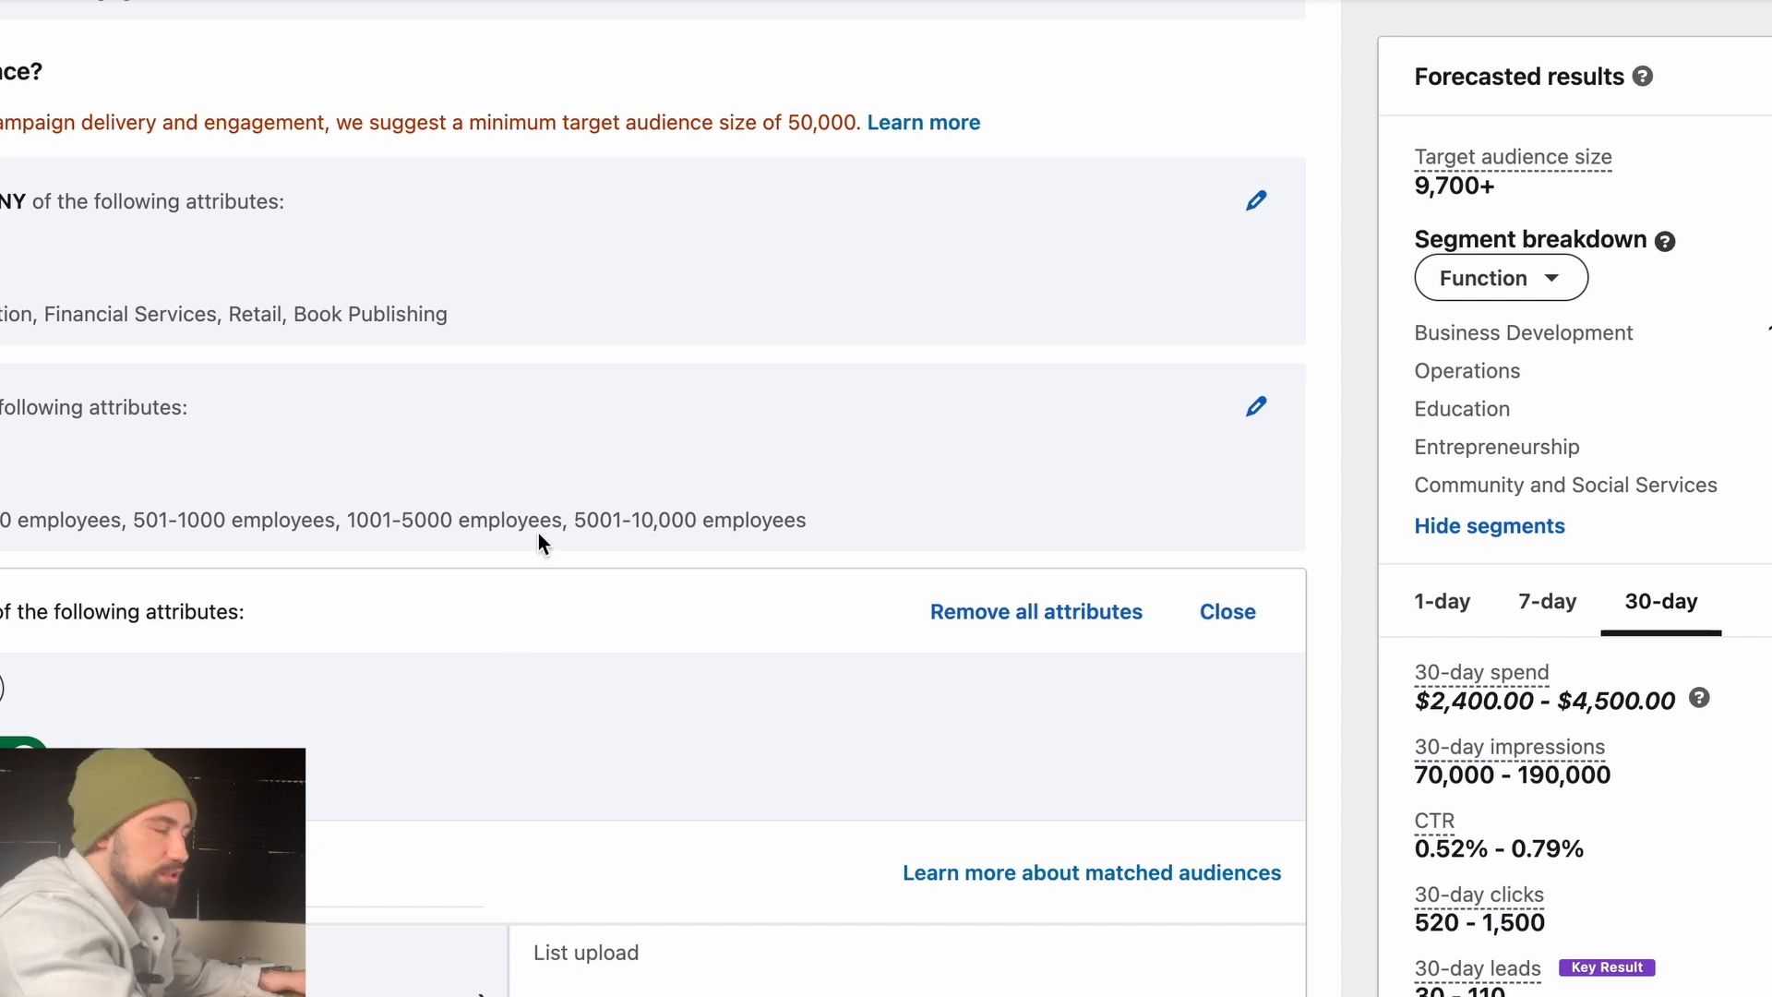
- Add the current job titles Director, Managing Director, Director of Operations, Executive Director and Director of Business Development alongside Chief Executive Officer
{"action": "scroll", "coordinate": [397, 782], "scroll_direction": "down", "scroll_amount": 2}
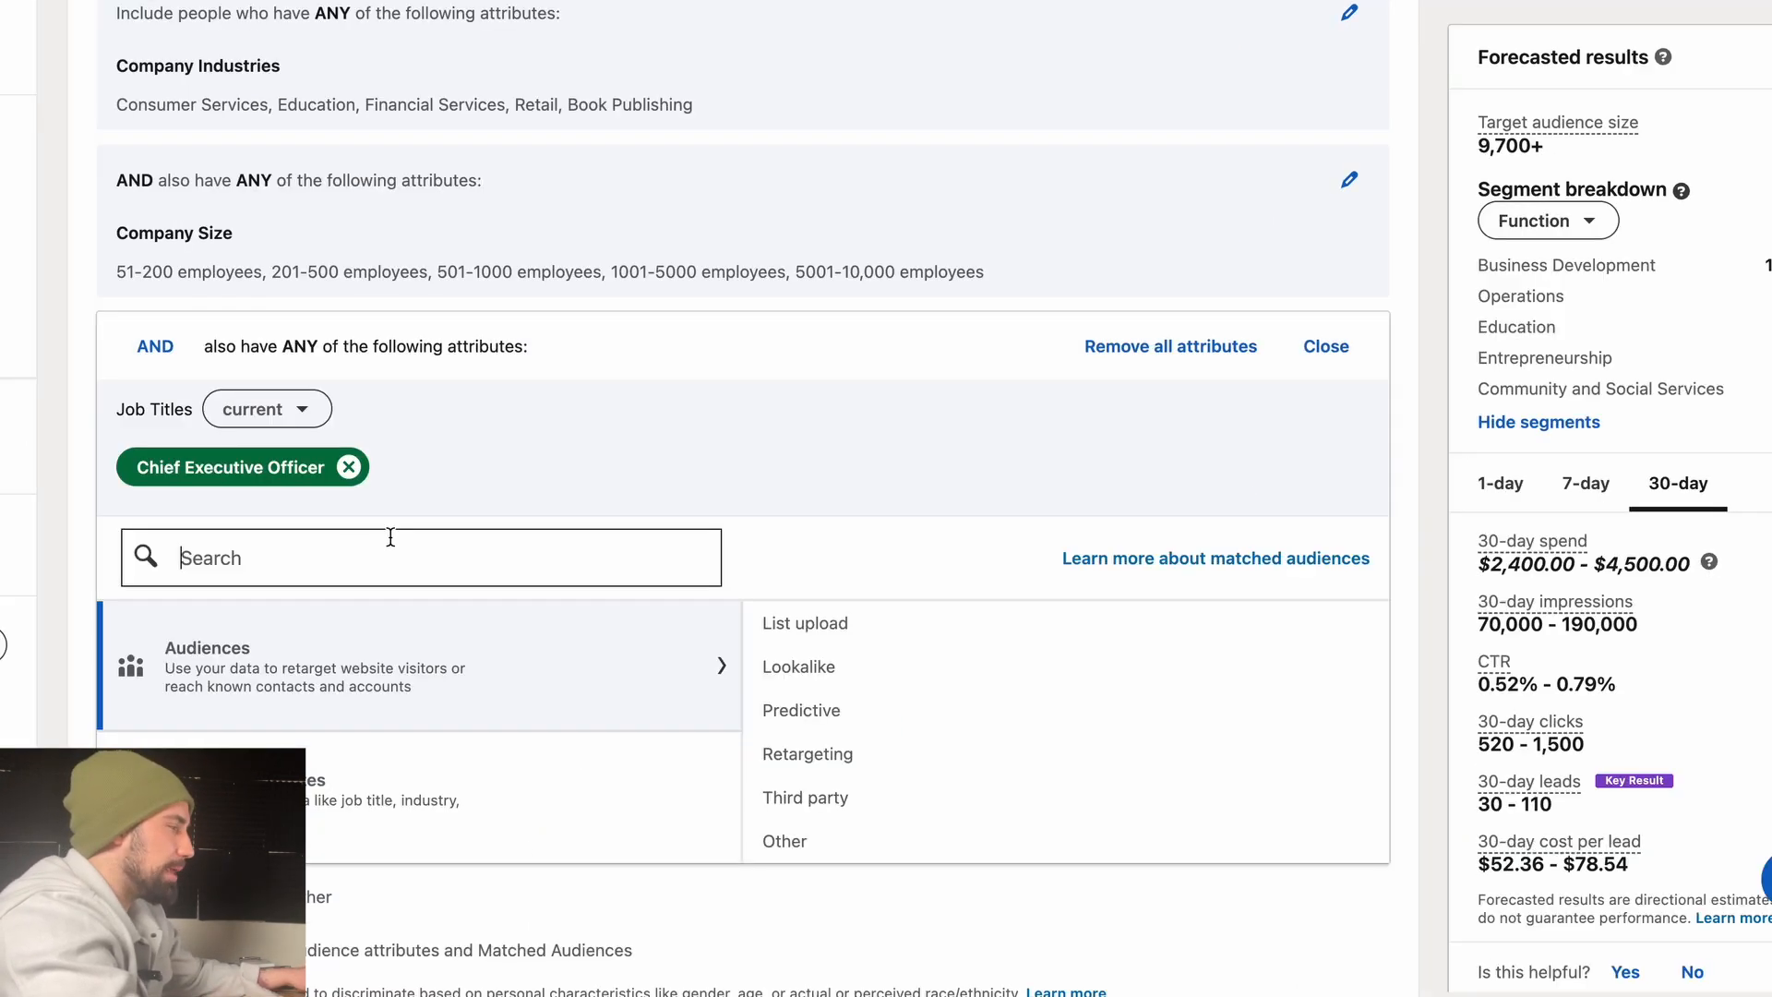
{"action": "type", "text": "ceo"}
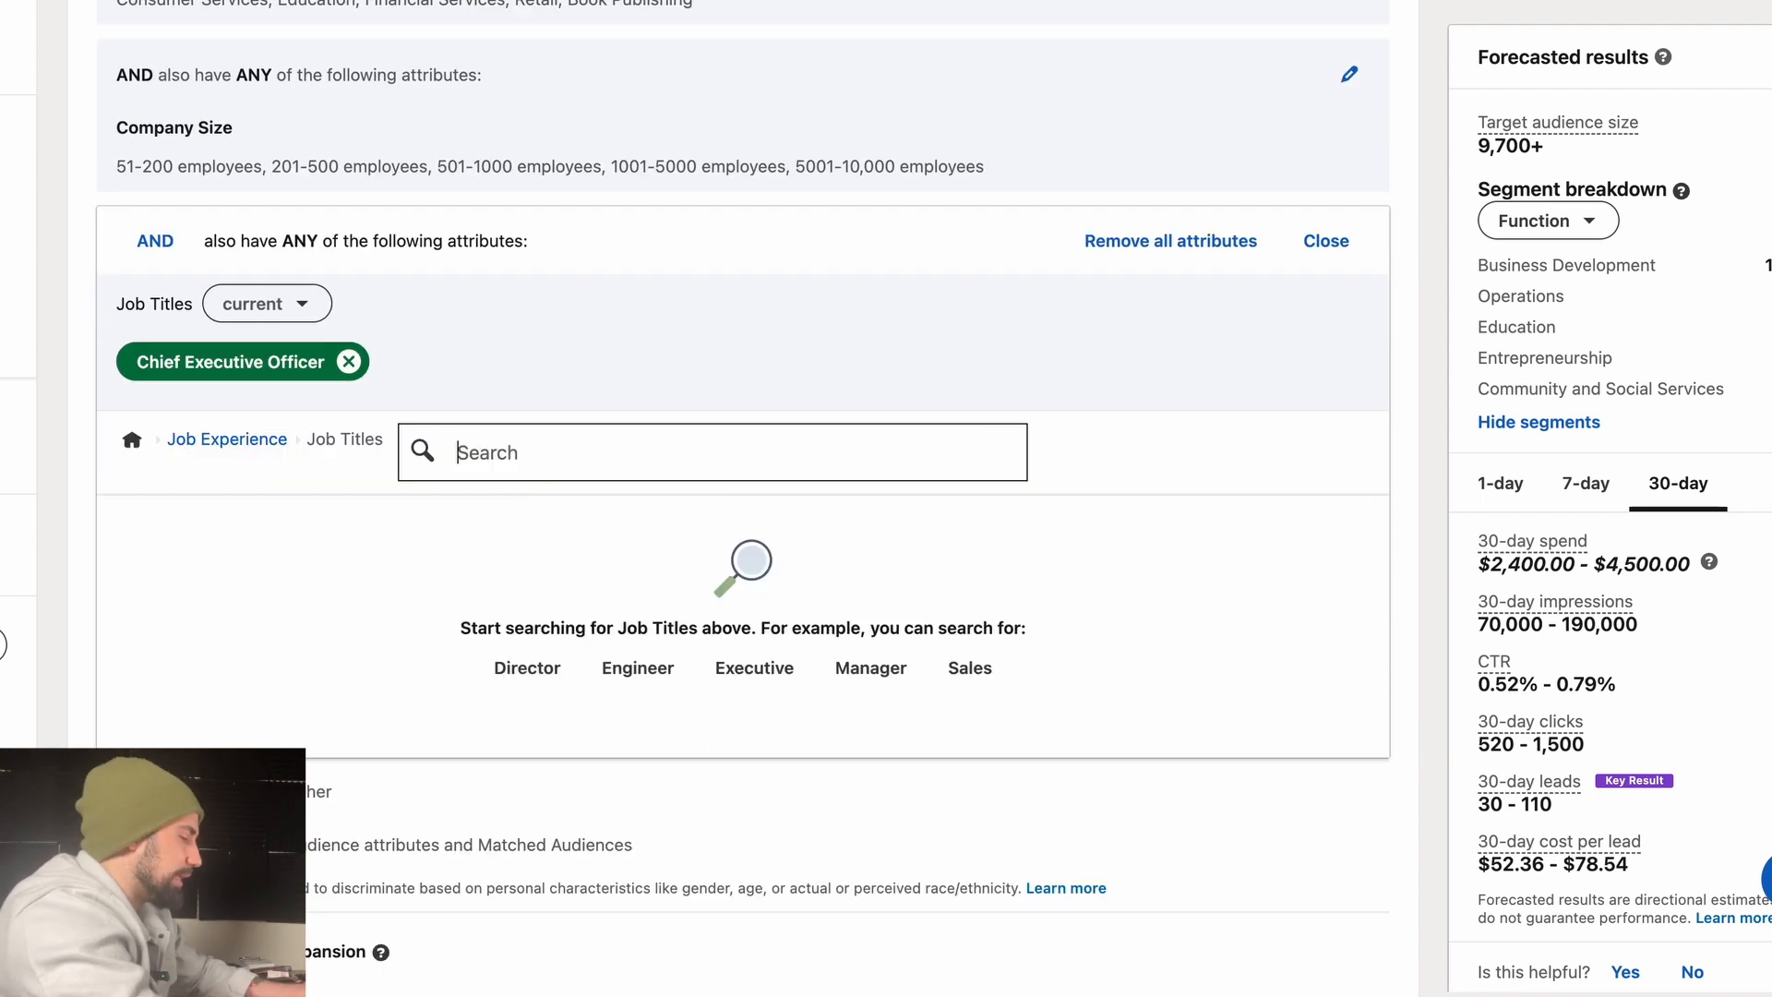
{"action": "type", "text": "director"}
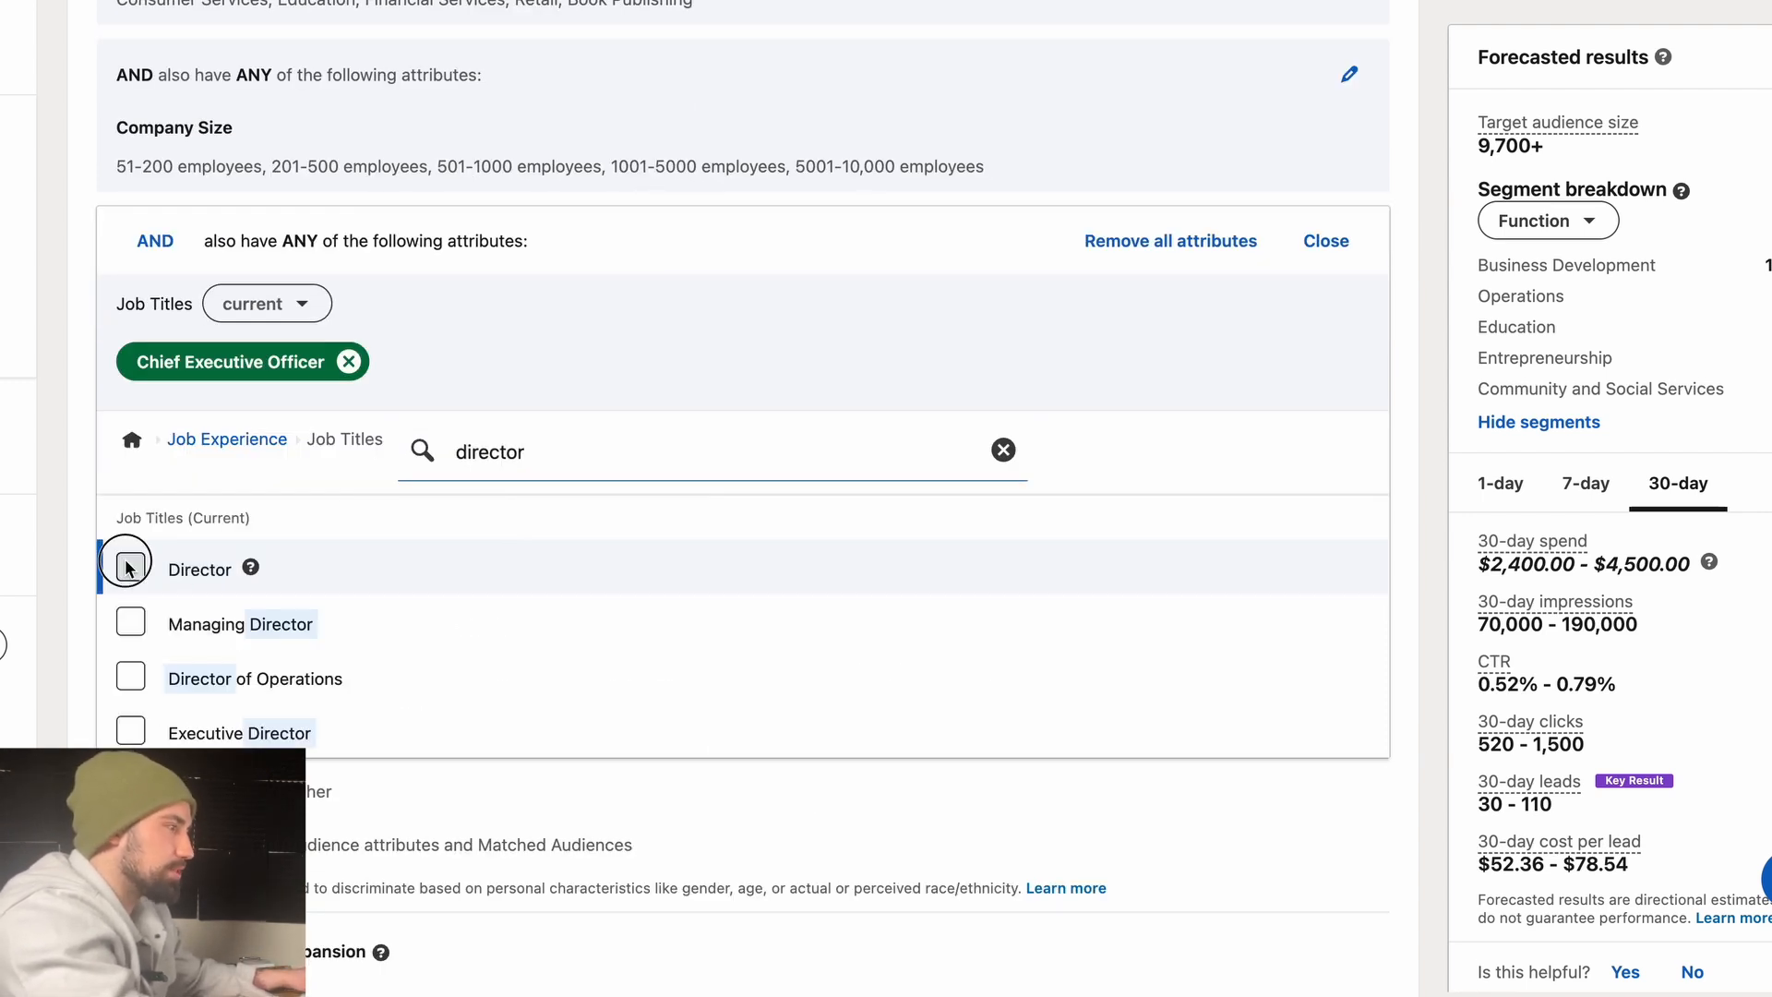
{"action": "left_click", "coordinate": [130, 567]}
{"action": "left_click", "coordinate": [130, 579]}
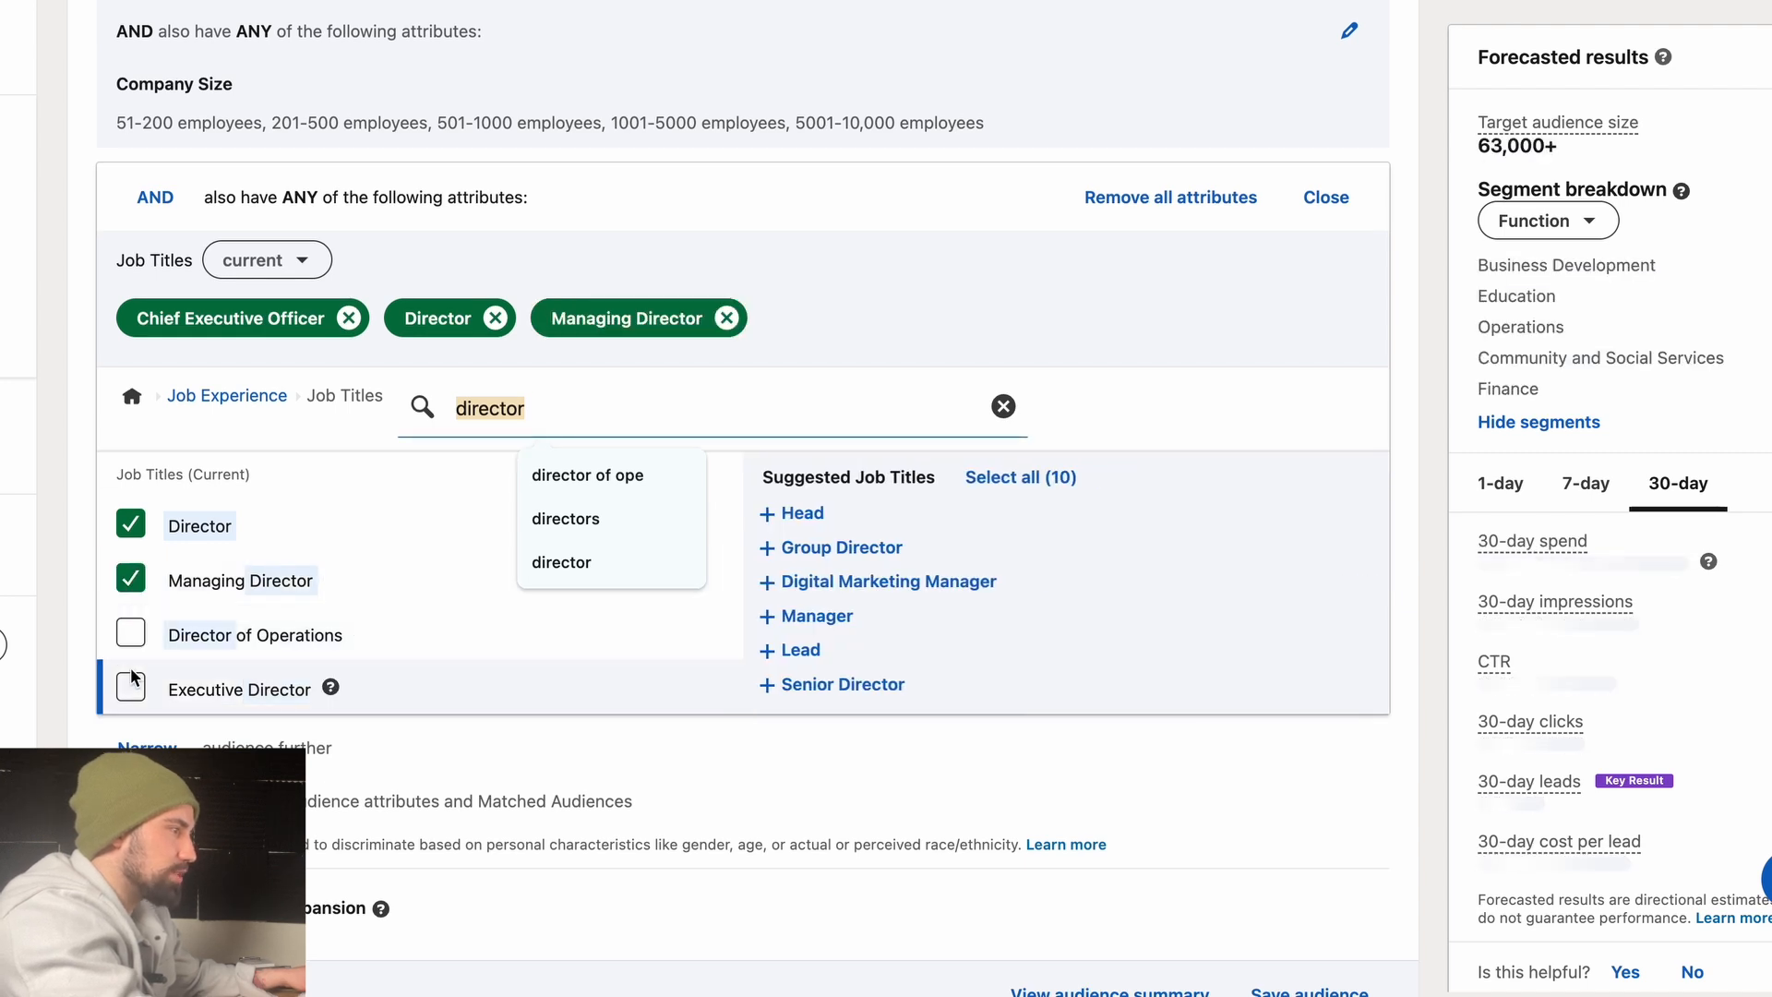
{"action": "left_click", "coordinate": [127, 636]}
{"action": "left_click", "coordinate": [124, 642]}
{"action": "scroll", "coordinate": [195, 628], "scroll_direction": "down", "scroll_amount": 3}
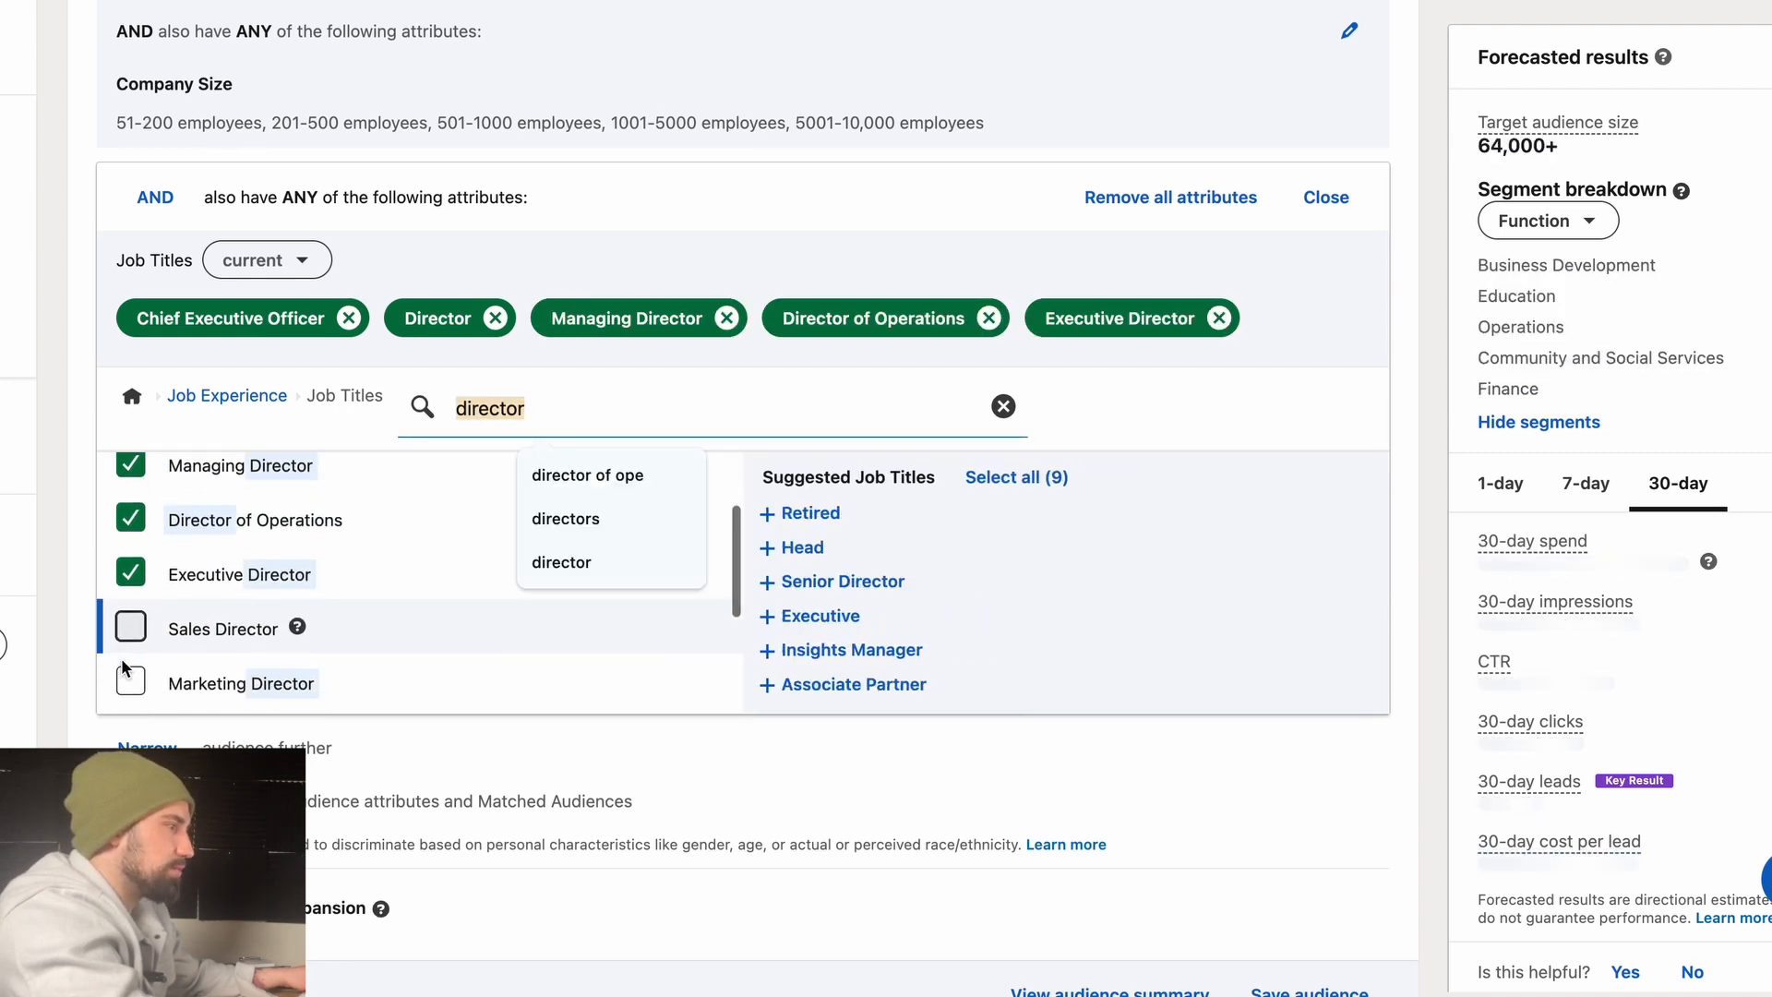
{"action": "left_click", "coordinate": [196, 628]}
{"action": "scroll", "coordinate": [196, 681], "scroll_direction": "down", "scroll_amount": 3}
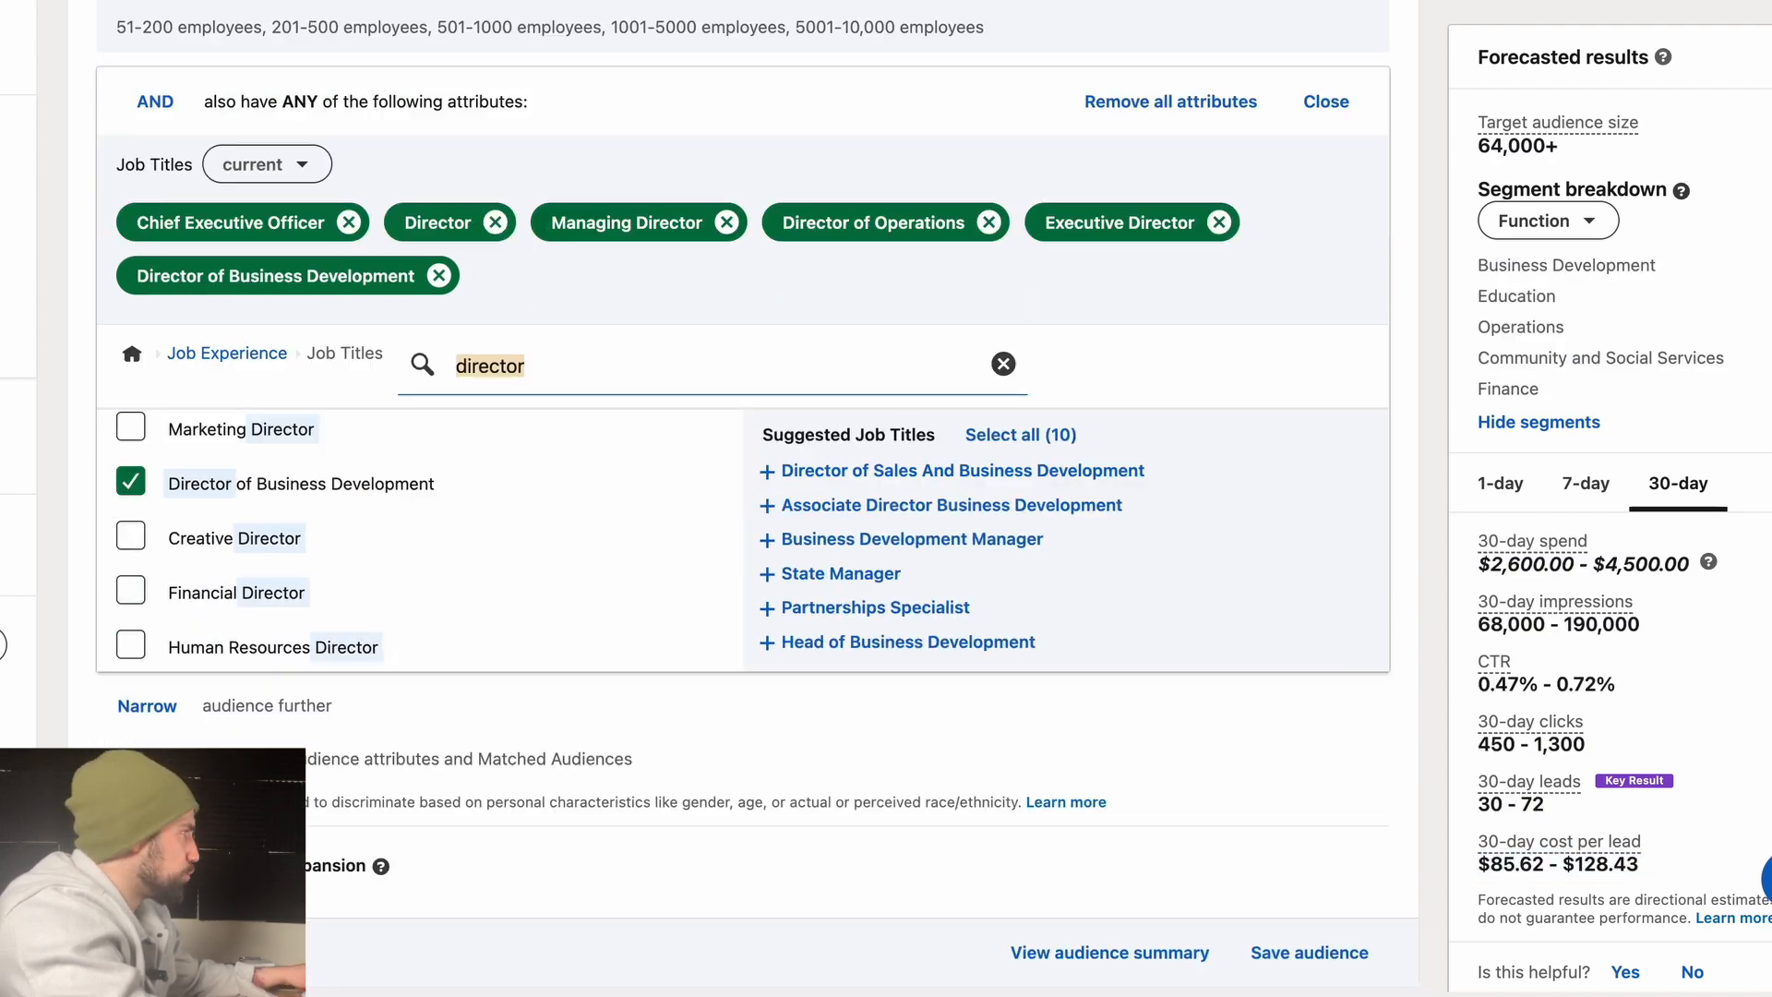
- Examine the forecasted target audience size and the segment breakdown by function, including Business Development and Education
{"action": "double_click", "coordinate": [1514, 147]}
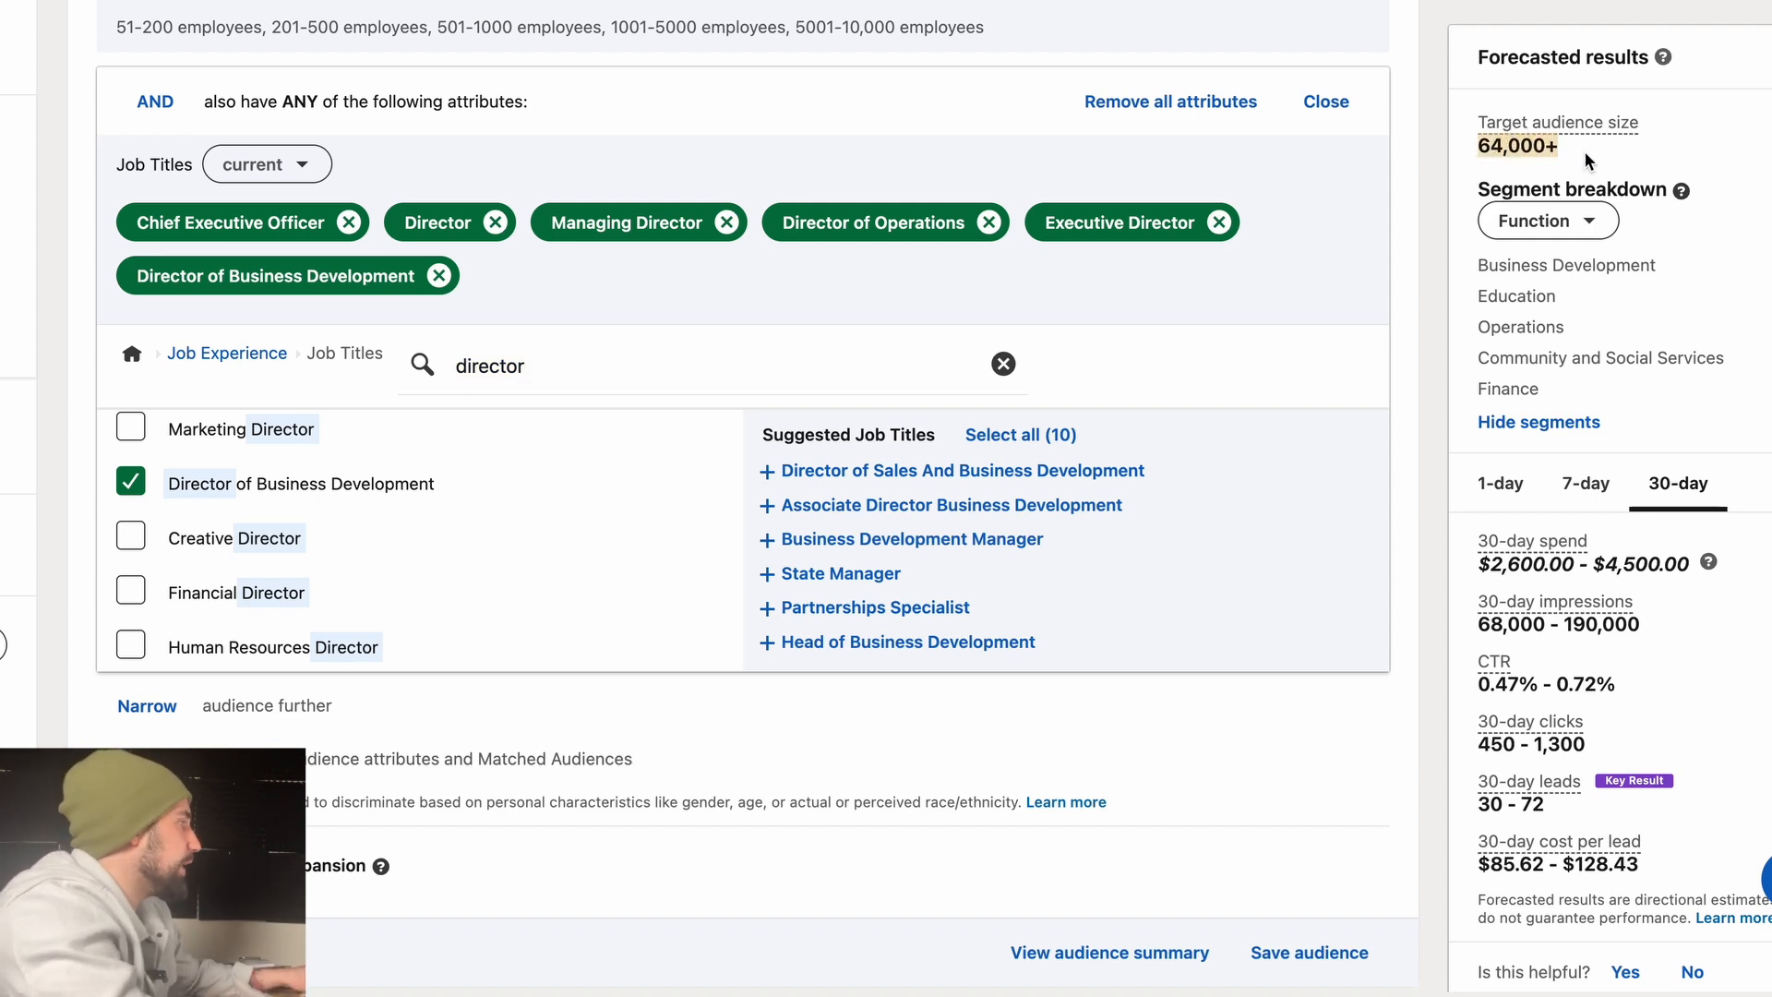
{"action": "left_click_drag", "start_coordinate": [1715, 198], "coordinate": [1476, 191]}
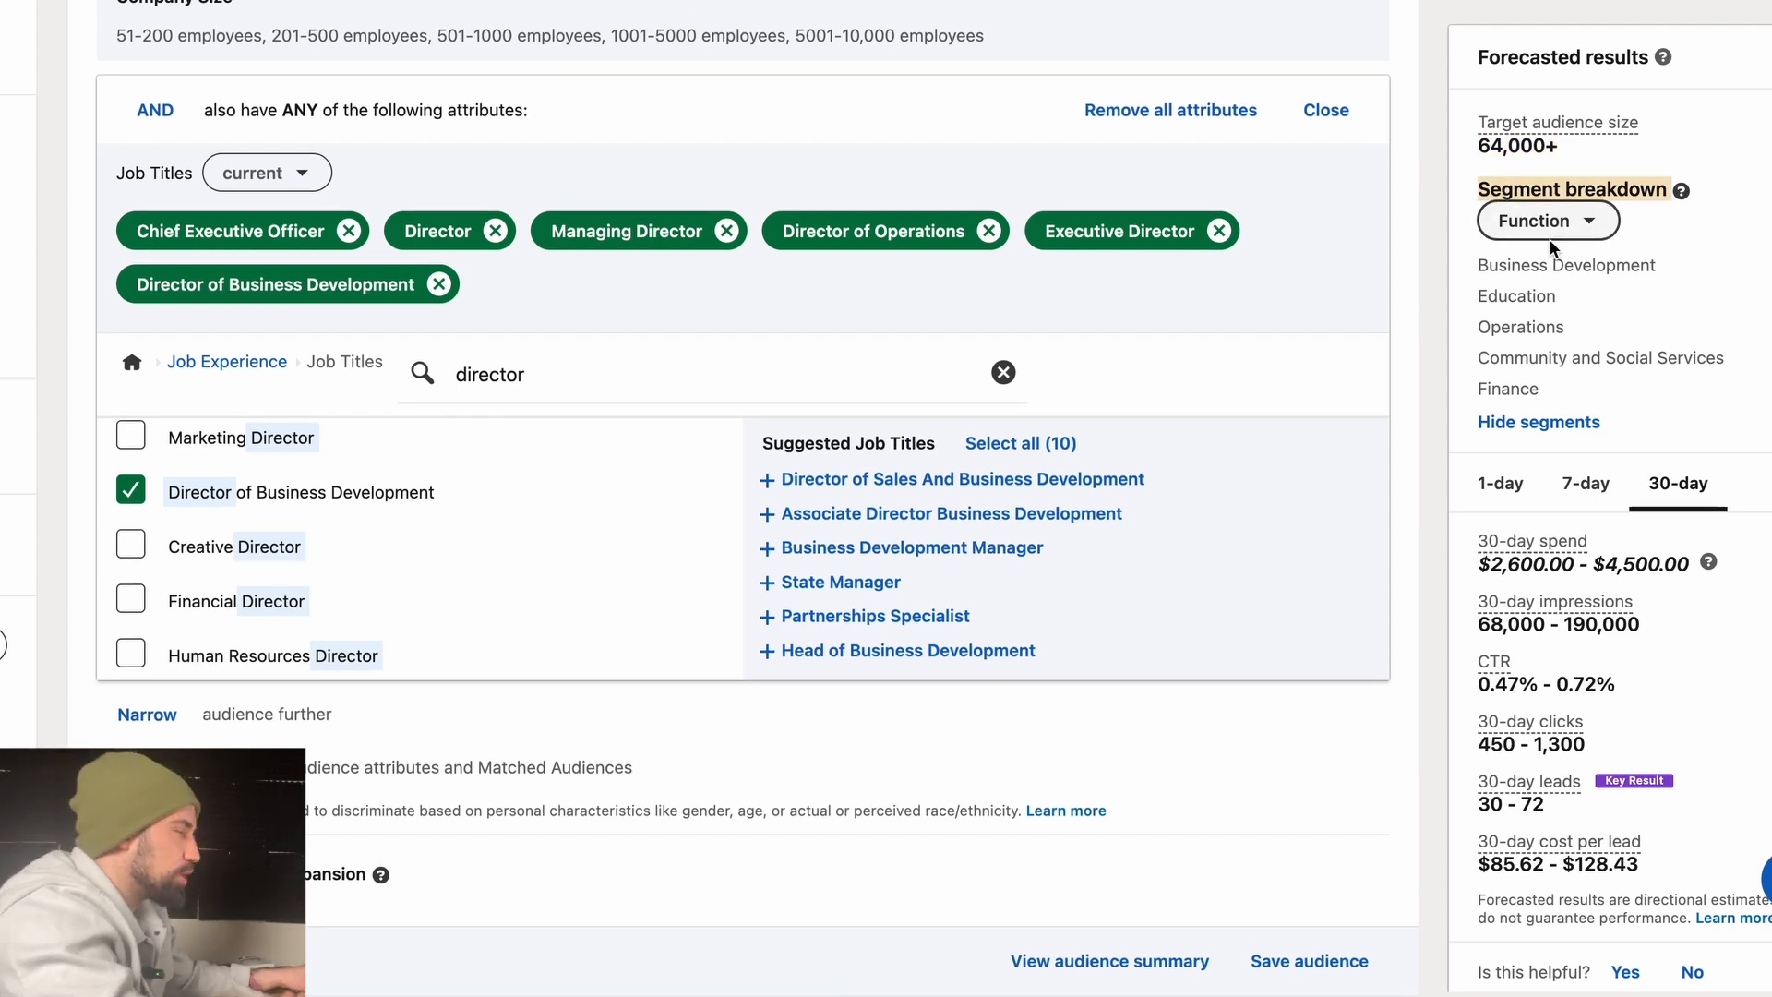
{"action": "left_click", "coordinate": [1748, 274]}
{"action": "left_click_drag", "start_coordinate": [1657, 265], "coordinate": [1471, 251]}
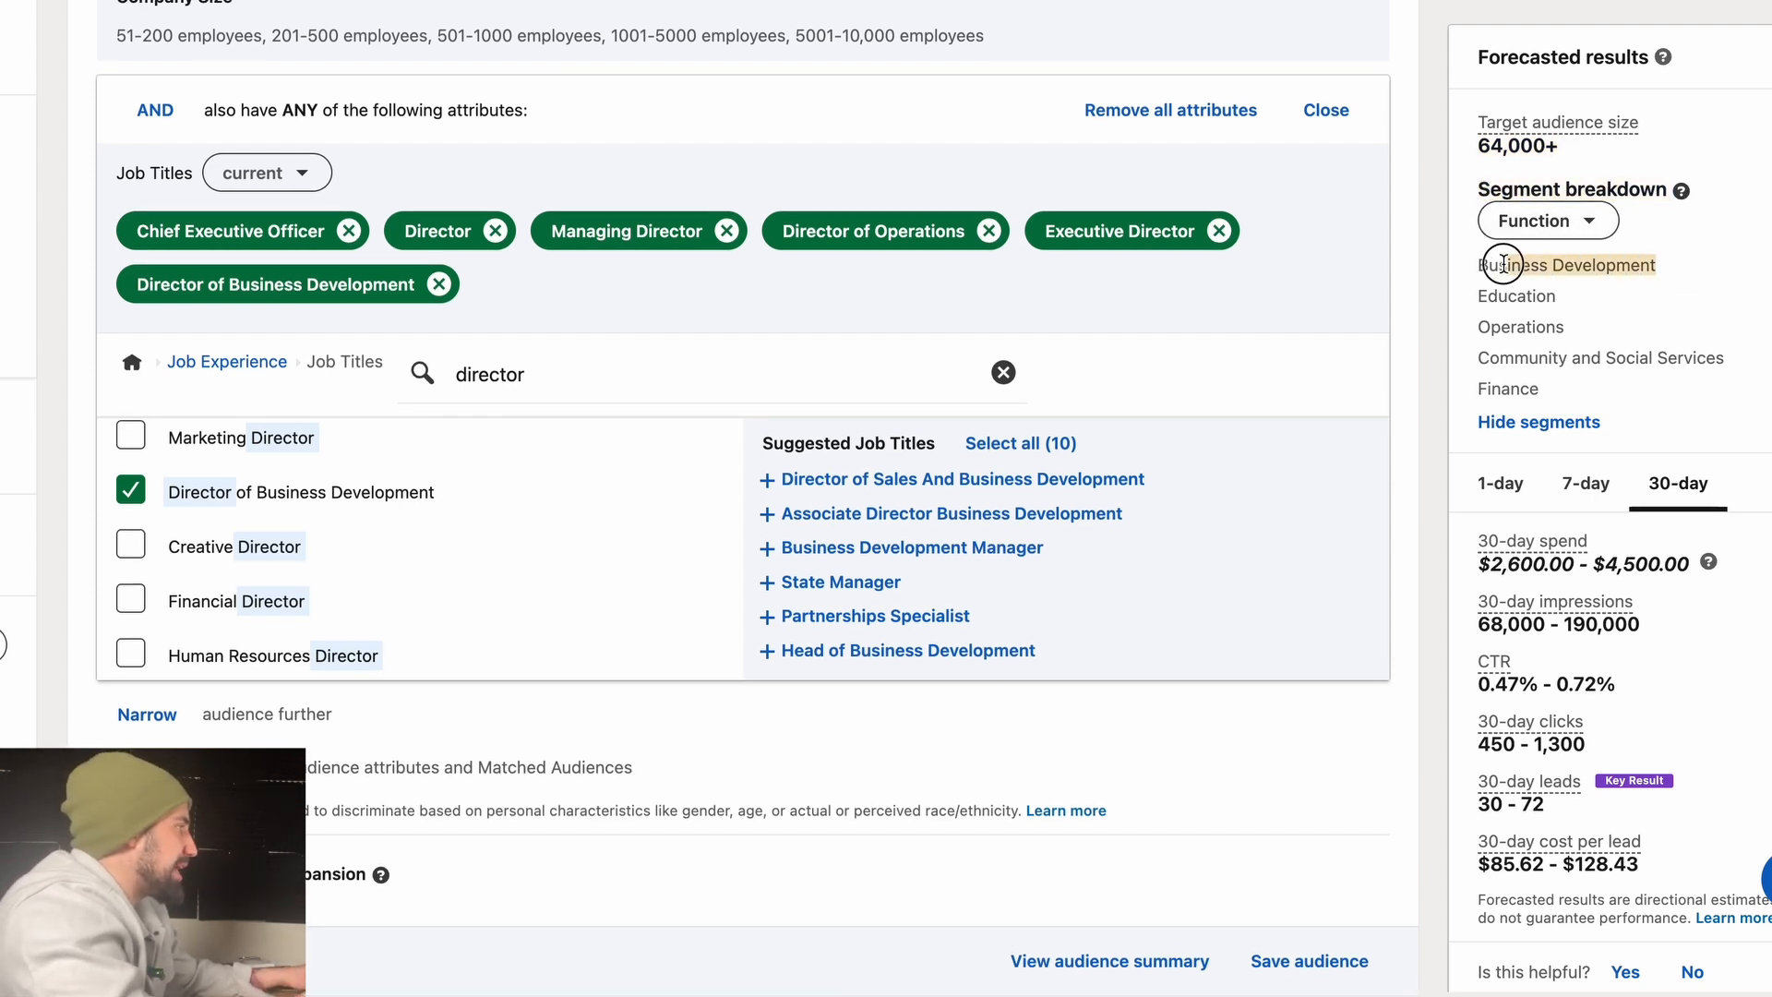
{"action": "left_click", "coordinate": [1607, 291]}
{"action": "left_click_drag", "start_coordinate": [1591, 292], "coordinate": [1466, 298]}
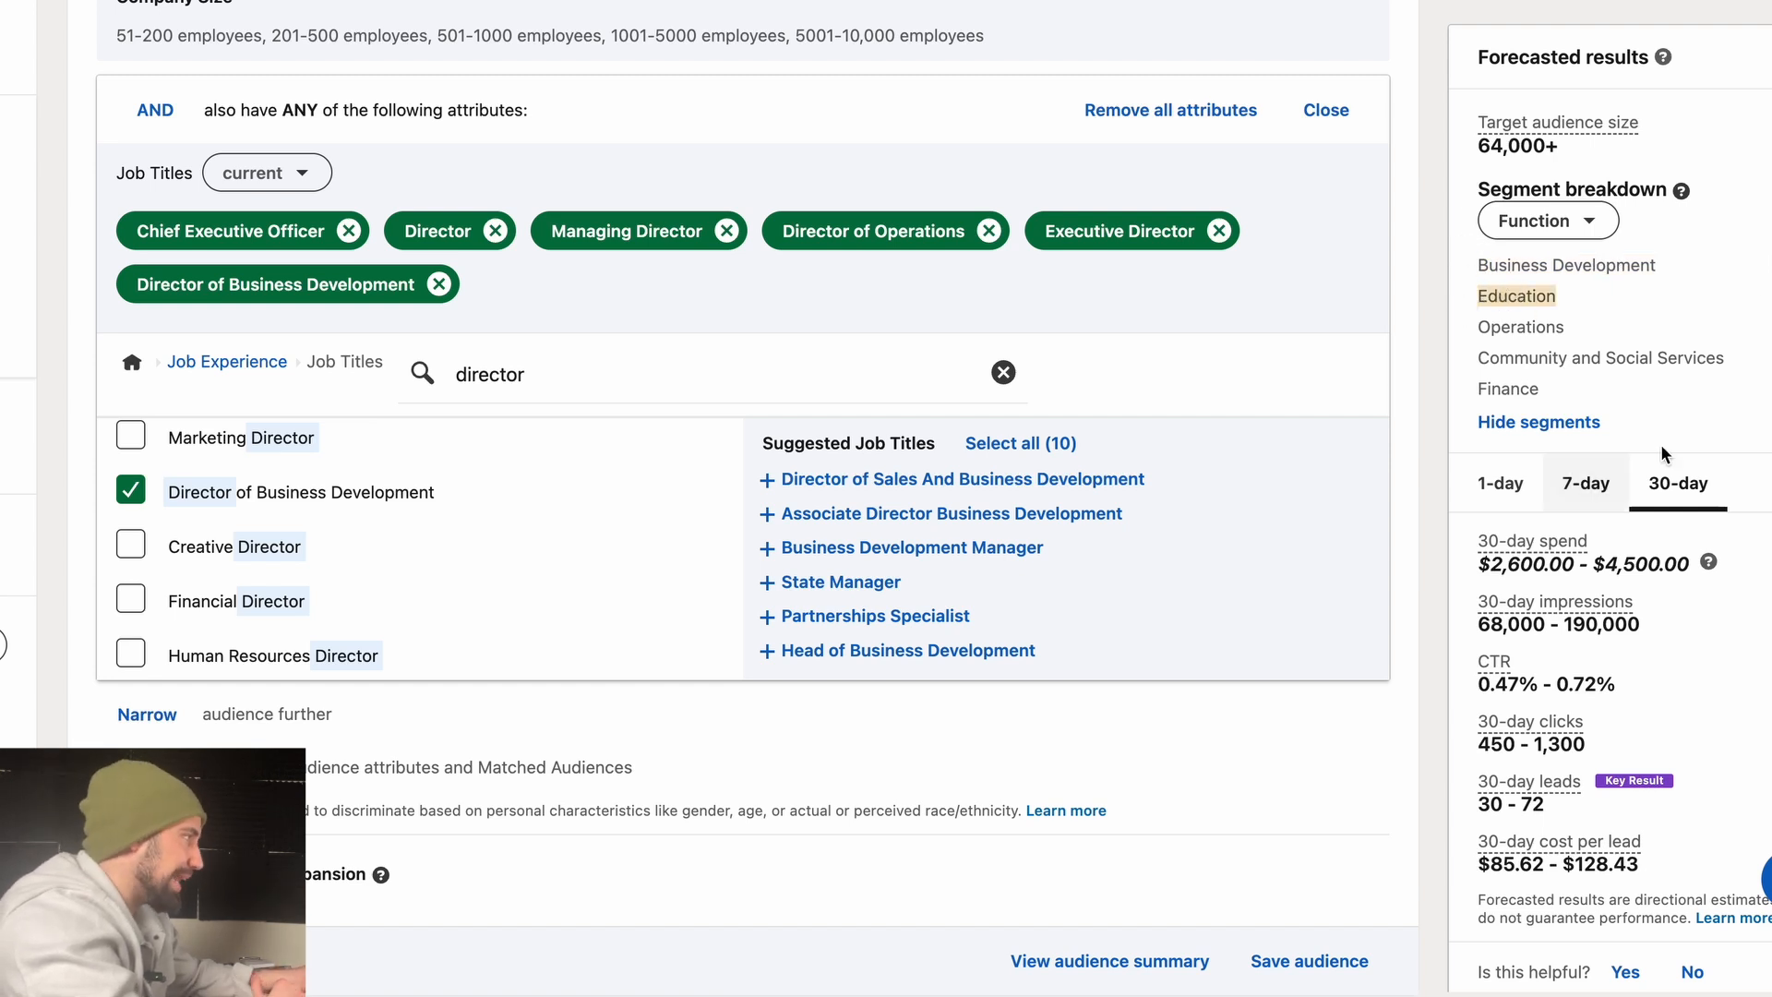
- Turn off Audience Expansion for the campaign's audience
{"action": "scroll", "coordinate": [922, 717], "scroll_direction": "down", "scroll_amount": 3}
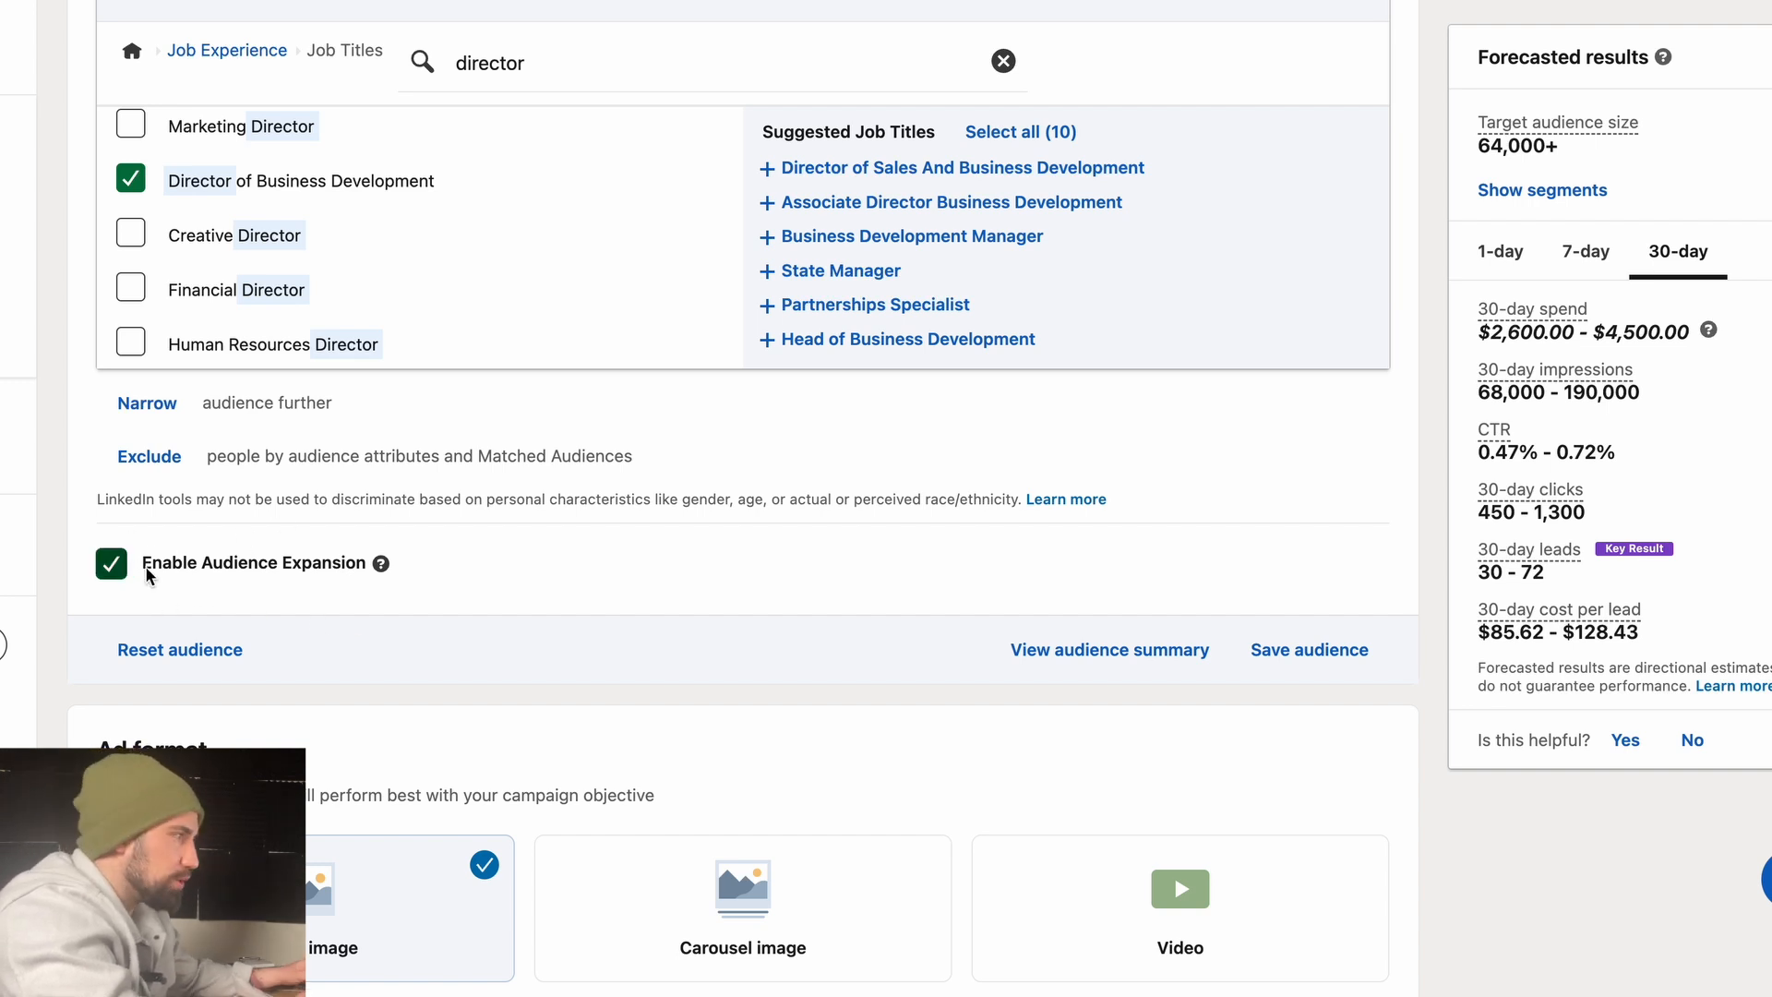
{"action": "scroll", "coordinate": [247, 221], "scroll_direction": "up", "scroll_amount": 3}
{"action": "scroll", "coordinate": [249, 221], "scroll_direction": "down", "scroll_amount": 1}
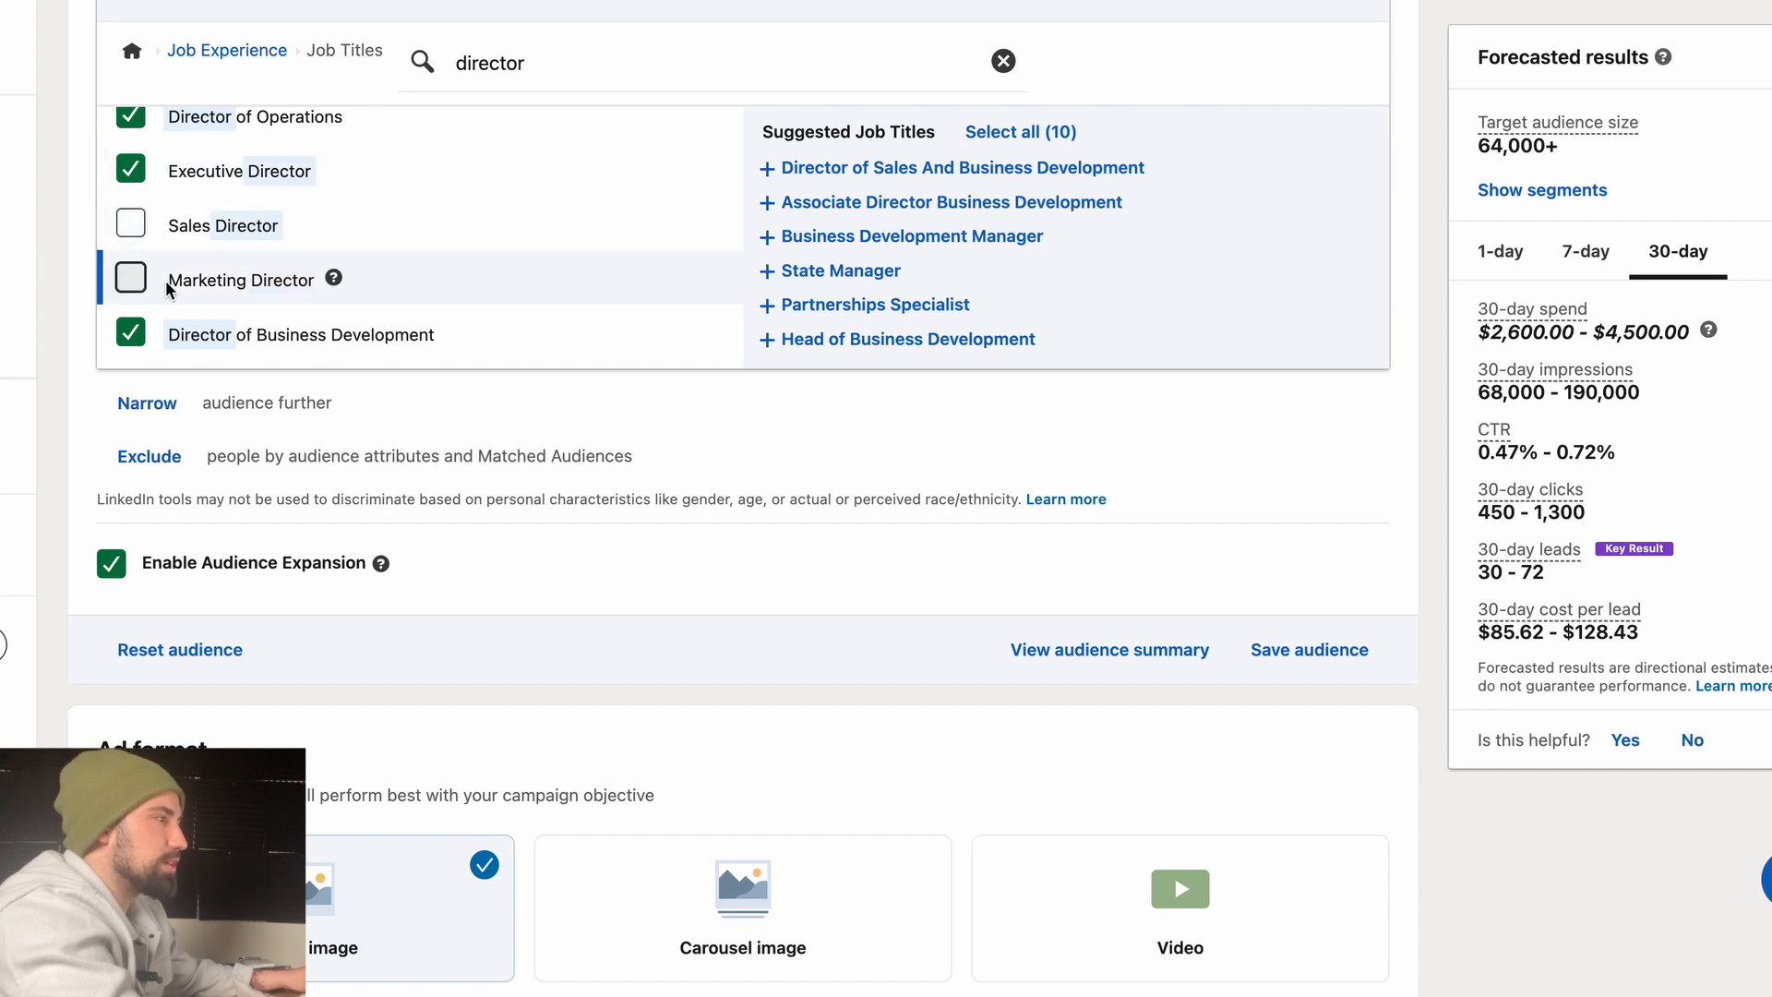
{"action": "scroll", "coordinate": [135, 286], "scroll_direction": "down", "scroll_amount": 5}
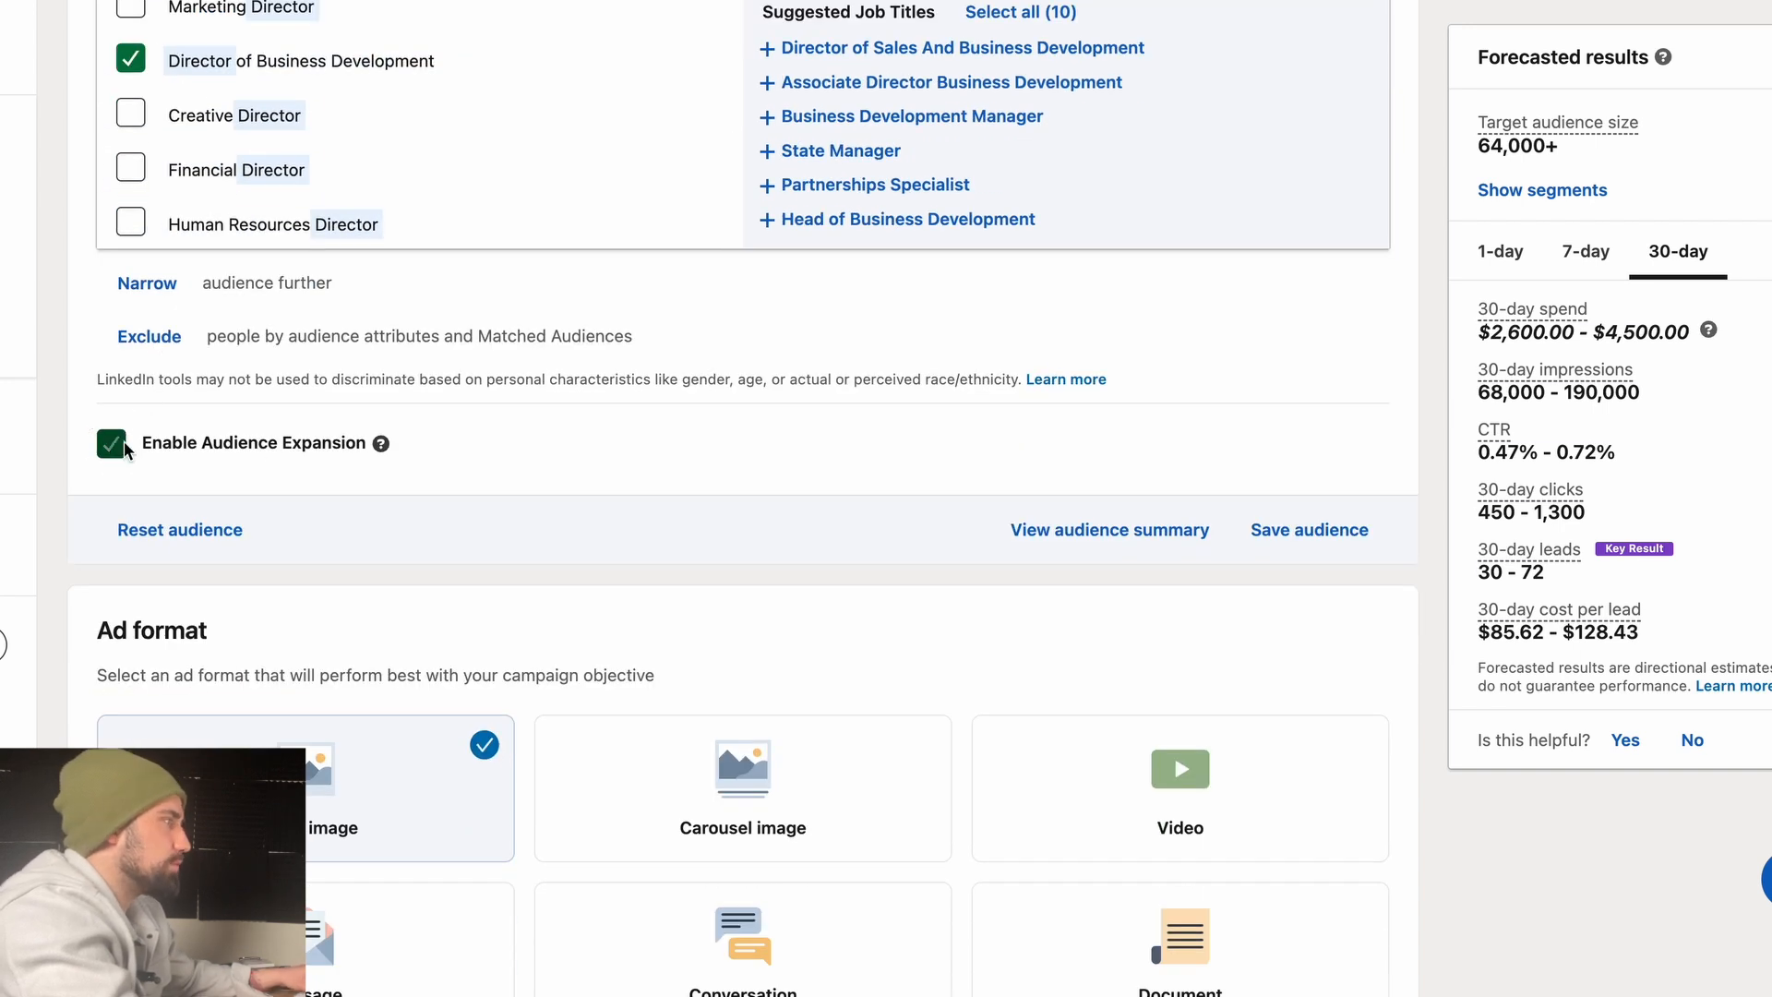
{"action": "left_click", "coordinate": [129, 436]}
- Look through the Demographics, Education, Job Experience and Interests and Traits attributes available for excluding people, and close the exclusion editor without adding any
{"action": "scroll", "coordinate": [192, 429], "scroll_direction": "up", "scroll_amount": 1}
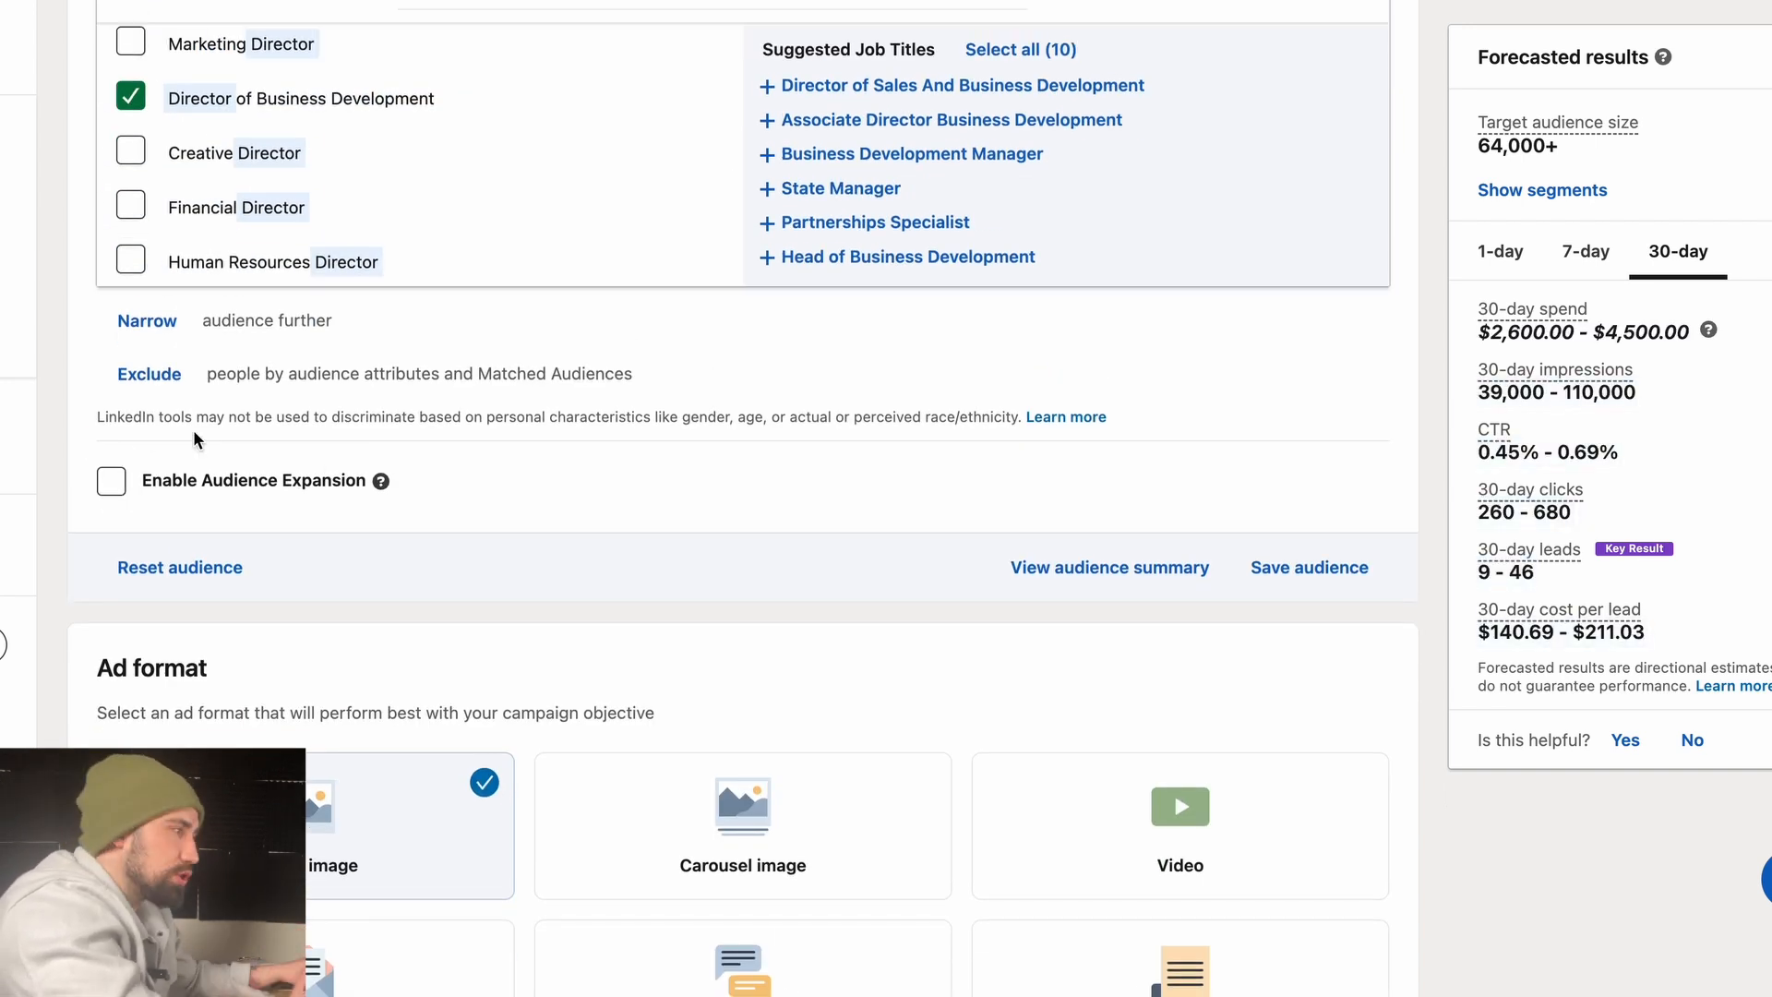
{"action": "left_click", "coordinate": [151, 375]}
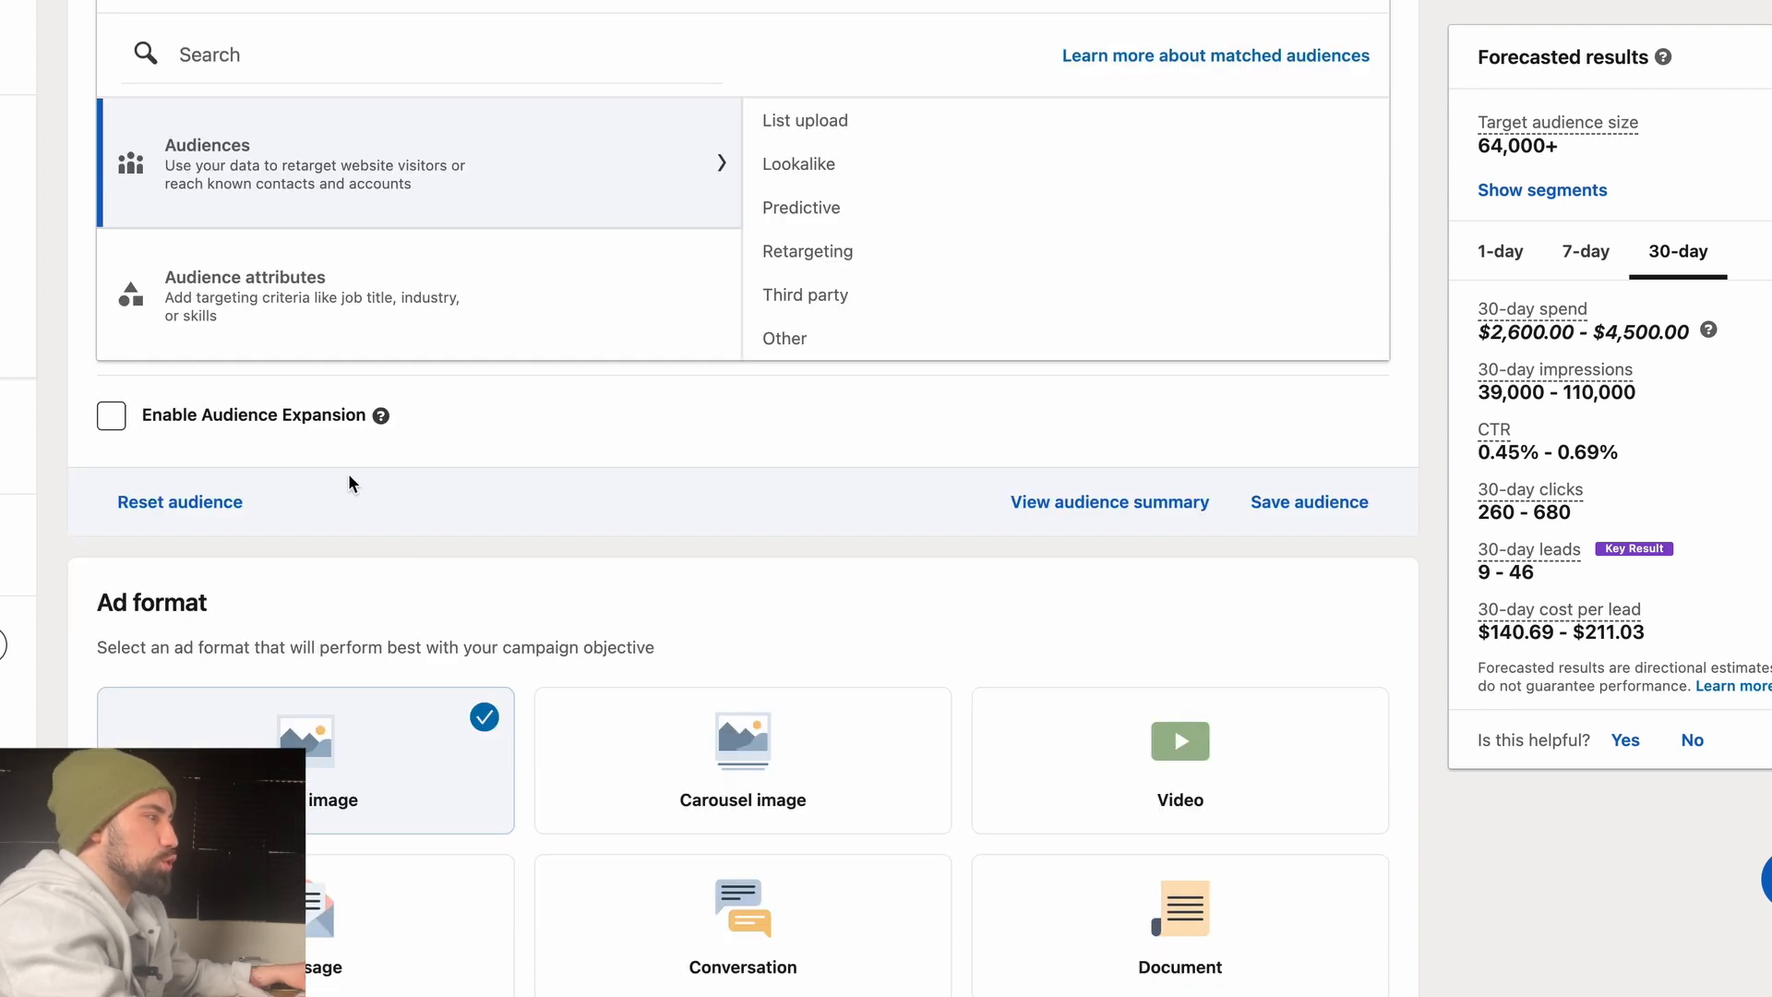
{"action": "scroll", "coordinate": [341, 293], "scroll_direction": "up", "scroll_amount": 4}
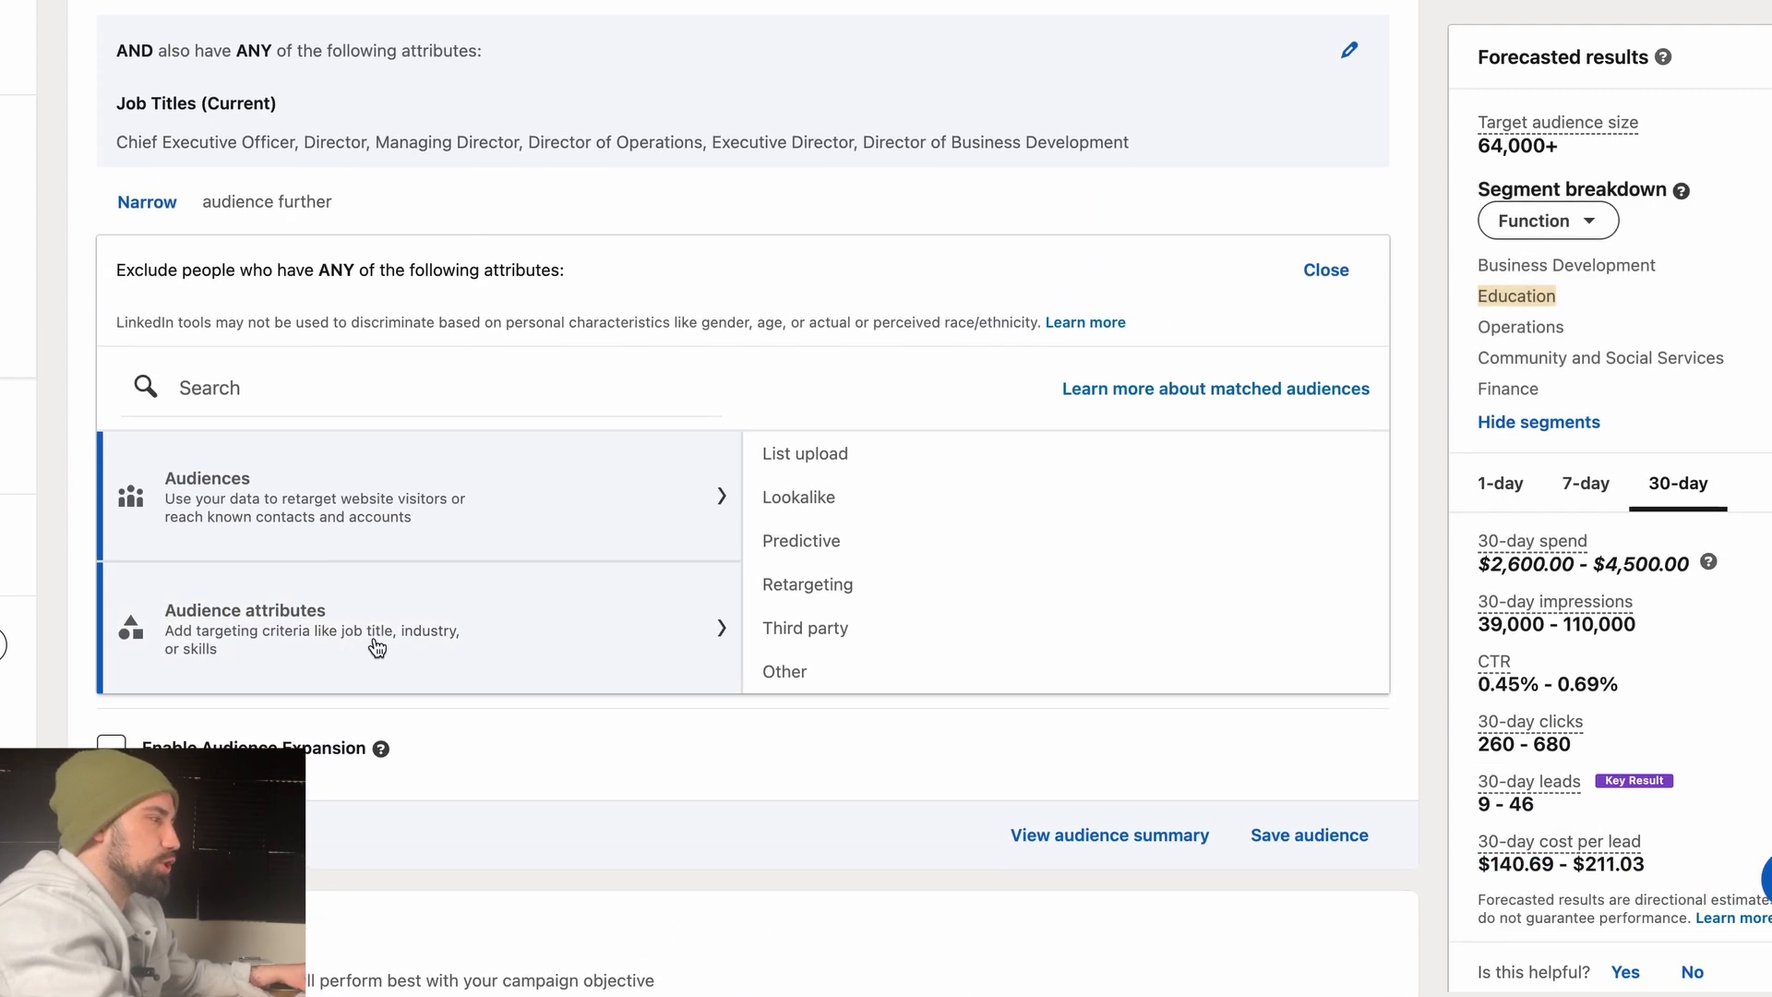
{"action": "left_click", "coordinate": [376, 645]}
{"action": "scroll", "coordinate": [547, 171], "scroll_direction": "down", "scroll_amount": 2}
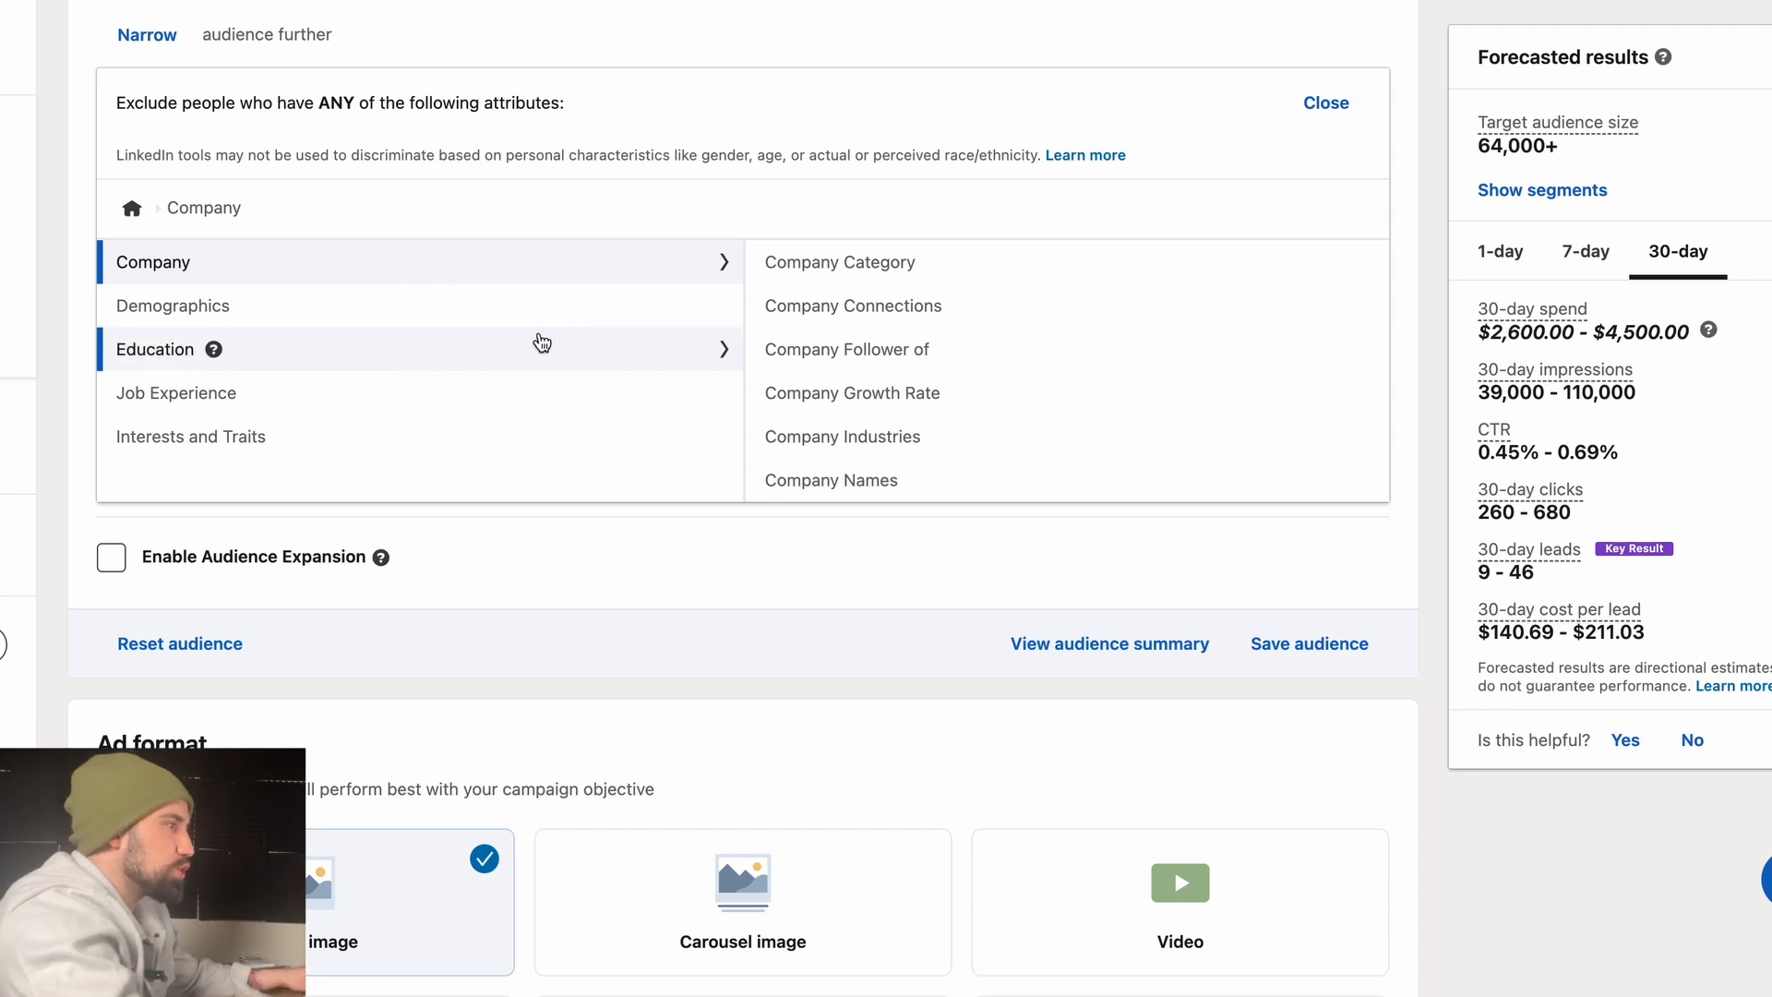
{"action": "left_click", "coordinate": [514, 323]}
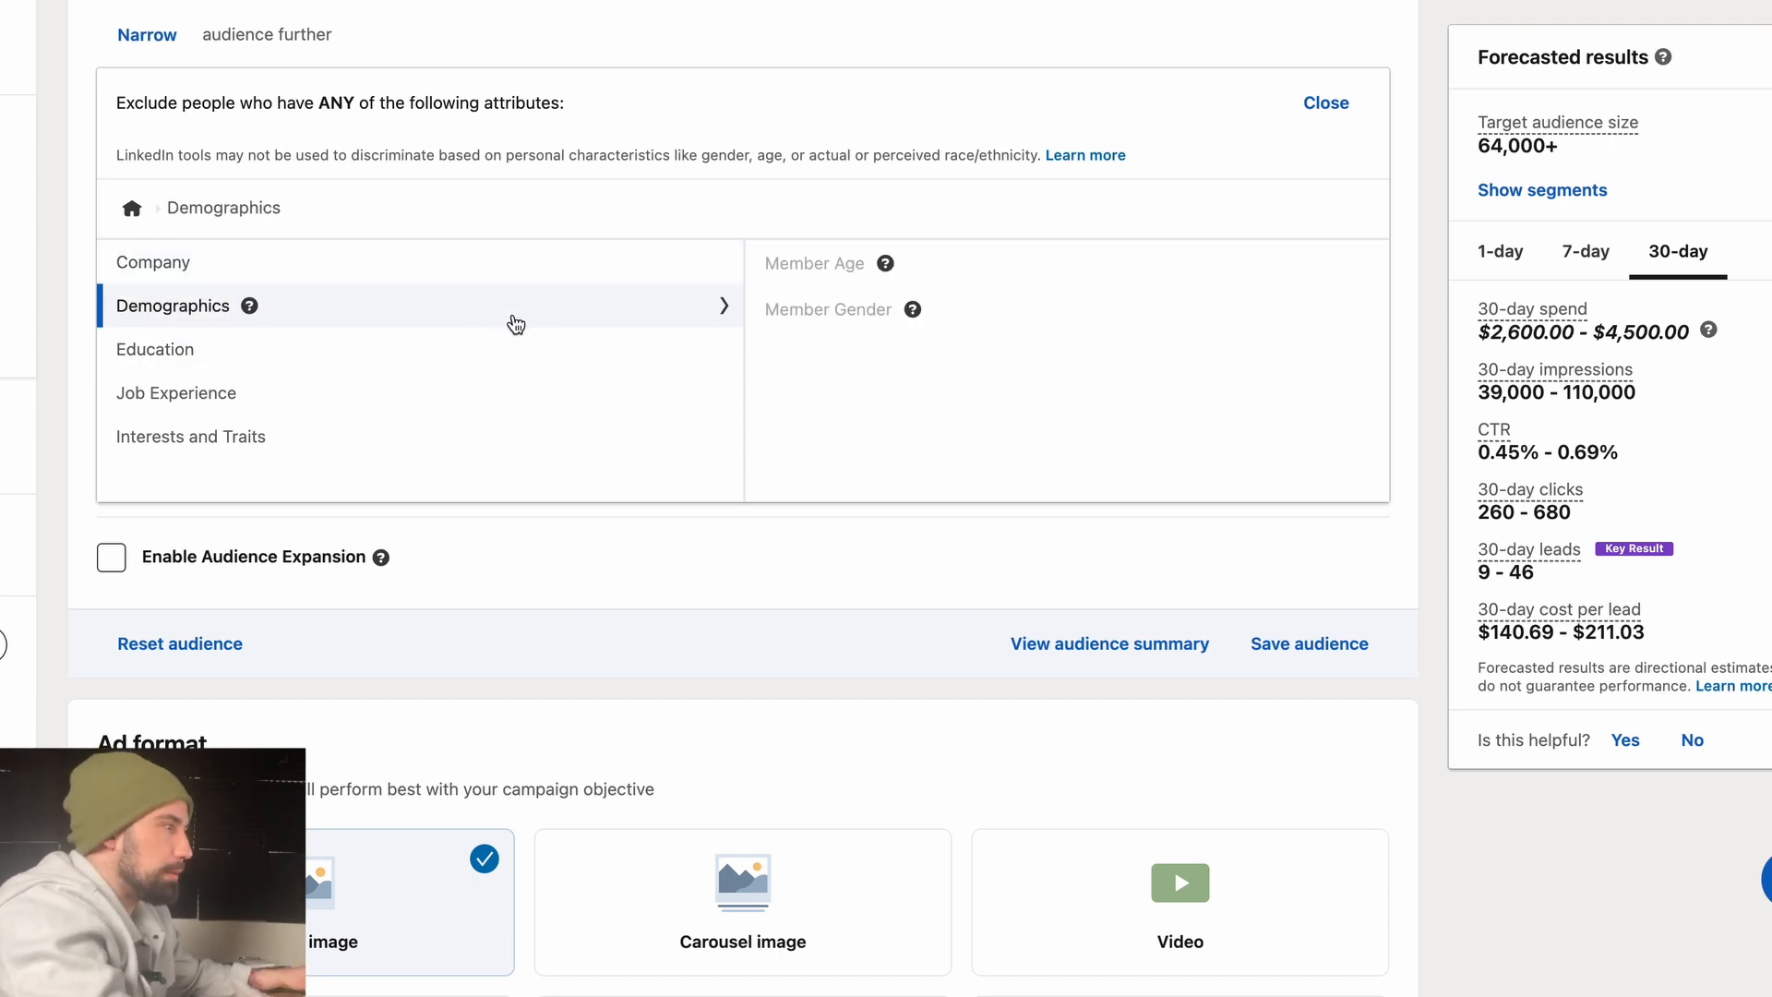
{"action": "mouse_move", "coordinate": [885, 263]}
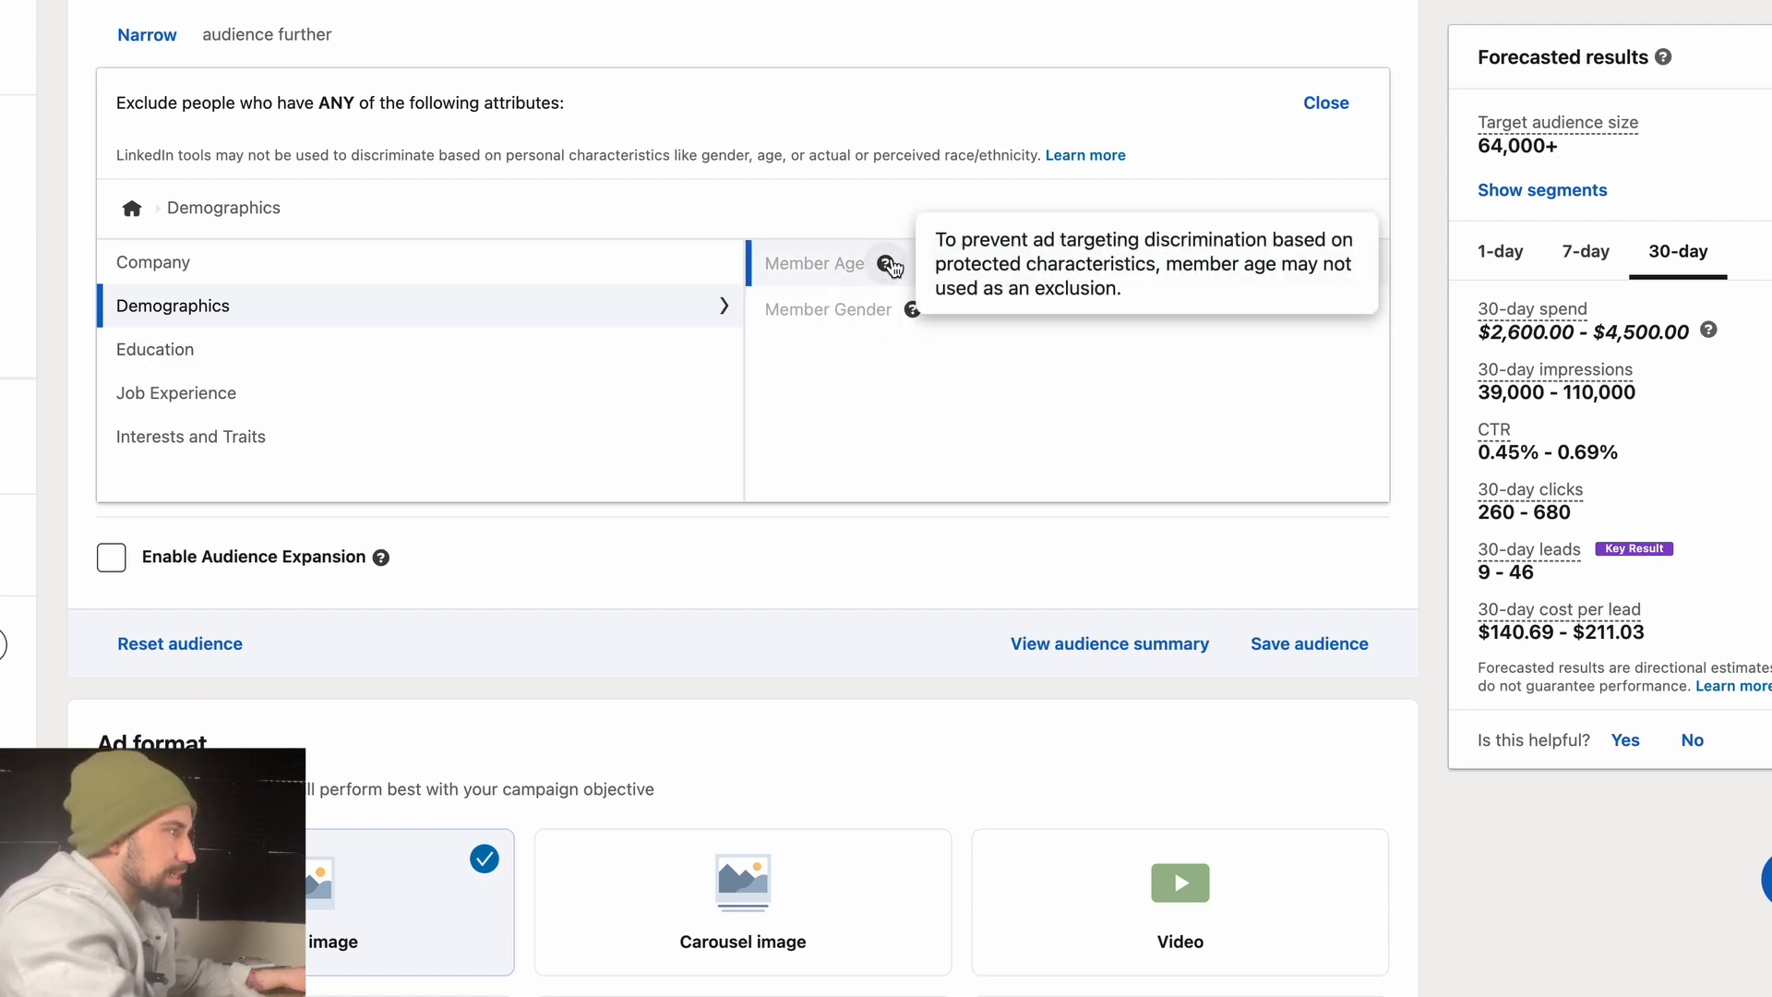
{"action": "left_click", "coordinate": [281, 357]}
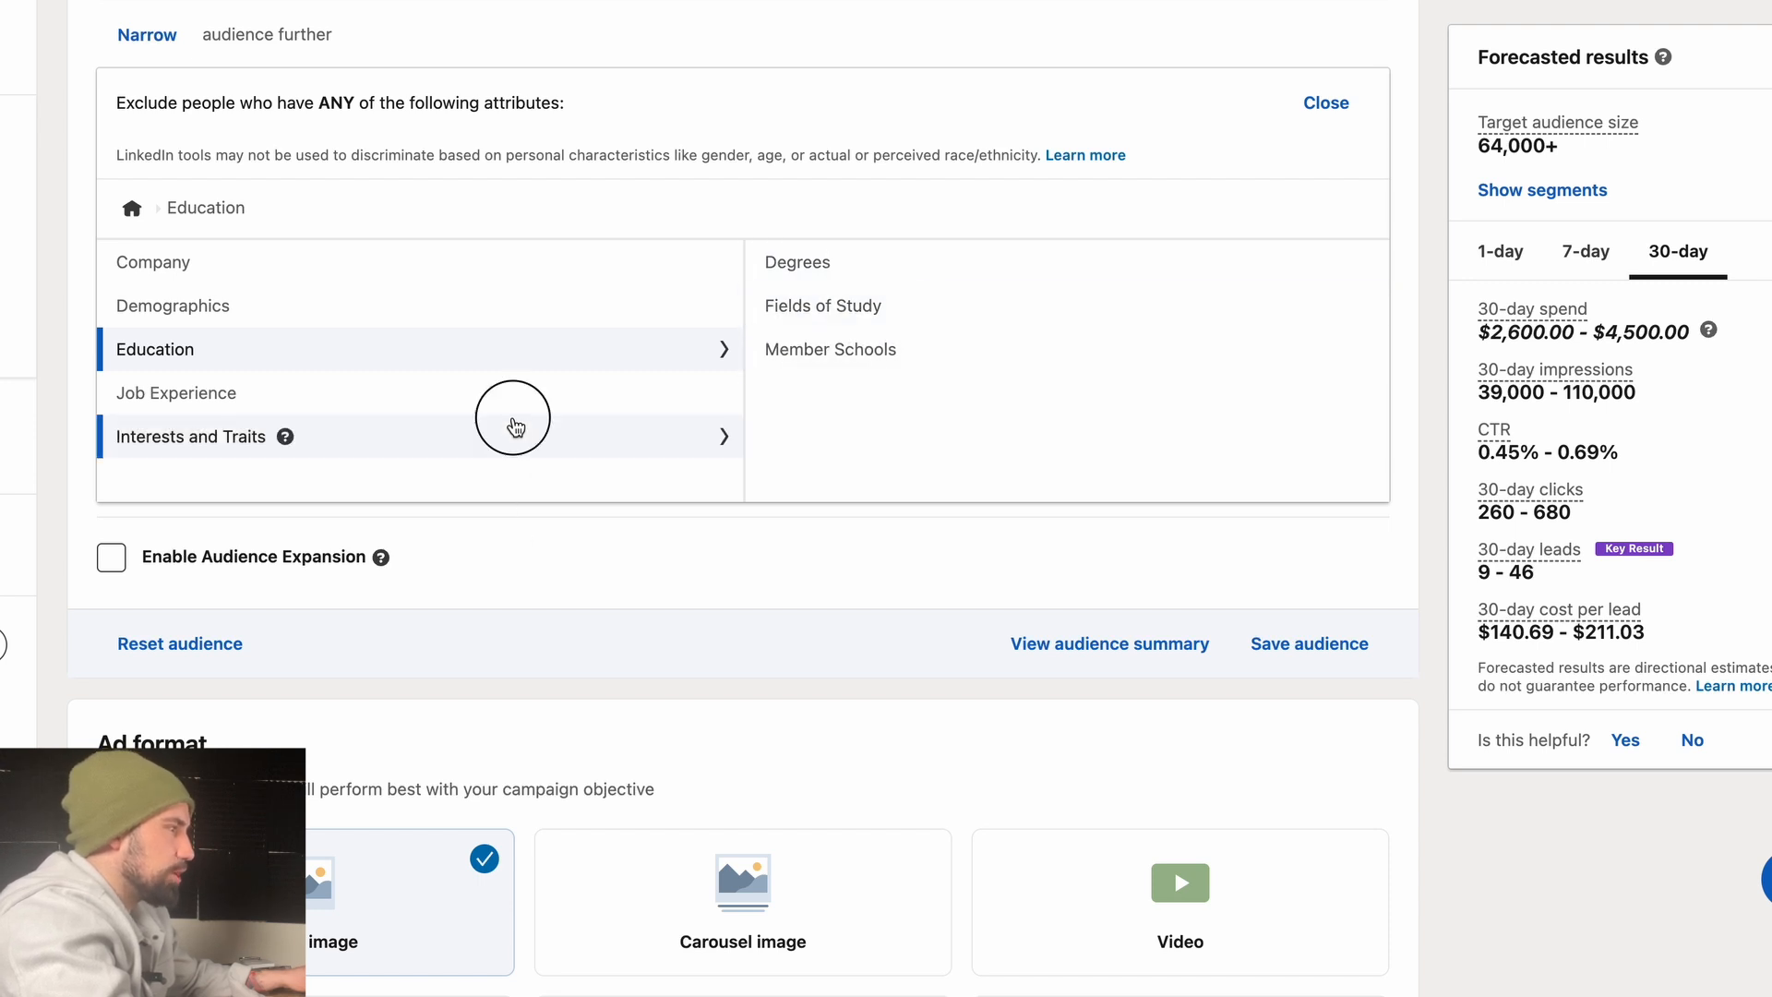
{"action": "left_click", "coordinate": [513, 427]}
{"action": "left_click", "coordinate": [507, 397]}
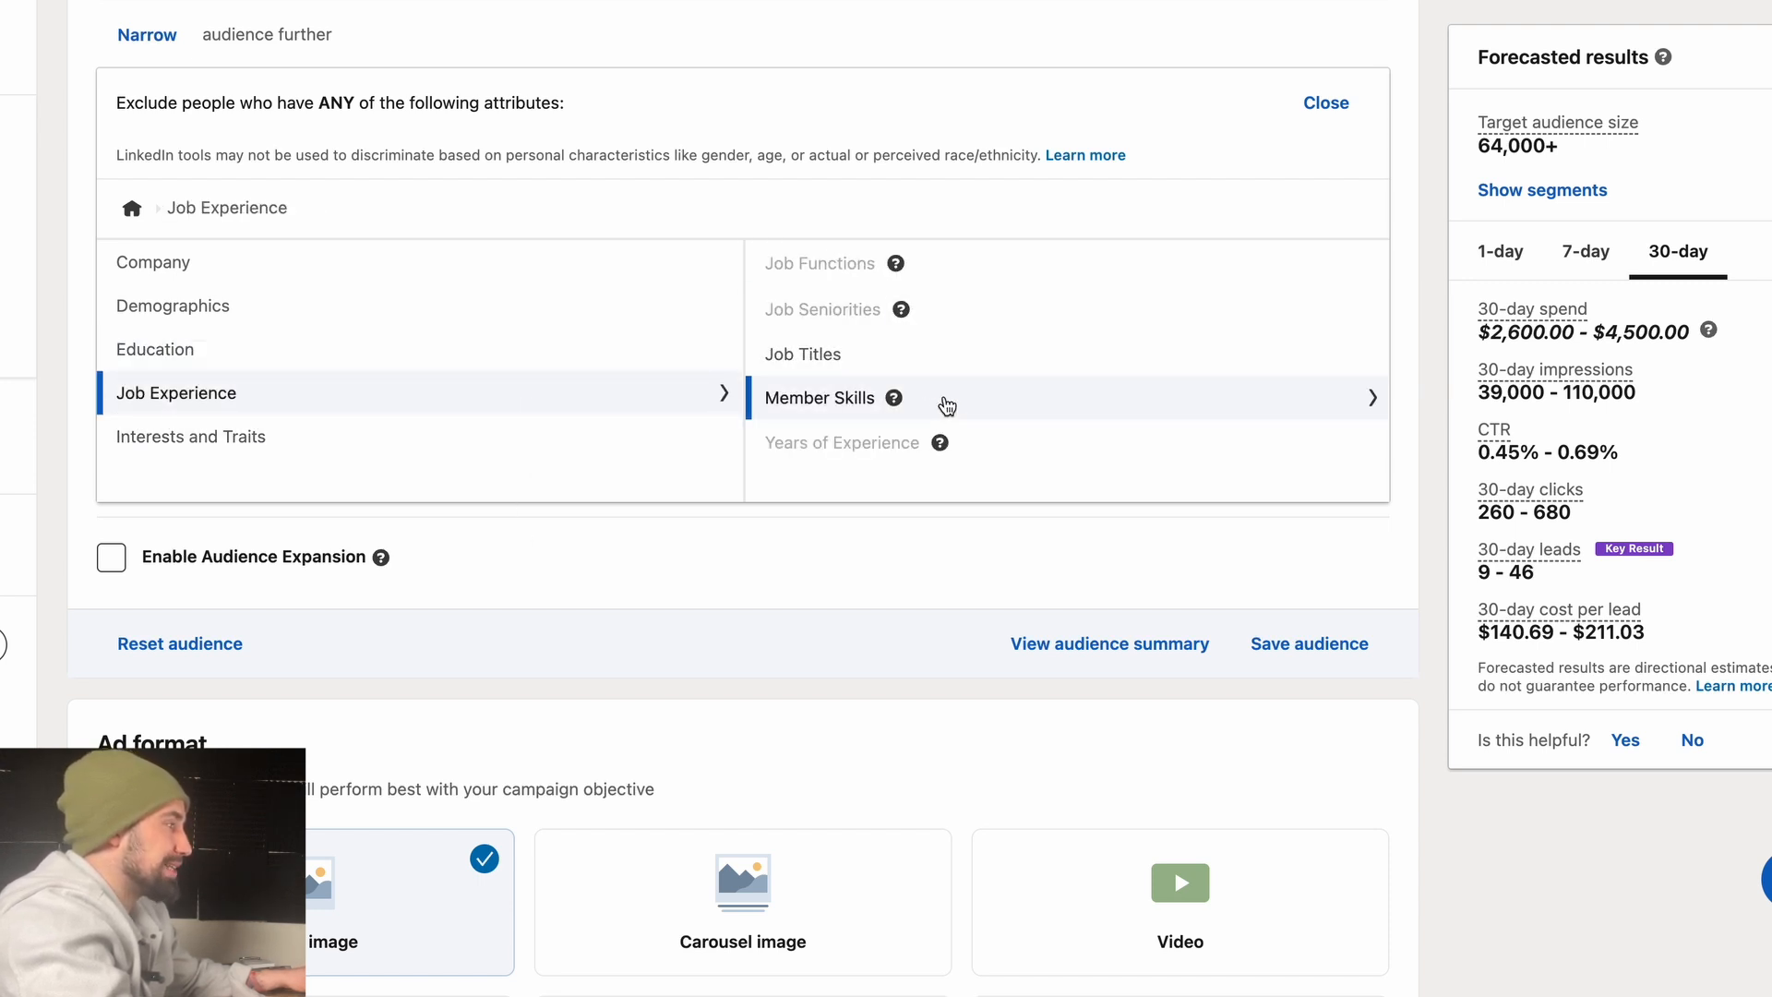
{"action": "left_click", "coordinate": [403, 440]}
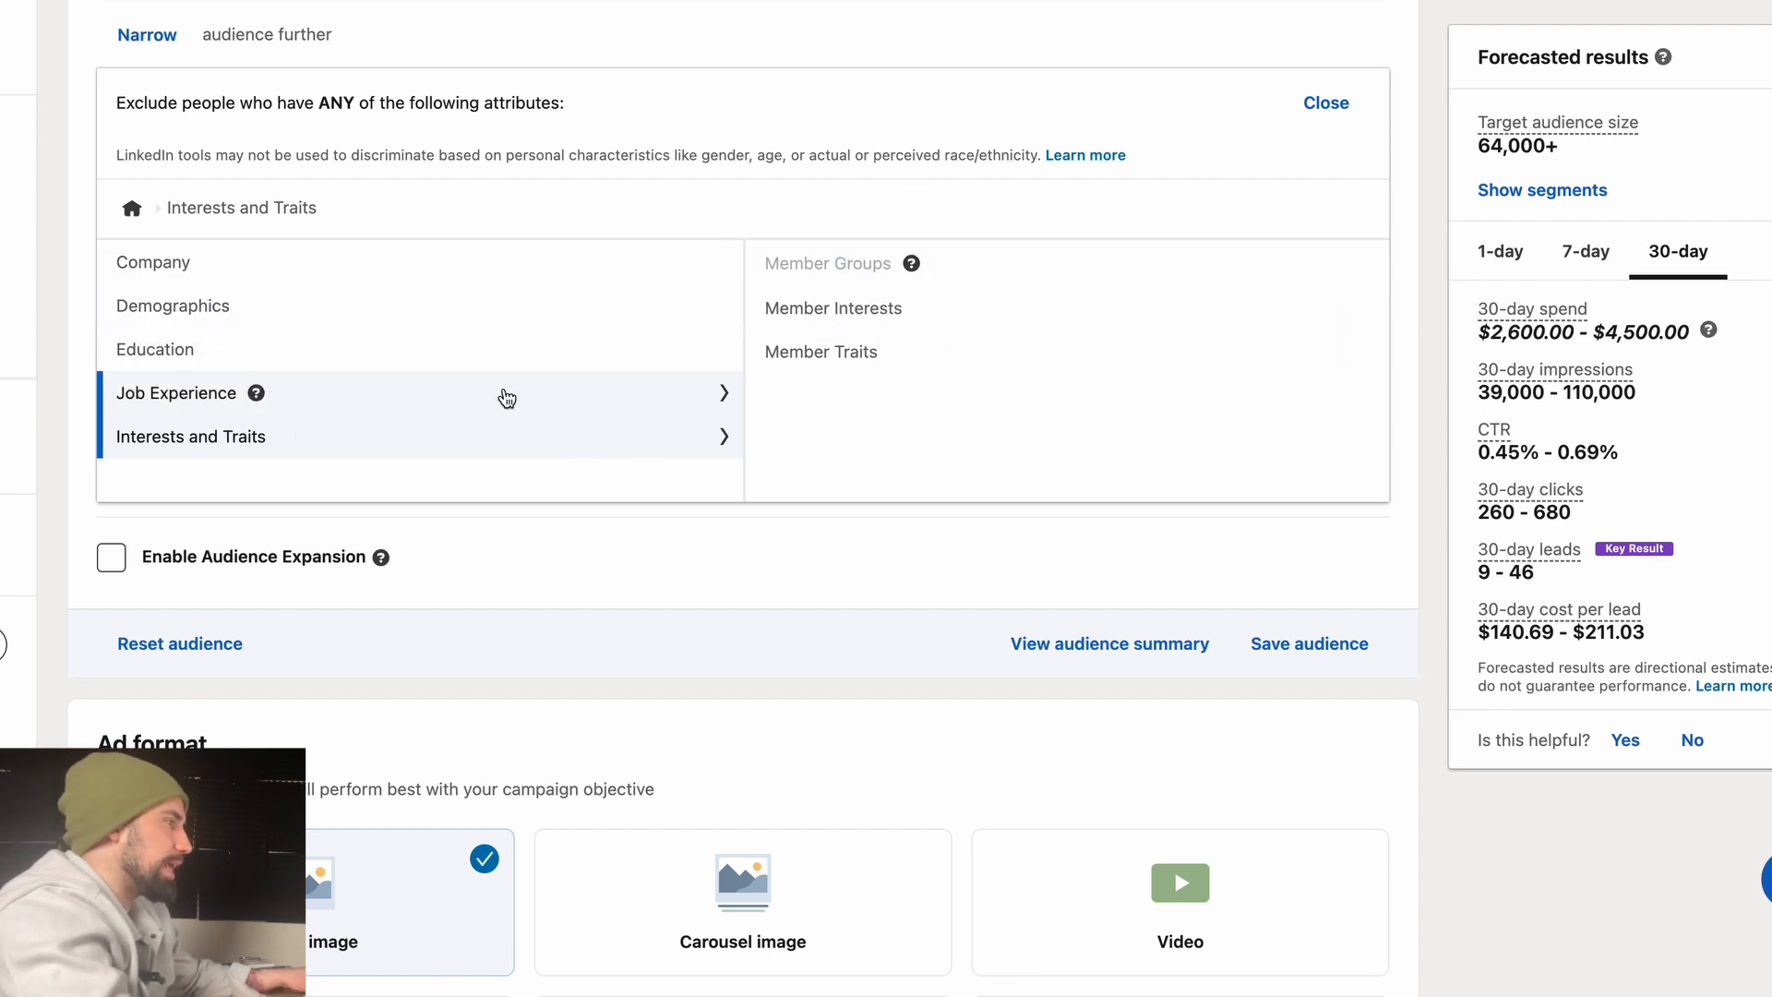
{"action": "left_click", "coordinate": [1328, 104]}
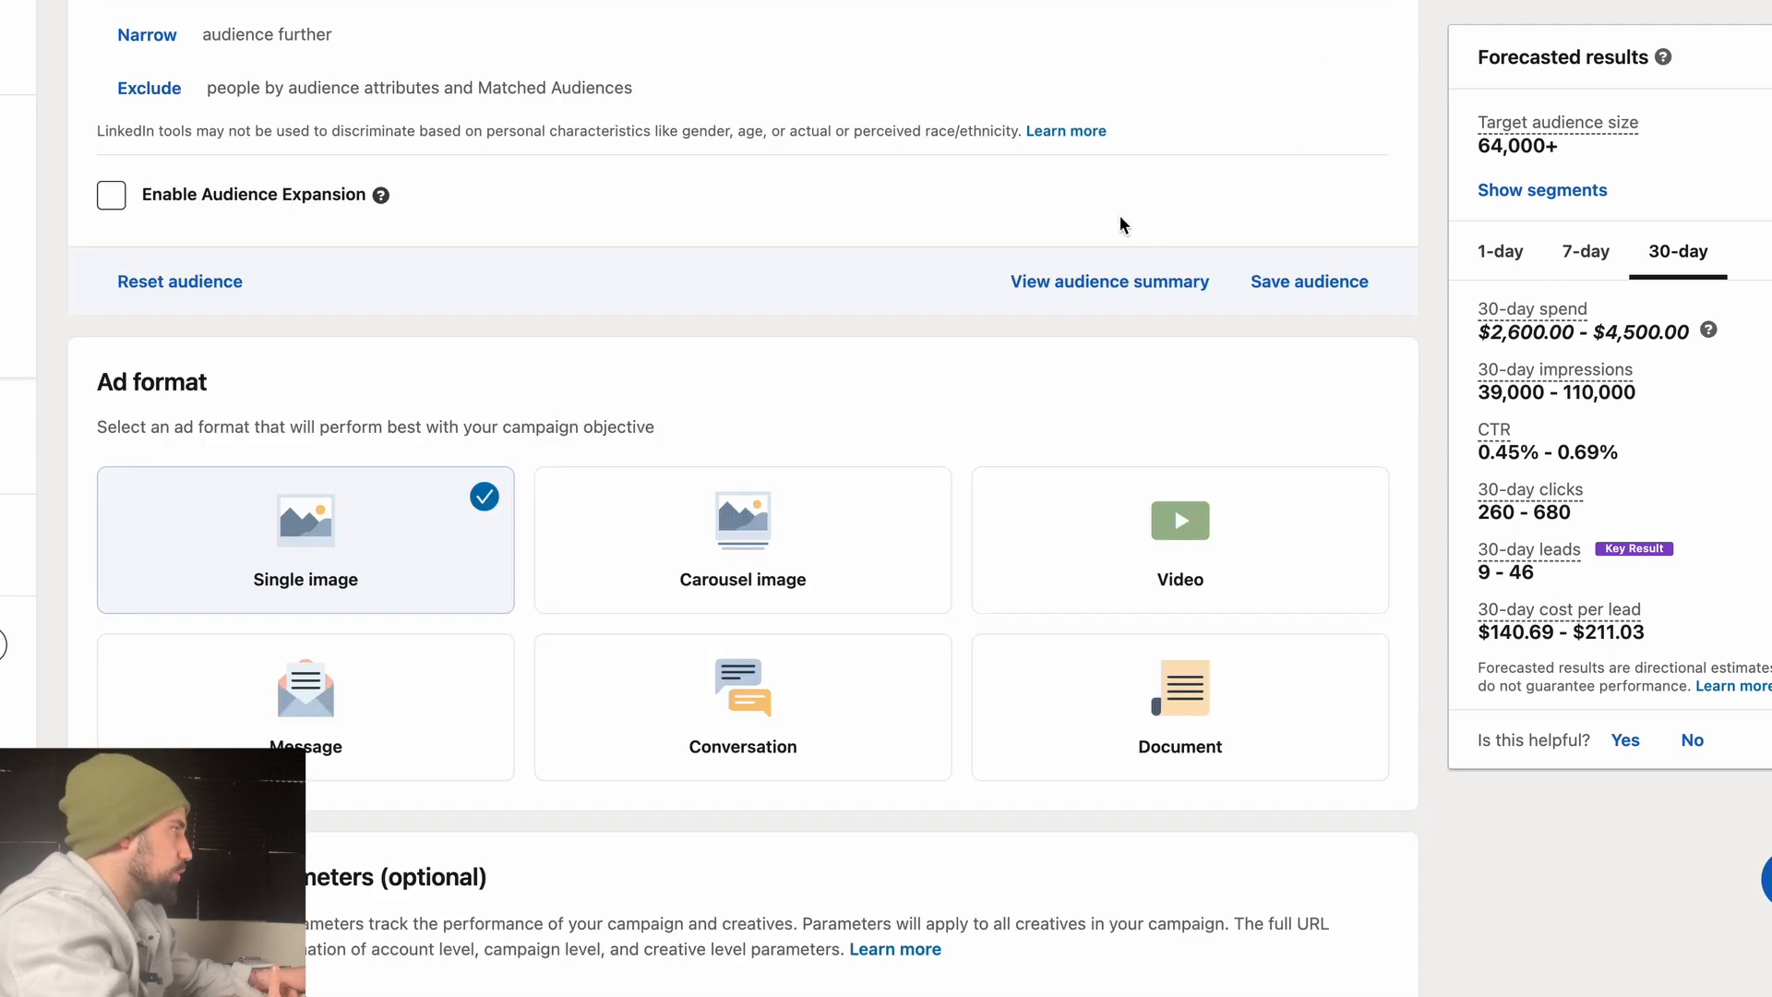
- Extend the campaign name to "Single Image - CEO in certain"
{"action": "scroll", "coordinate": [1034, 277], "scroll_direction": "up", "scroll_amount": 2}
{"action": "scroll", "coordinate": [582, 452], "scroll_direction": "down", "scroll_amount": 5}
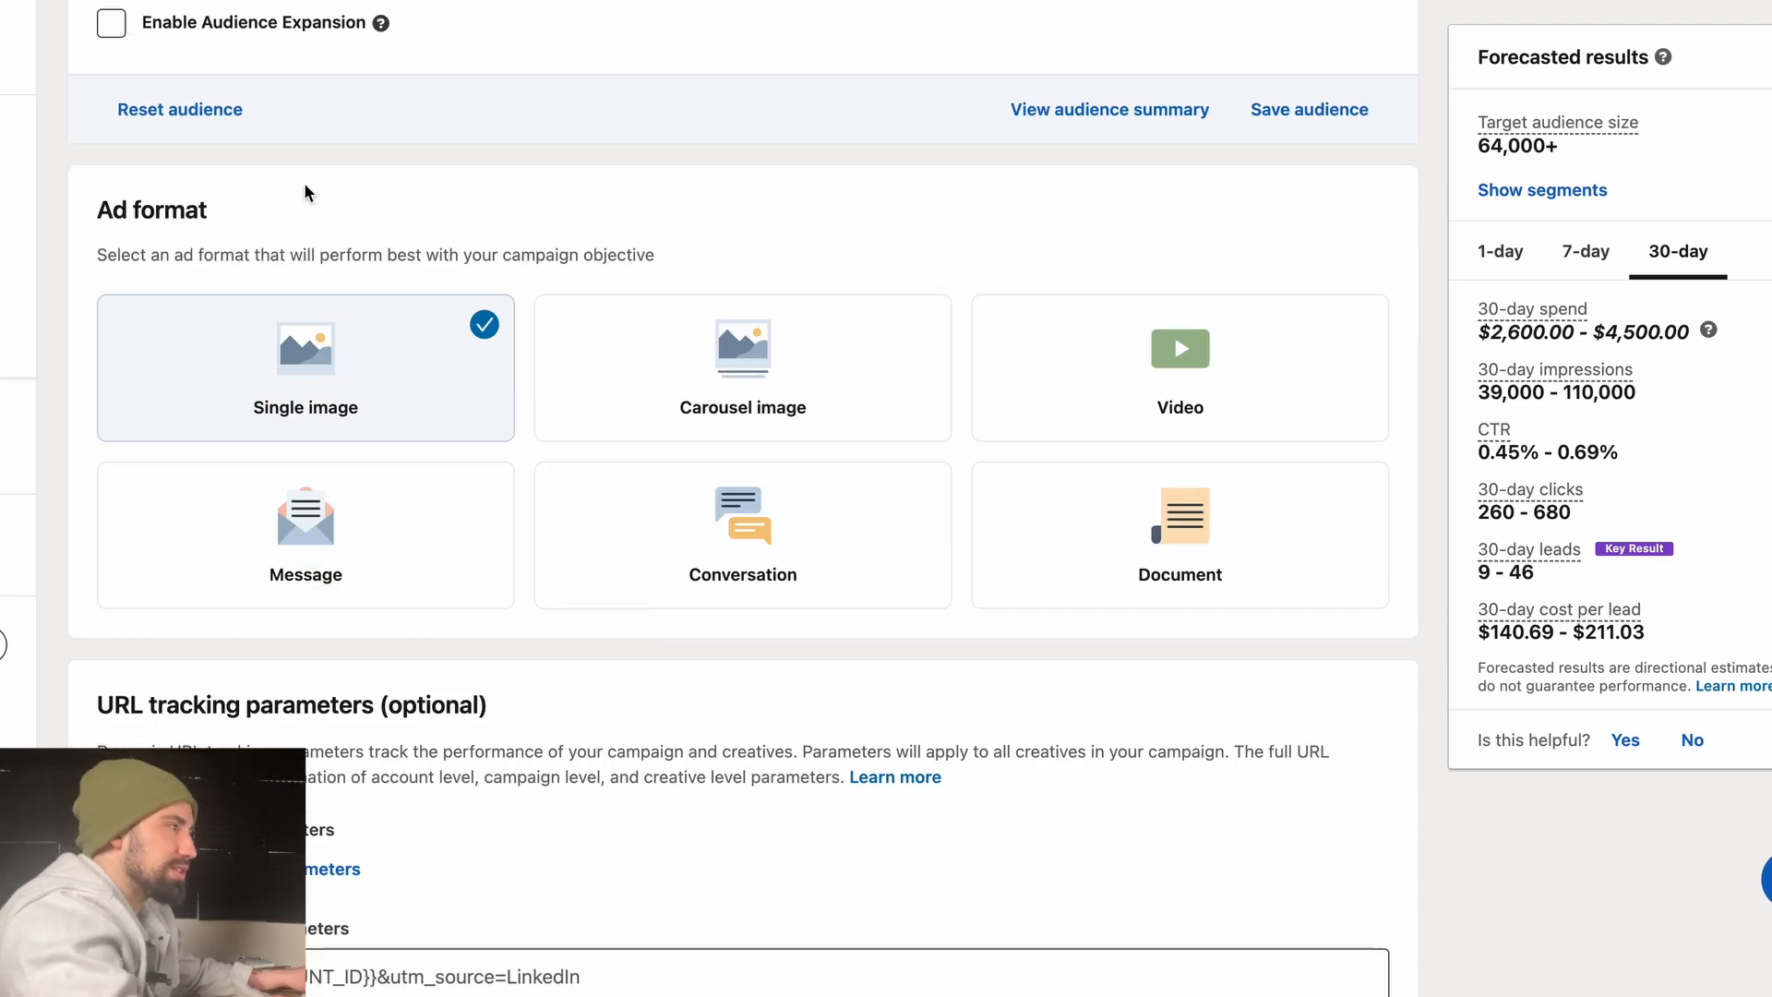
{"action": "scroll", "coordinate": [332, 129], "scroll_direction": "up", "scroll_amount": 20}
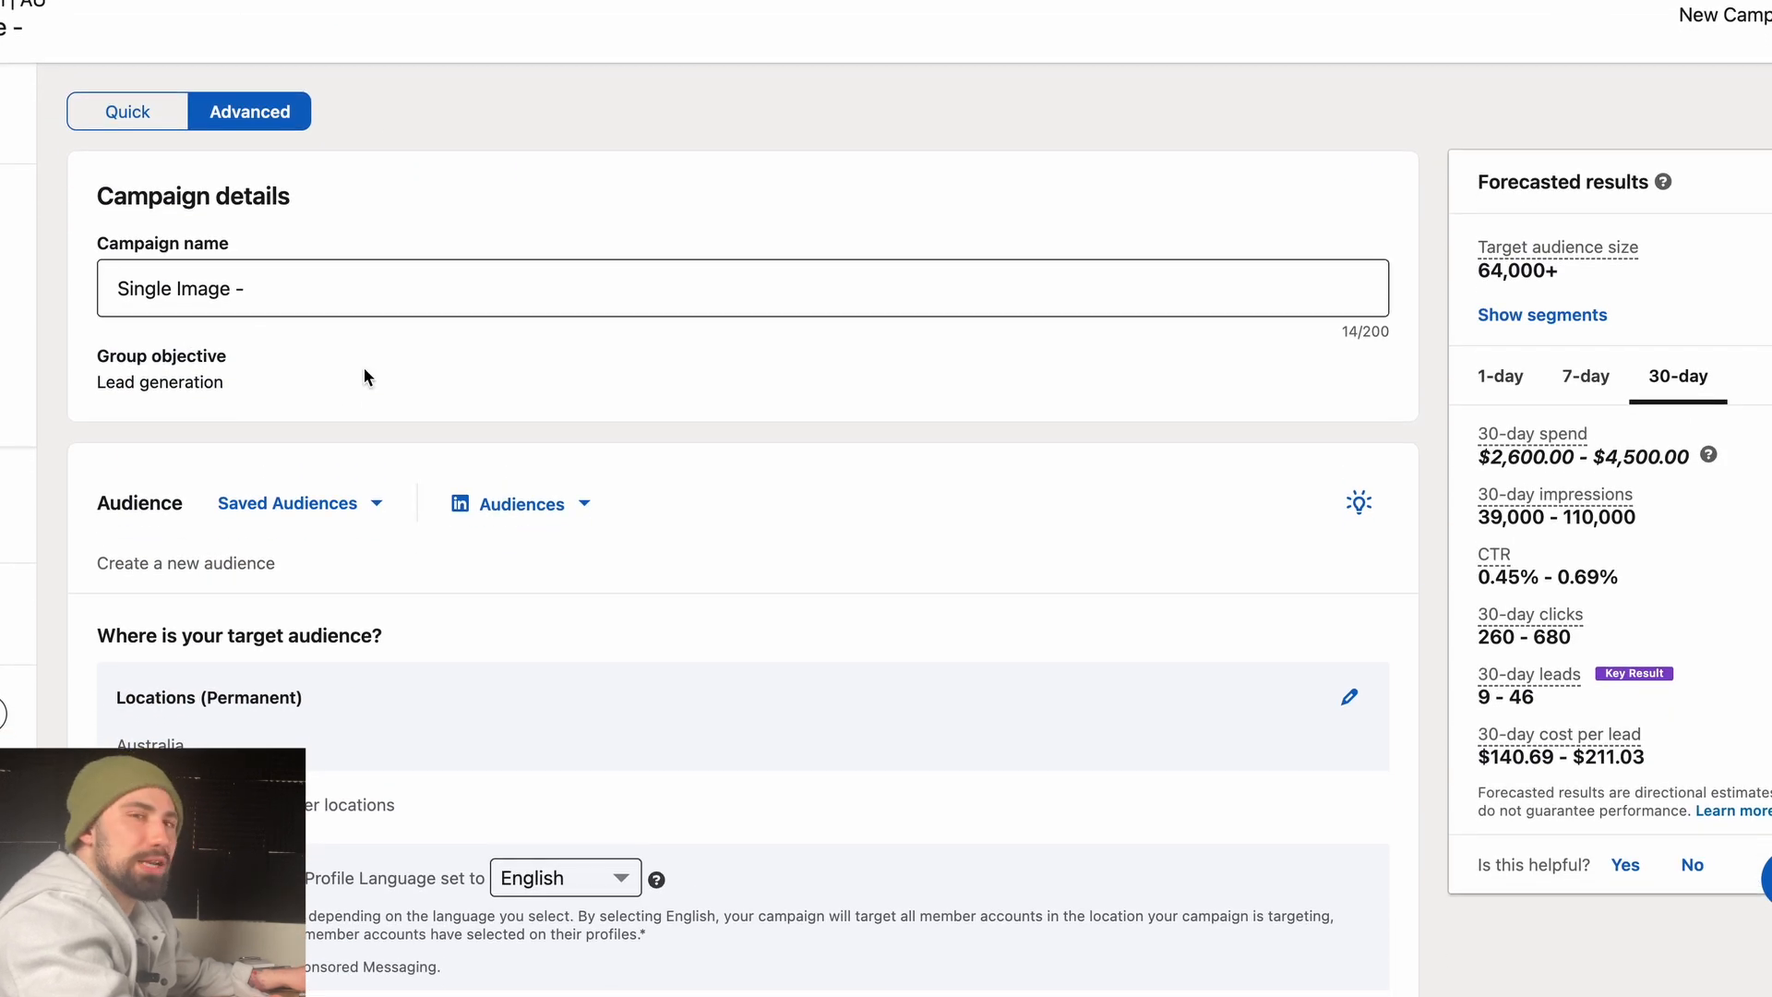
{"action": "left_click", "coordinate": [456, 291]}
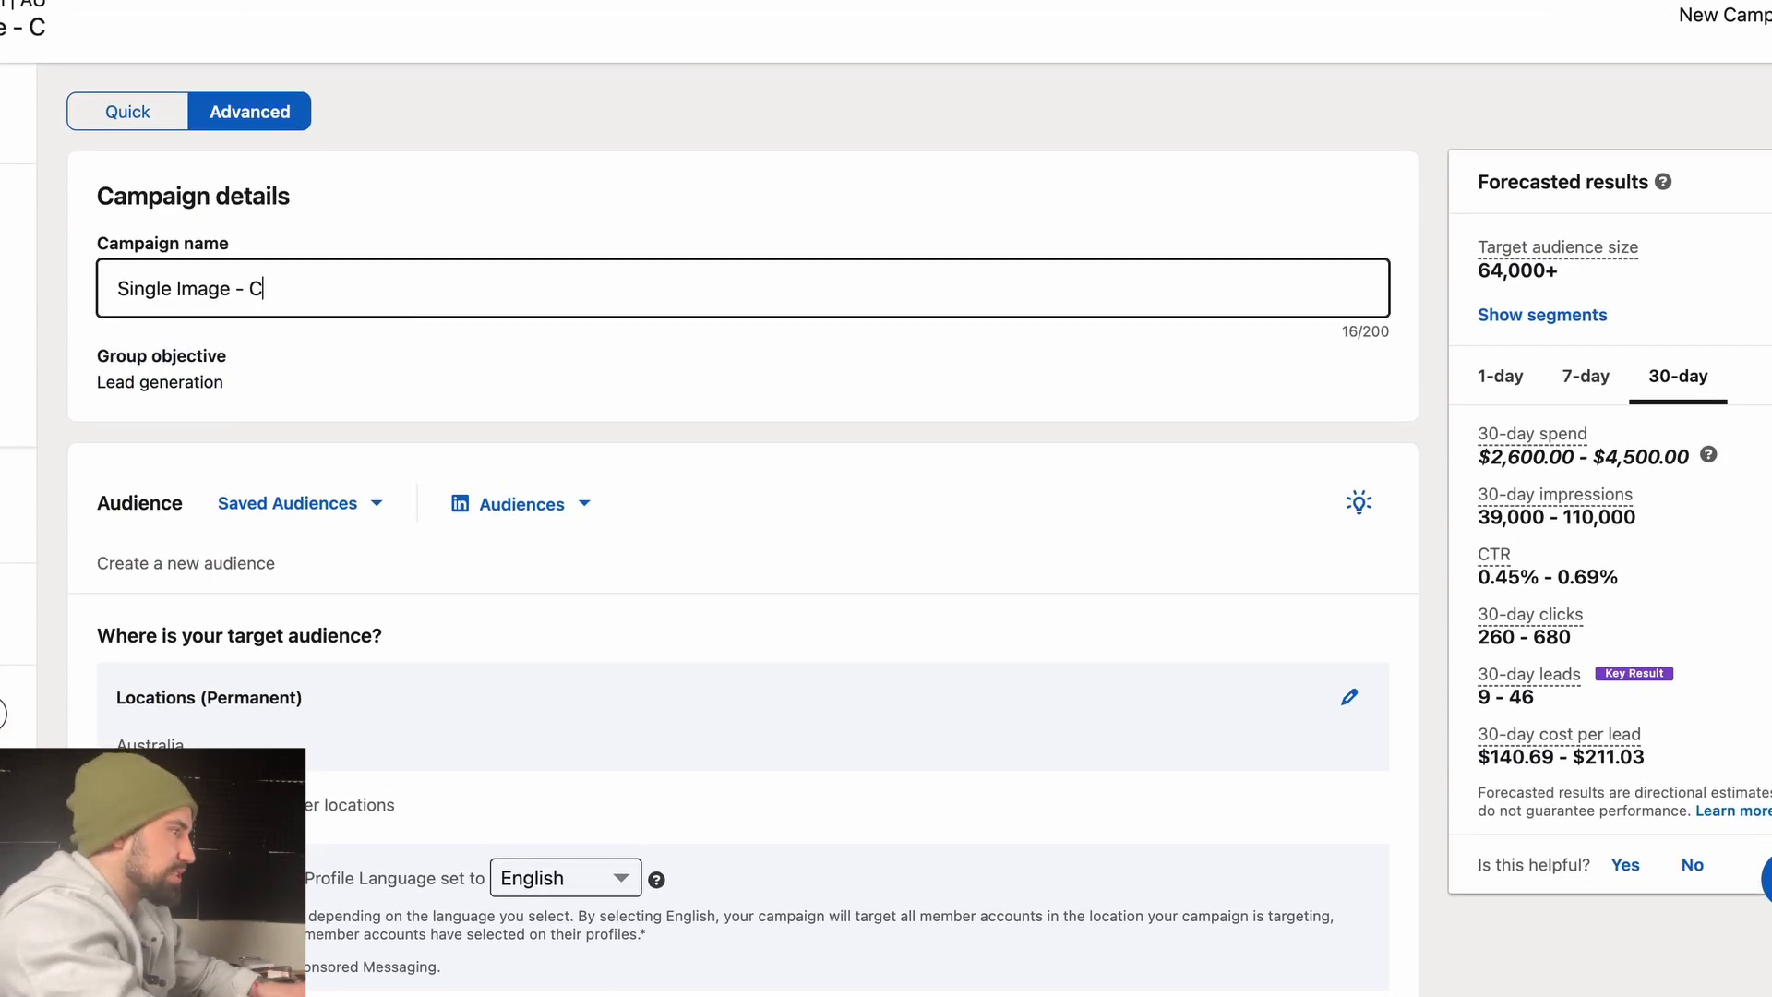
{"action": "key", "text": "Caps_Lock"}
{"action": "type", "text": "CEO "}
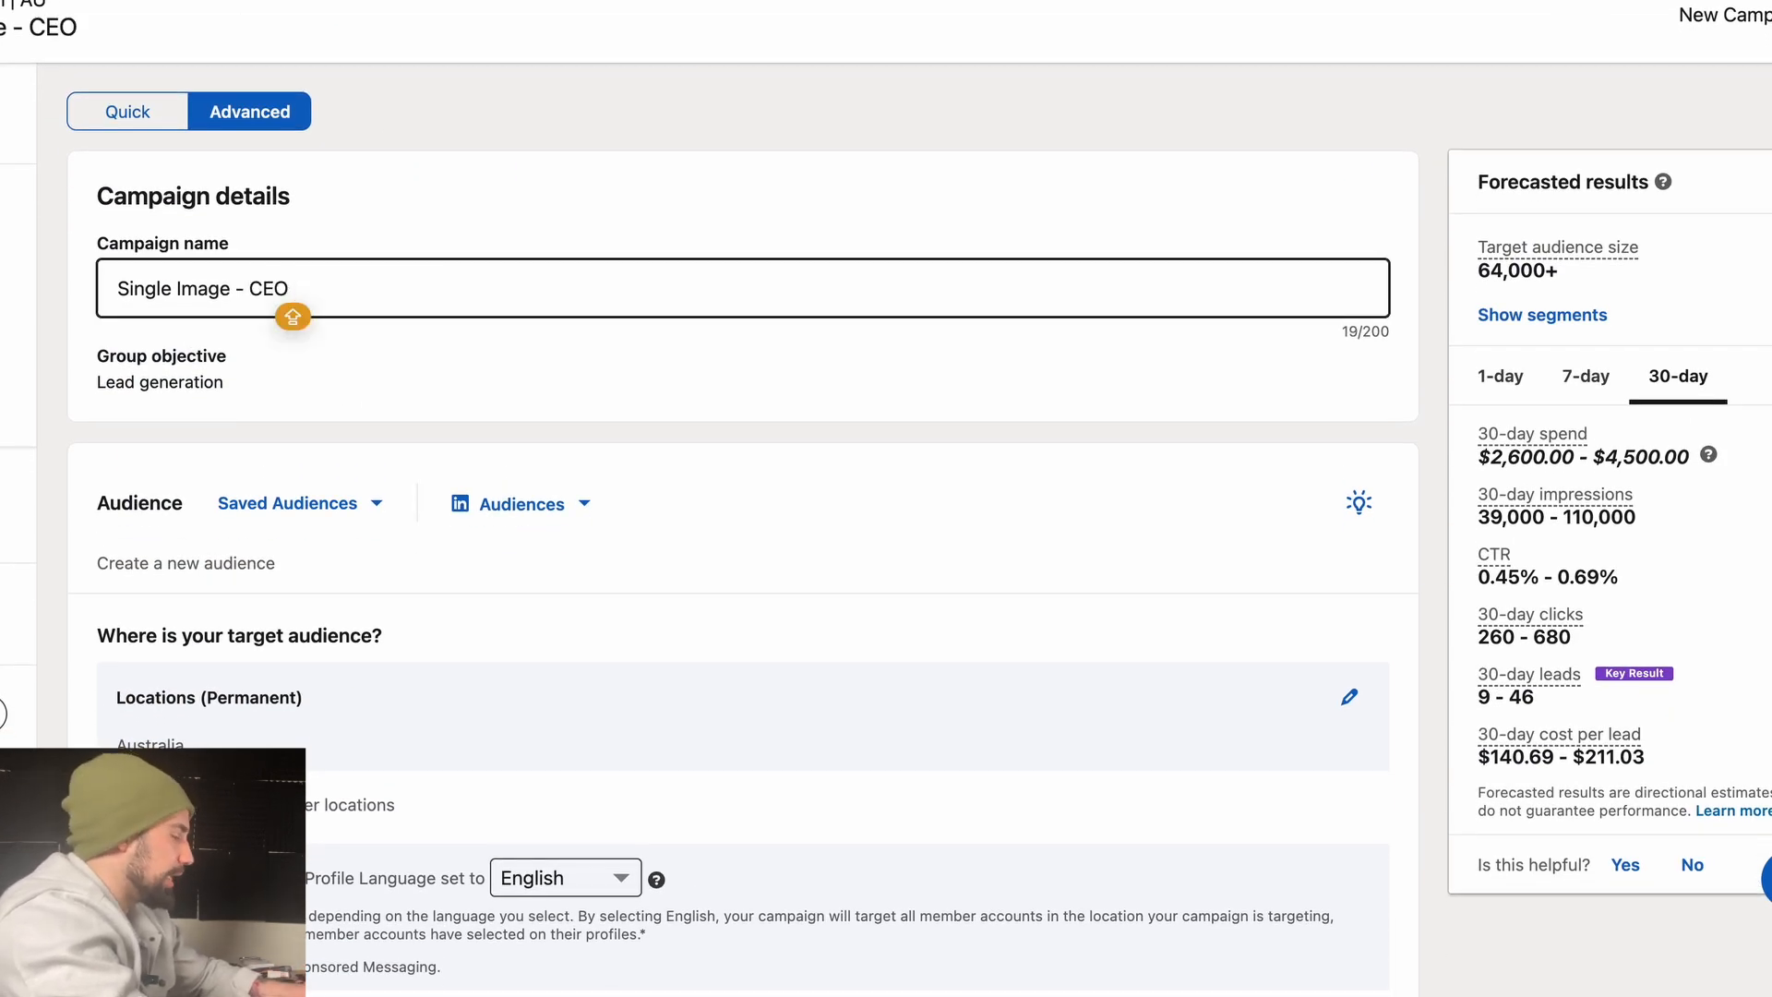
{"action": "type", "text": "in certain ,"}
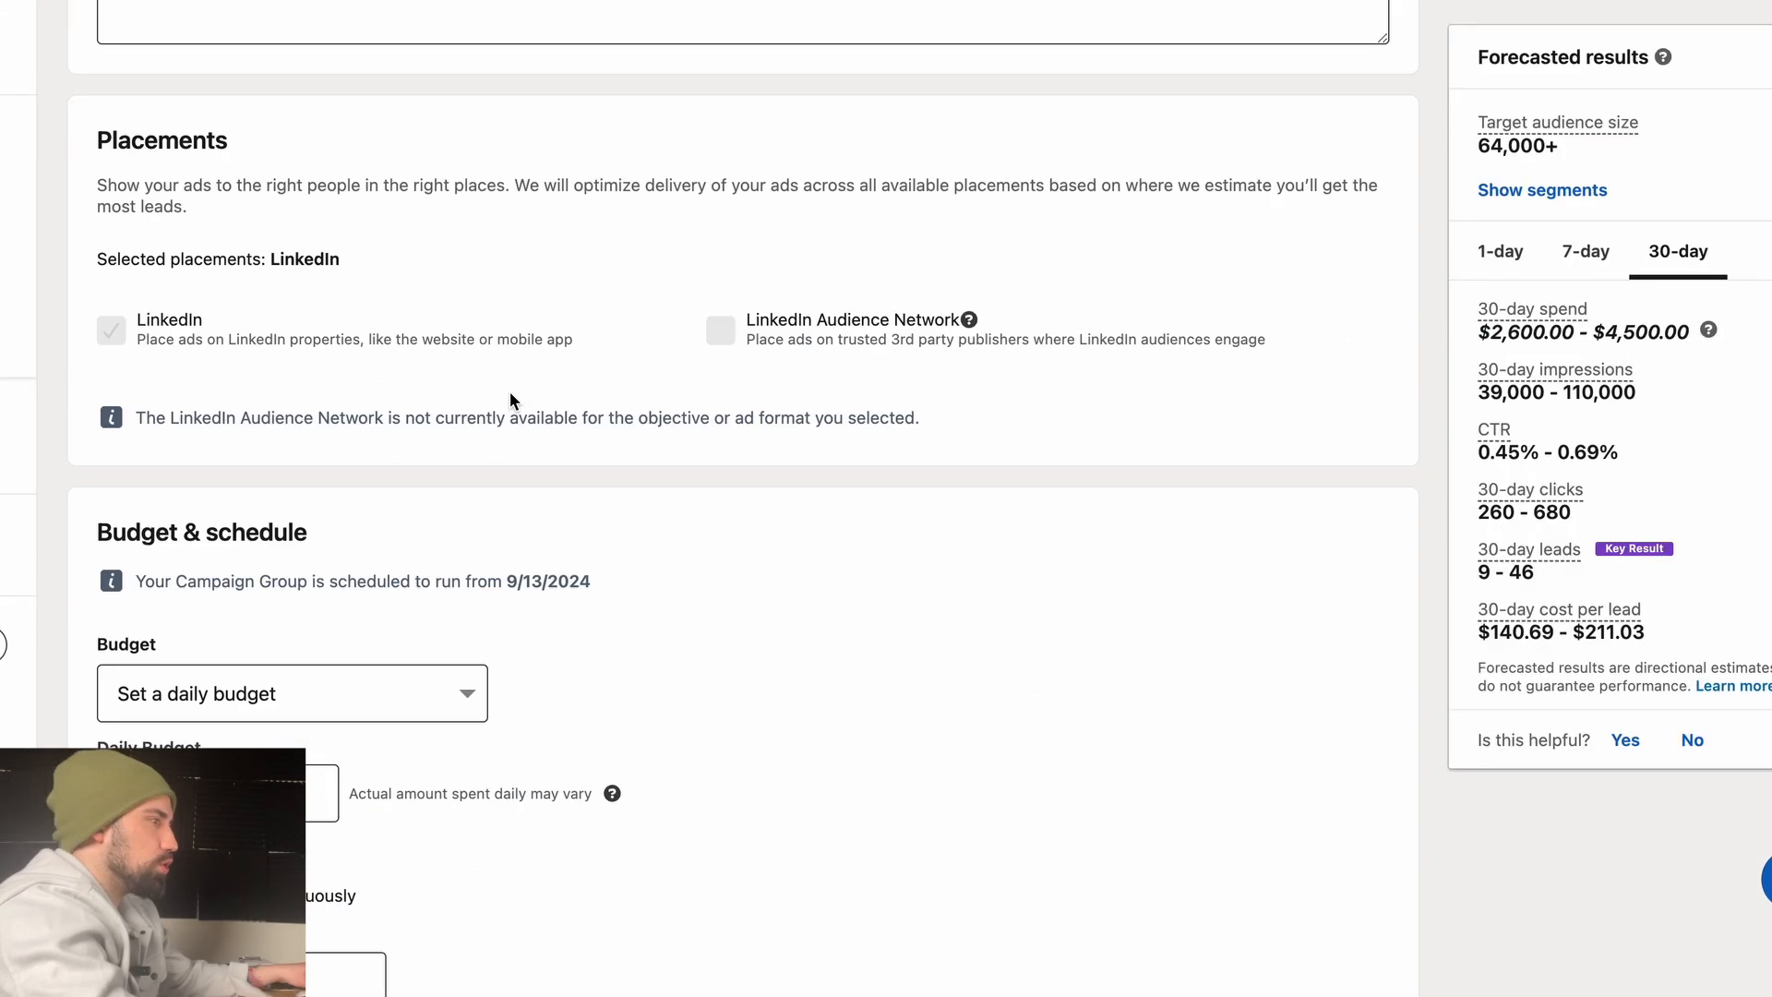
- Switch the ad format to Document to compare its forecast, and return it to Single image
{"action": "scroll", "coordinate": [508, 406], "scroll_direction": "up", "scroll_amount": 8}
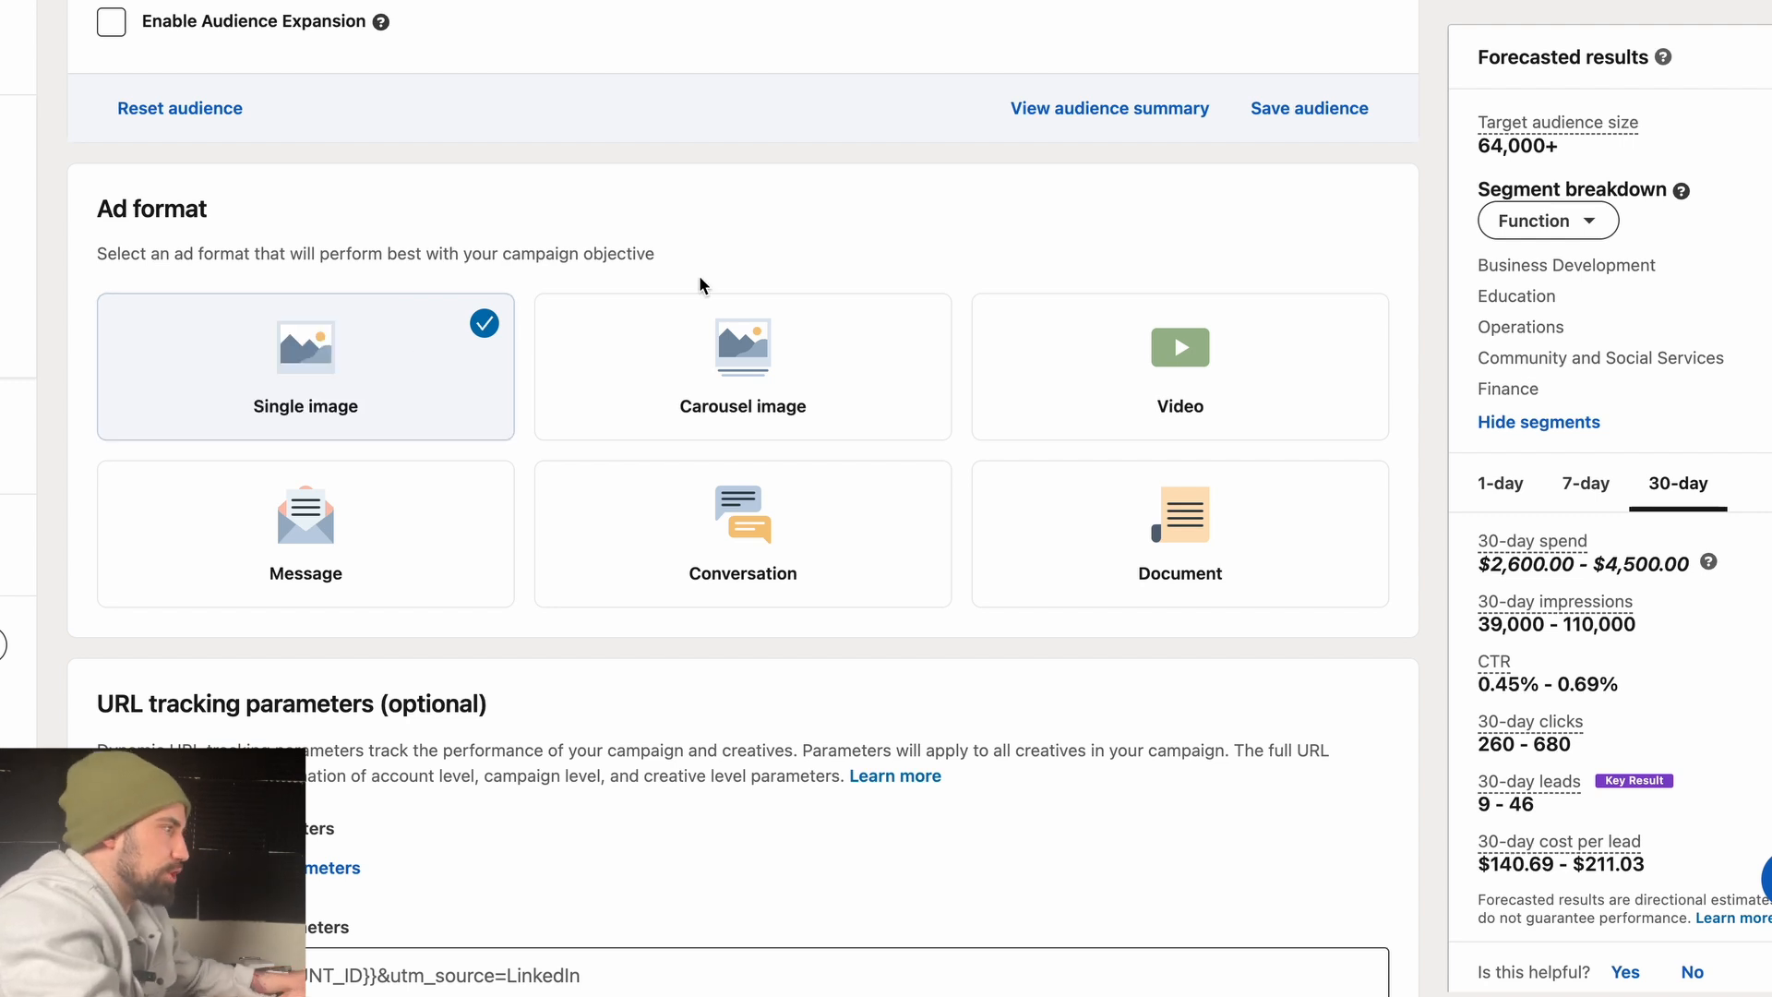
{"action": "left_click", "coordinate": [1202, 549]}
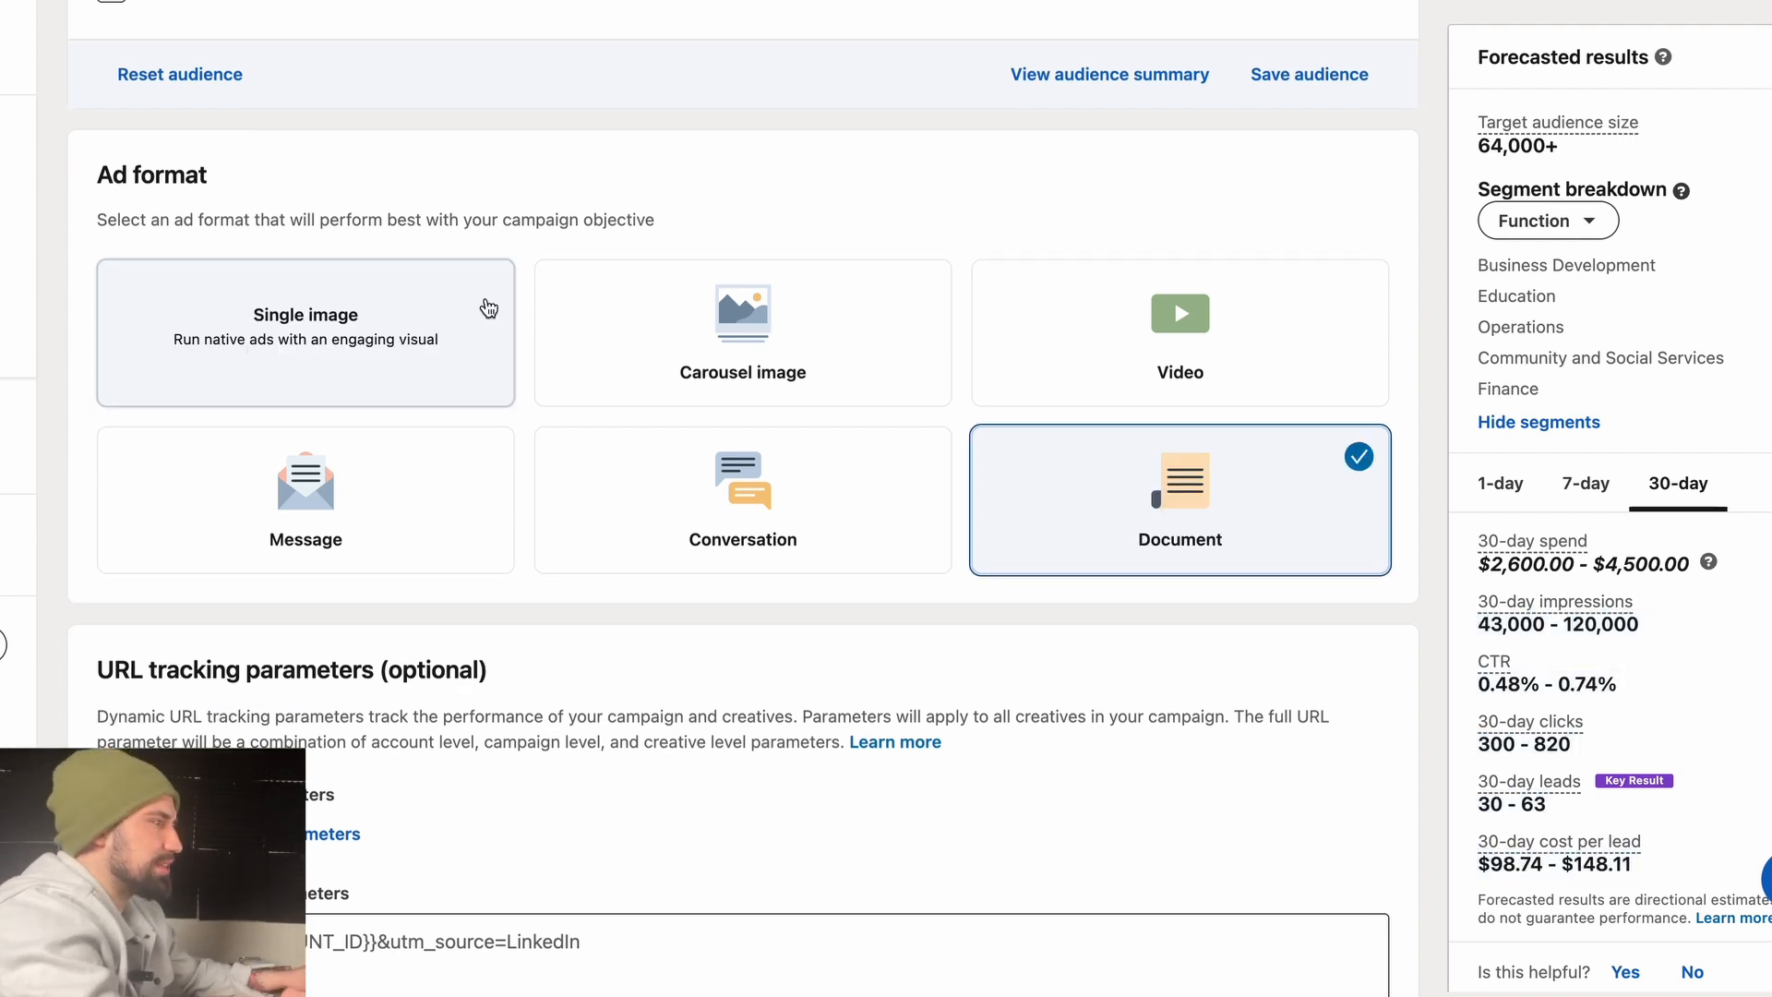
{"action": "left_click", "coordinate": [487, 314]}
- Review the URL tracking parameters, the placements and the budget type choices, leaving the daily budget type selected
{"action": "scroll", "coordinate": [727, 738], "scroll_direction": "down", "scroll_amount": 6}
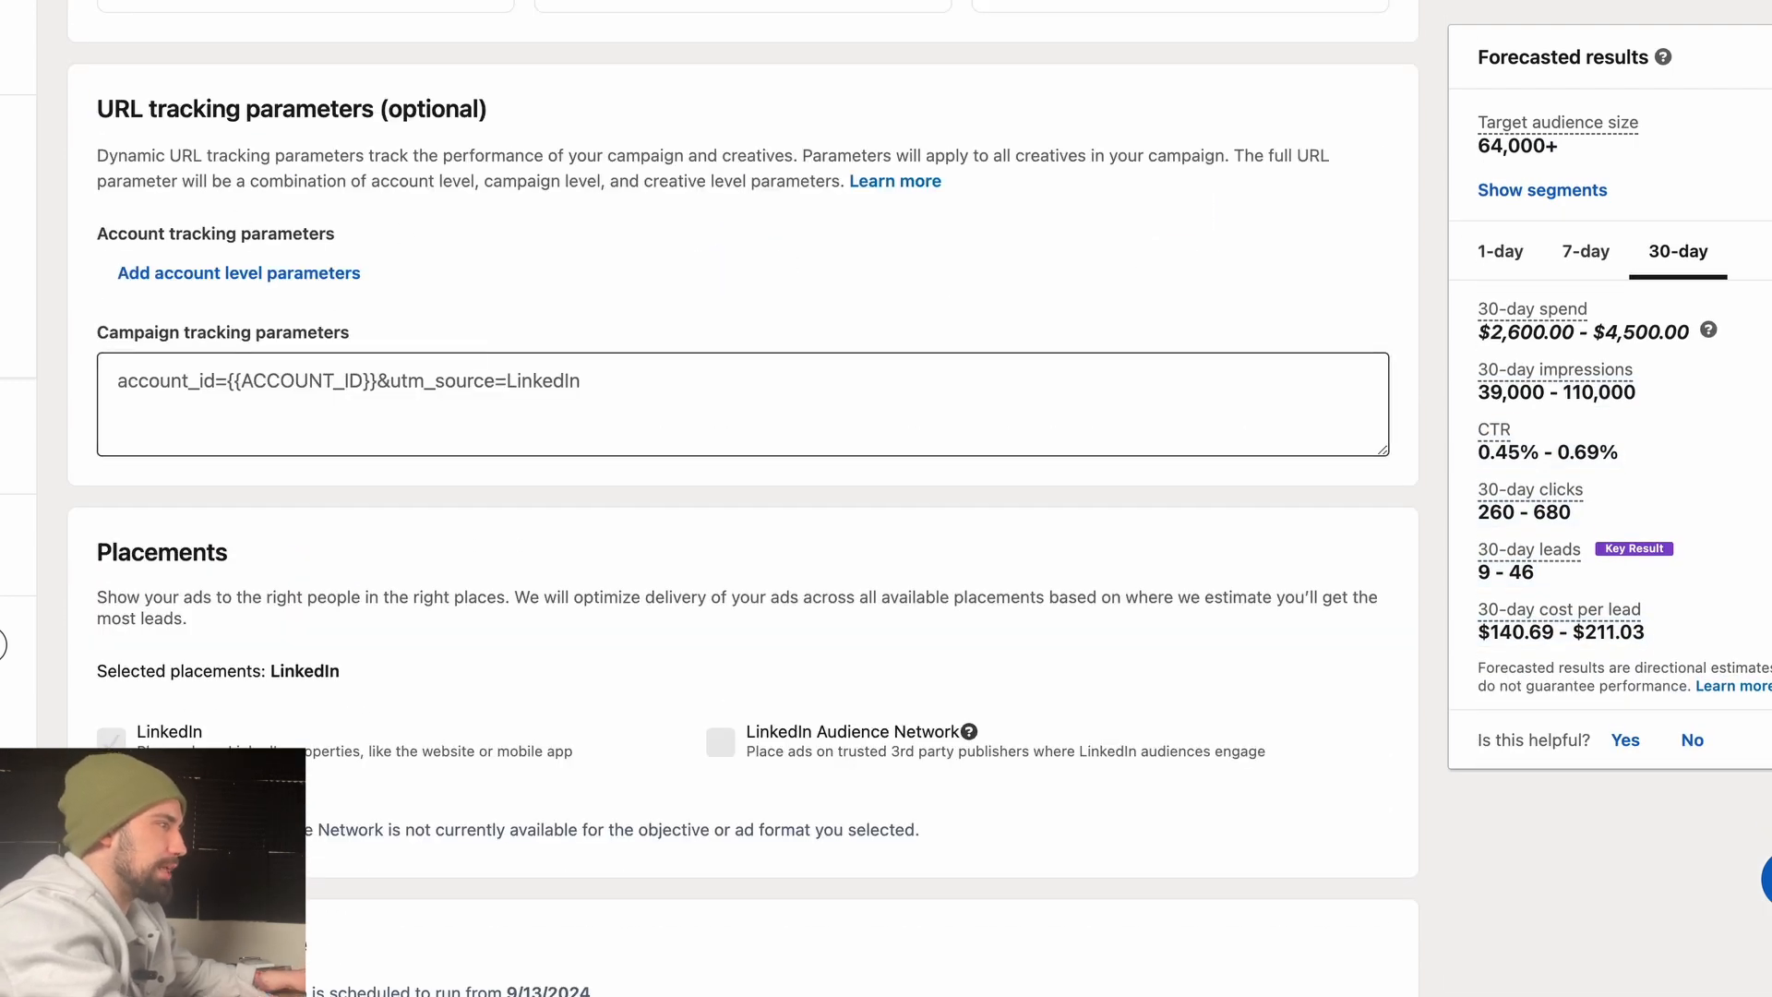
{"action": "scroll", "coordinate": [601, 297], "scroll_direction": "down", "scroll_amount": 1}
{"action": "scroll", "coordinate": [498, 101], "scroll_direction": "up", "scroll_amount": 2}
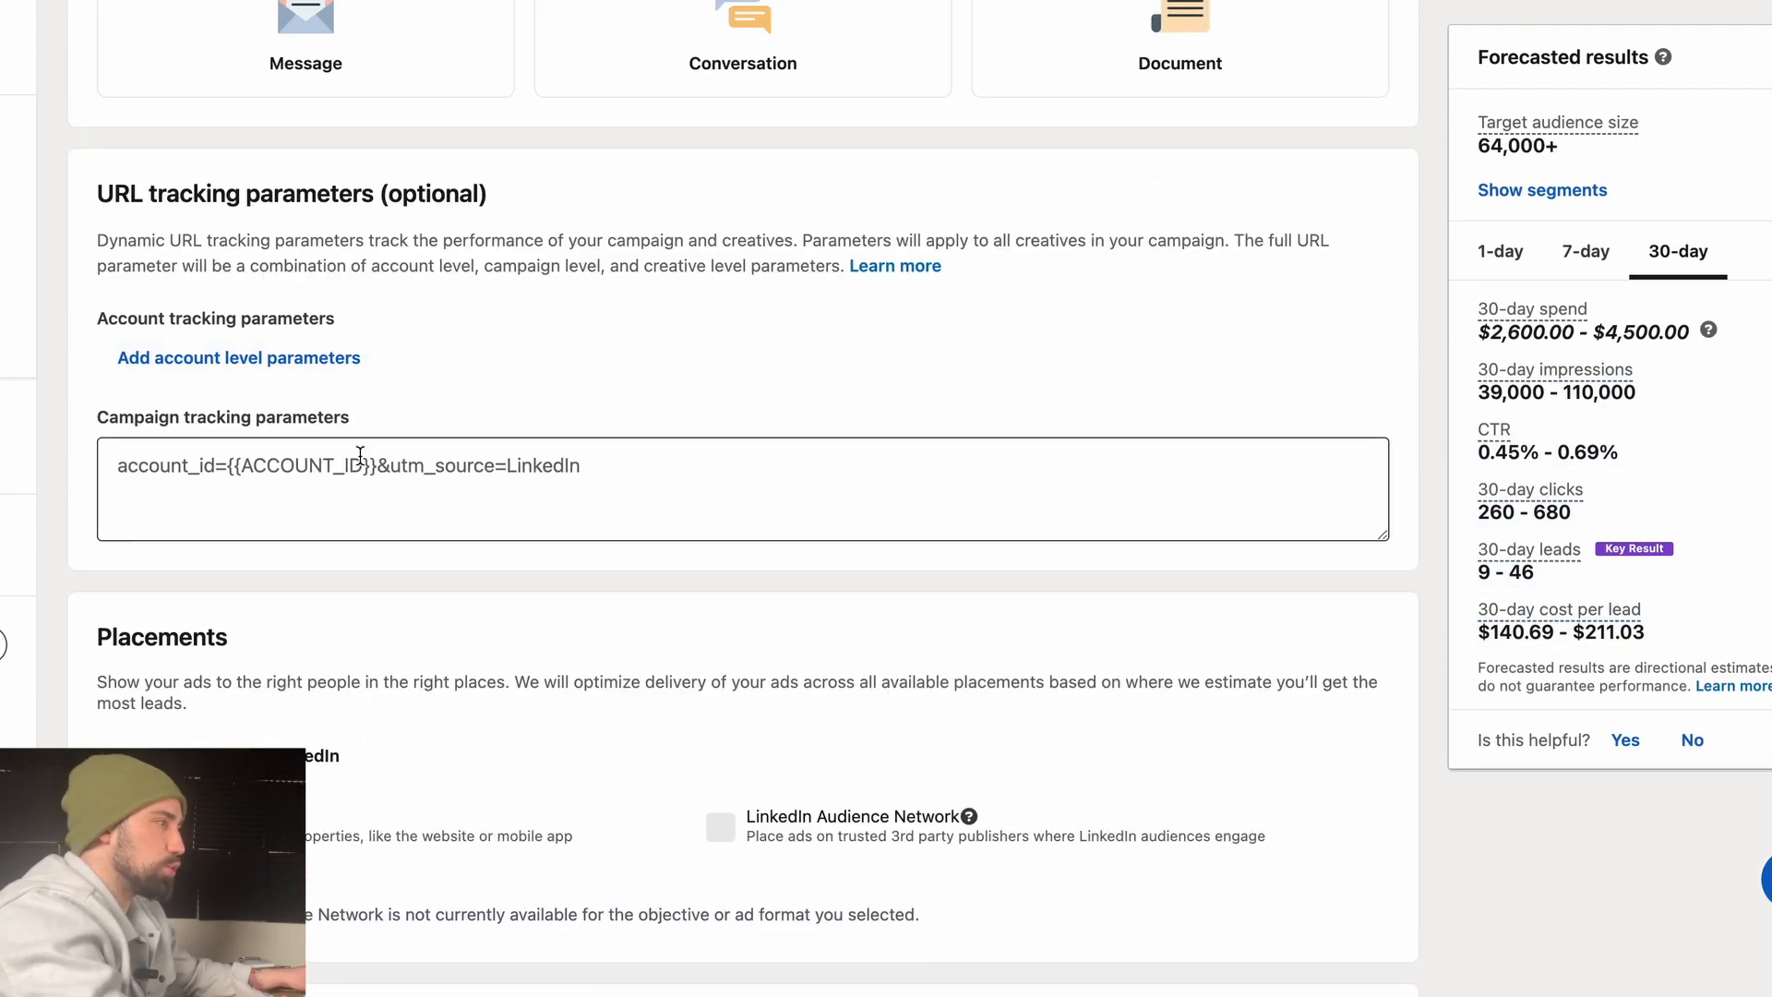
{"action": "scroll", "coordinate": [591, 393], "scroll_direction": "down", "scroll_amount": 5}
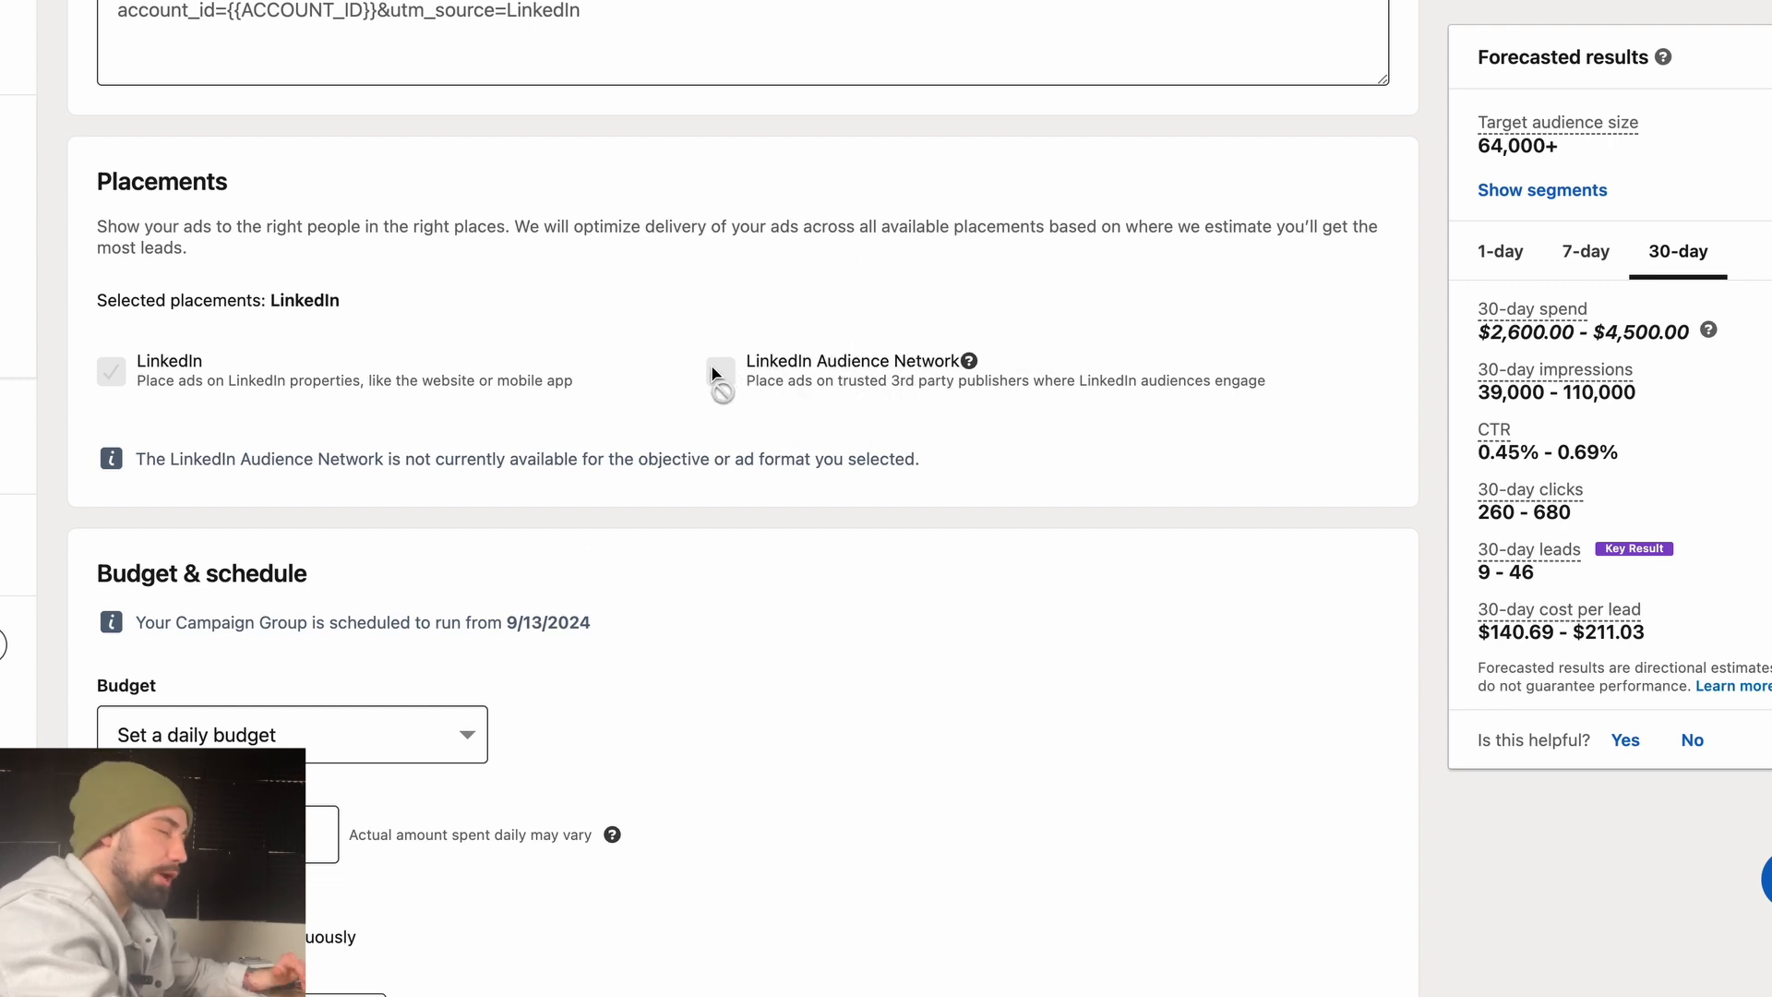
{"action": "scroll", "coordinate": [608, 436], "scroll_direction": "down", "scroll_amount": 2}
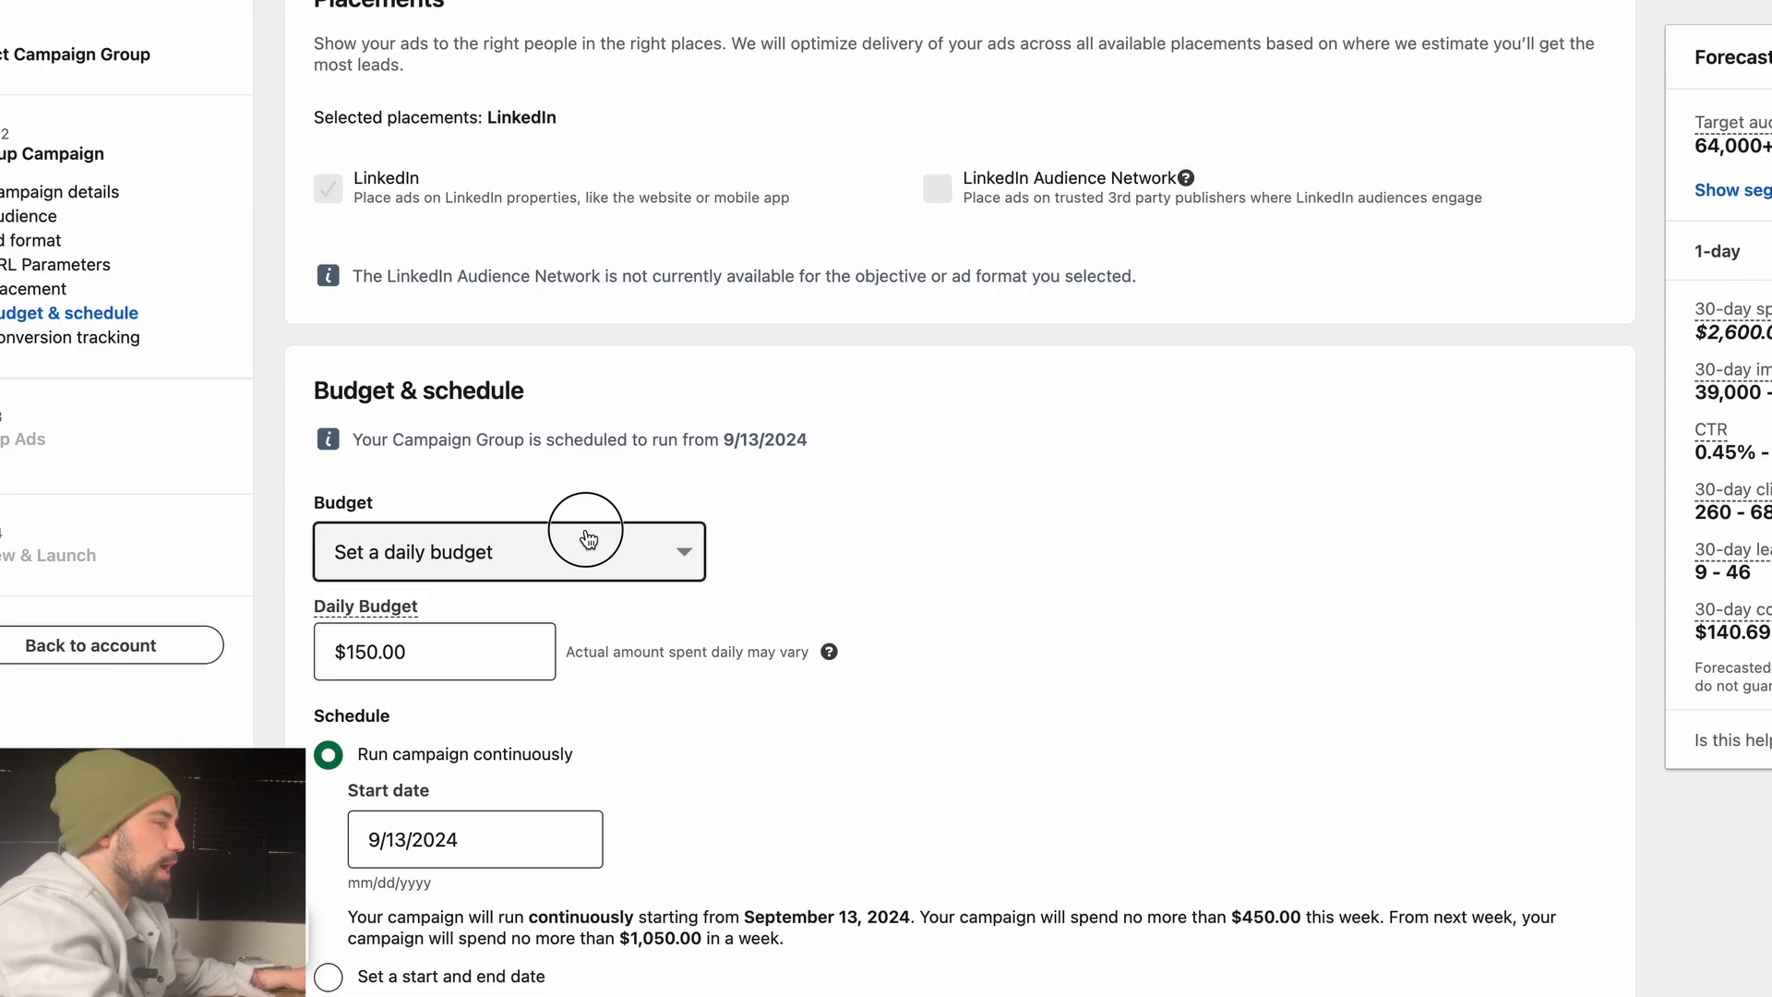
{"action": "left_click", "coordinate": [586, 535]}
{"action": "left_click", "coordinate": [1121, 546]}
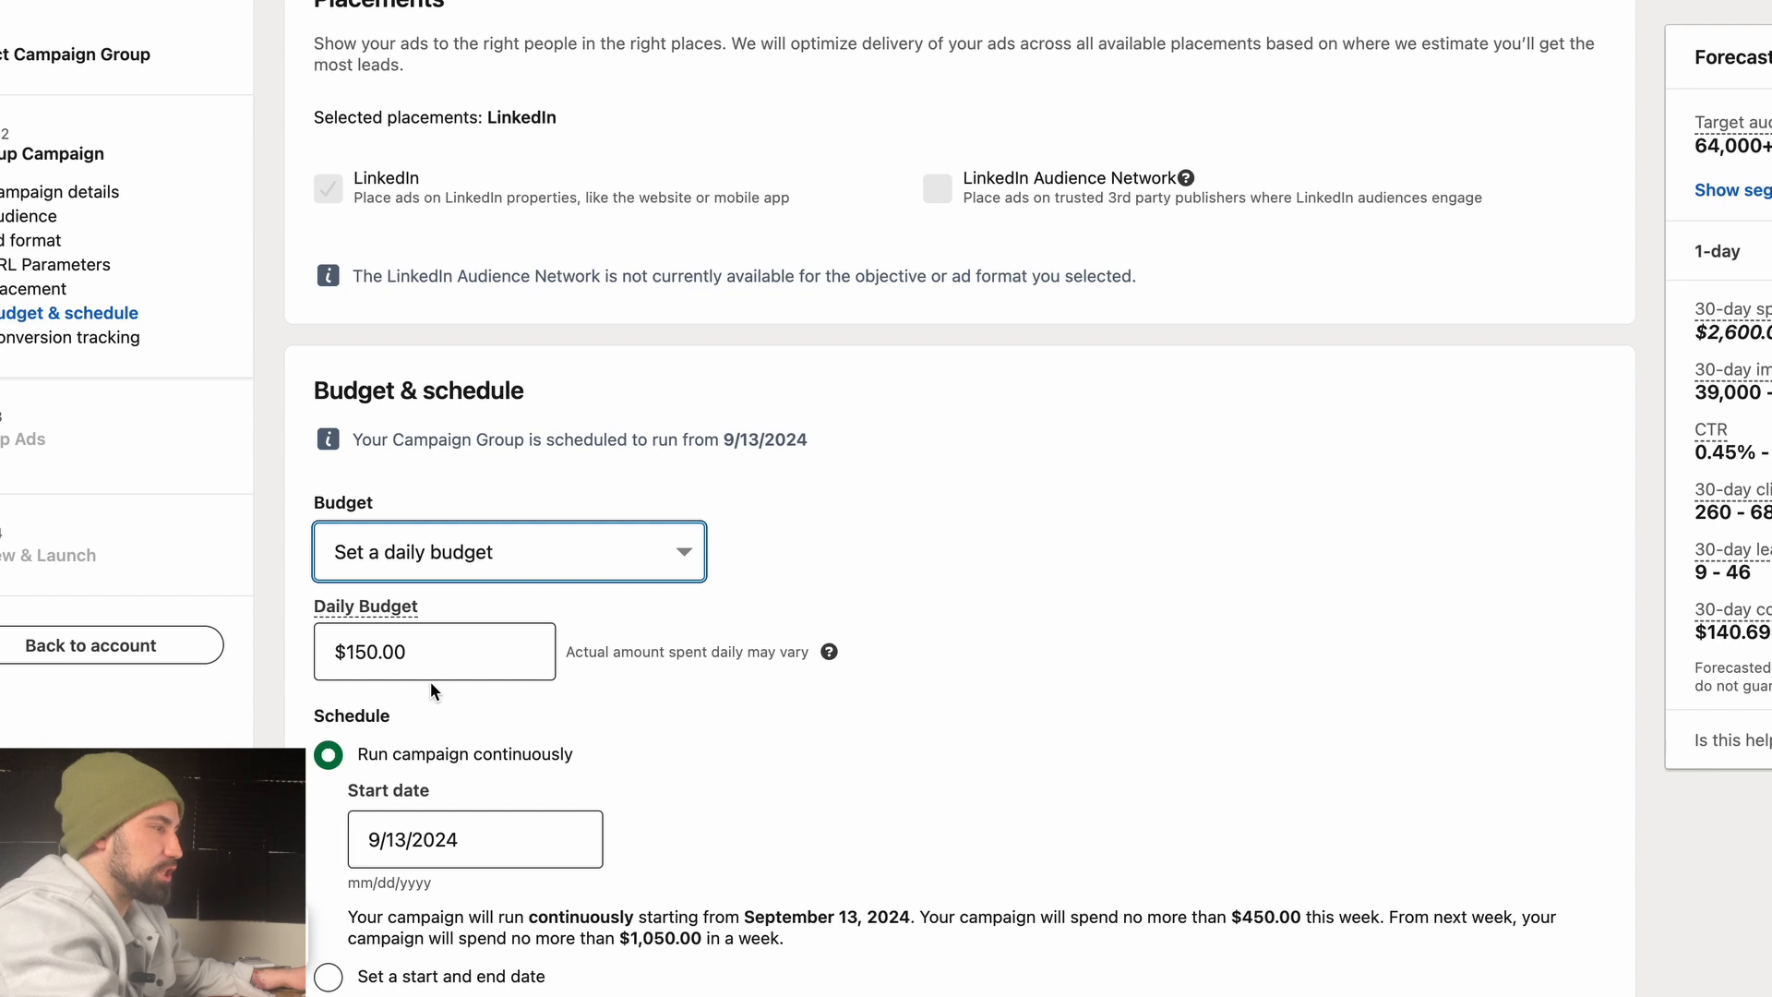
- Try a daily budget of $5, replace it with $10, and dismiss the suggested budget increase
{"action": "left_click", "coordinate": [439, 648]}
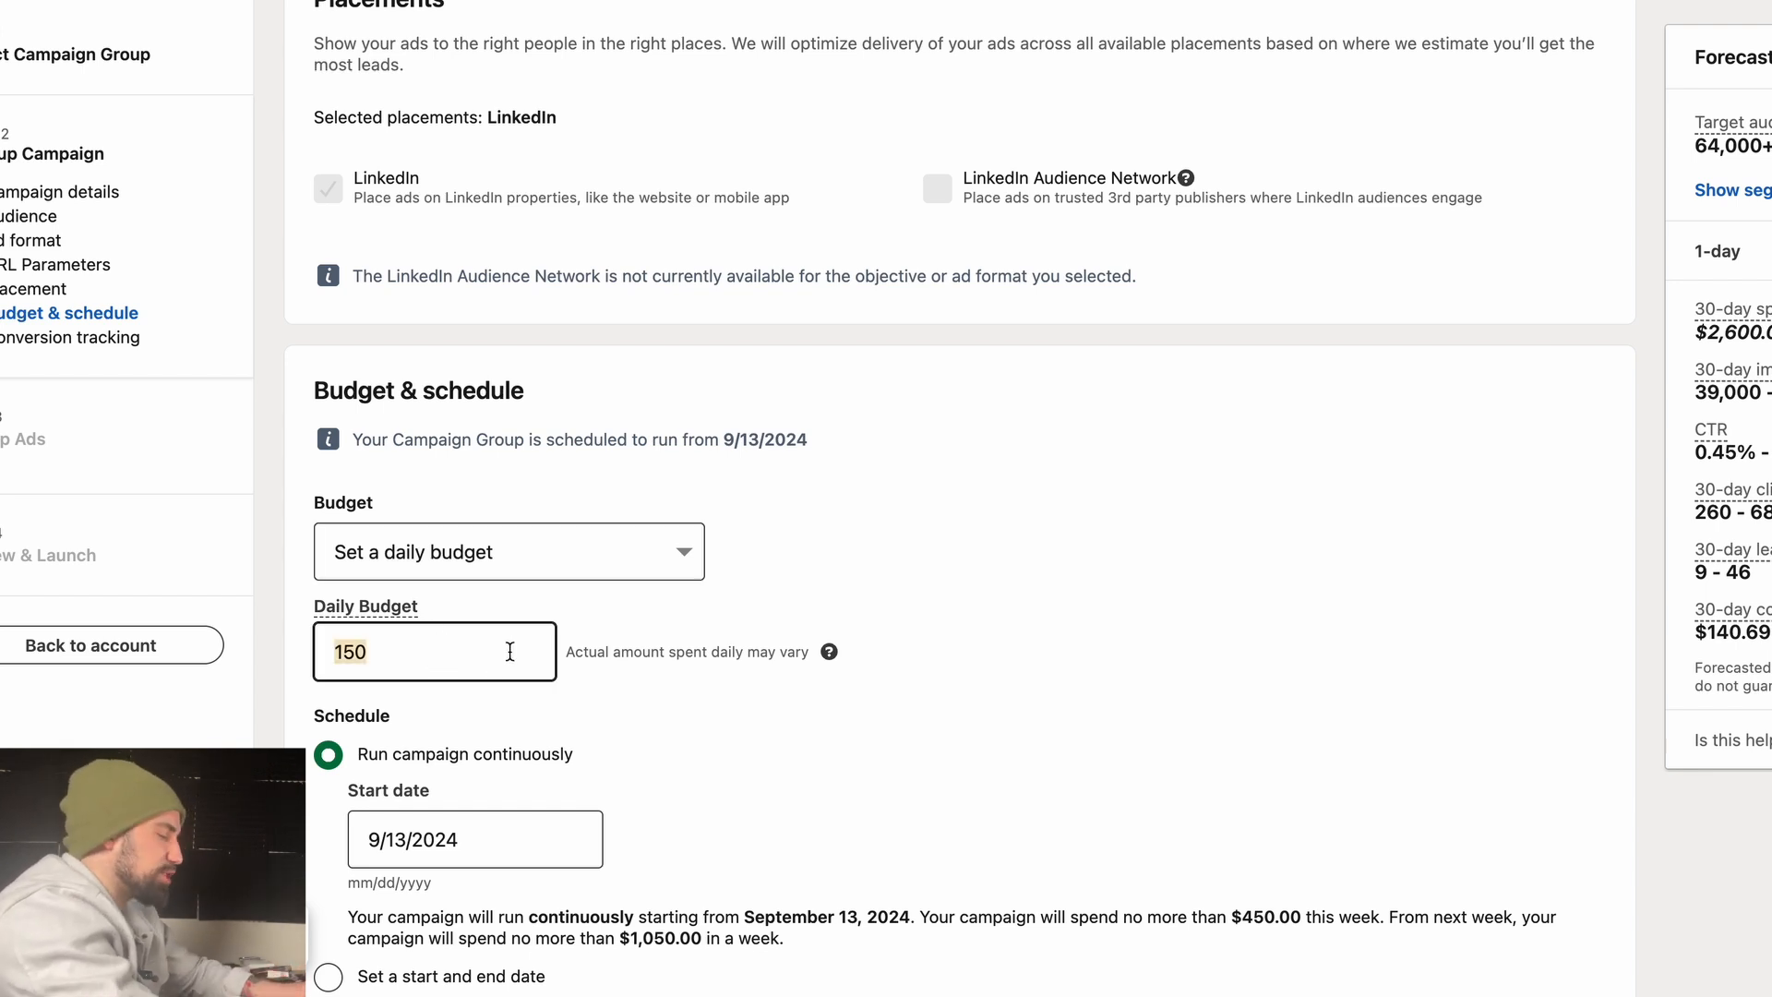
{"action": "left_click", "coordinate": [984, 679]}
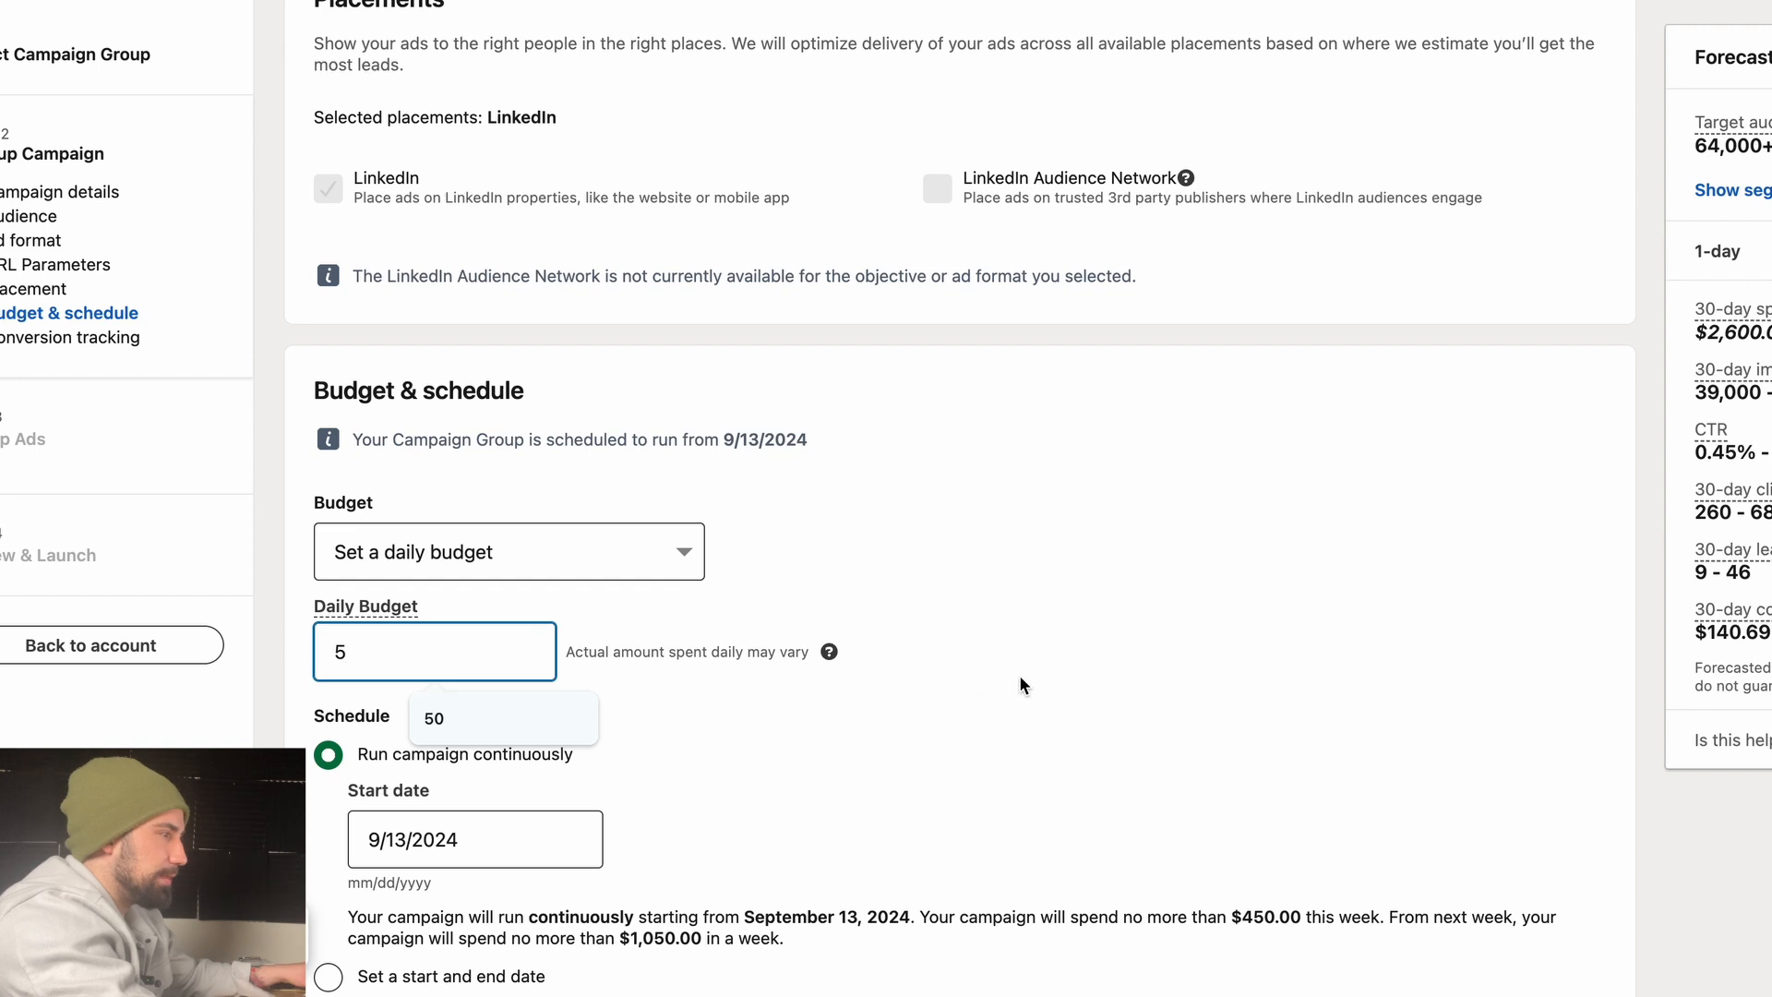
{"action": "left_click", "coordinate": [429, 639]}
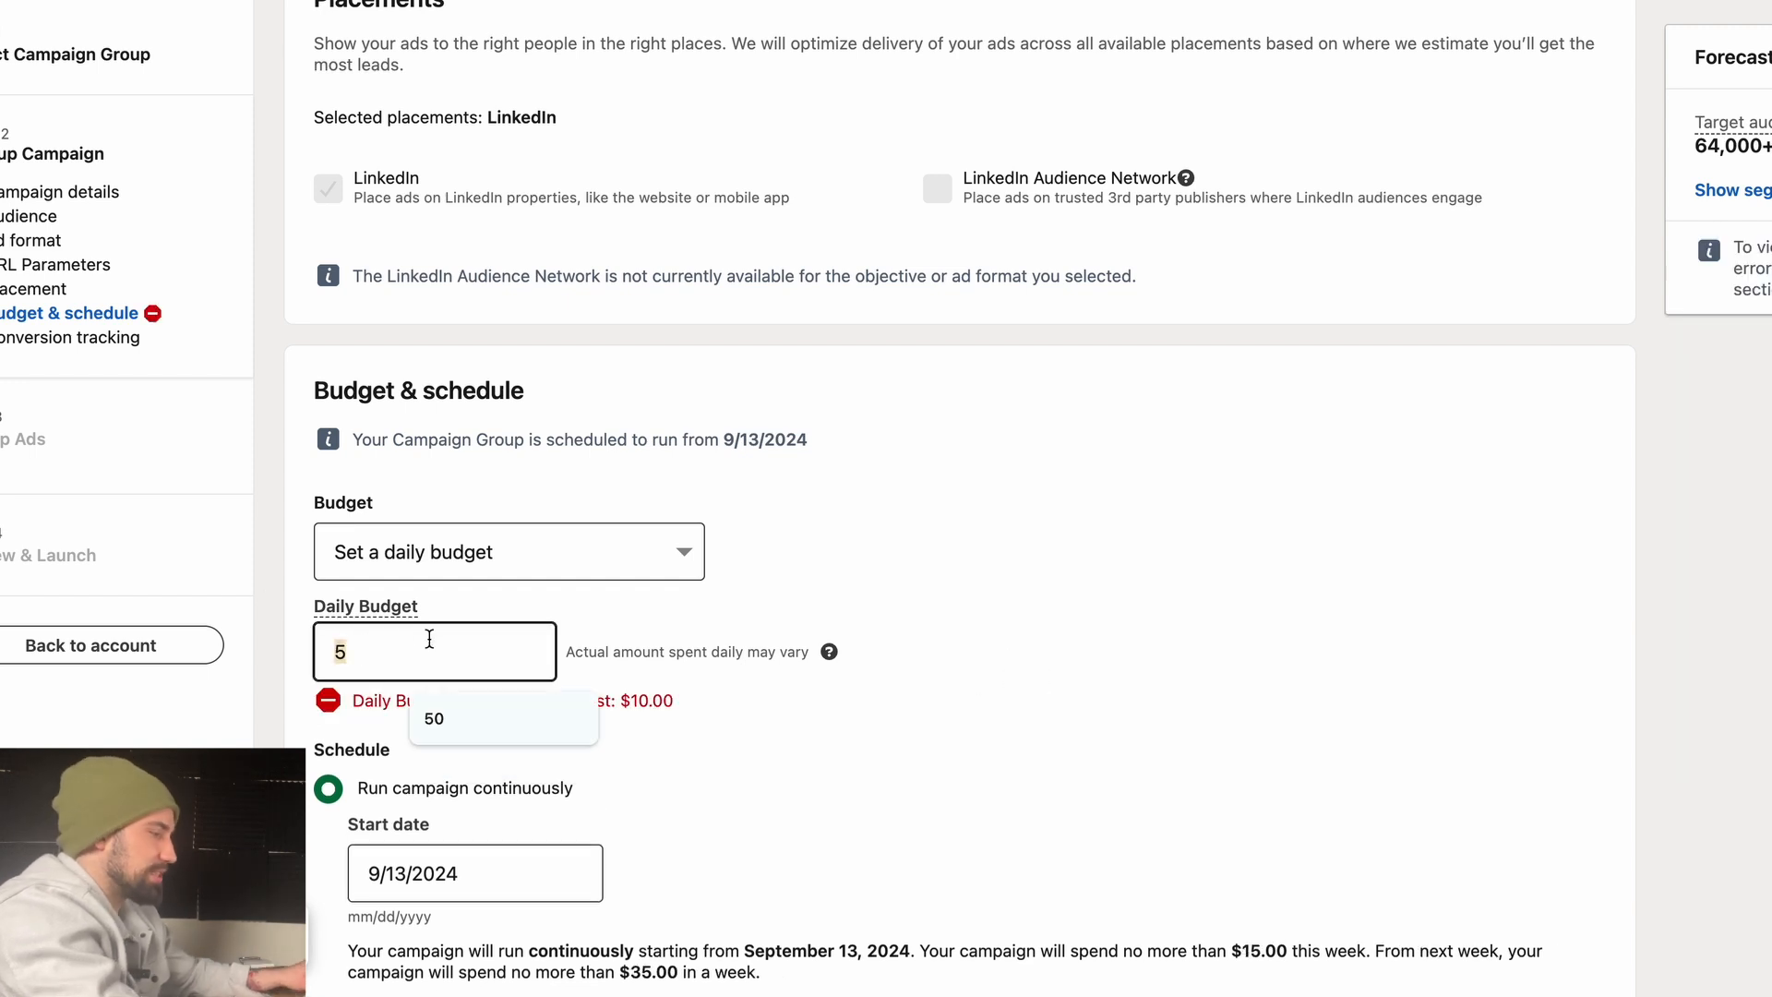
{"action": "type", "text": "10"}
{"action": "left_click", "coordinate": [989, 672]}
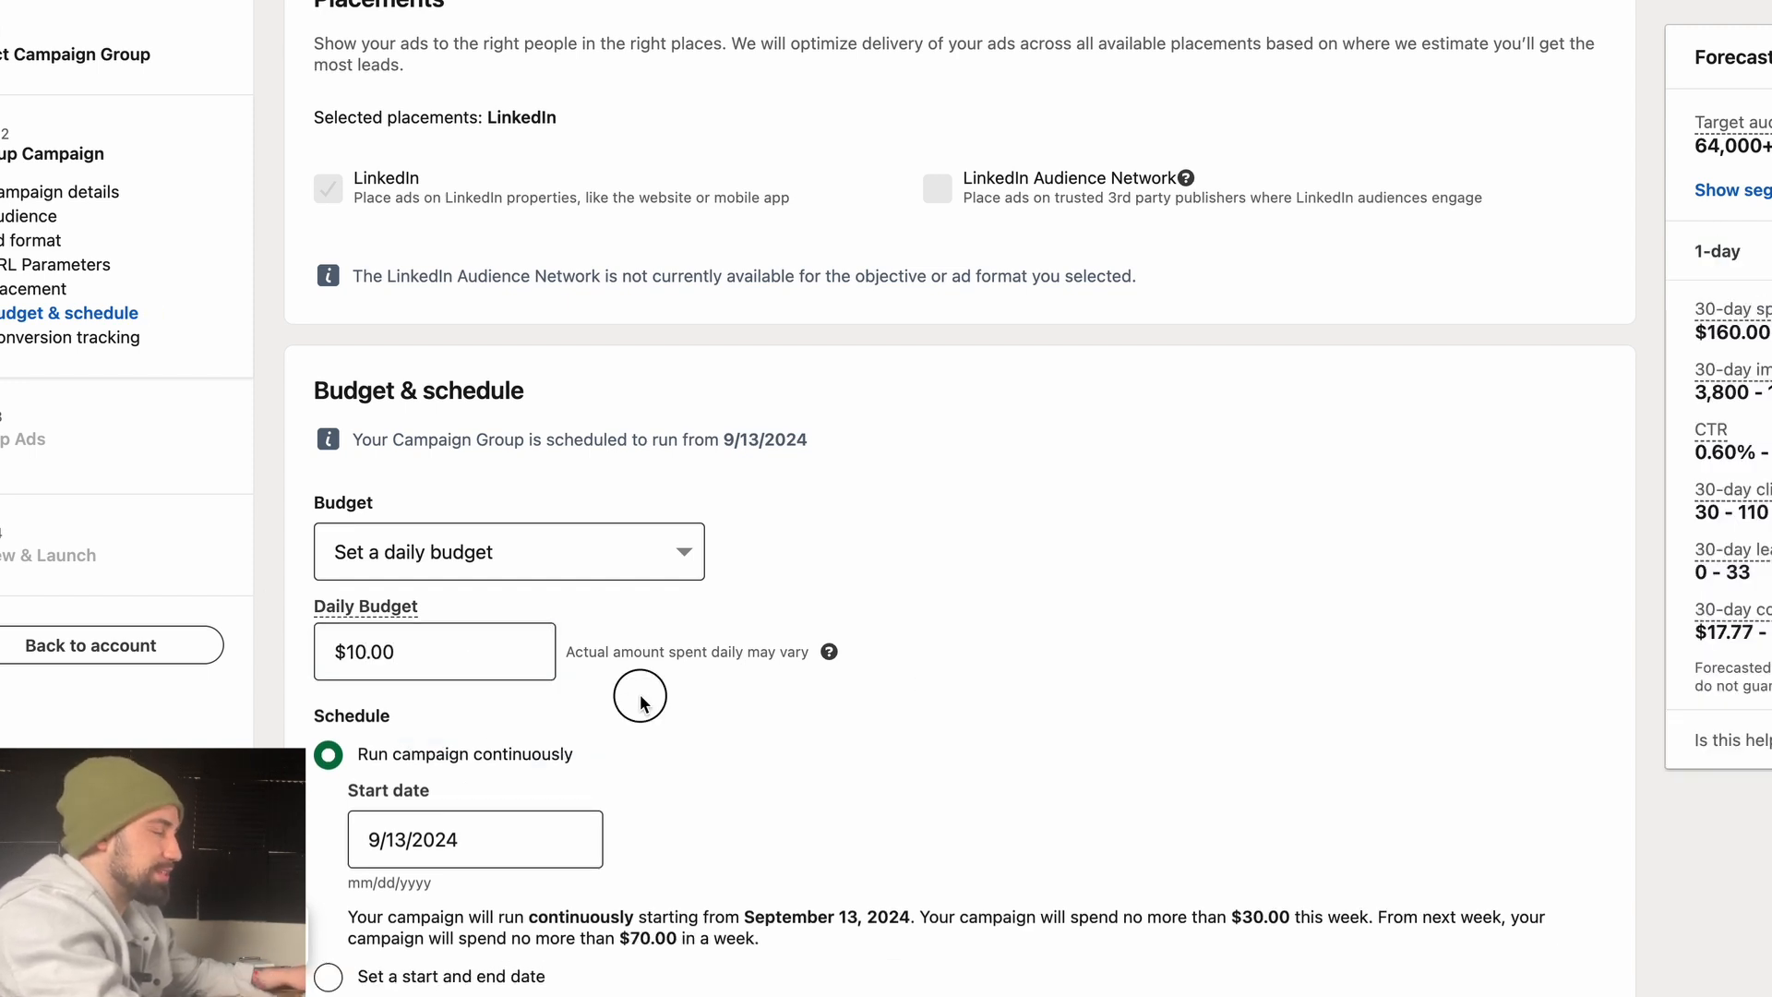
{"action": "scroll", "coordinate": [642, 703], "scroll_direction": "down", "scroll_amount": 3}
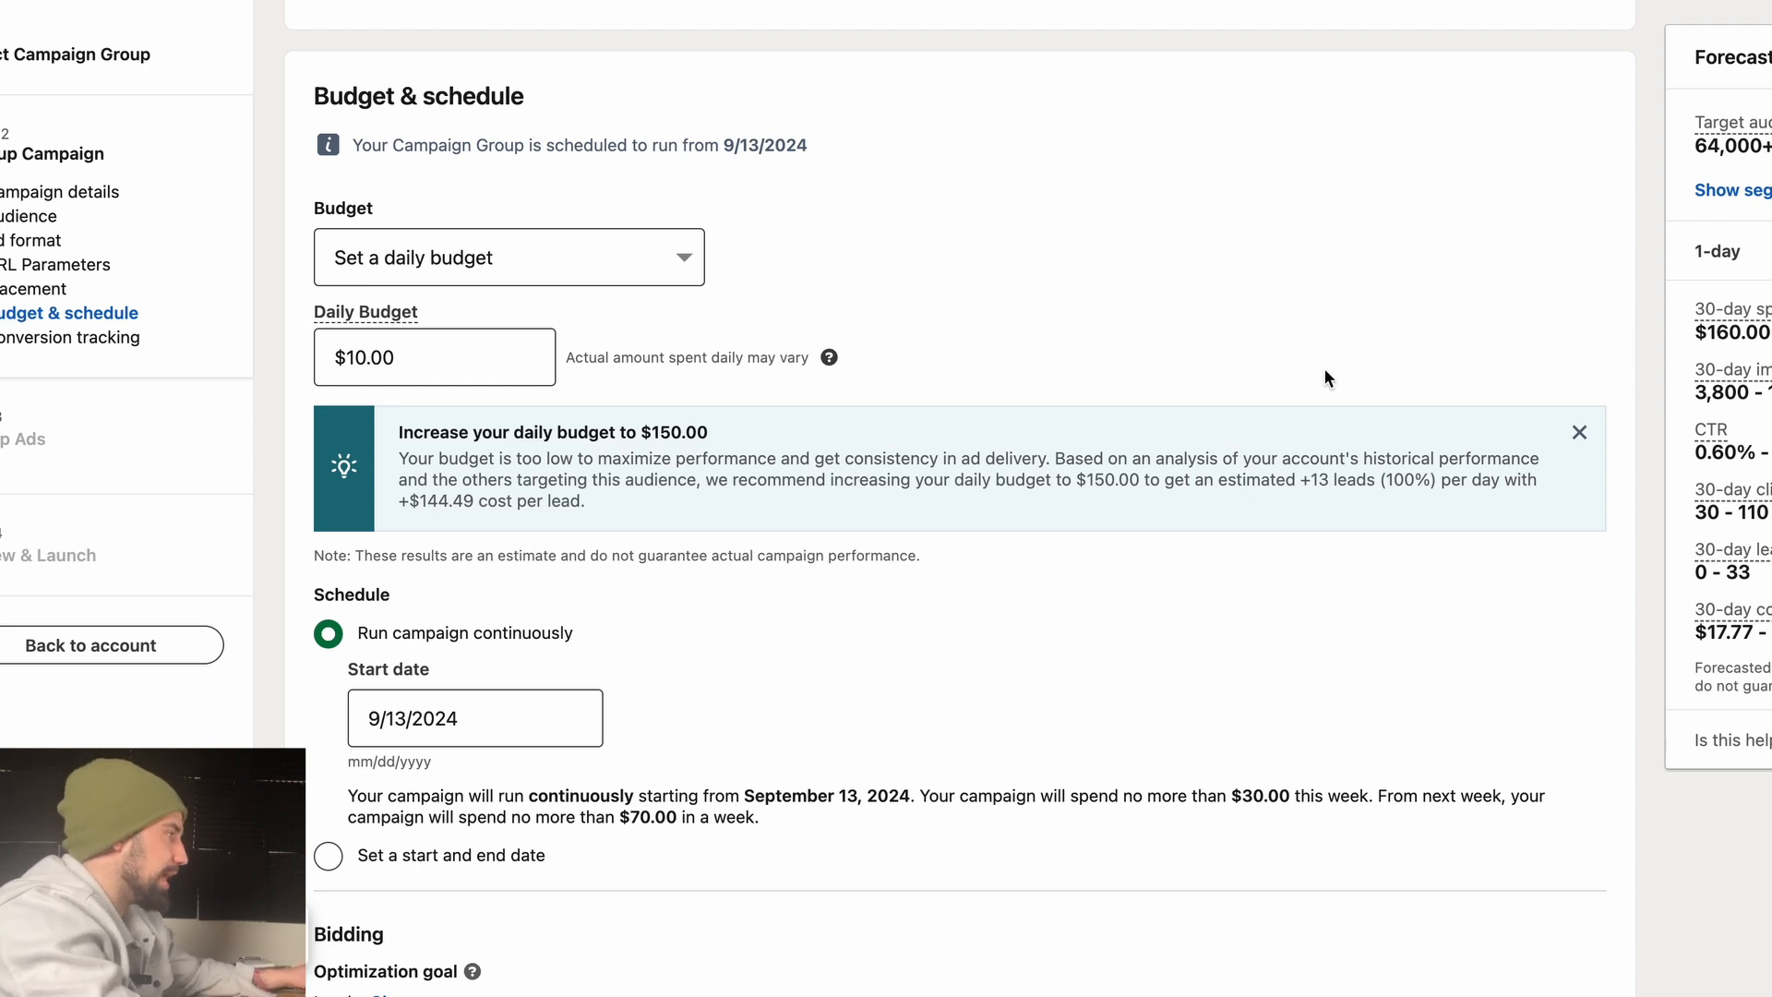
{"action": "left_click", "coordinate": [1572, 435]}
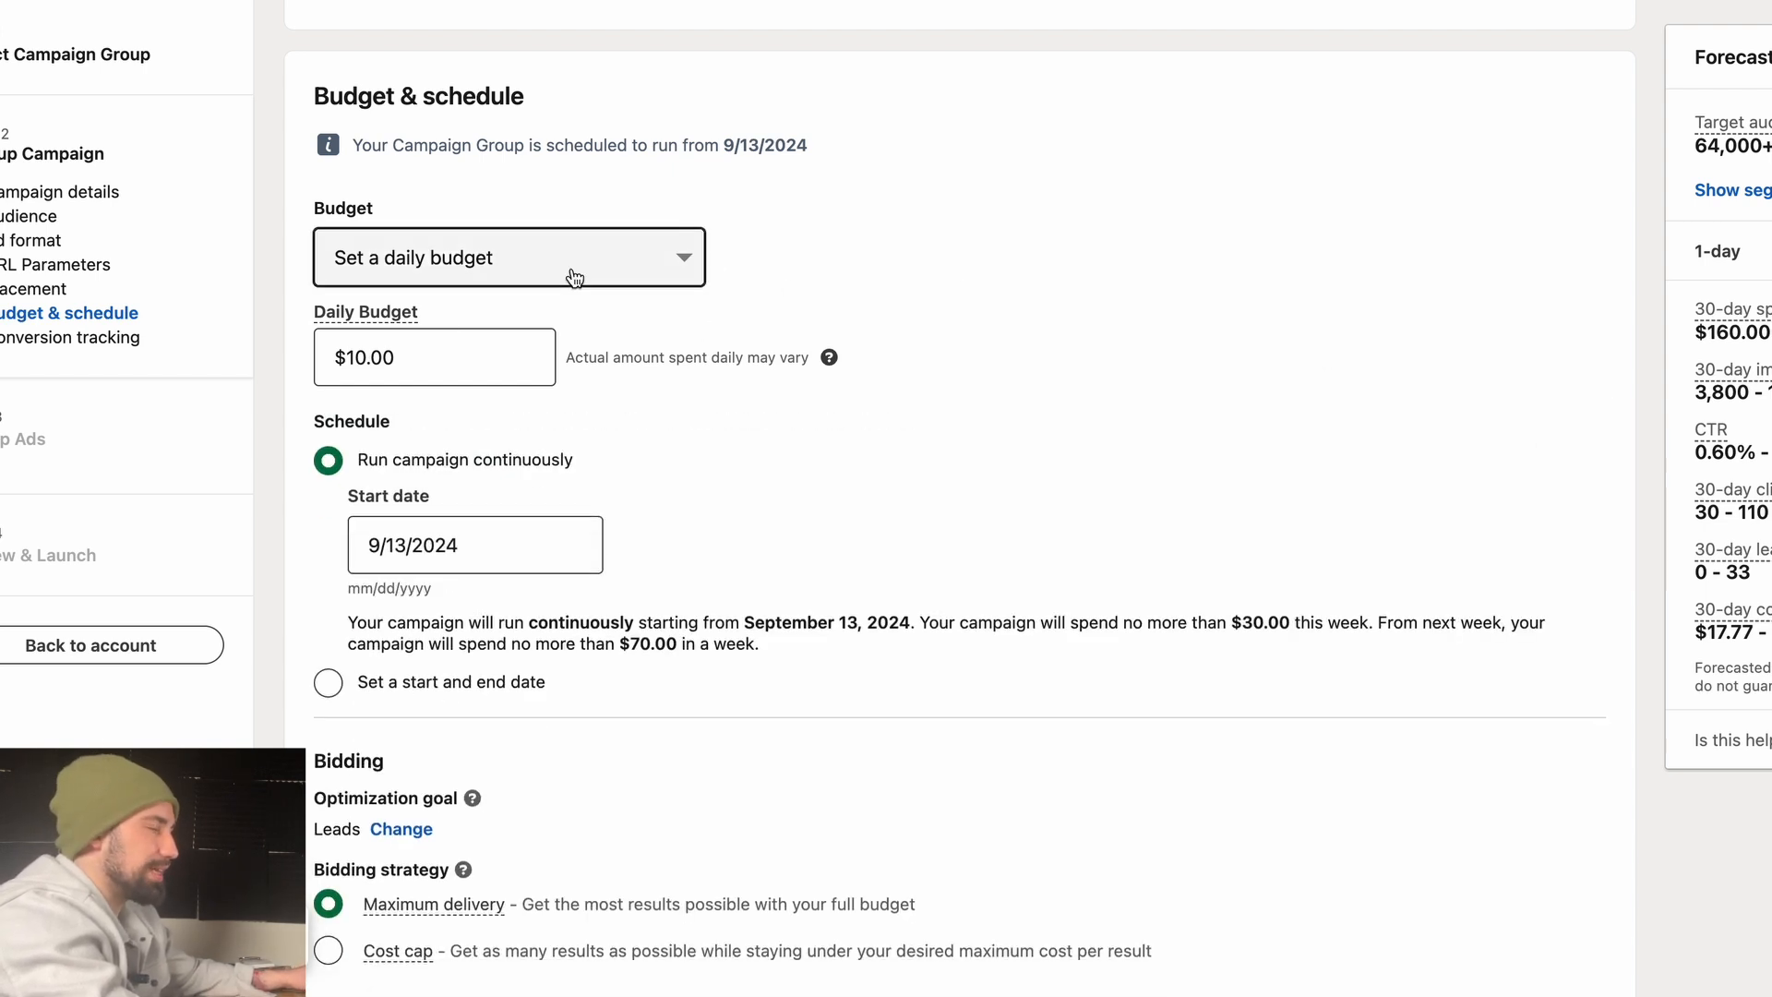
- Reveal the additional bidding options, try Manual bidding (Enhanced) to check its suggested bid range, and return to Maximum delivery
{"action": "scroll", "coordinate": [901, 550], "scroll_direction": "down", "scroll_amount": 3}
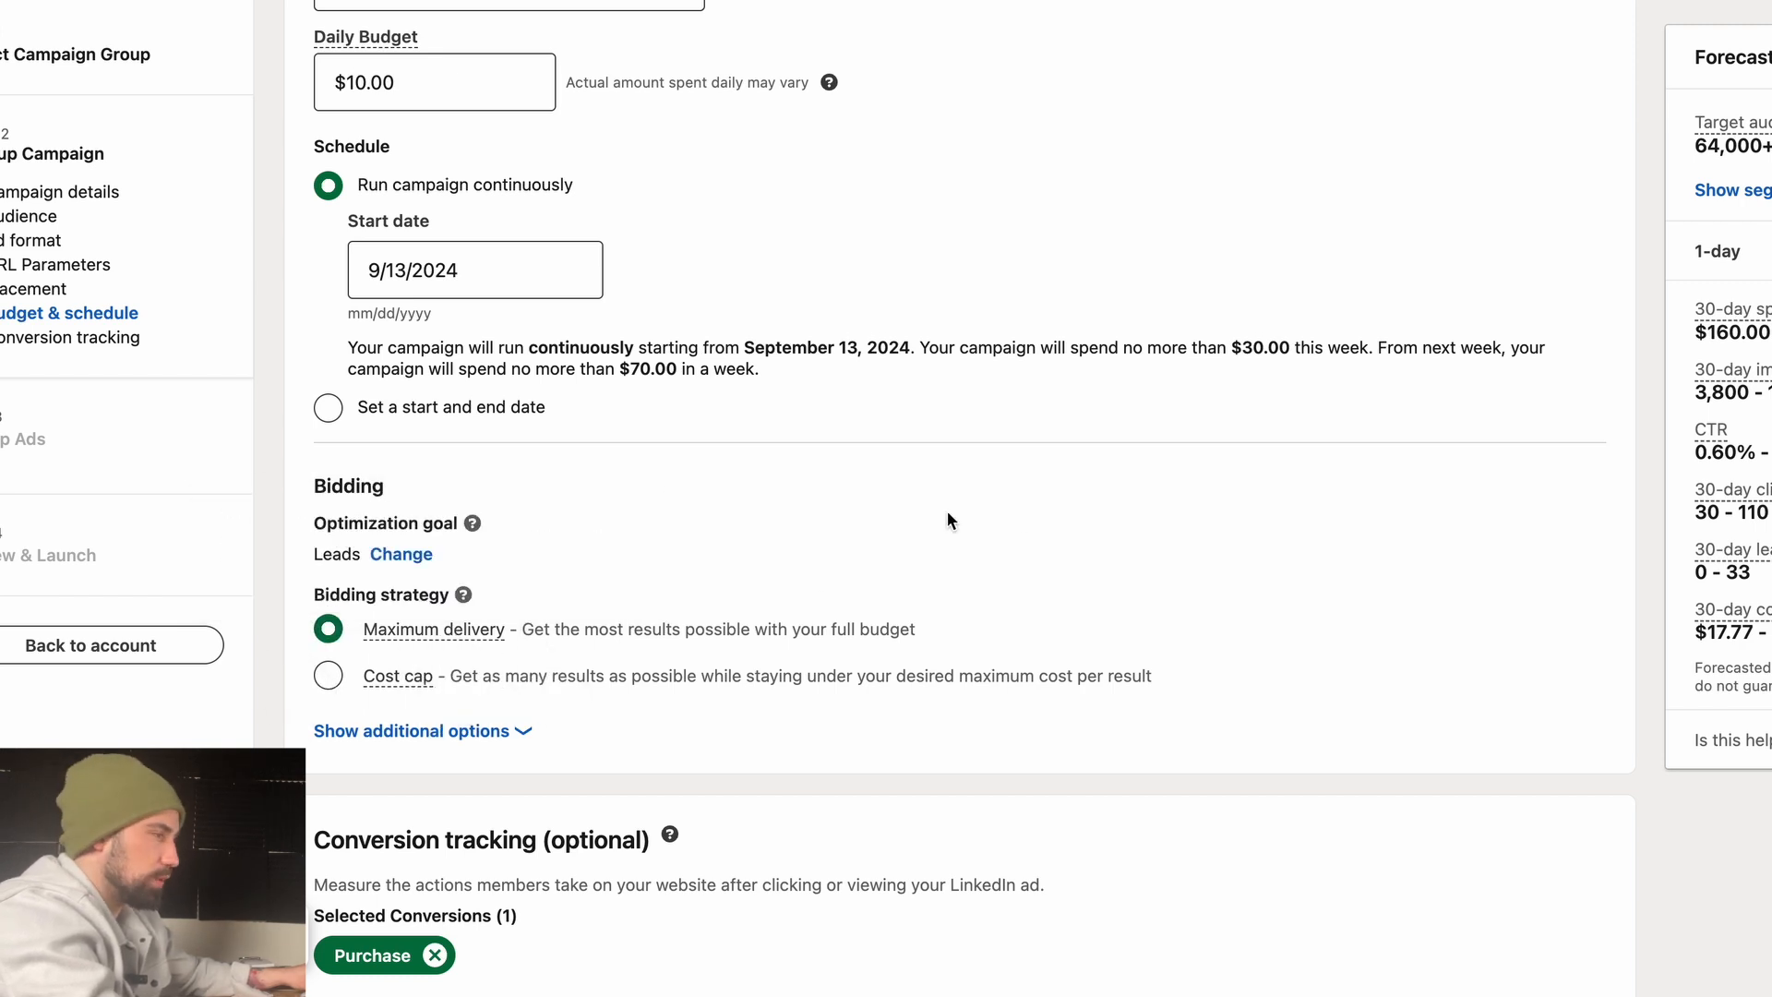
{"action": "left_click", "coordinate": [470, 732]}
{"action": "left_click", "coordinate": [343, 725]}
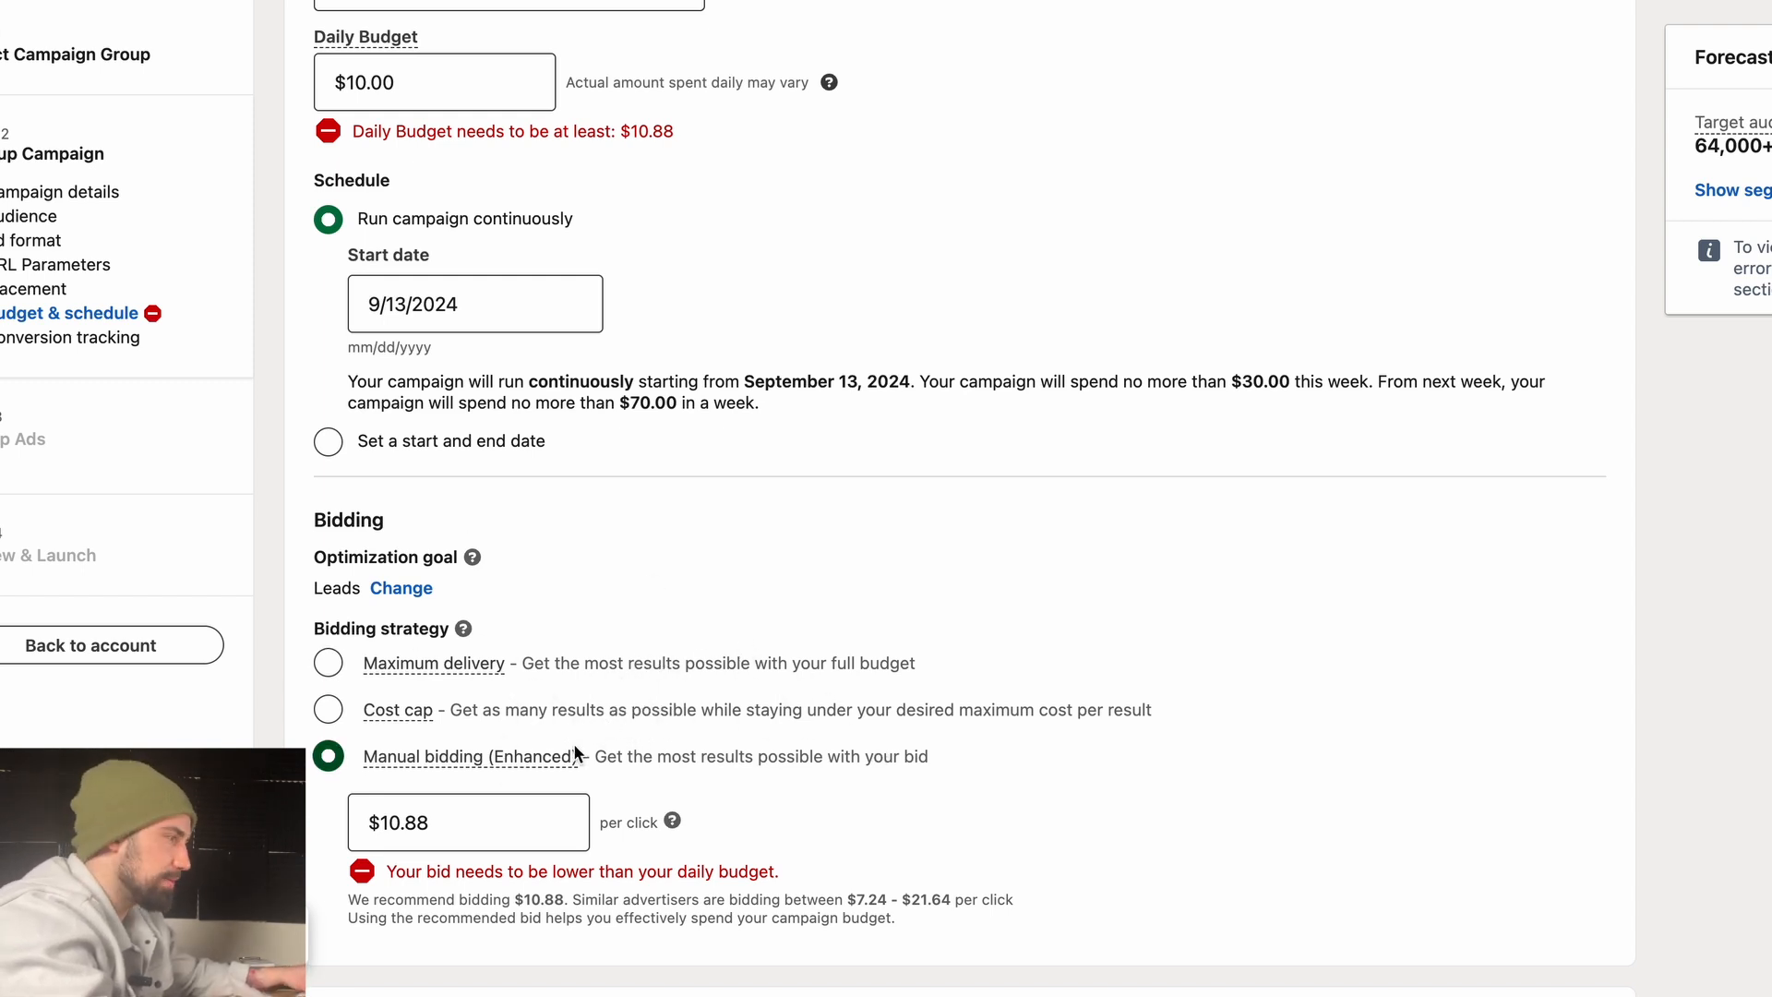
{"action": "mouse_move", "coordinate": [392, 762]}
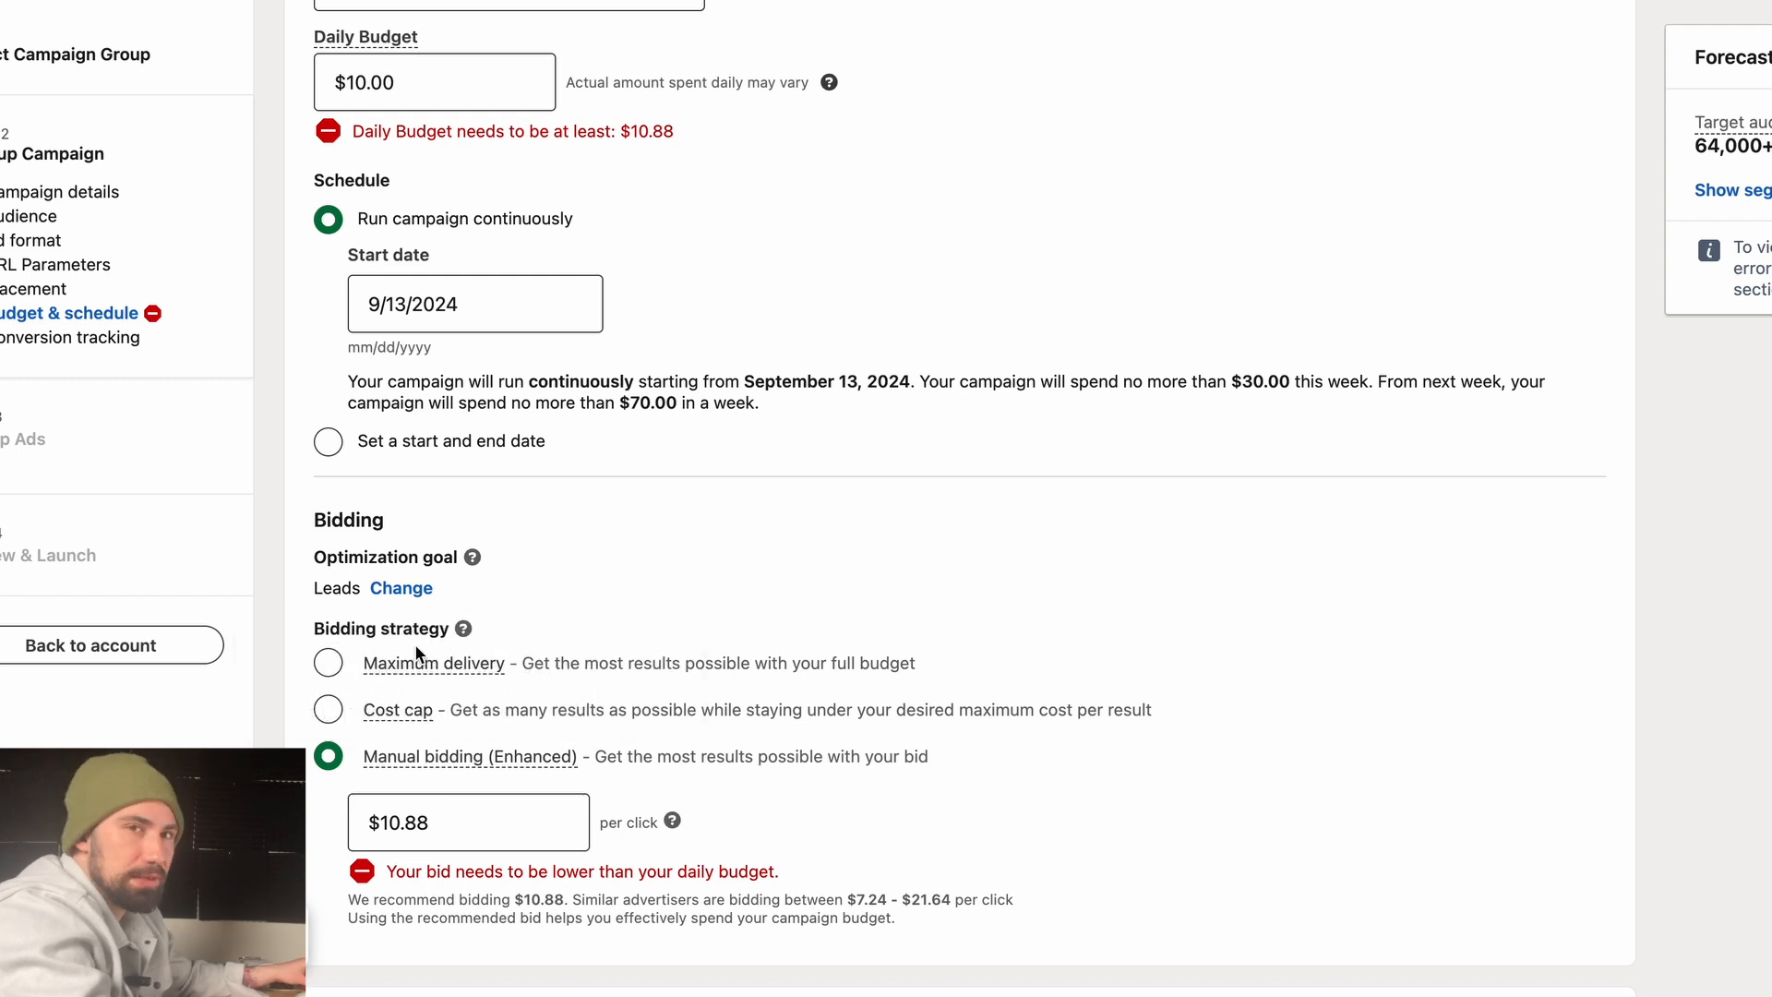
{"action": "scroll", "coordinate": [718, 814], "scroll_direction": "down", "scroll_amount": 1}
{"action": "scroll", "coordinate": [718, 814], "scroll_direction": "down", "scroll_amount": 2}
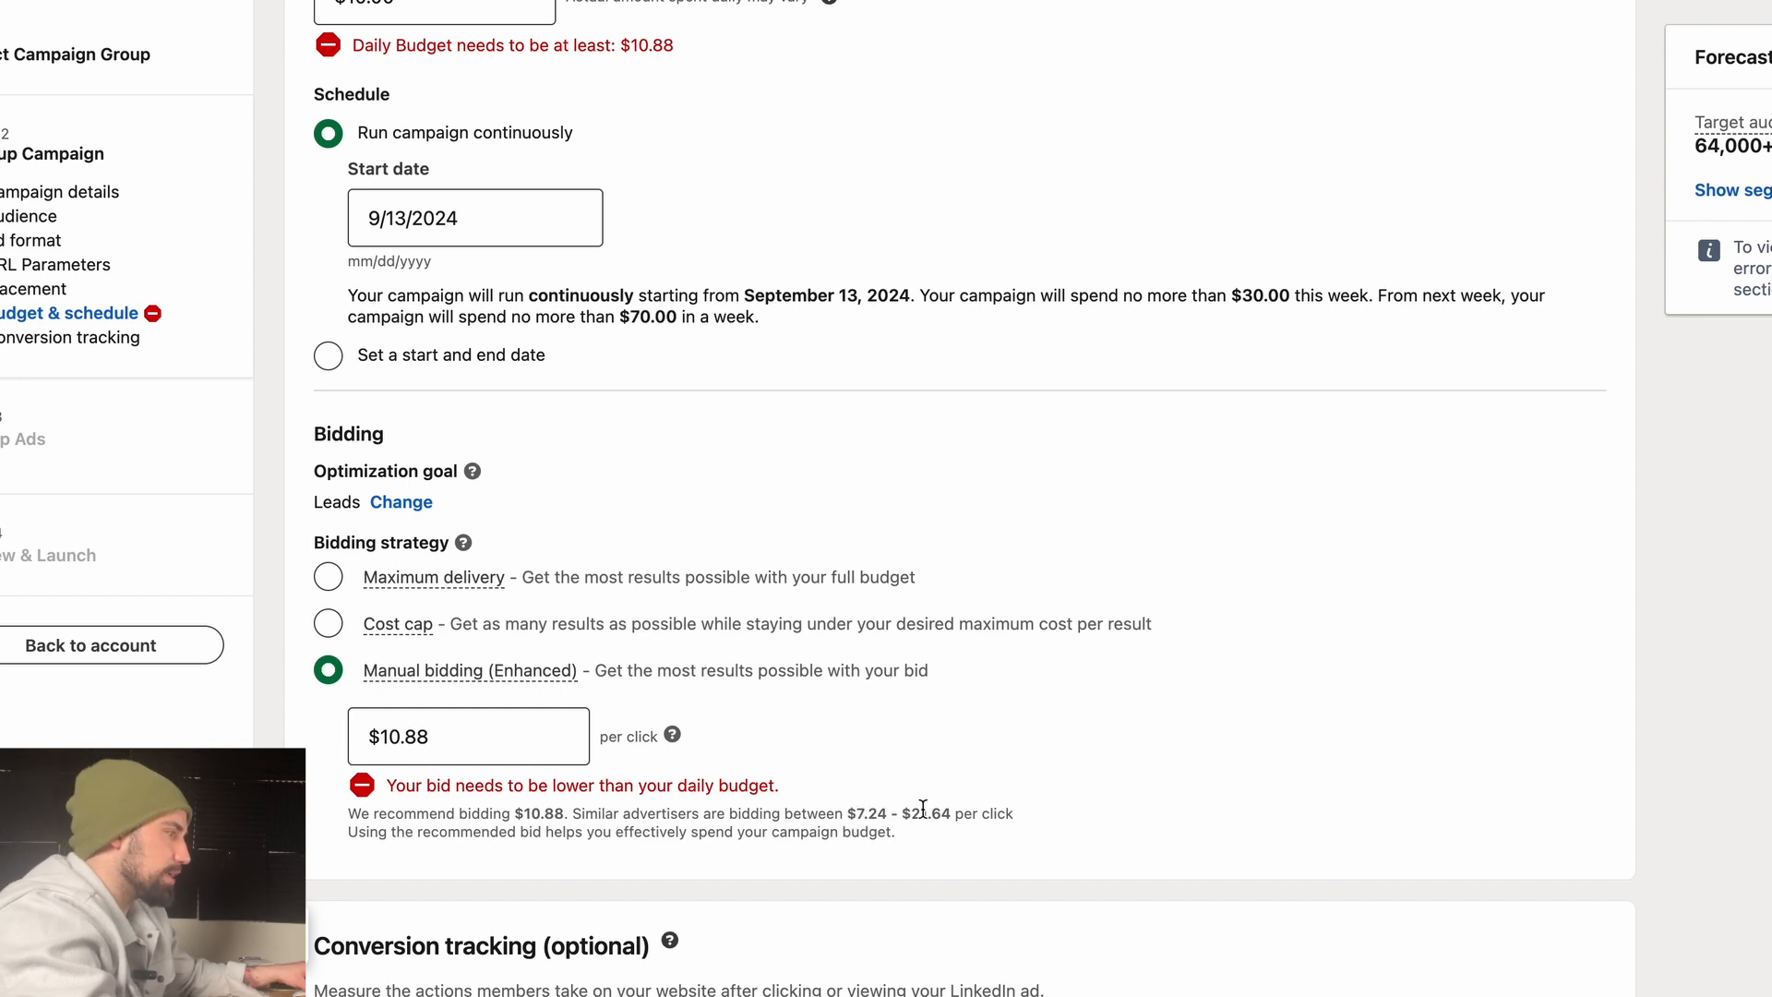
{"action": "left_click_drag", "start_coordinate": [908, 812], "coordinate": [856, 812]}
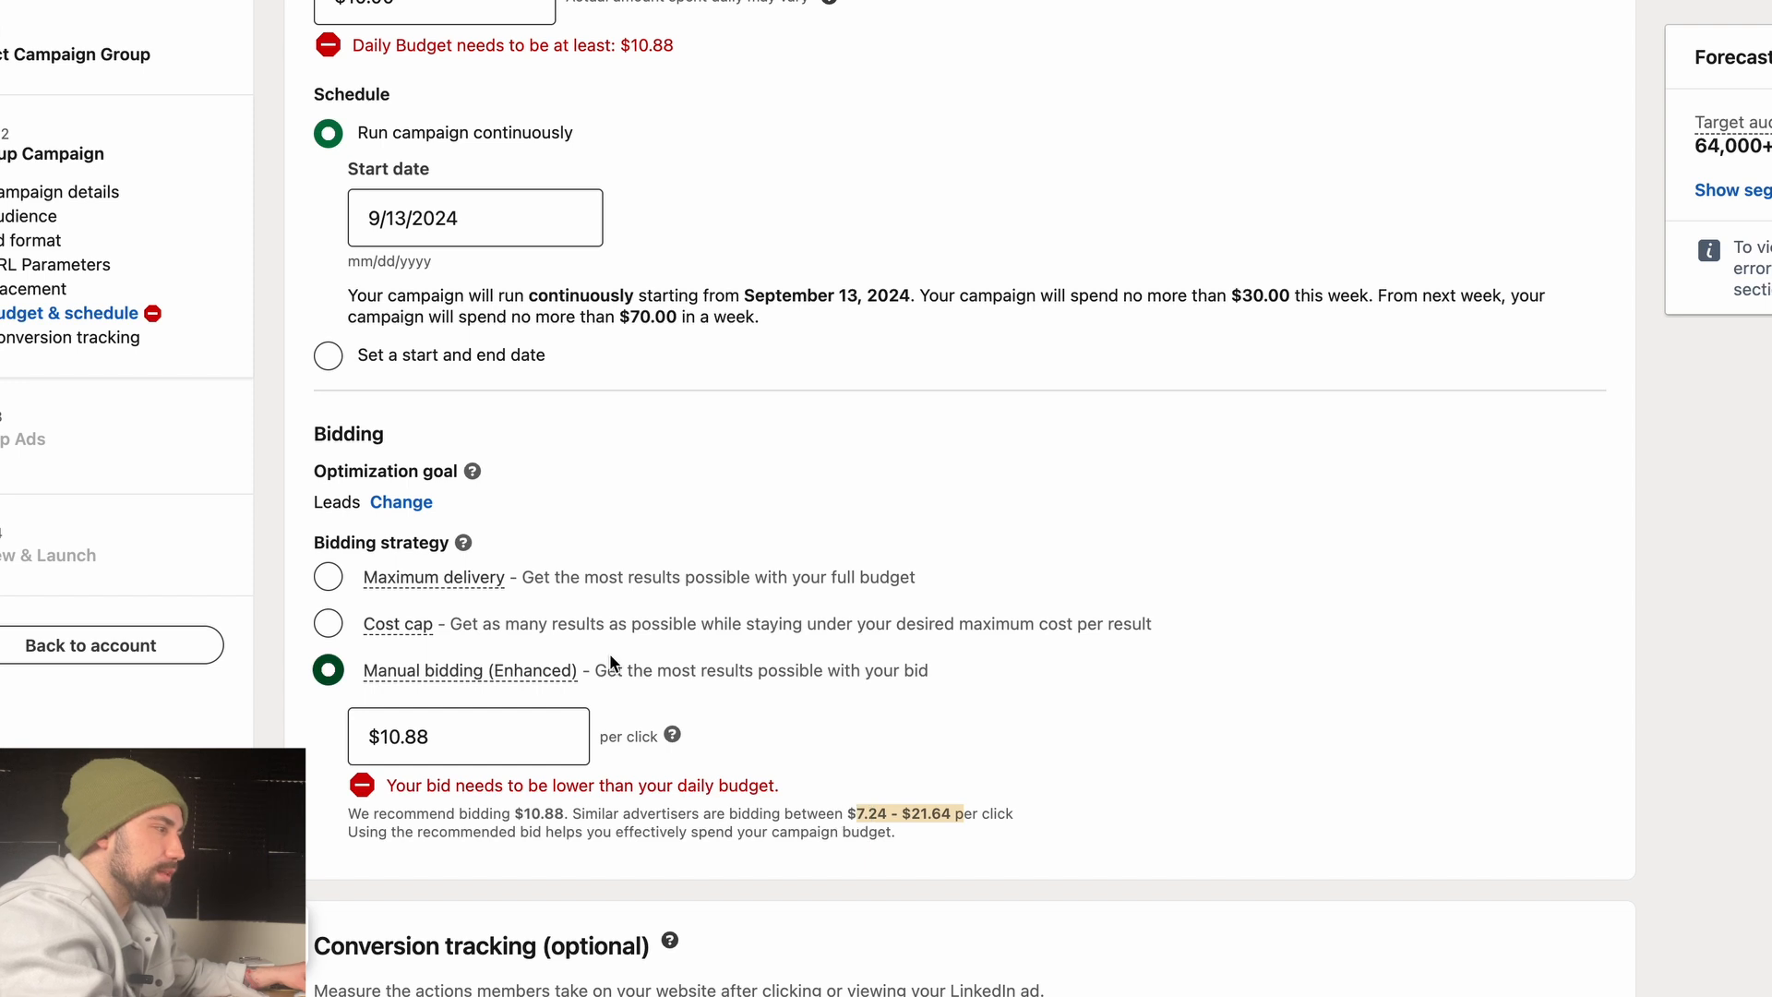
{"action": "left_click", "coordinate": [329, 578]}
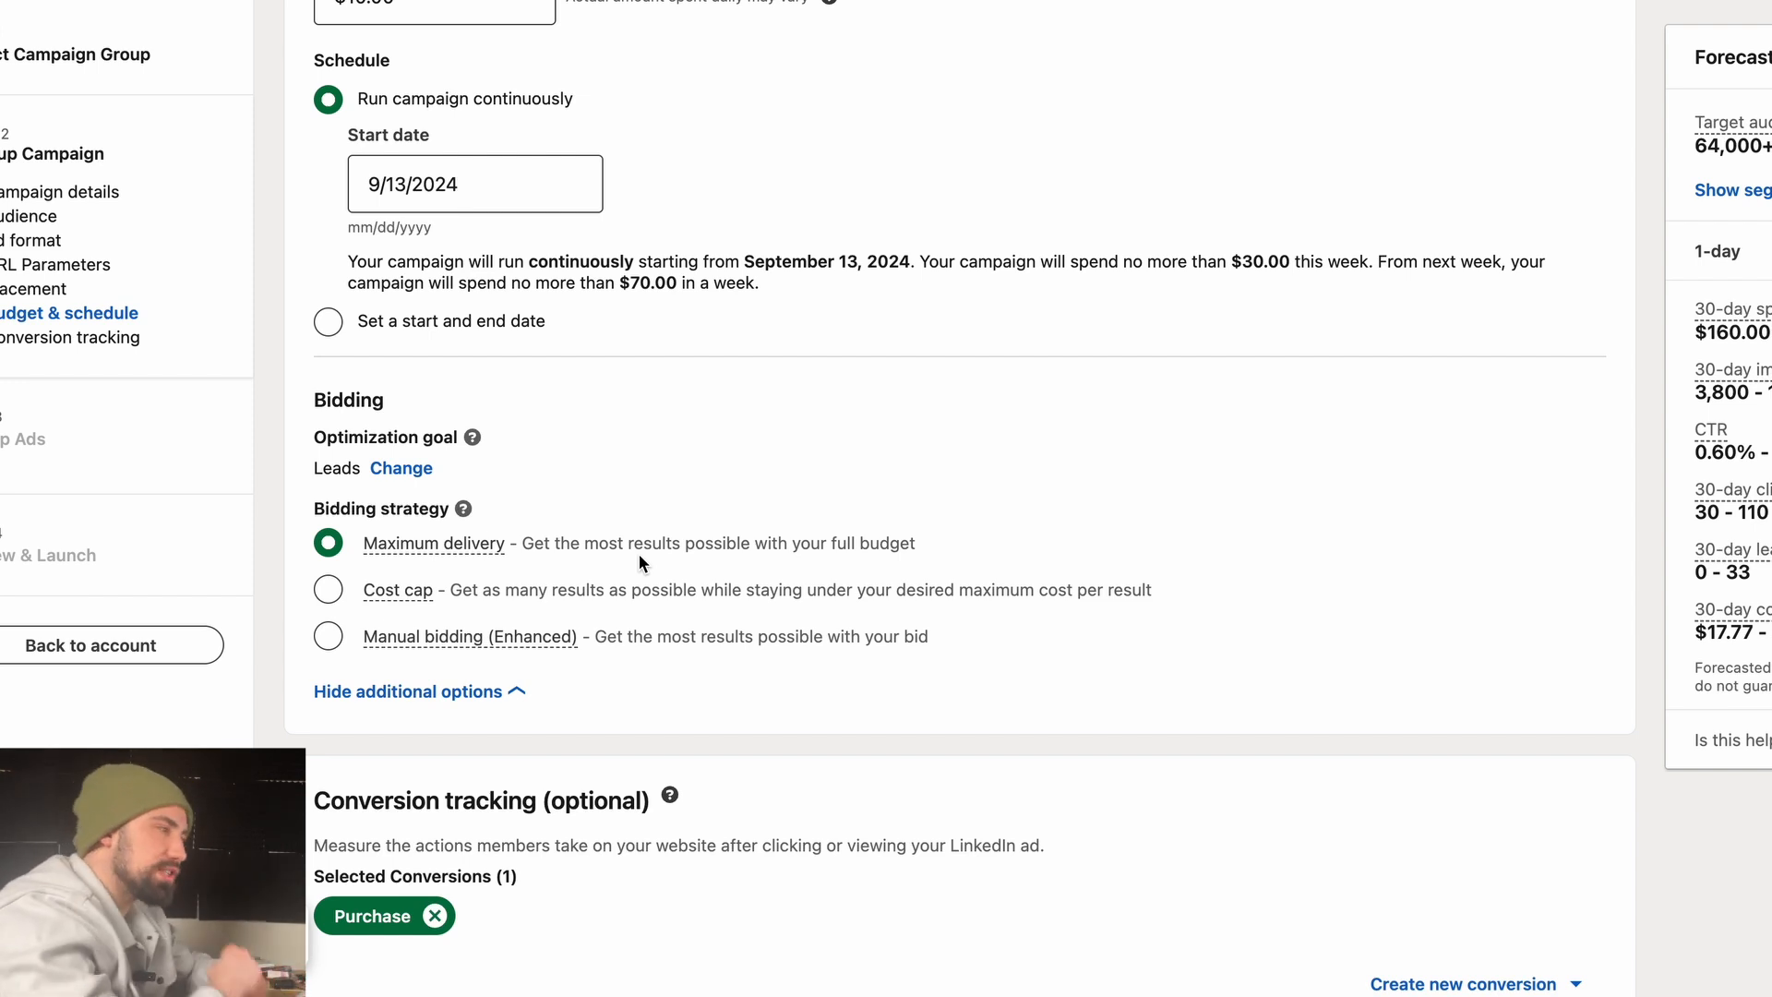
- Select Manual bidding (Enhanced) and set the bid to $7.24 per click
{"action": "left_click", "coordinate": [346, 644]}
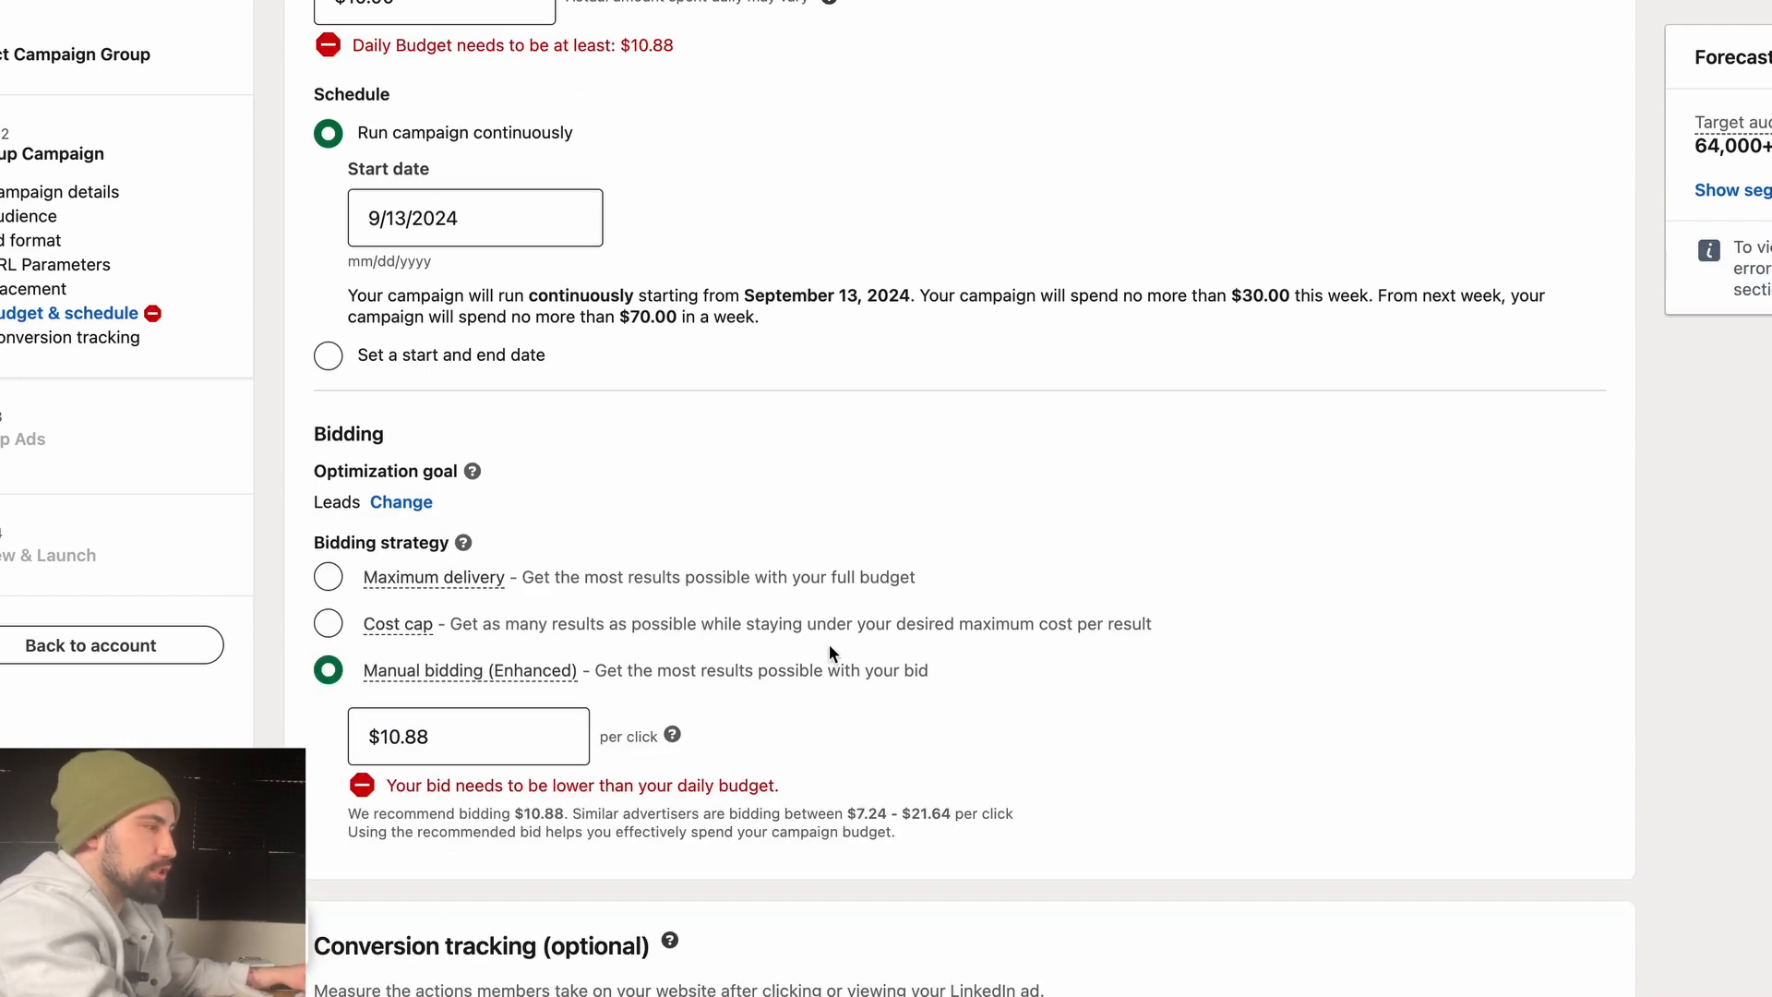
{"action": "double_click", "coordinate": [500, 734]}
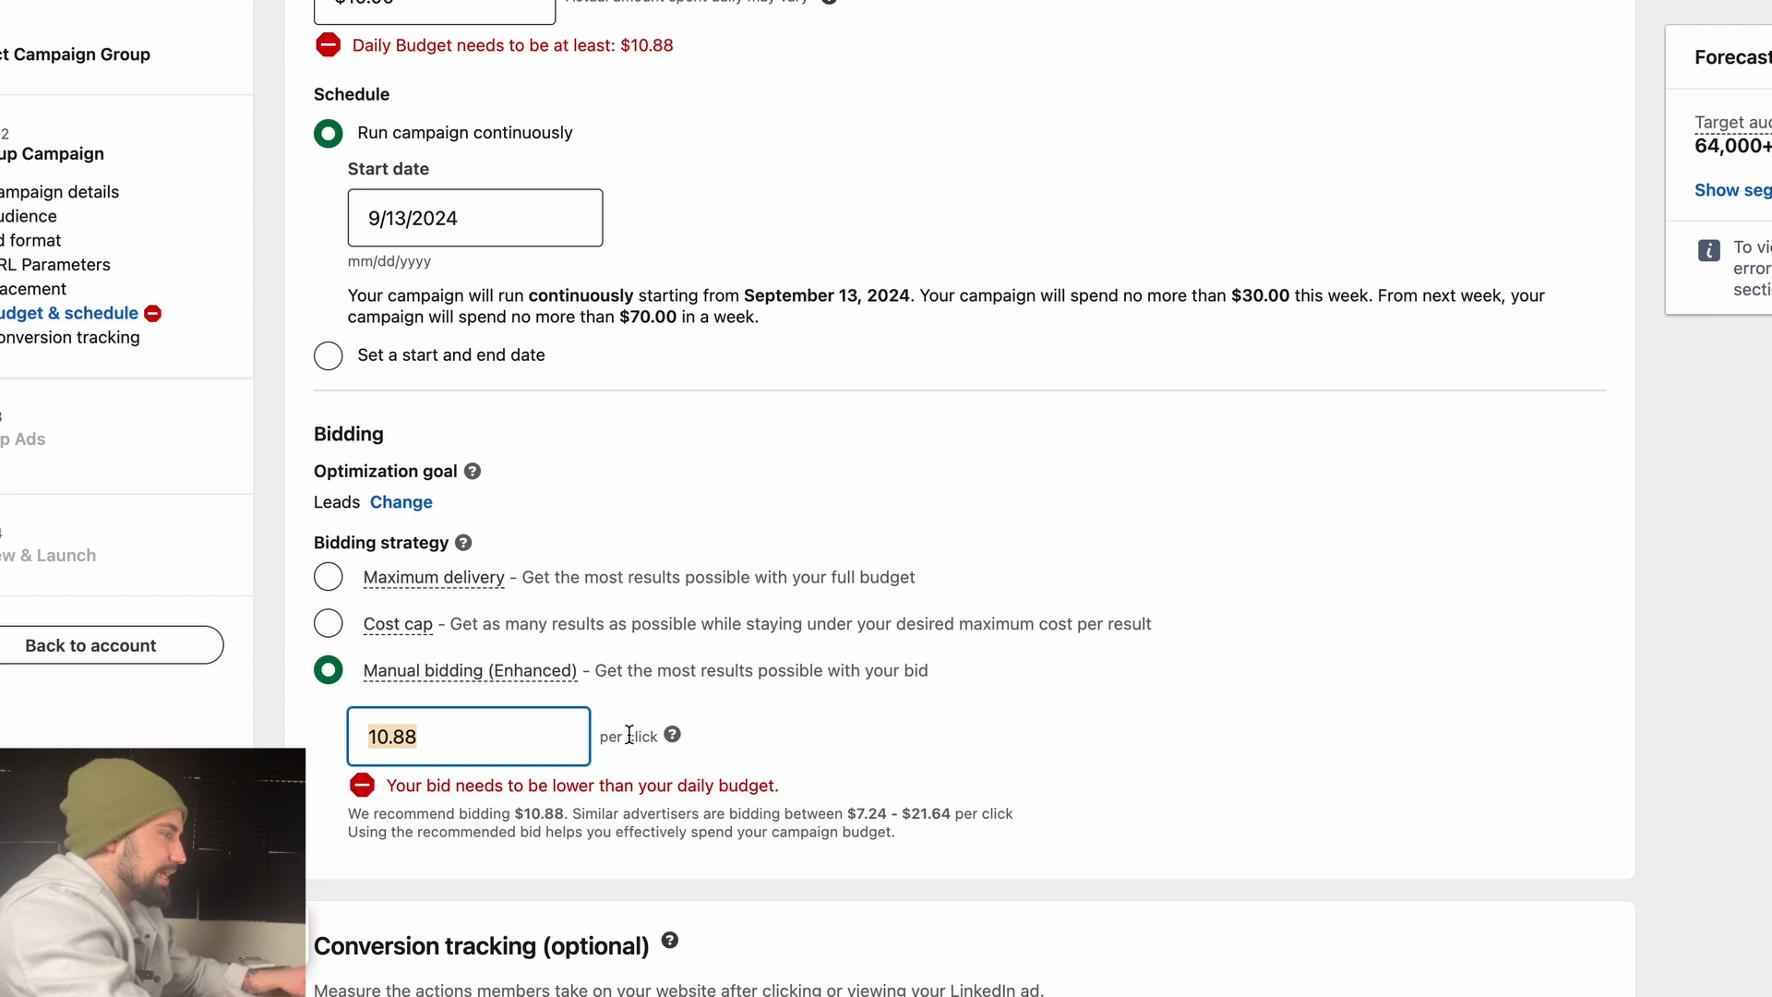
{"action": "left_click", "coordinate": [866, 819]}
{"action": "triple_click", "coordinate": [878, 825]}
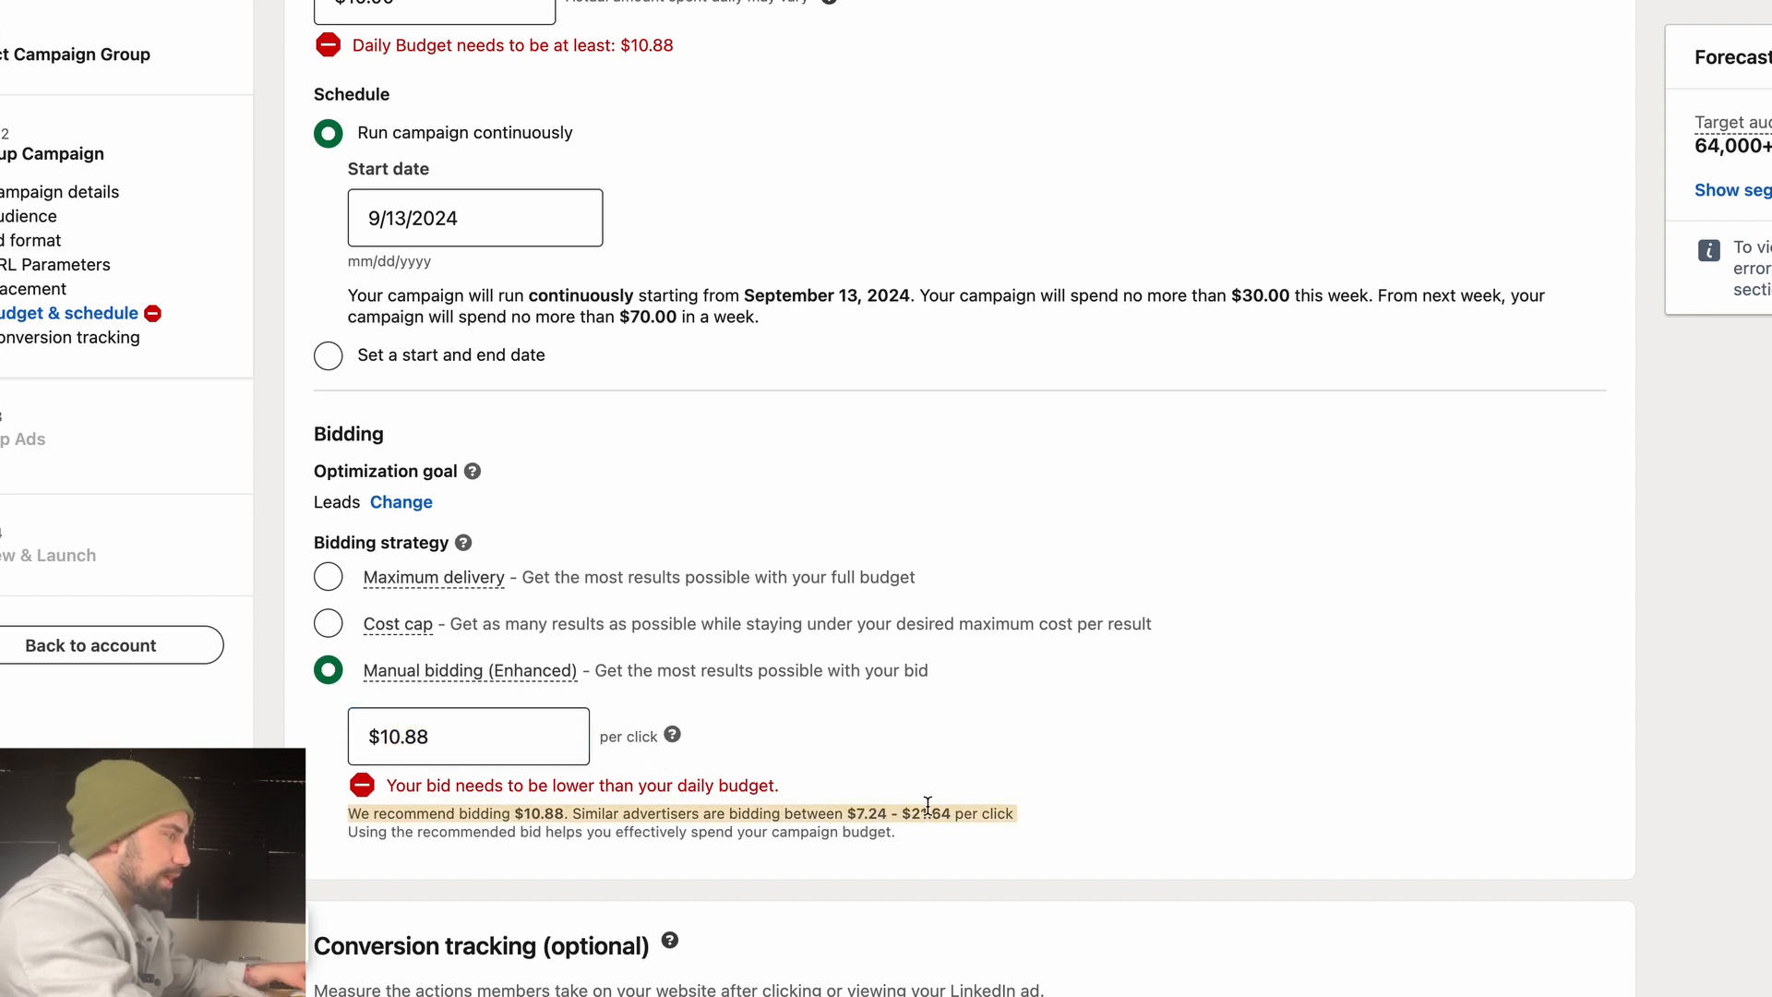
{"action": "double_click", "coordinate": [520, 727]}
{"action": "type", "text": "7.24"}
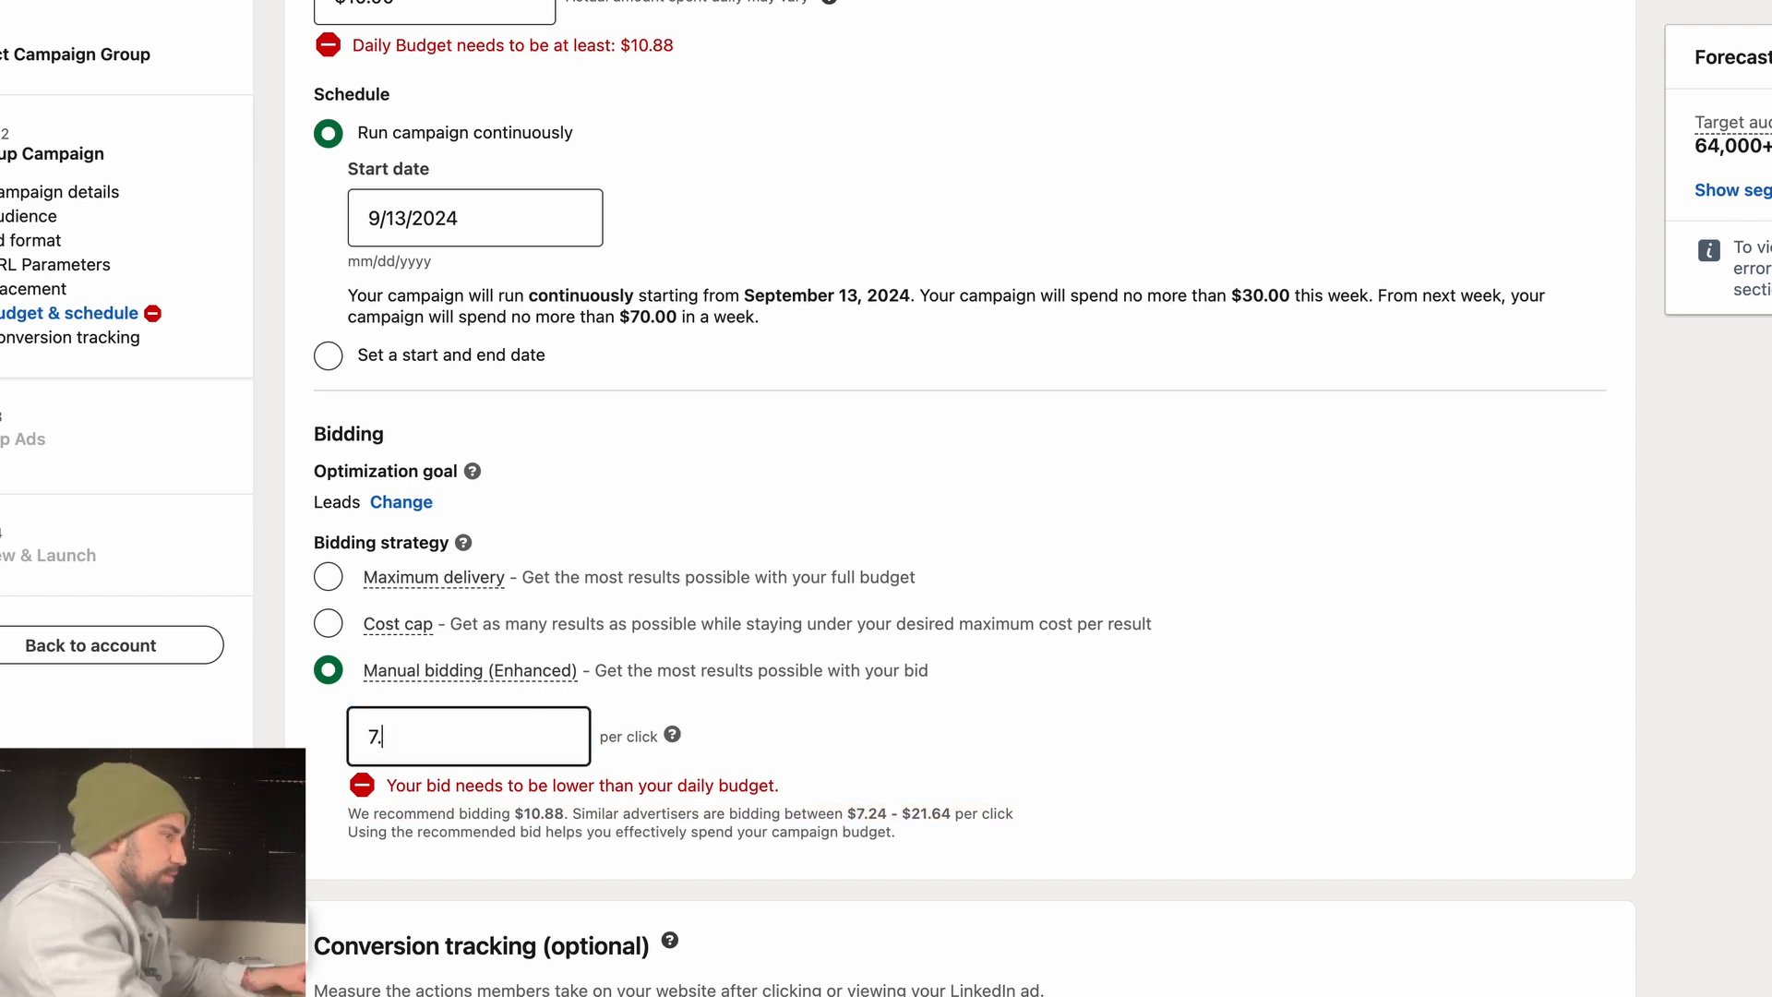
{"action": "left_click", "coordinate": [941, 694]}
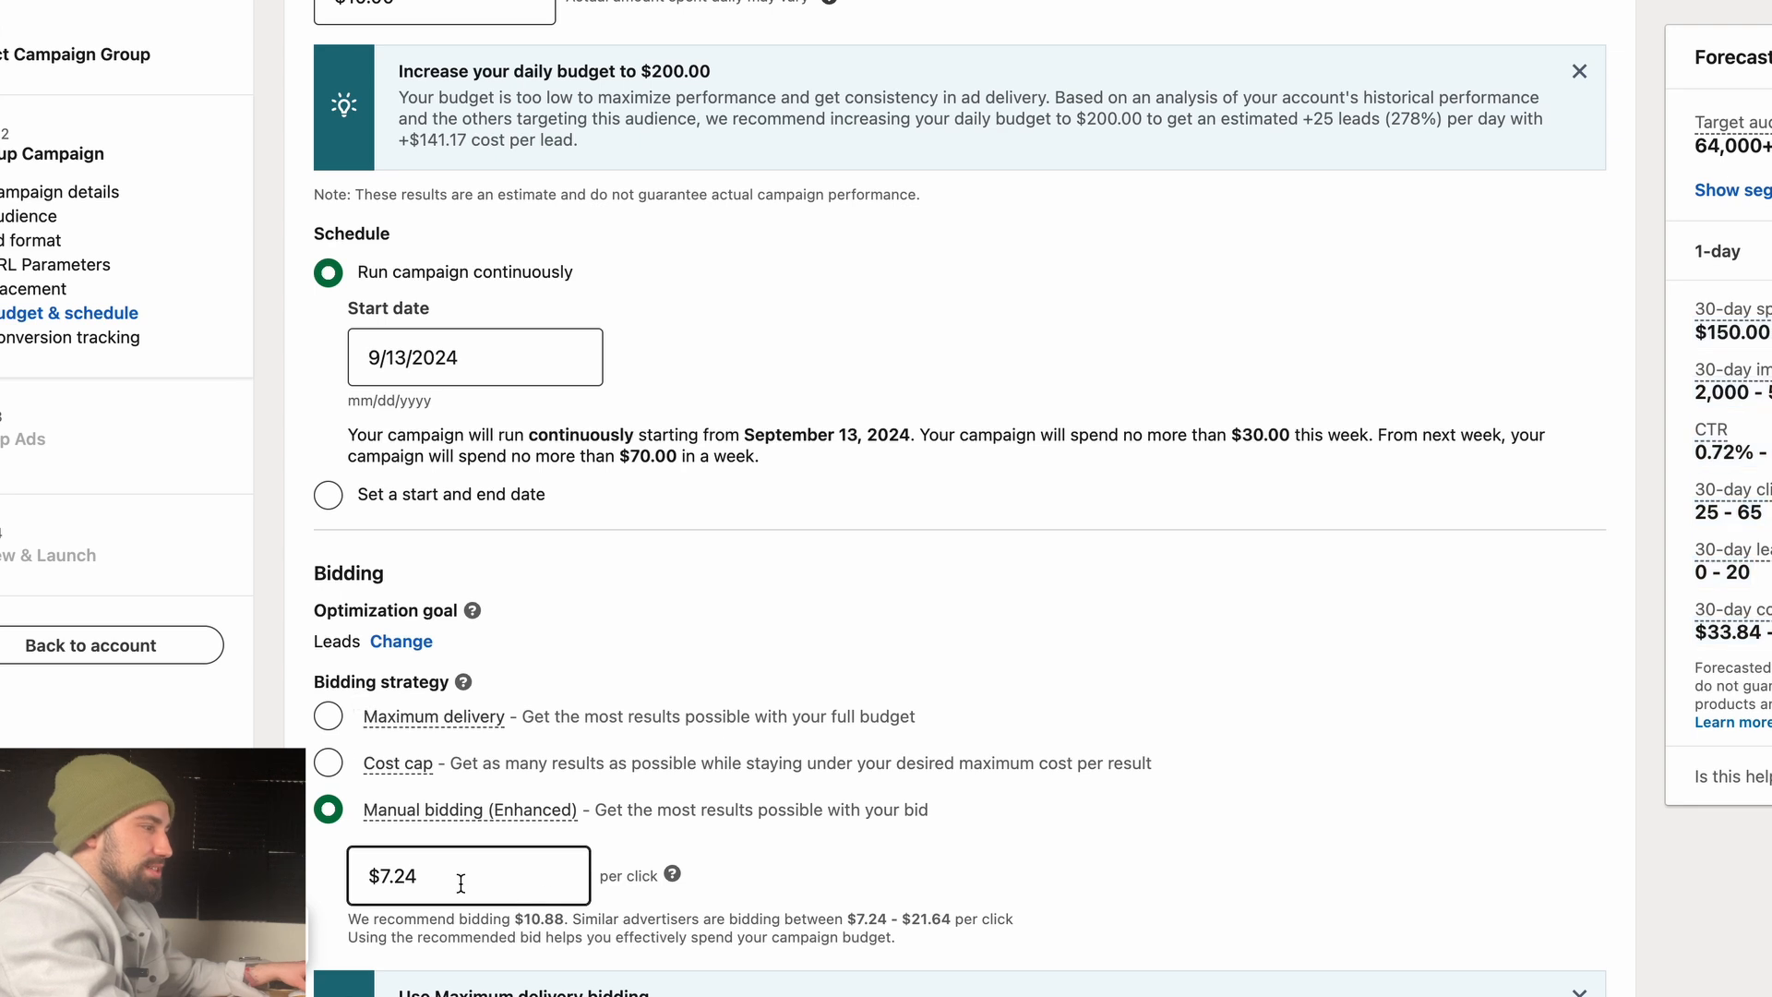
- Review the manual bid and its recommendation, and switch the bidding strategy back to Maximum delivery
{"action": "scroll", "coordinate": [459, 882], "scroll_direction": "down", "scroll_amount": 1}
{"action": "left_click", "coordinate": [375, 806]}
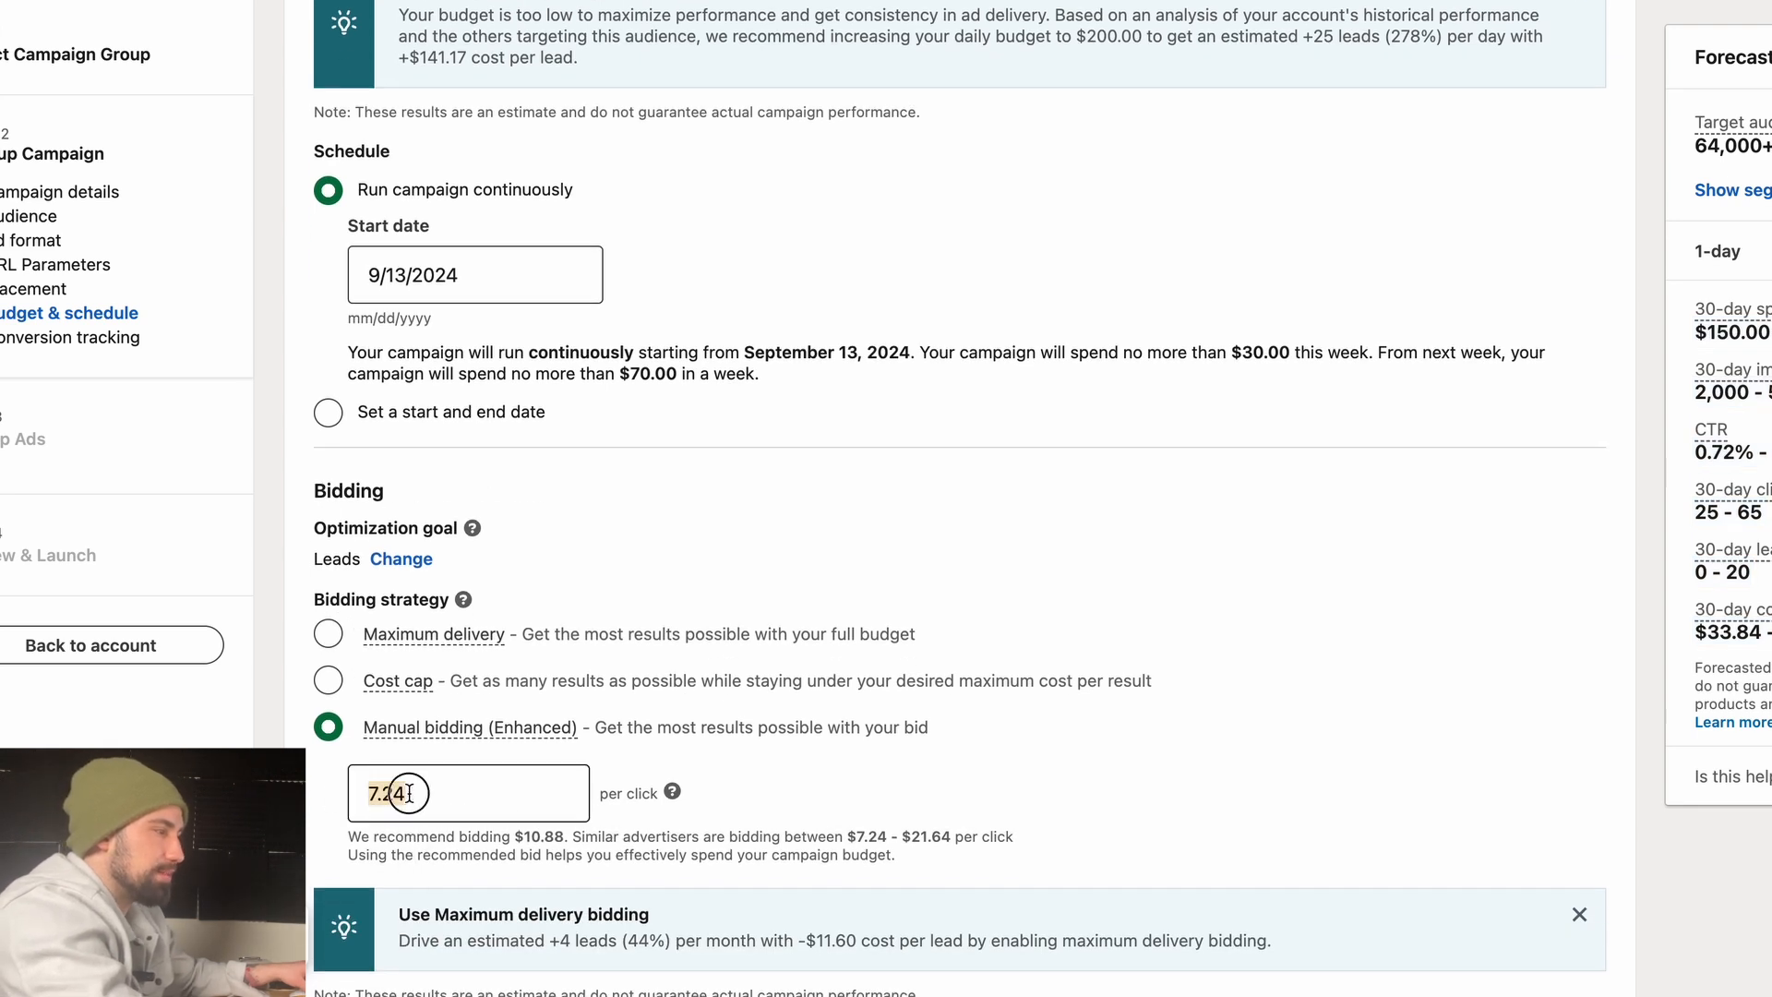
{"action": "left_click", "coordinate": [844, 795]}
{"action": "scroll", "coordinate": [814, 626], "scroll_direction": "down", "scroll_amount": 1}
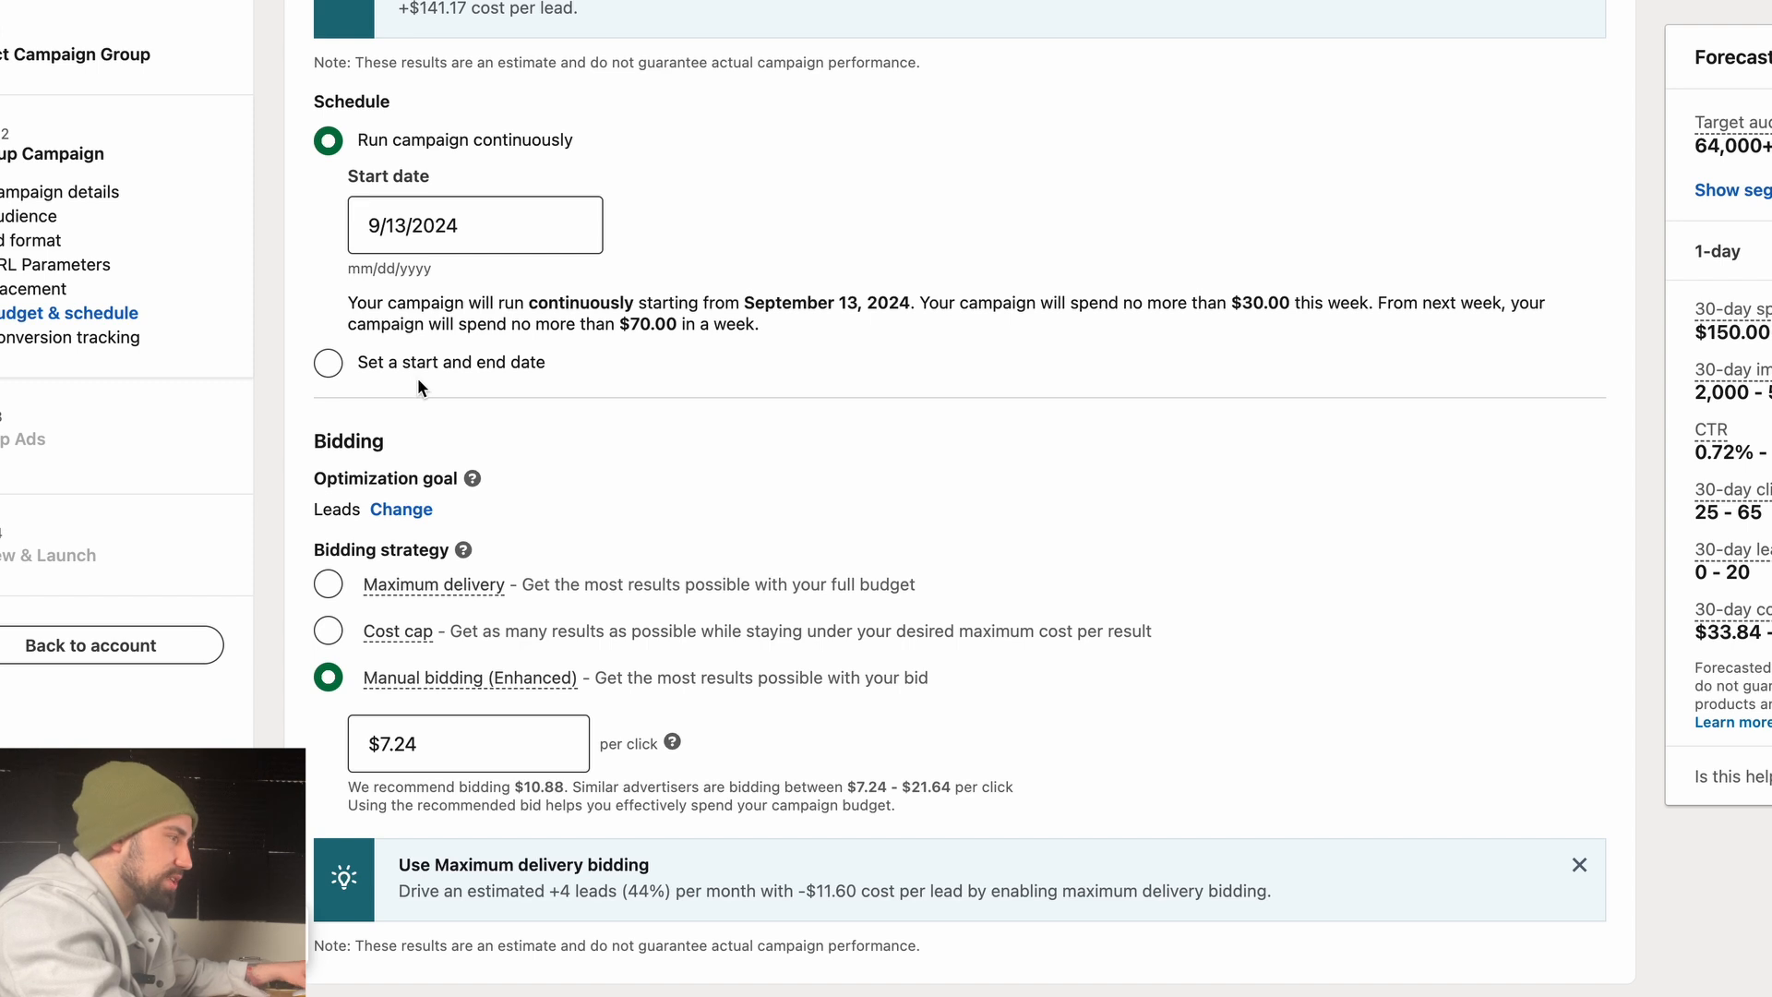
{"action": "left_click", "coordinate": [447, 744]}
{"action": "left_click", "coordinate": [794, 761]}
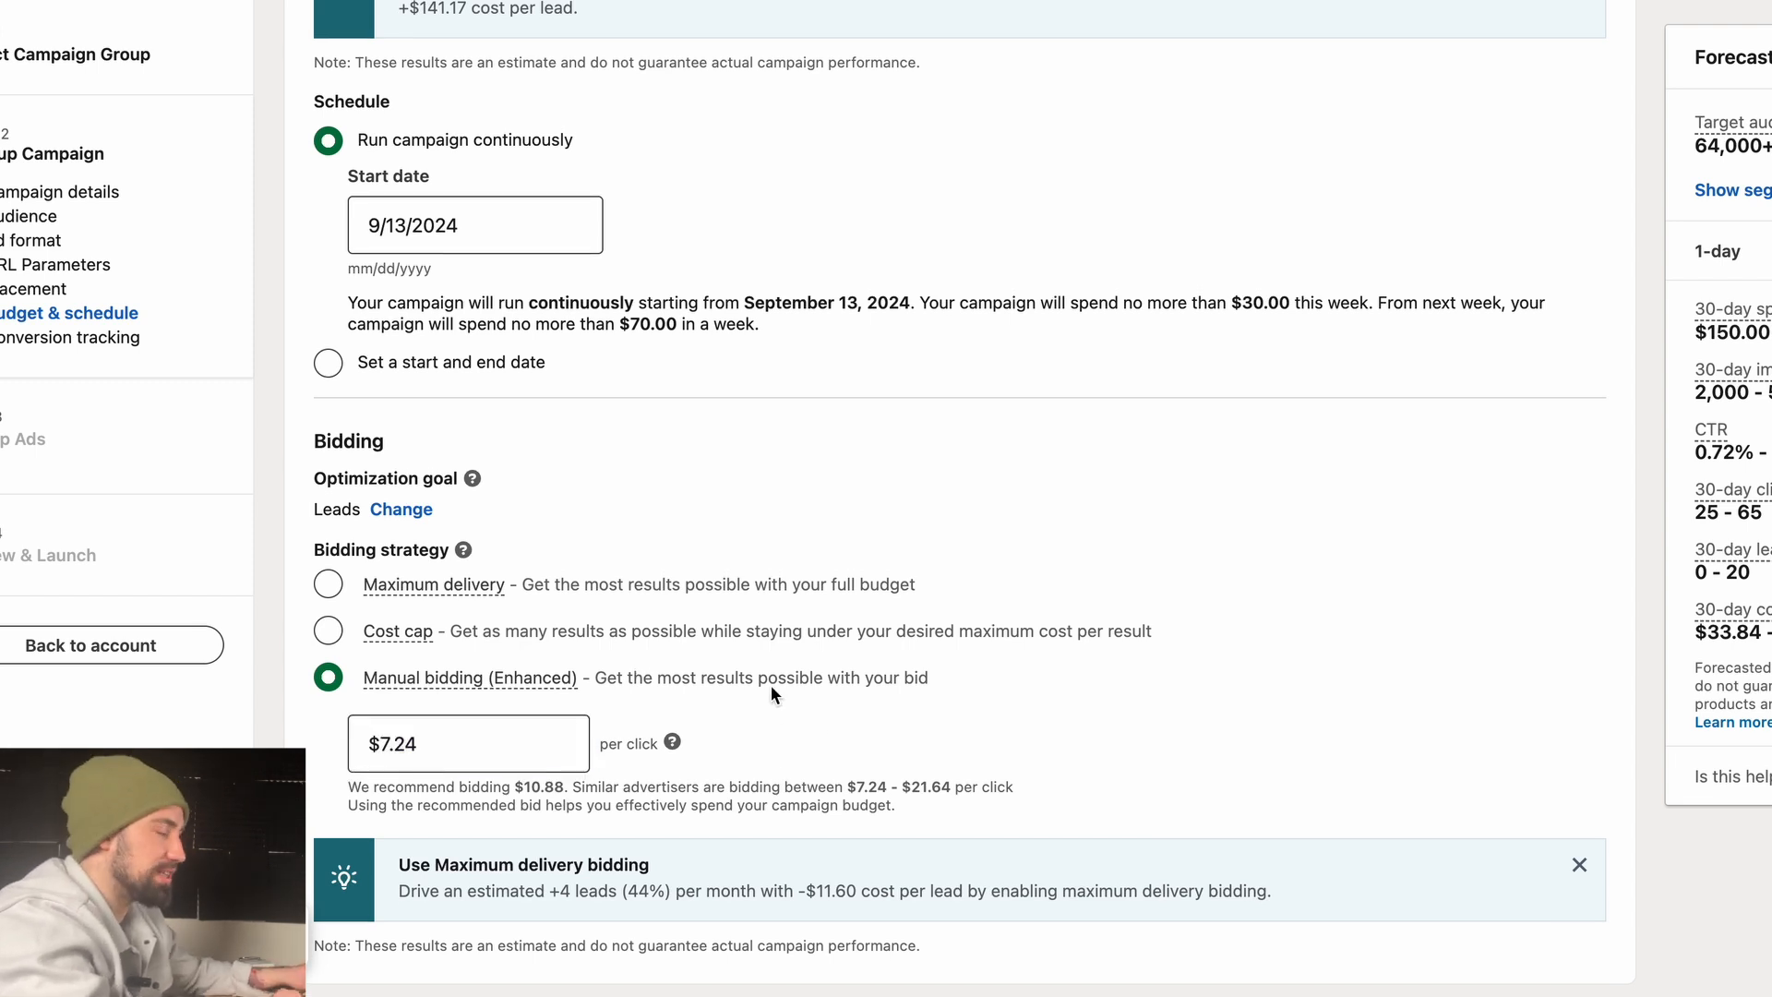
{"action": "scroll", "coordinate": [1027, 664], "scroll_direction": "down", "scroll_amount": 3}
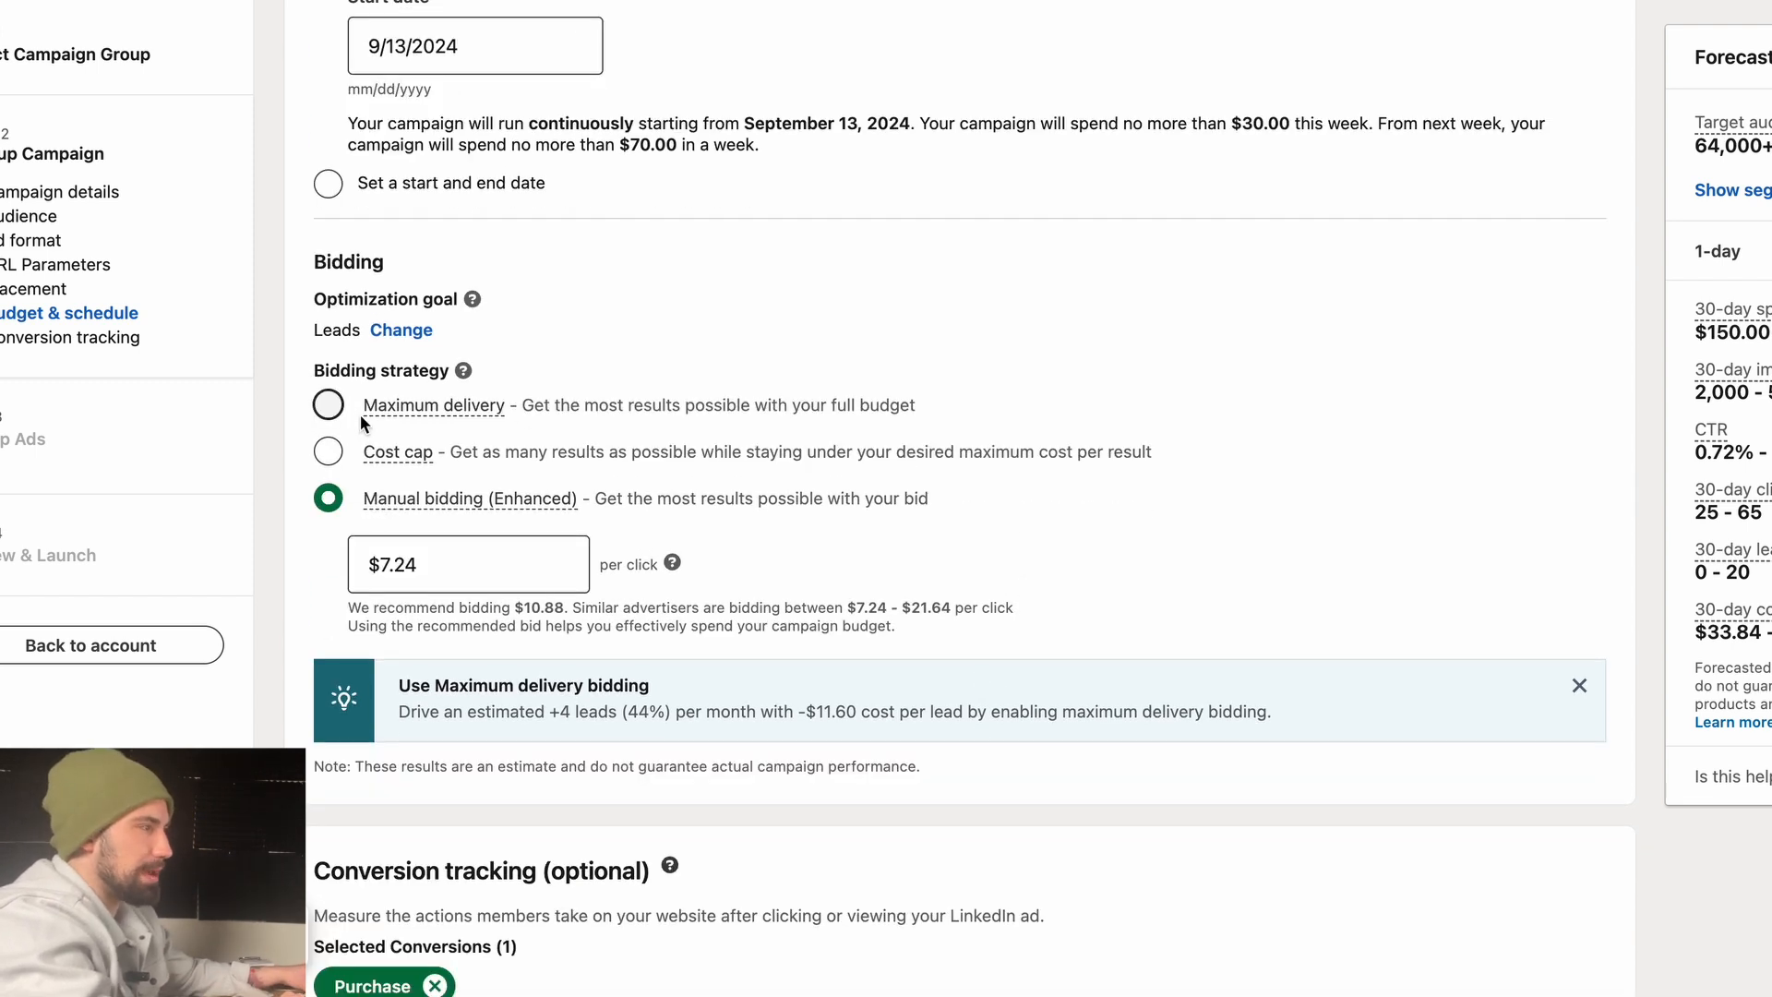
{"action": "left_click", "coordinate": [328, 406]}
- Leave the Purchase conversion selected, continue to the ad setup and confirm saving the campaign
{"action": "scroll", "coordinate": [591, 712], "scroll_direction": "down", "scroll_amount": 1}
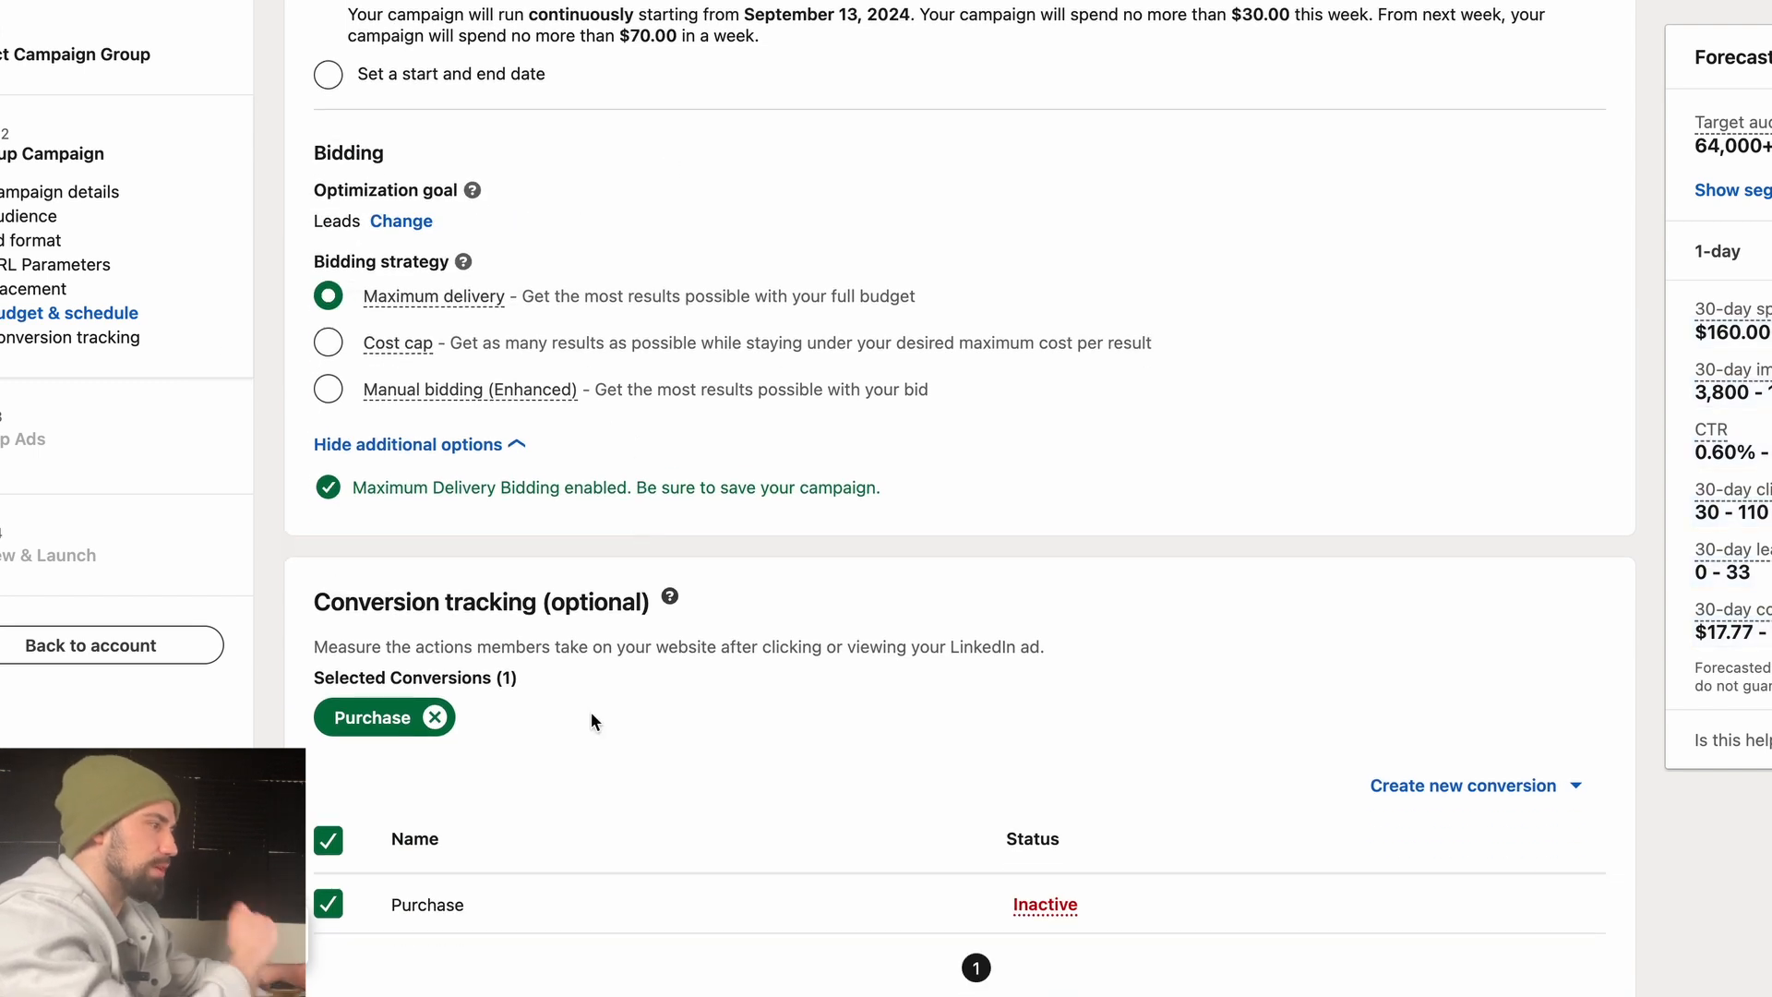
{"action": "scroll", "coordinate": [587, 711], "scroll_direction": "down", "scroll_amount": 2}
{"action": "scroll", "coordinate": [425, 605], "scroll_direction": "down", "scroll_amount": 1}
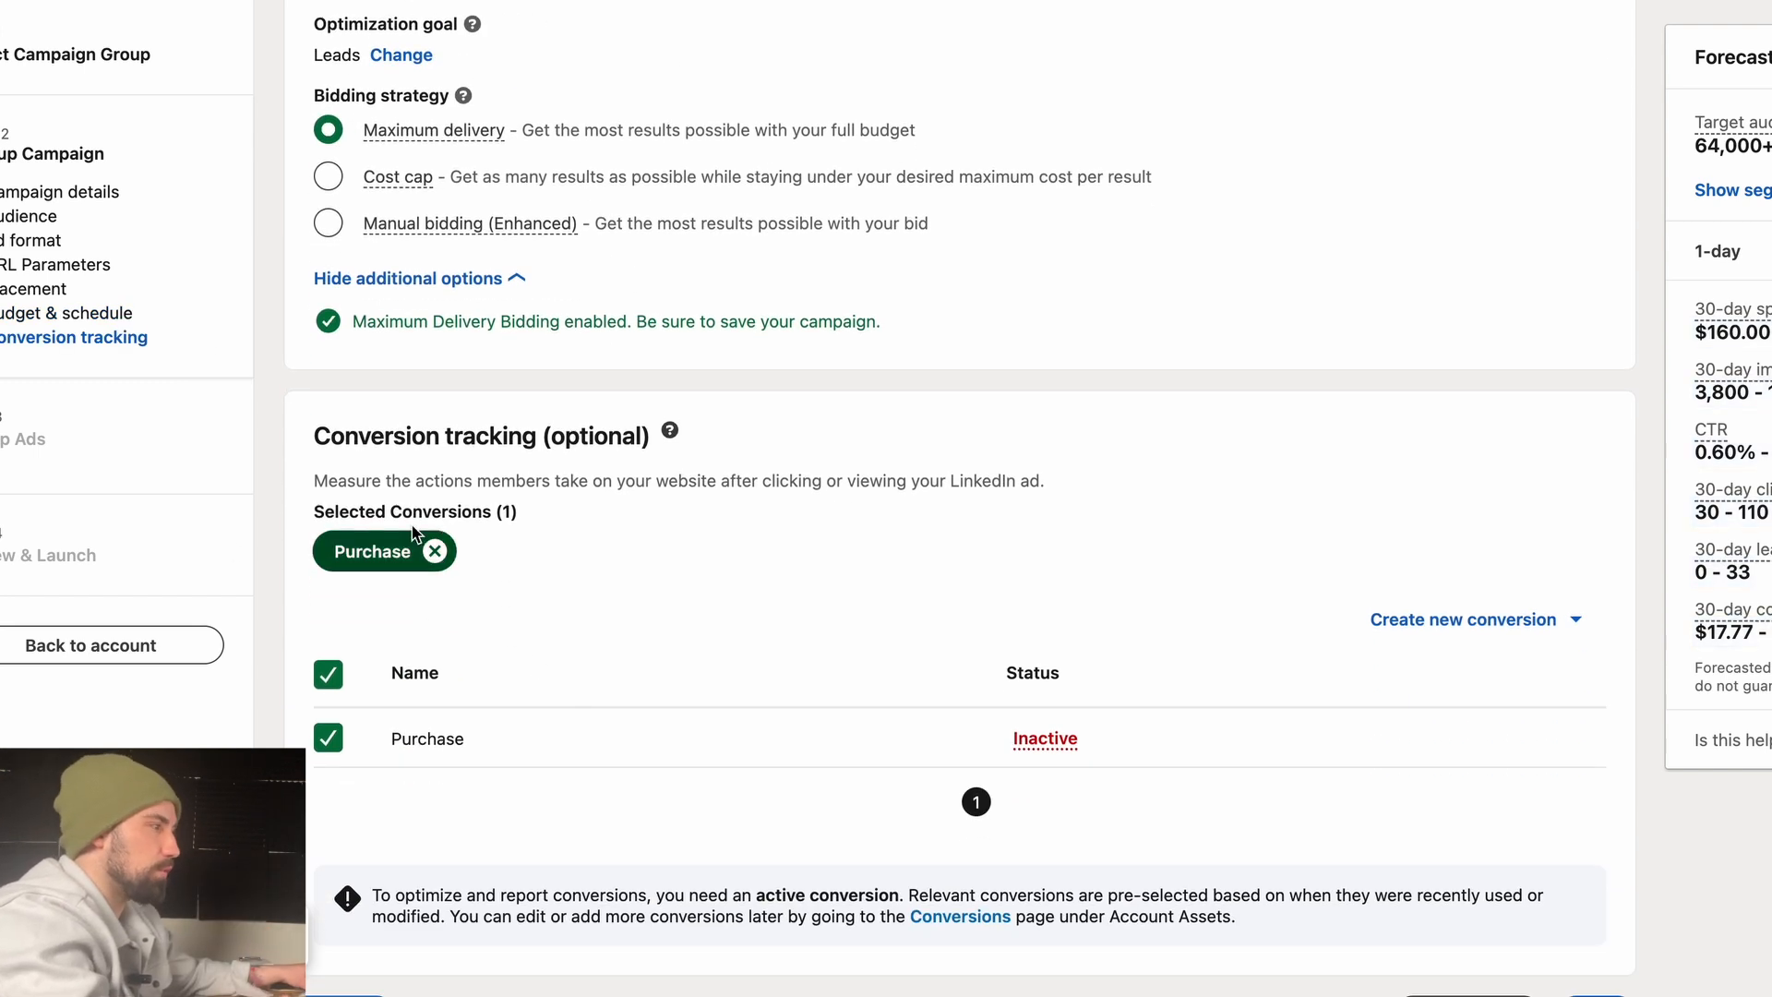
{"action": "scroll", "coordinate": [727, 663], "scroll_direction": "down", "scroll_amount": 2}
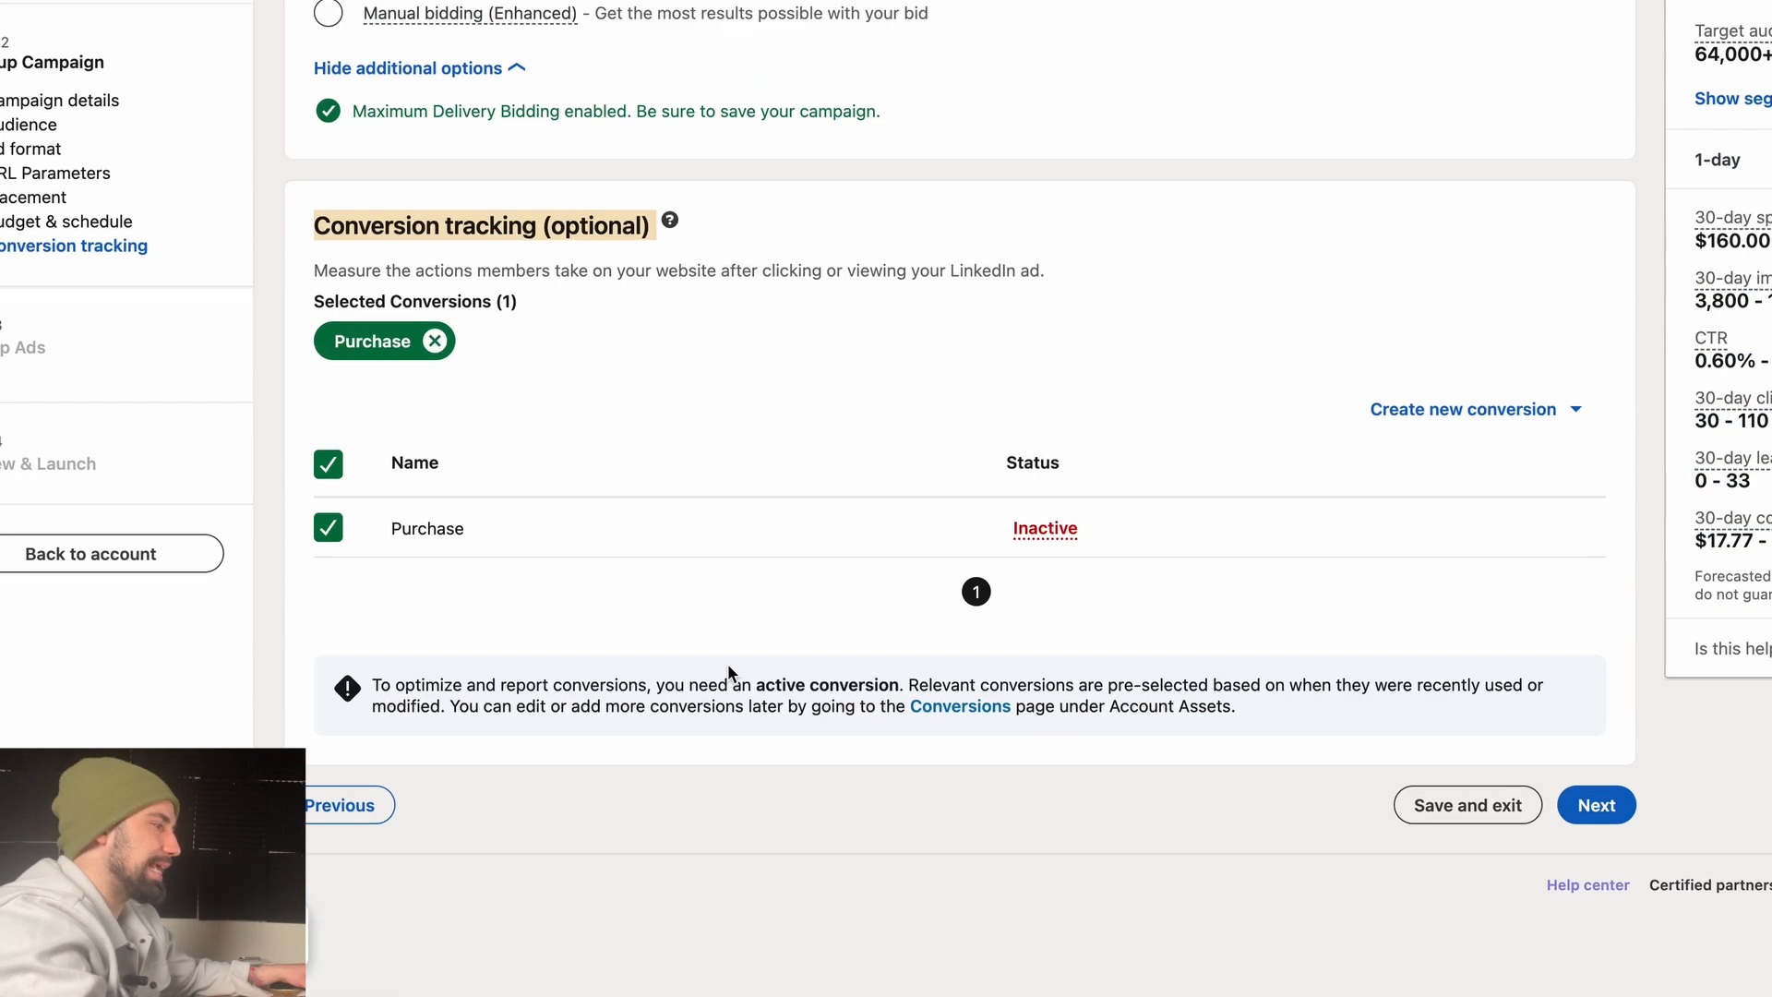
{"action": "scroll", "coordinate": [727, 663], "scroll_direction": "up", "scroll_amount": 1}
{"action": "left_click", "coordinate": [1585, 900]}
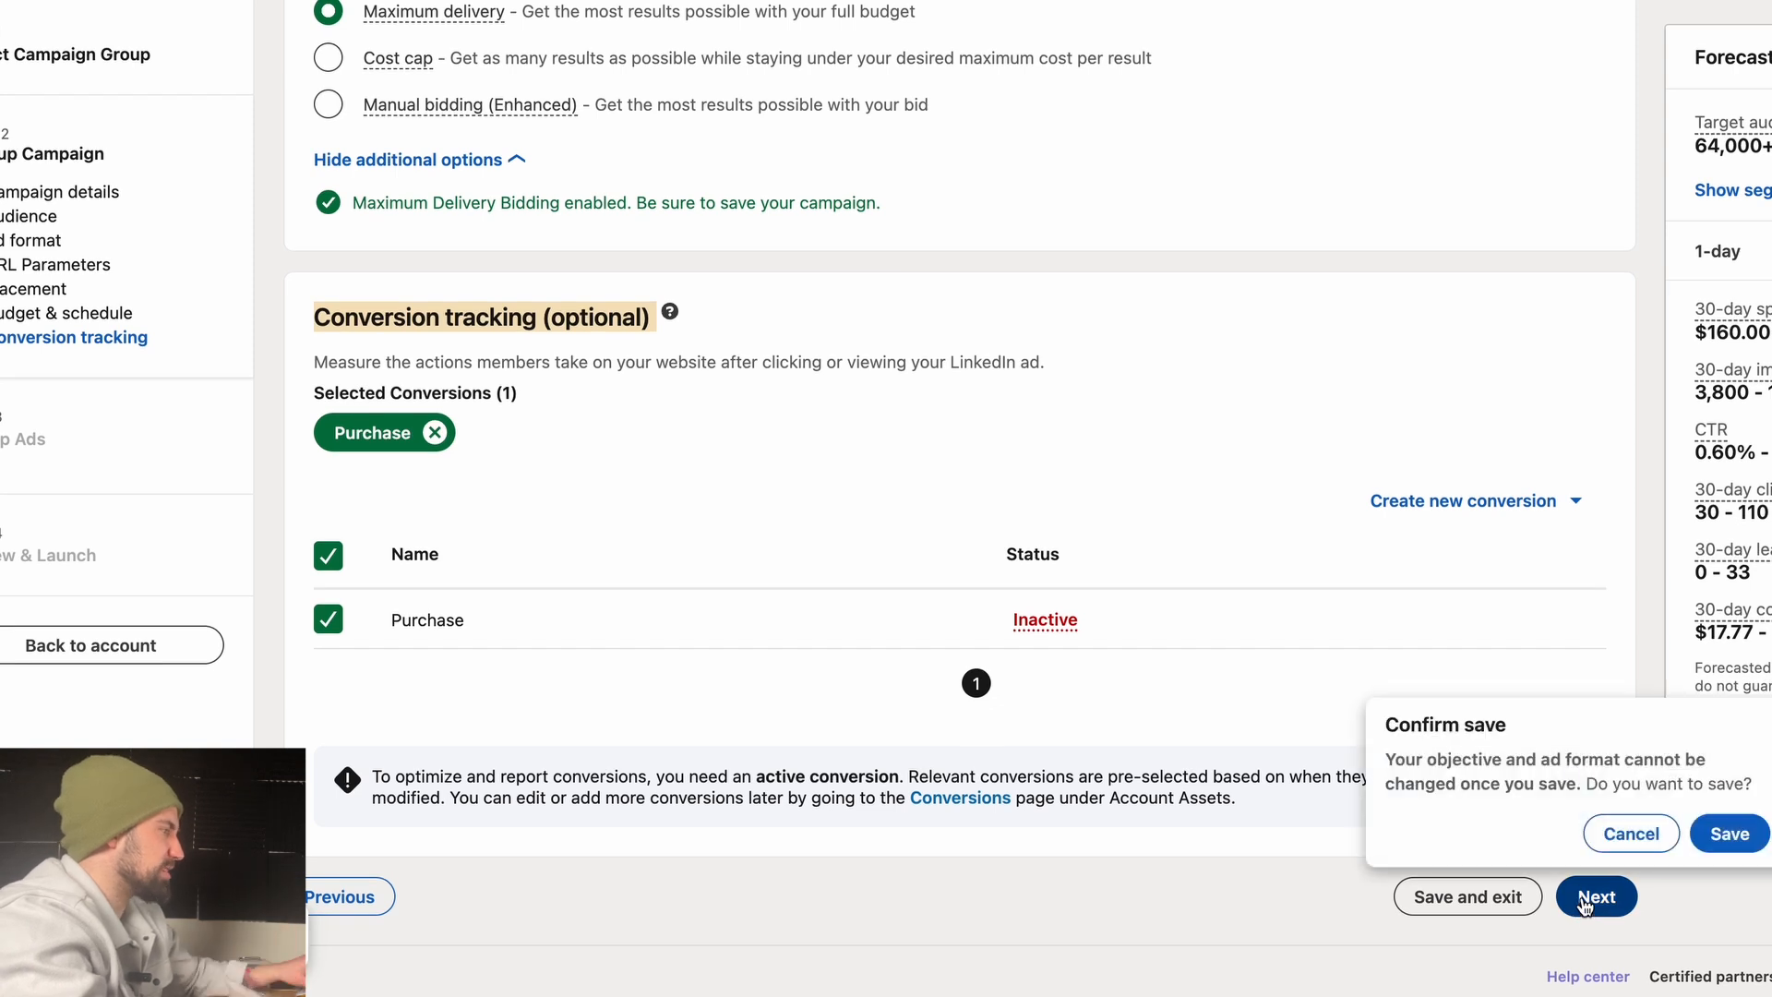
{"action": "left_click", "coordinate": [1754, 836]}
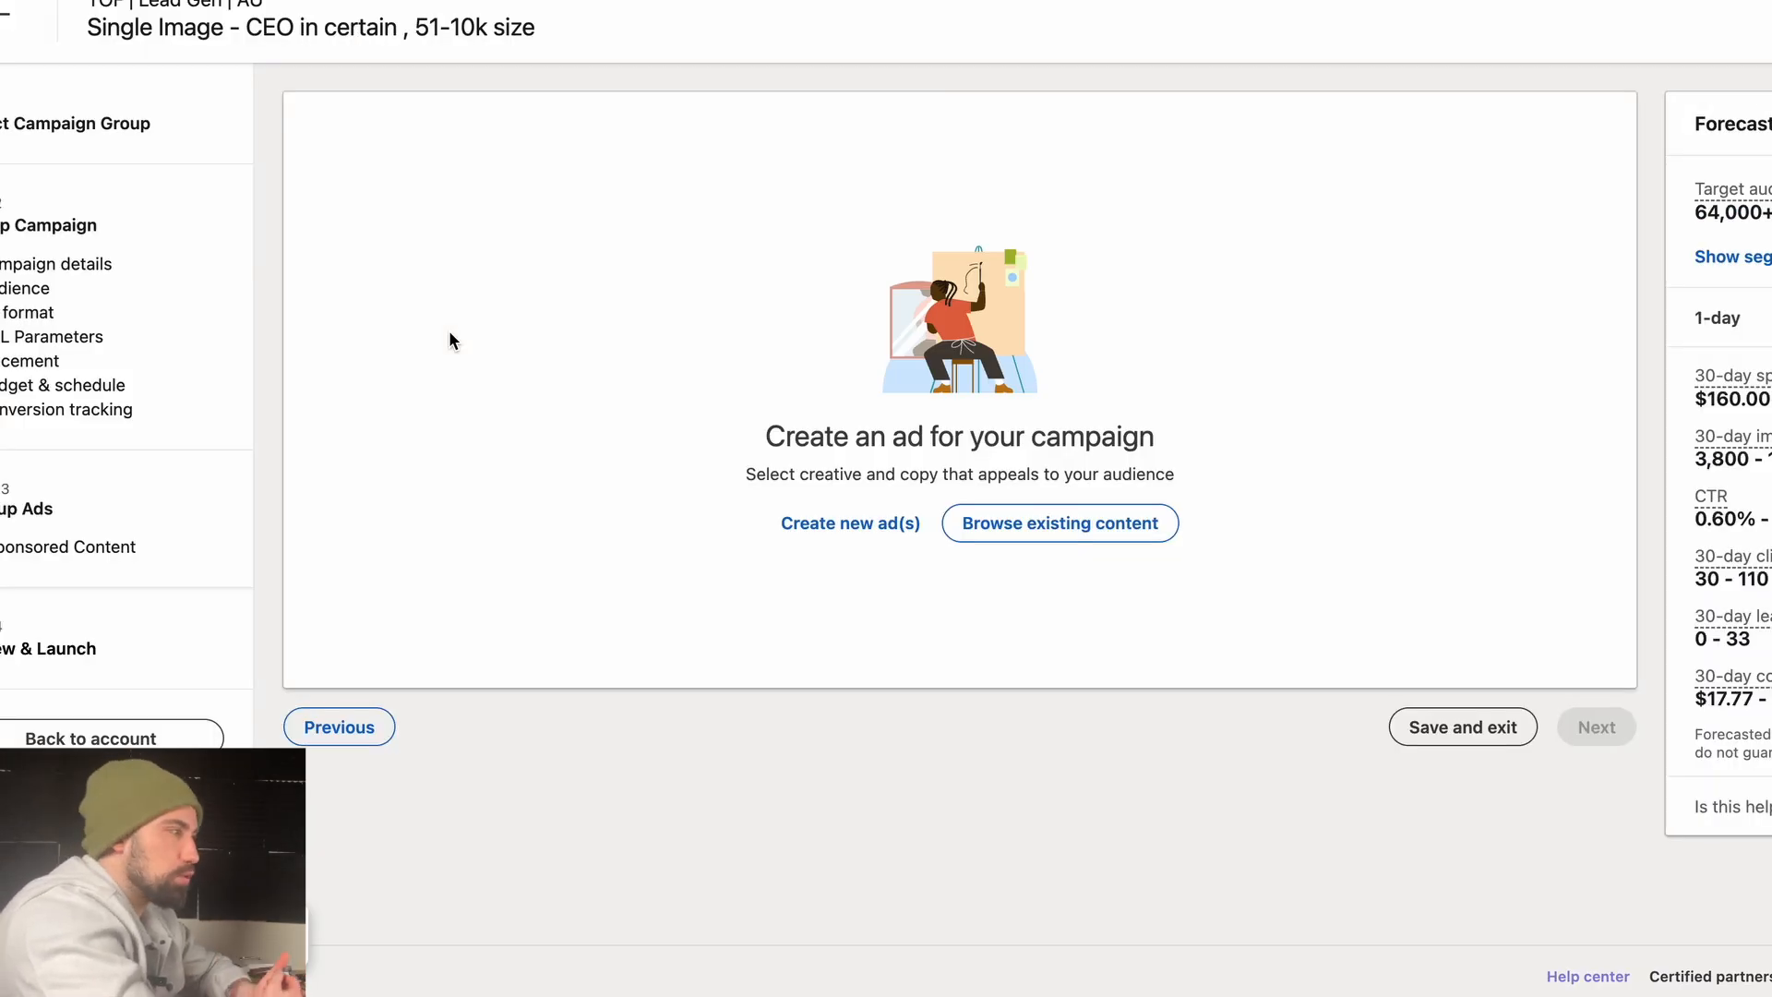
{"action": "left_click", "coordinate": [836, 523]}
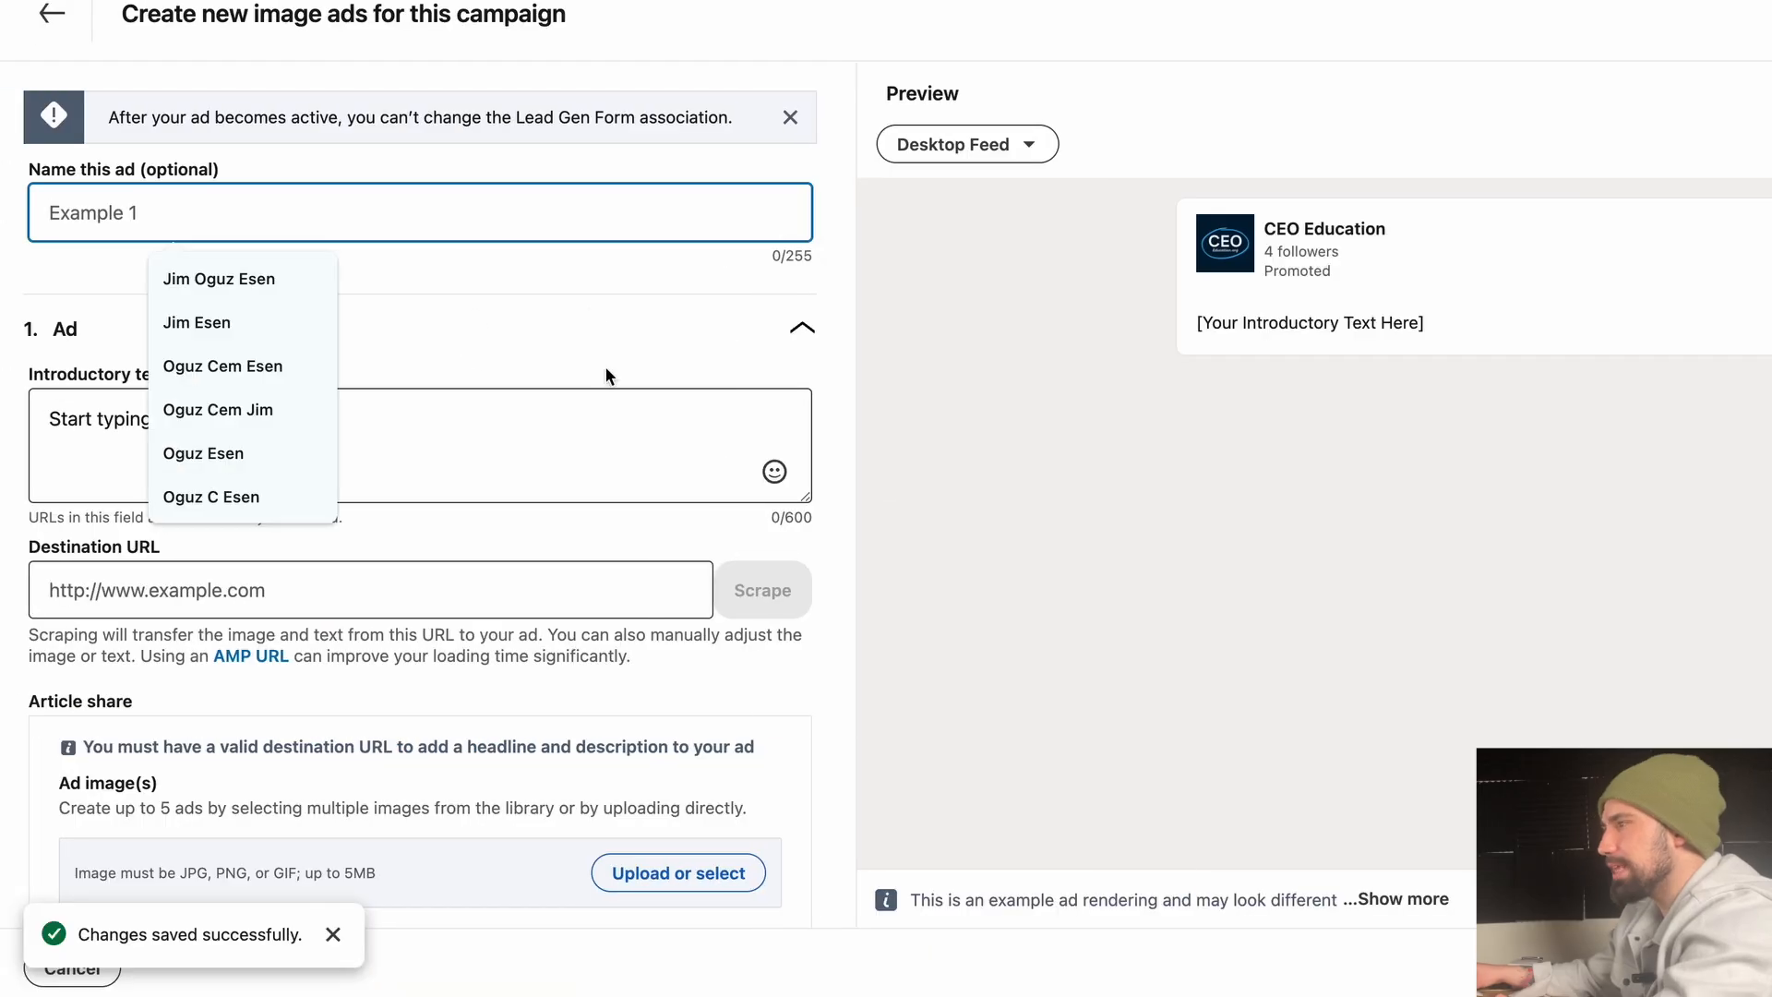
{"action": "left_click", "coordinate": [370, 573]}
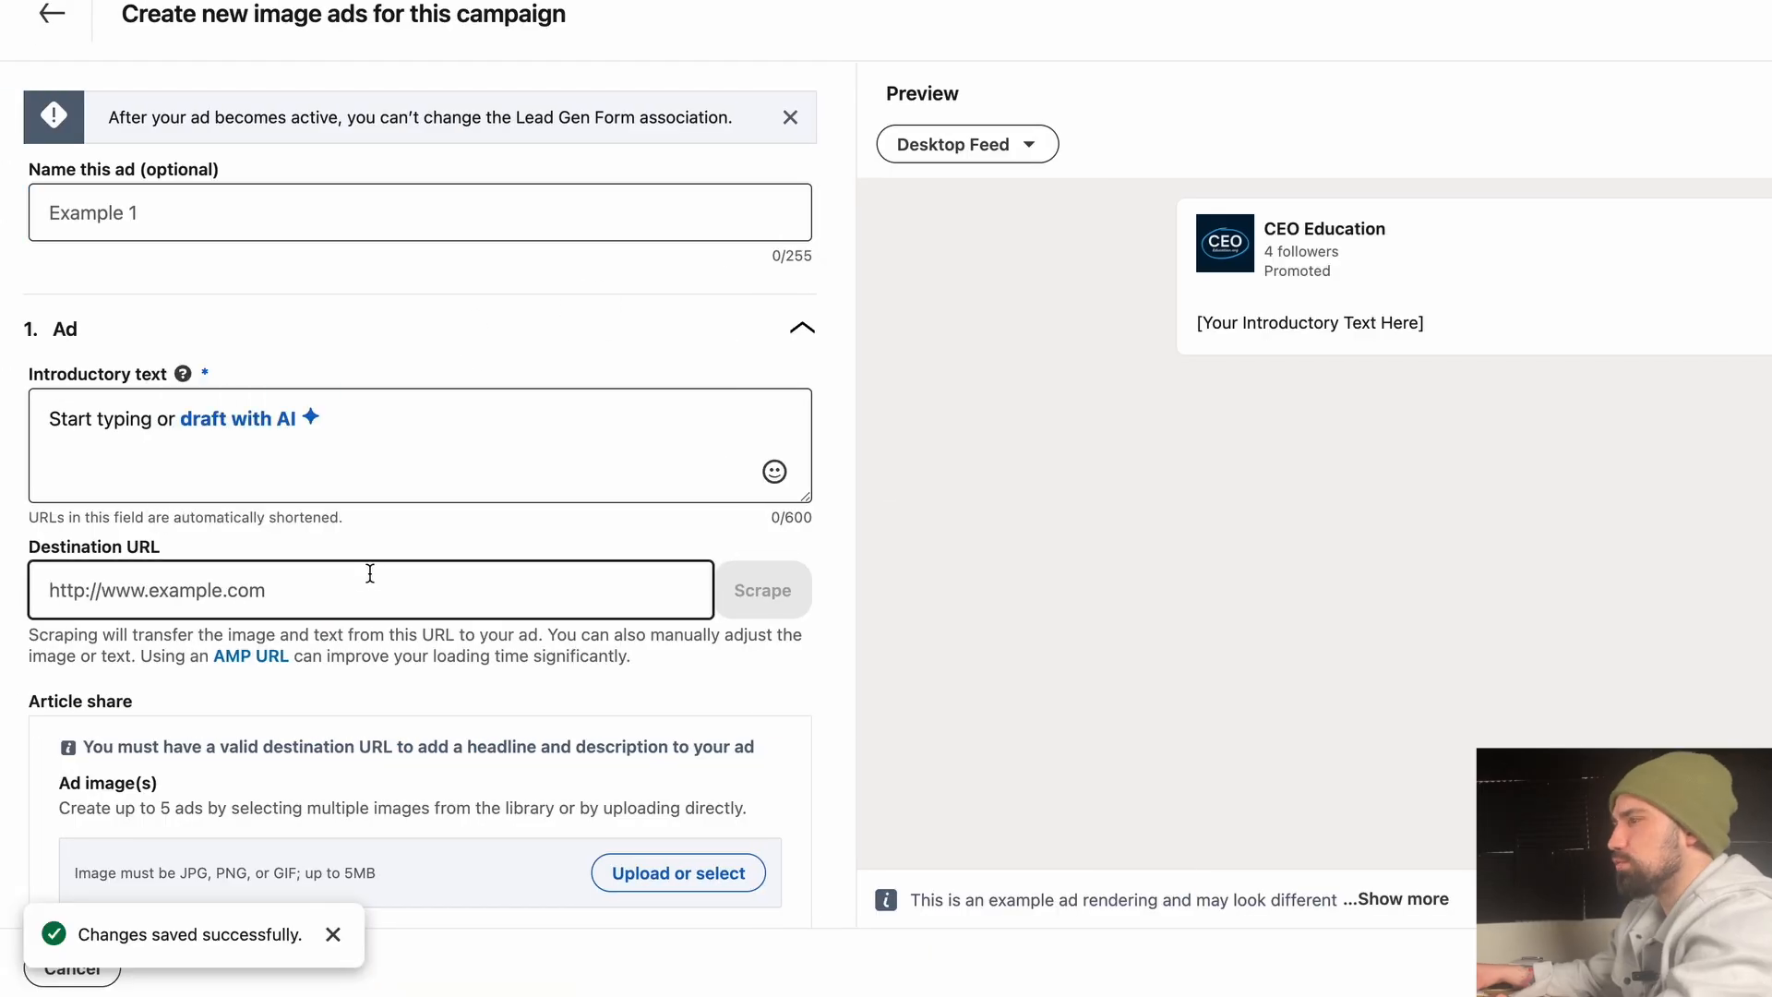
{"action": "left_click", "coordinate": [478, 570]}
{"action": "left_click", "coordinate": [389, 662]}
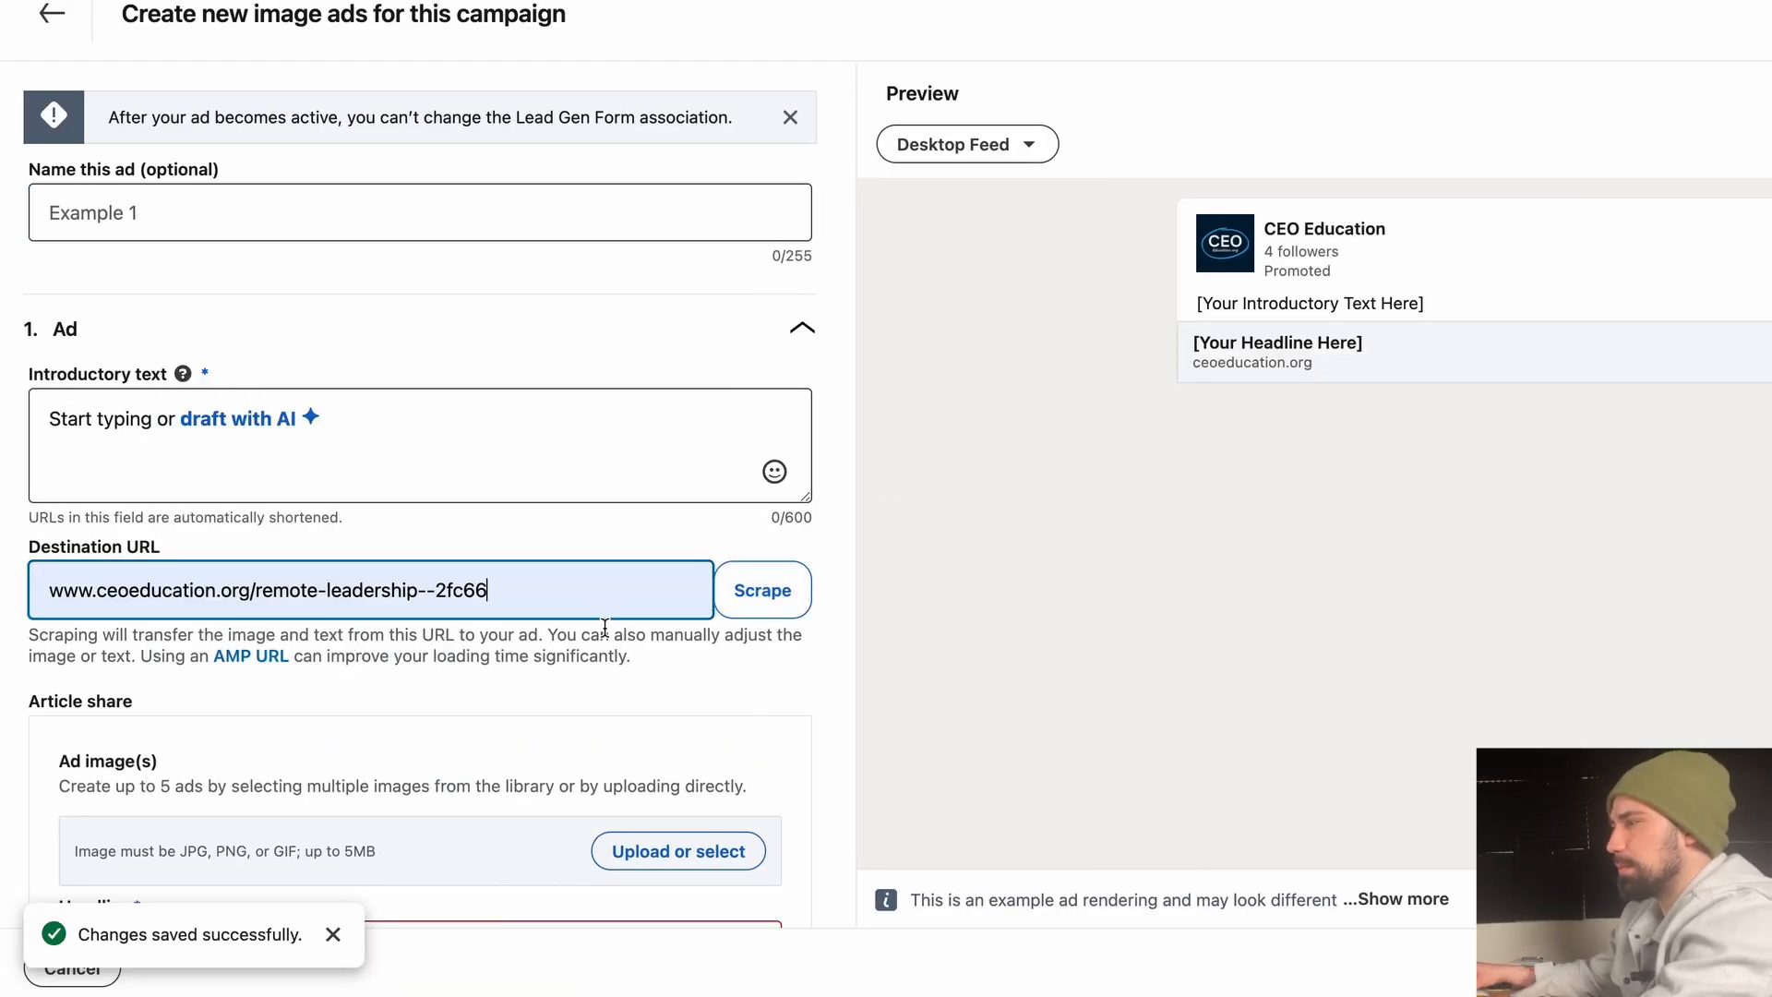
{"action": "triple_click", "coordinate": [550, 592]}
{"action": "left_click", "coordinate": [360, 455]}
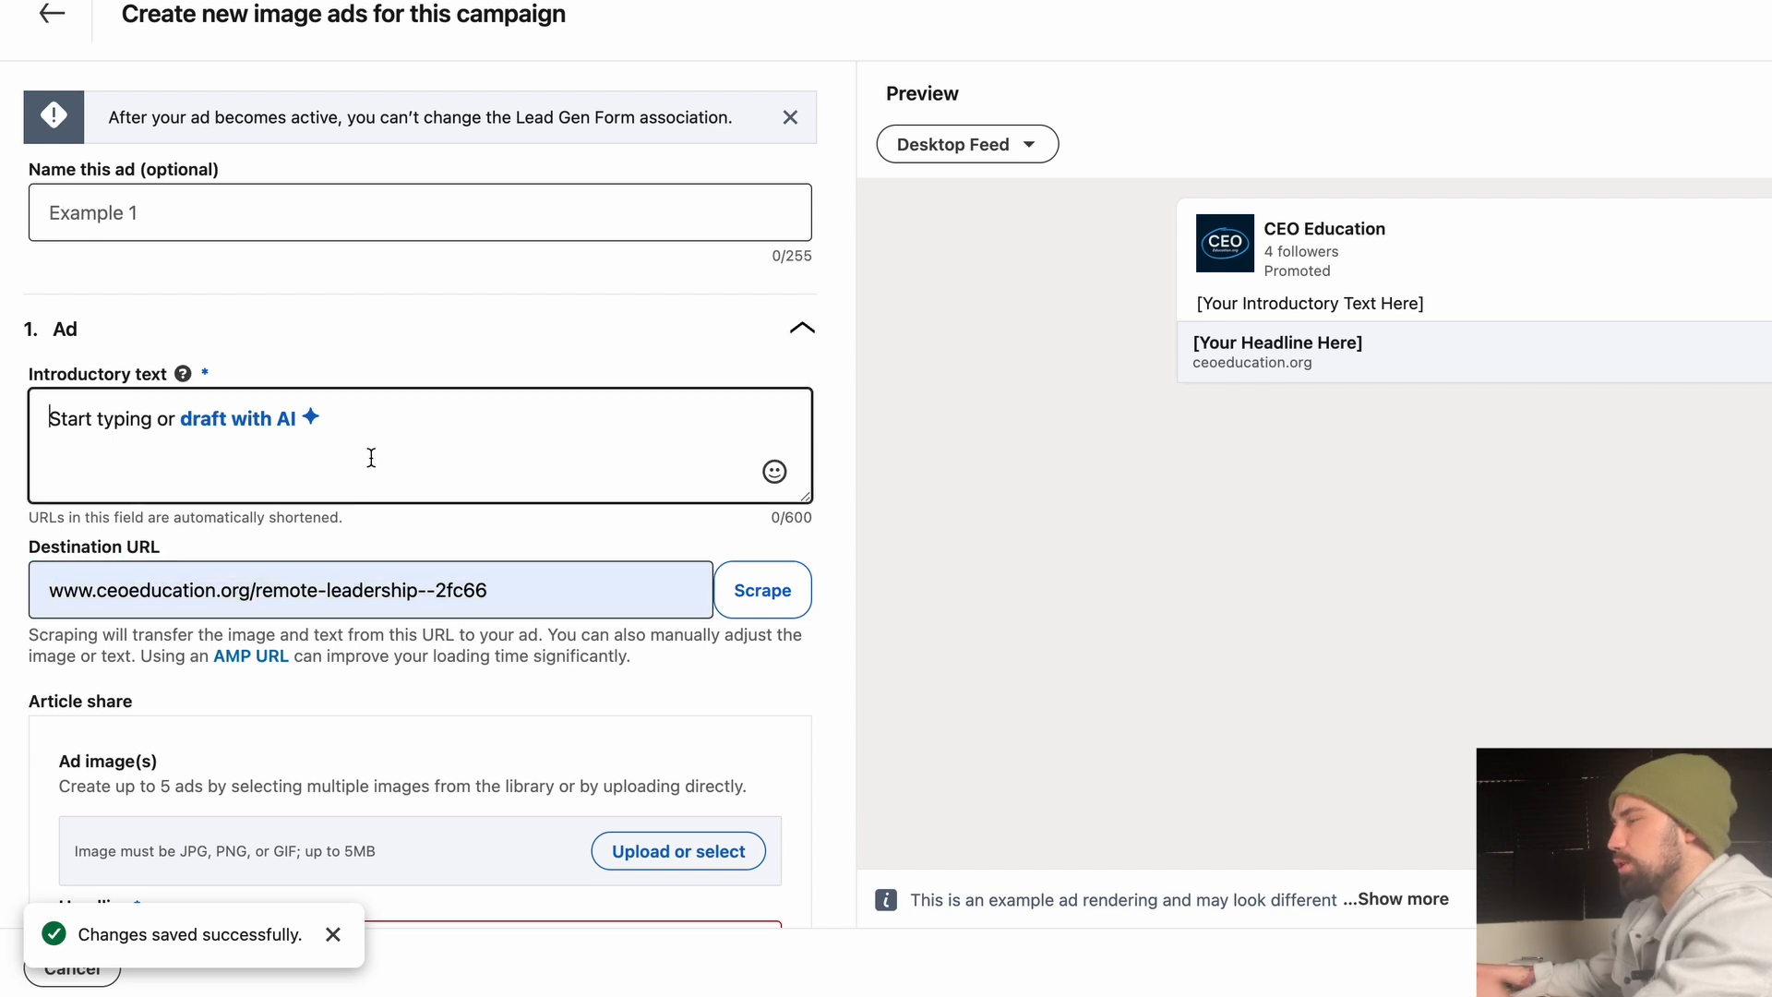
- Remove the other suggested images in the image library and use only "Add a heading (10).png" as the ad image
{"action": "scroll", "coordinate": [397, 466], "scroll_direction": "down", "scroll_amount": 3}
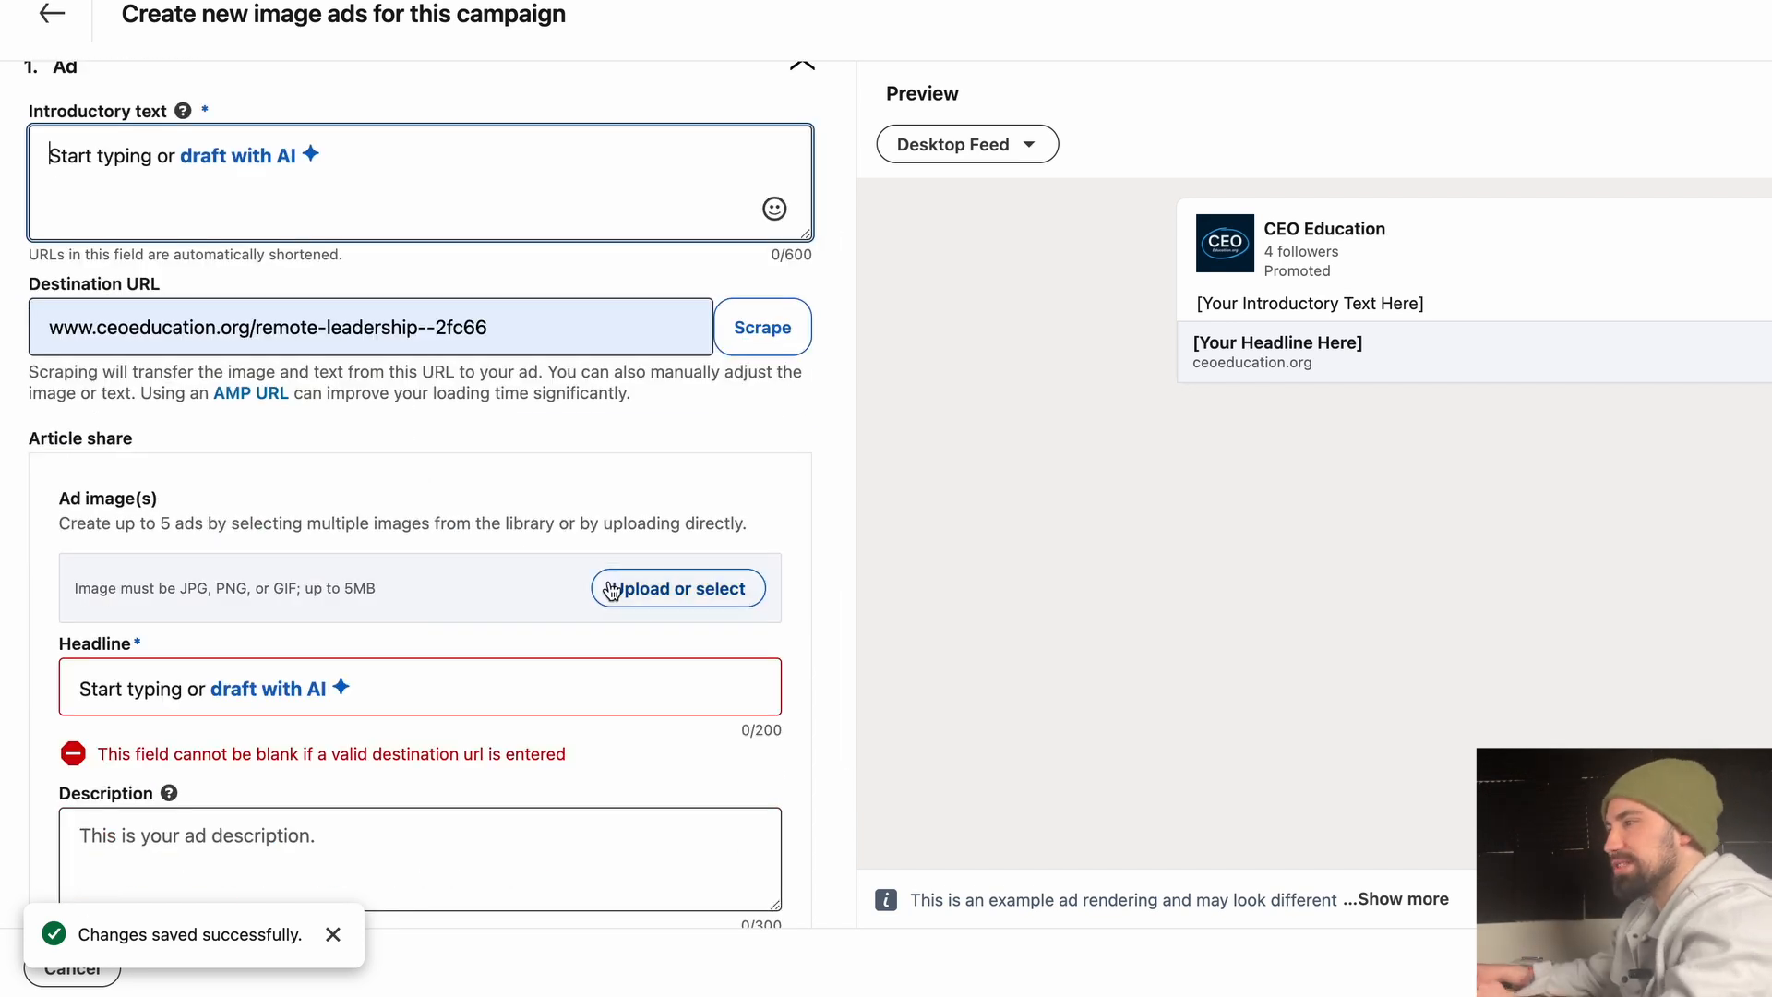
{"action": "left_click", "coordinate": [687, 587]}
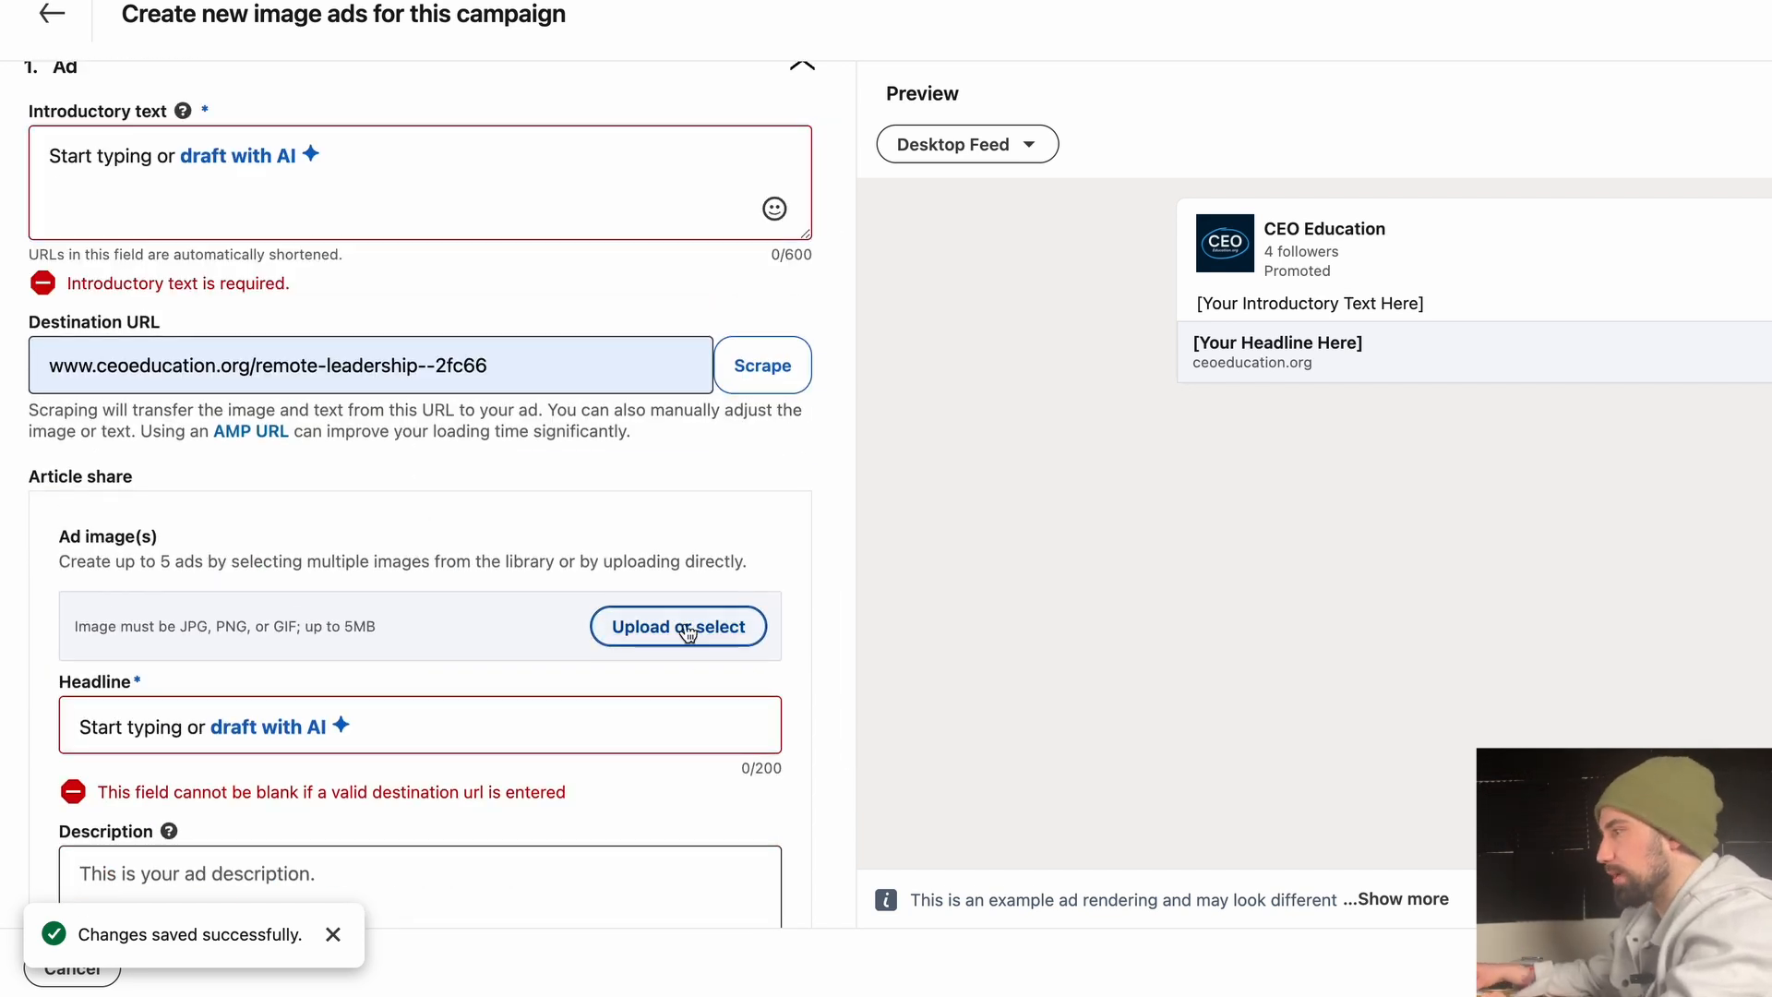
{"action": "left_click", "coordinate": [687, 623]}
{"action": "left_click", "coordinate": [646, 306]}
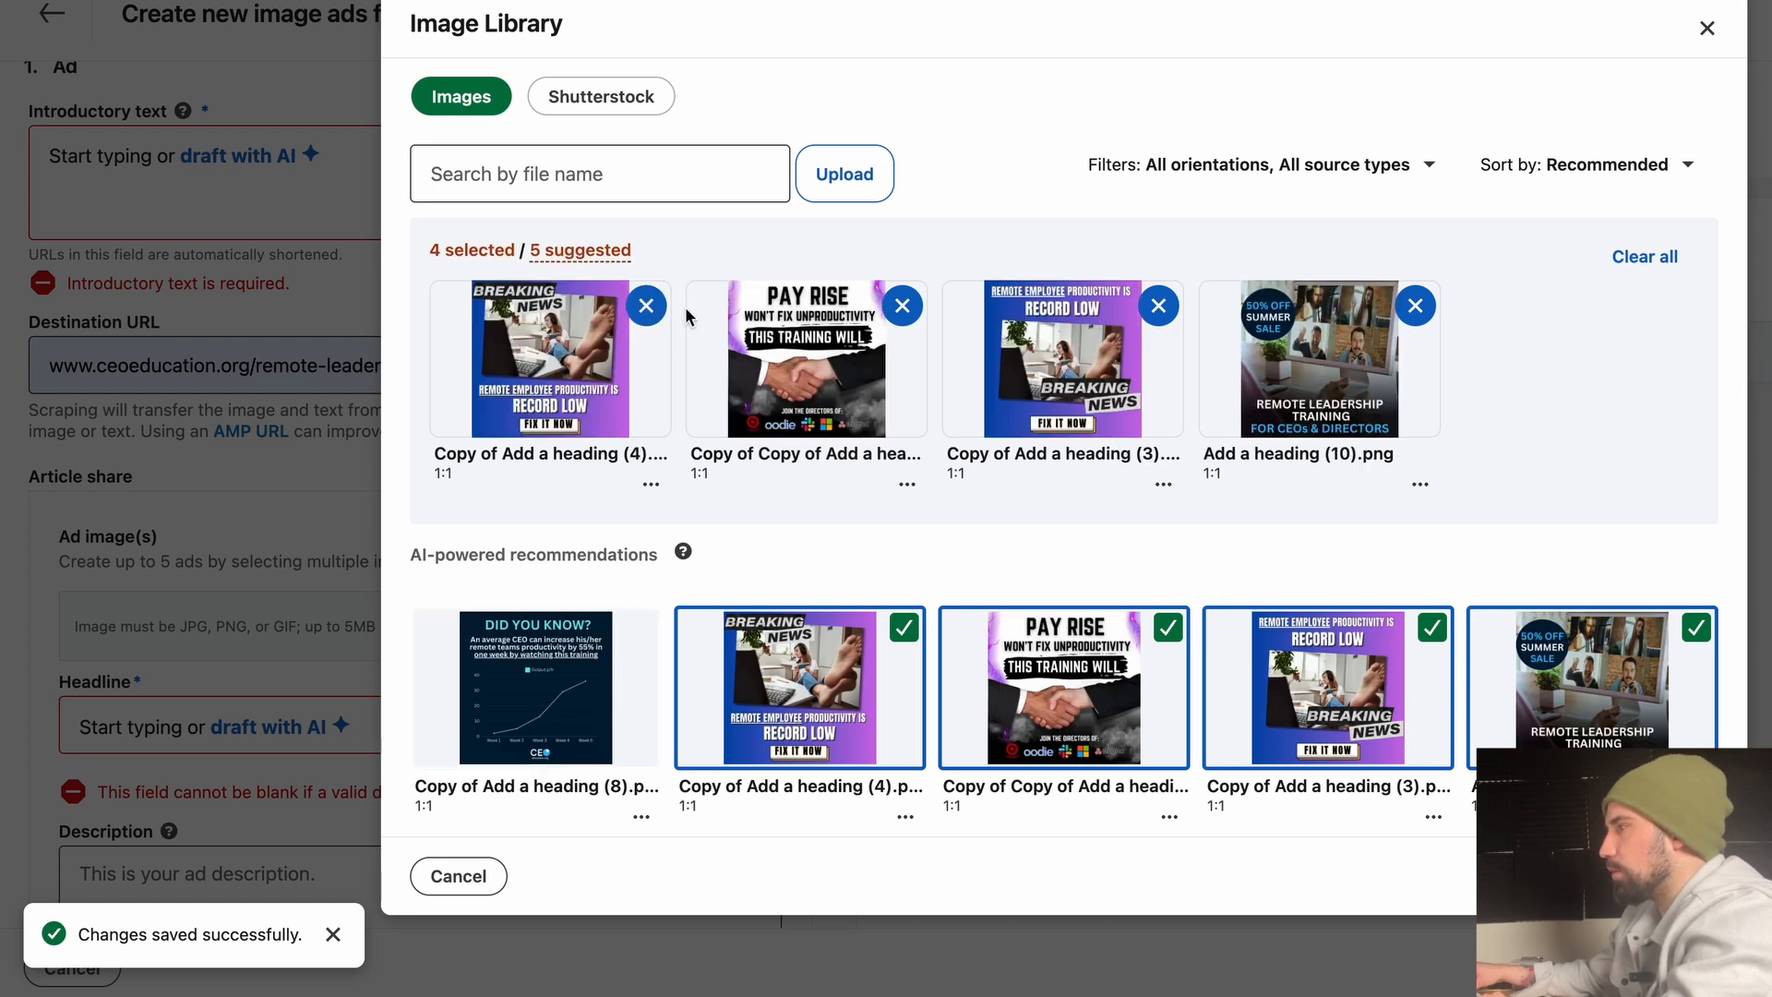
{"action": "left_click", "coordinate": [646, 305]}
{"action": "left_click", "coordinate": [646, 306]}
{"action": "left_click", "coordinate": [646, 305]}
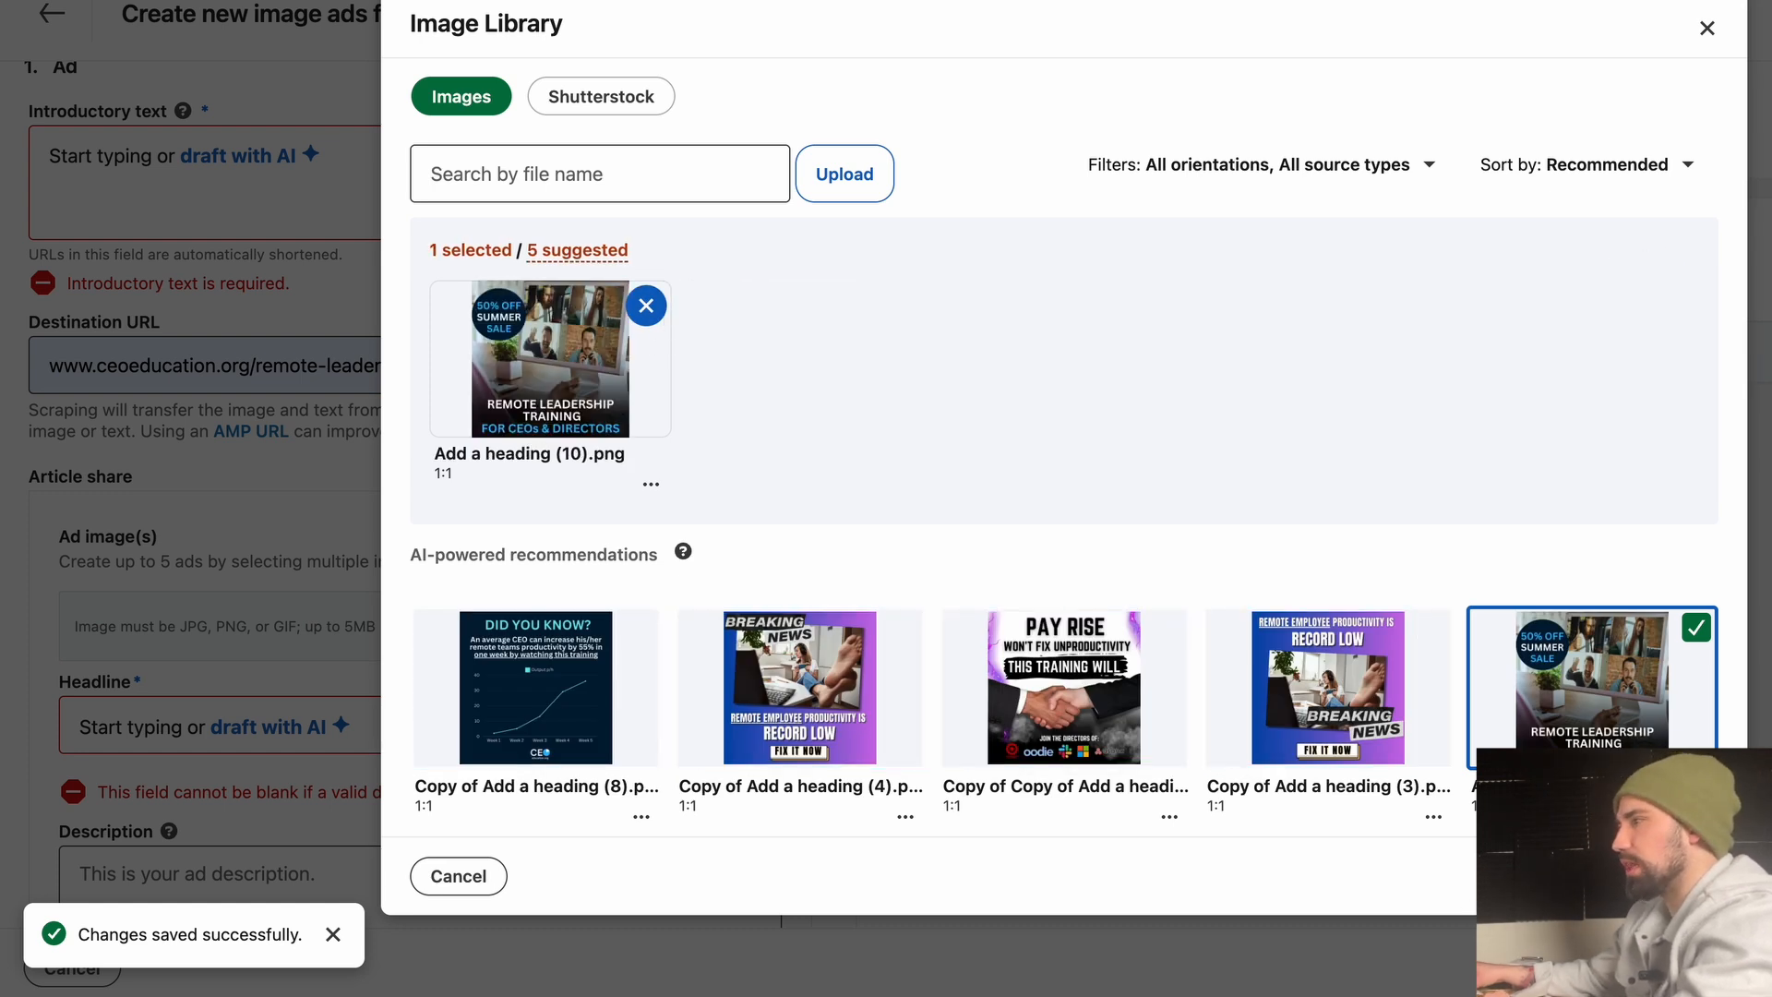
{"action": "left_click", "coordinate": [1669, 876]}
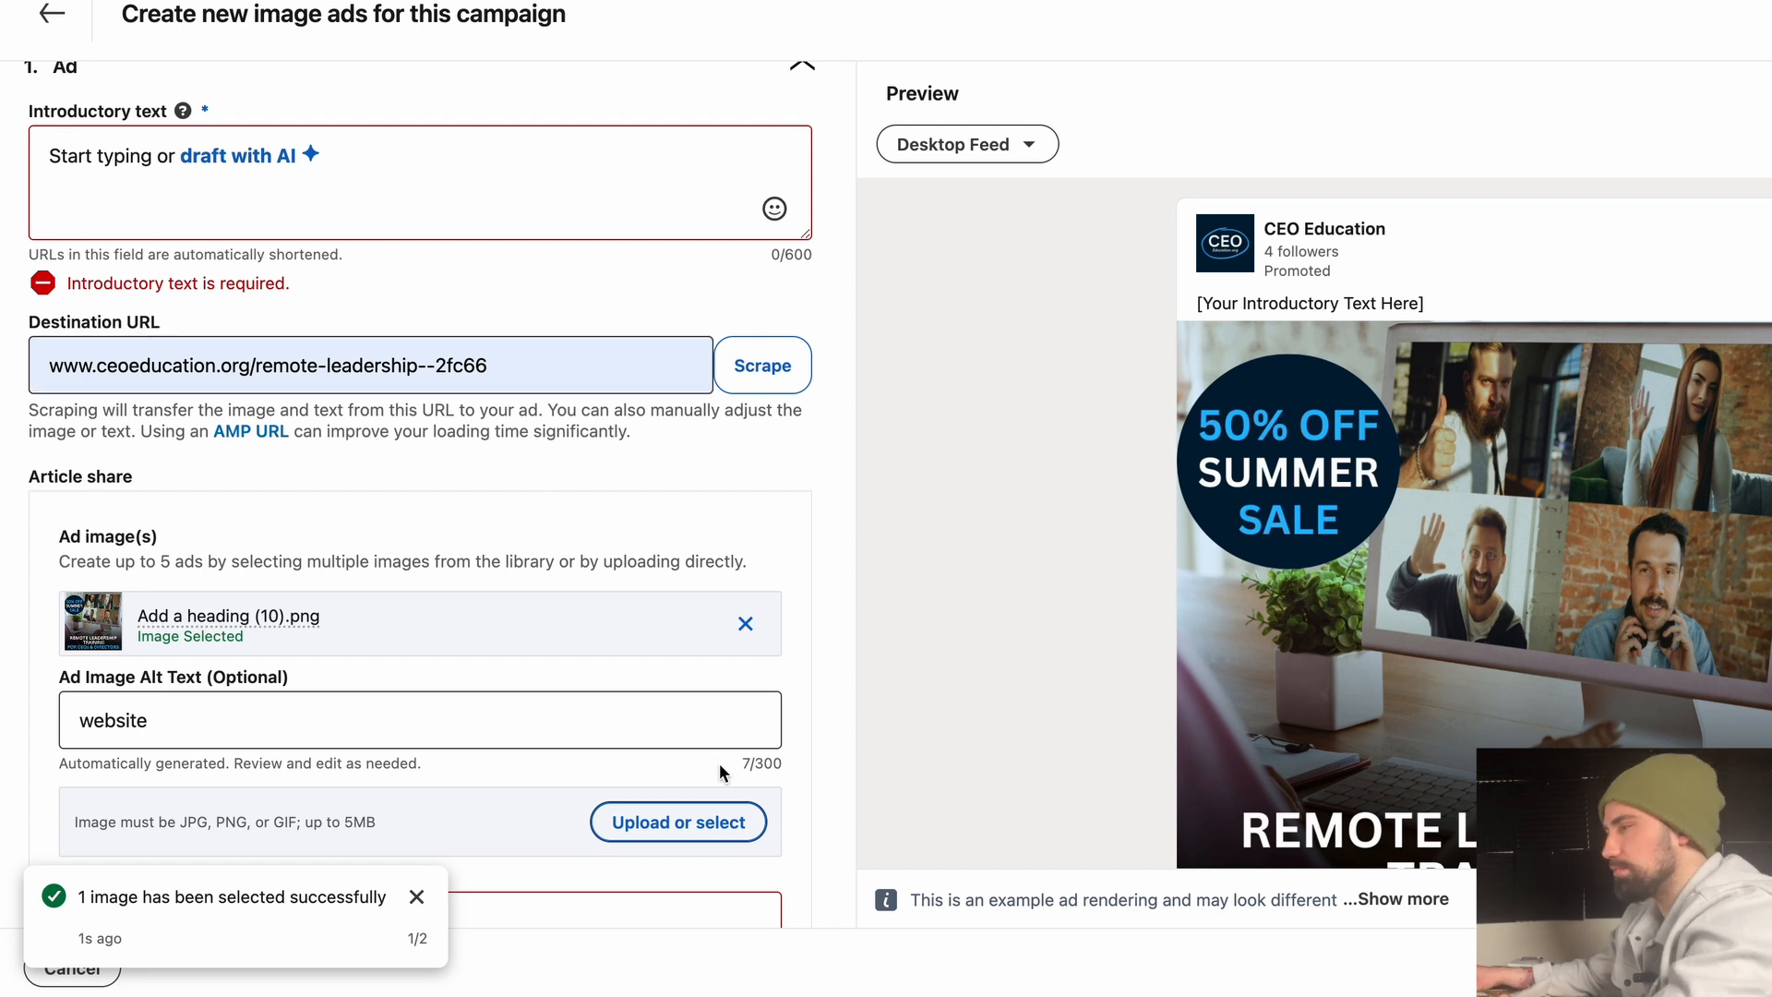
- Clear the automatically generated alt text of the ad image
{"action": "scroll", "coordinate": [718, 762], "scroll_direction": "down", "scroll_amount": 1}
{"action": "scroll", "coordinate": [1355, 646], "scroll_direction": "down", "scroll_amount": 2}
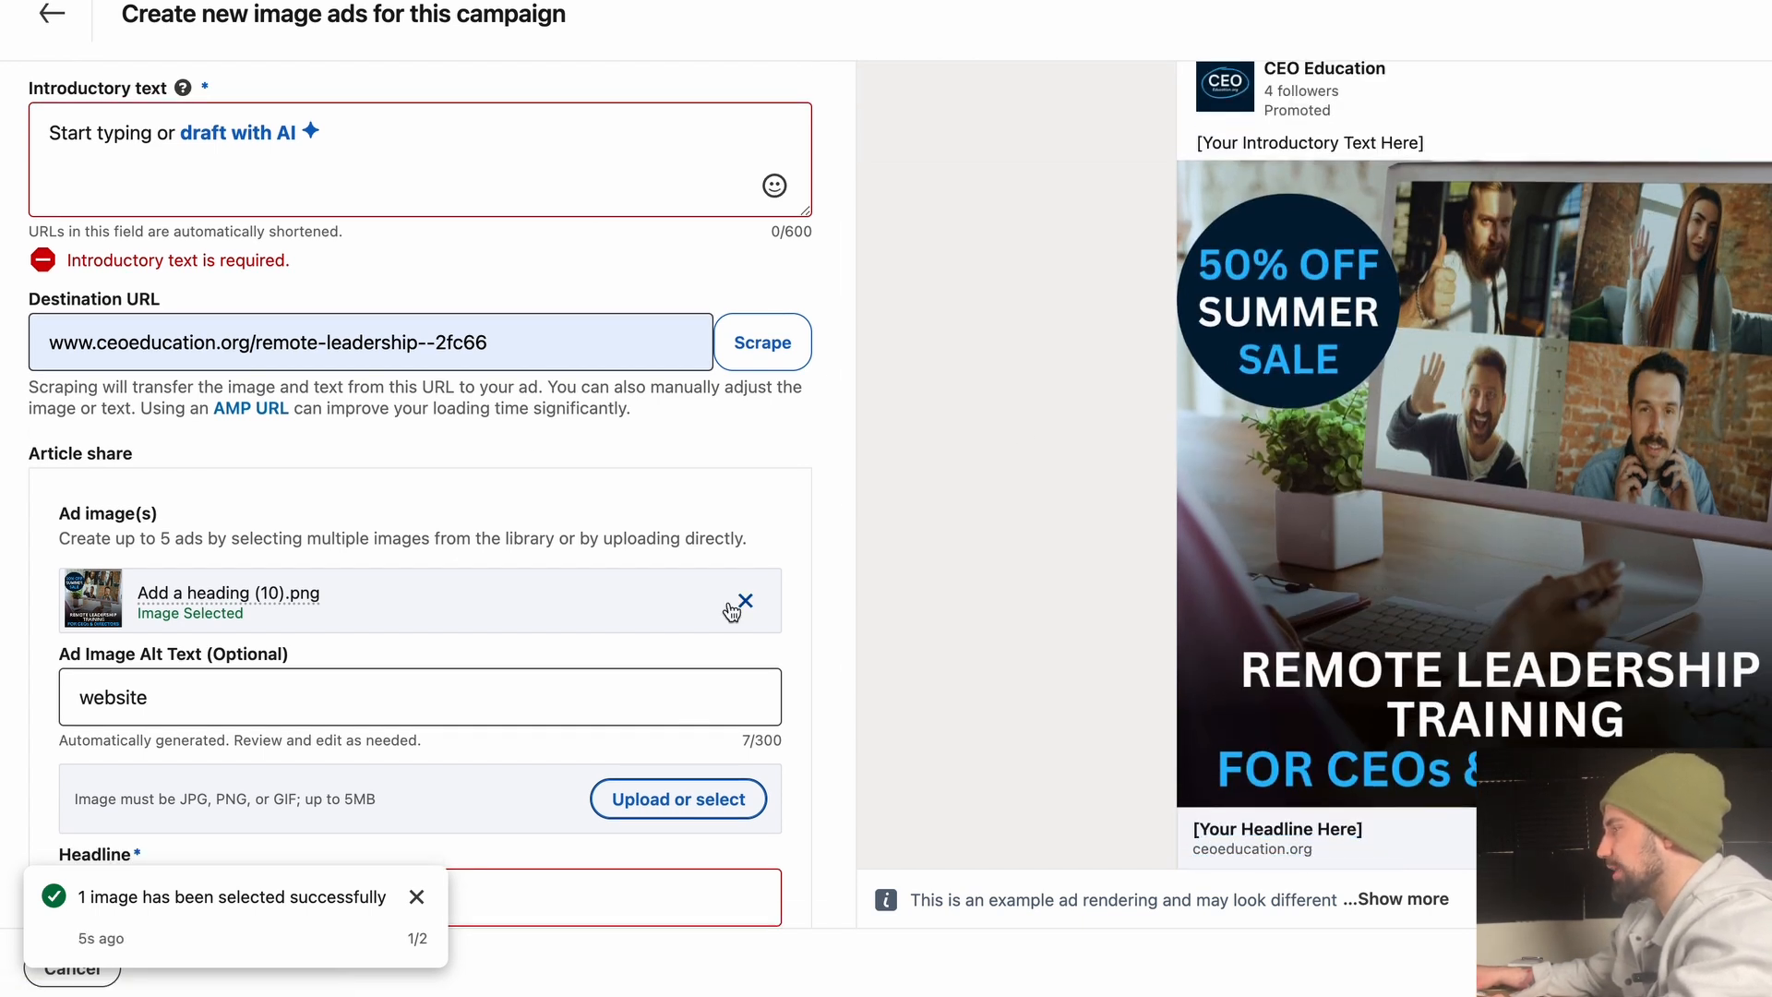
{"action": "scroll", "coordinate": [729, 606], "scroll_direction": "down", "scroll_amount": 3}
{"action": "triple_click", "coordinate": [435, 489]}
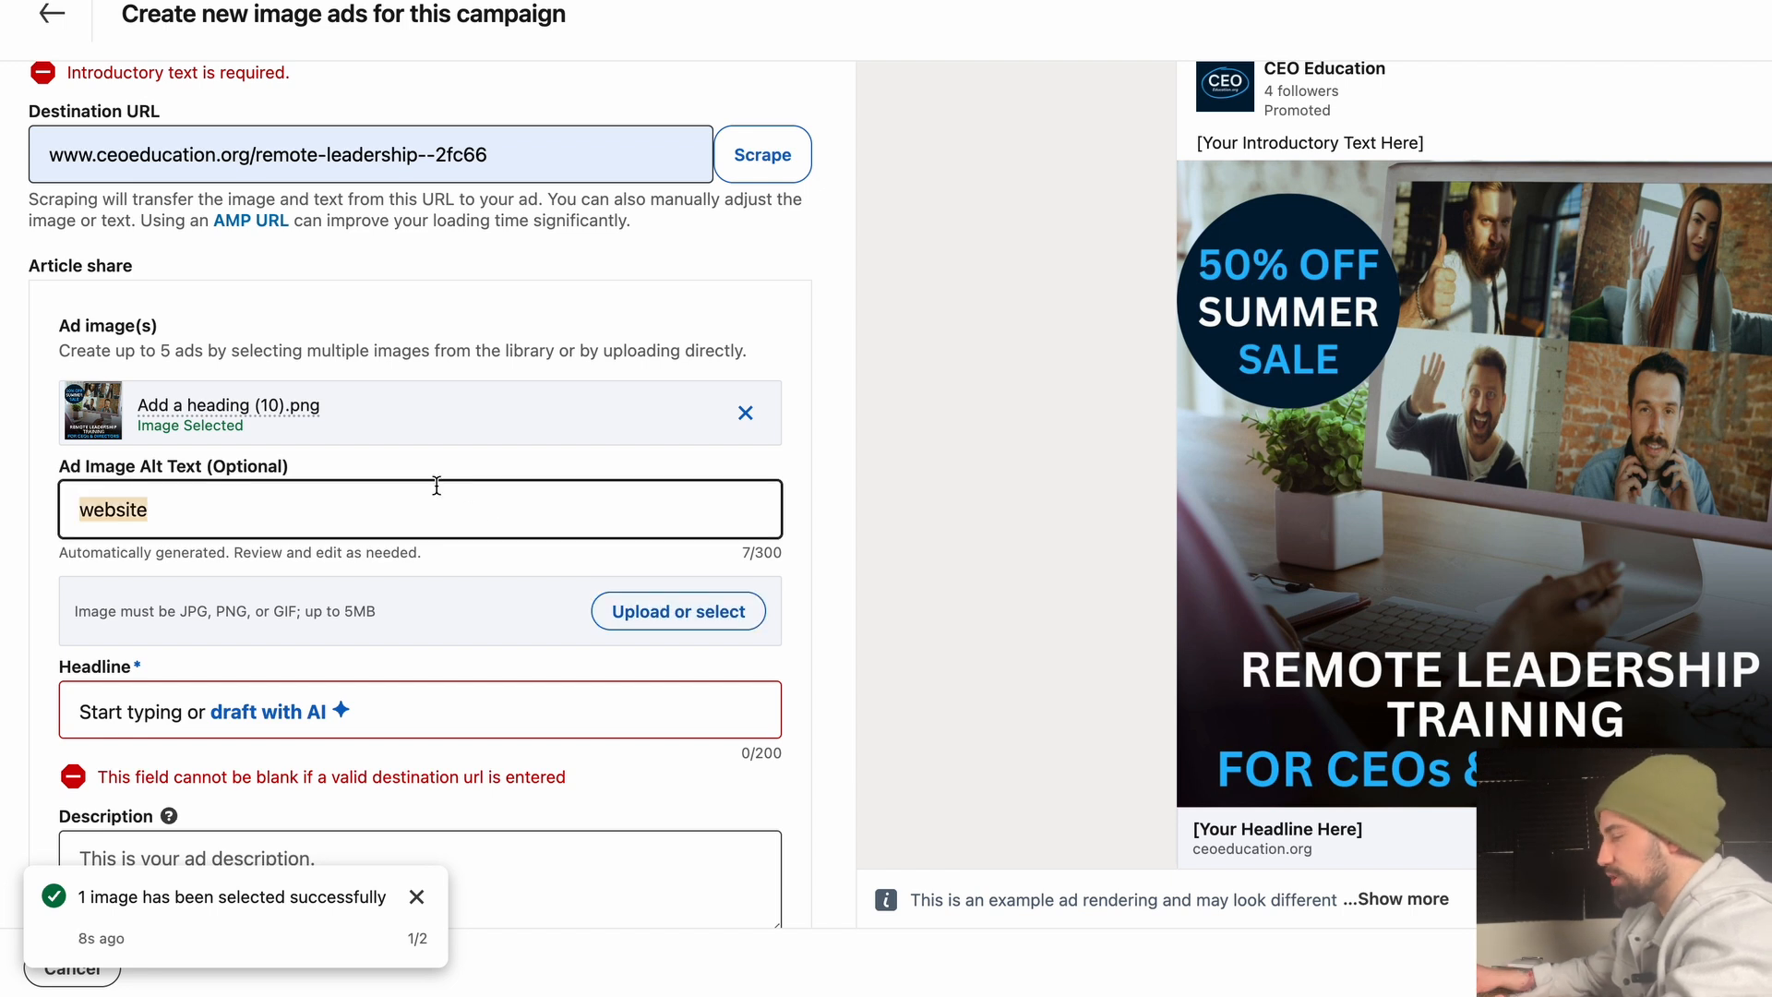
{"action": "key", "text": "BackSpace"}
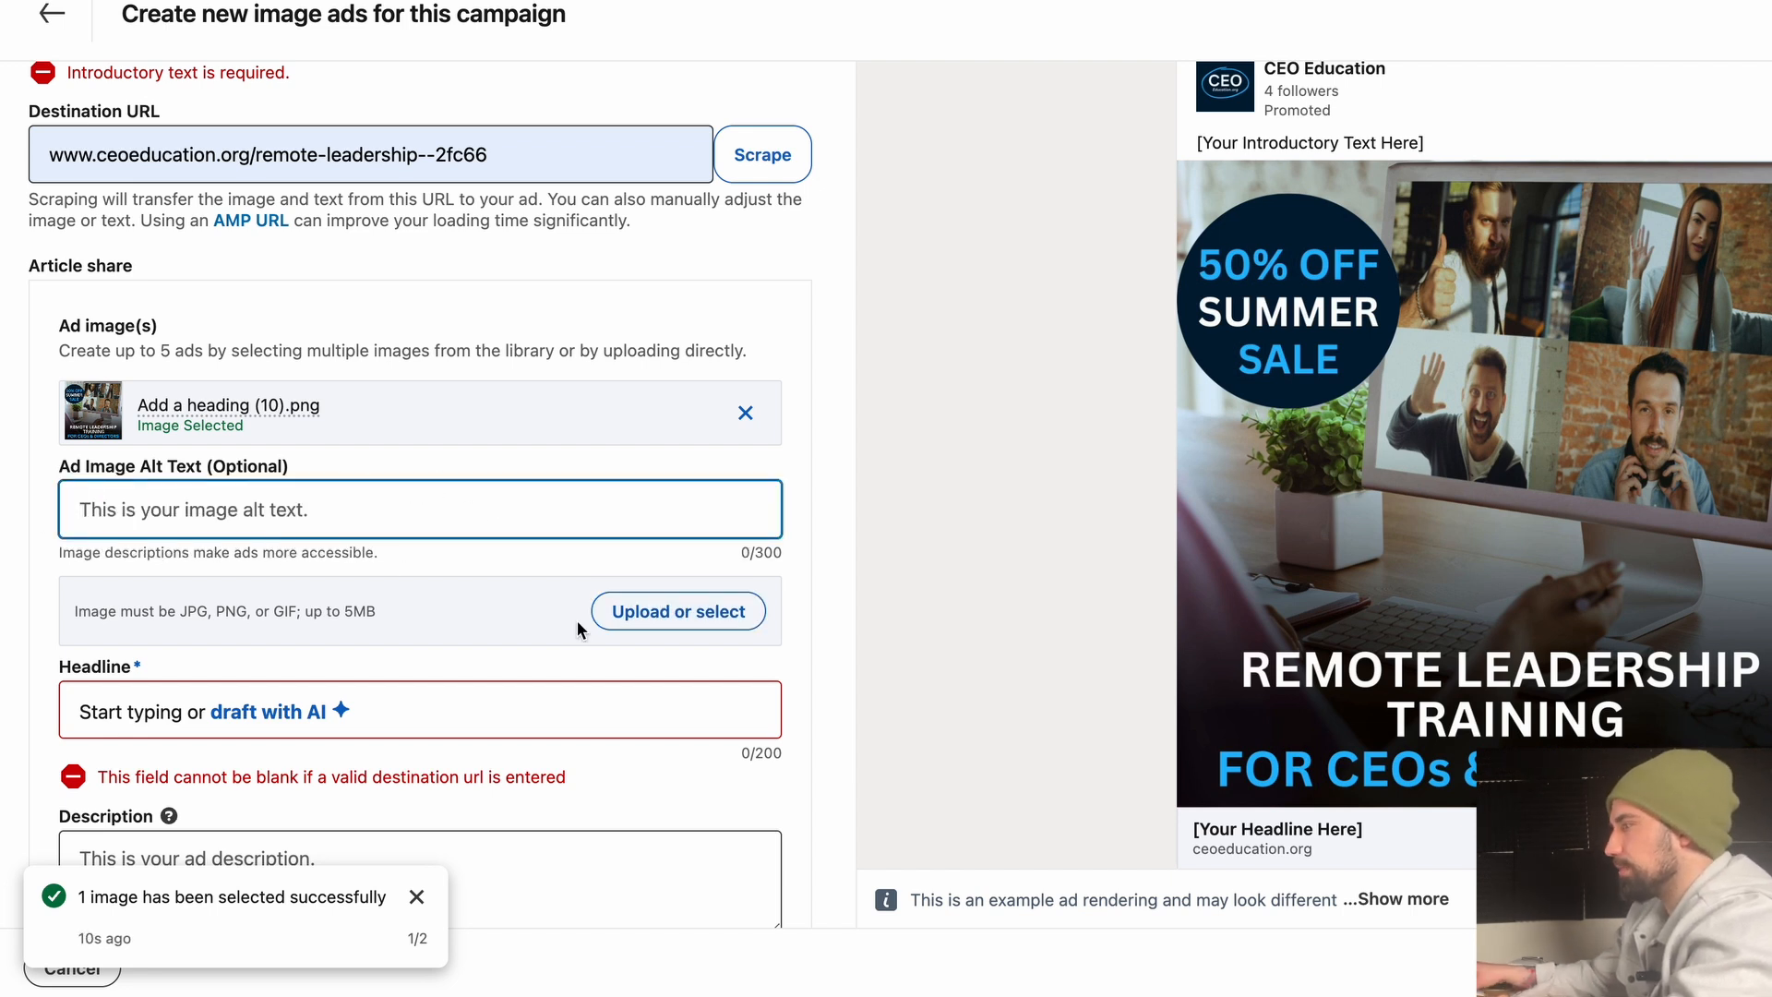
- Look over the ad's headline, description and call-to-action fields
{"action": "scroll", "coordinate": [249, 452], "scroll_direction": "down", "scroll_amount": 1}
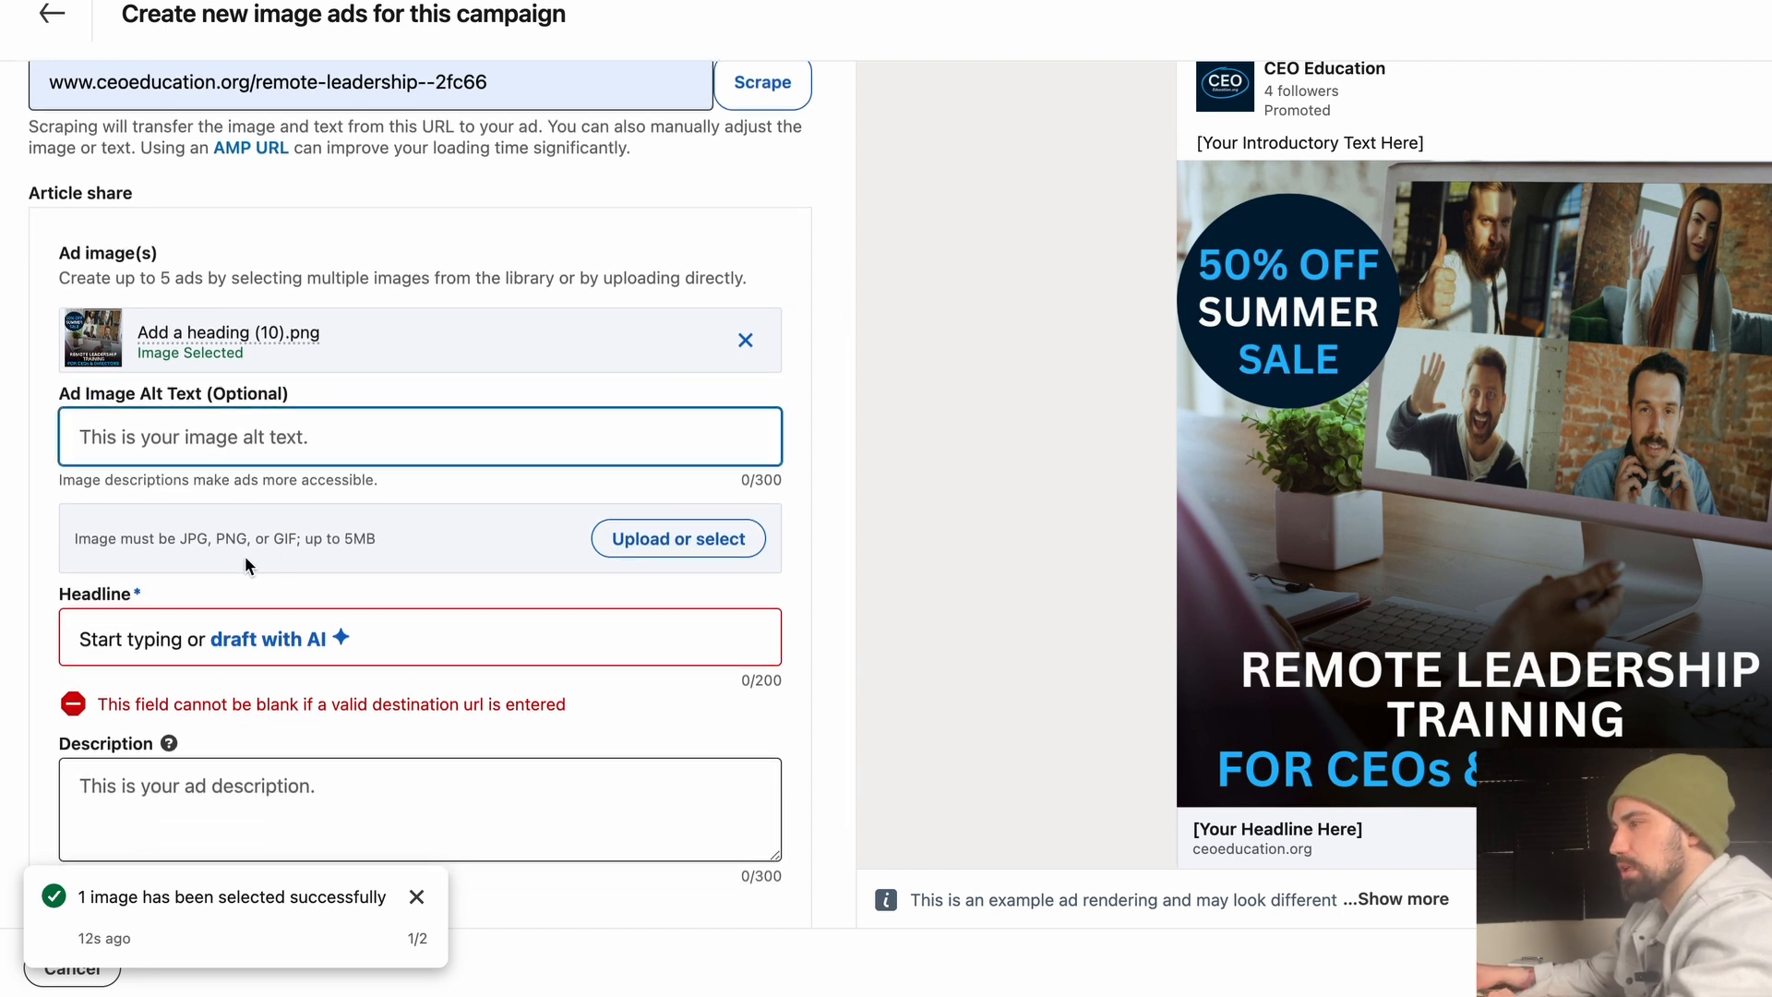
{"action": "scroll", "coordinate": [246, 556], "scroll_direction": "down", "scroll_amount": 1}
{"action": "left_click", "coordinate": [406, 605]}
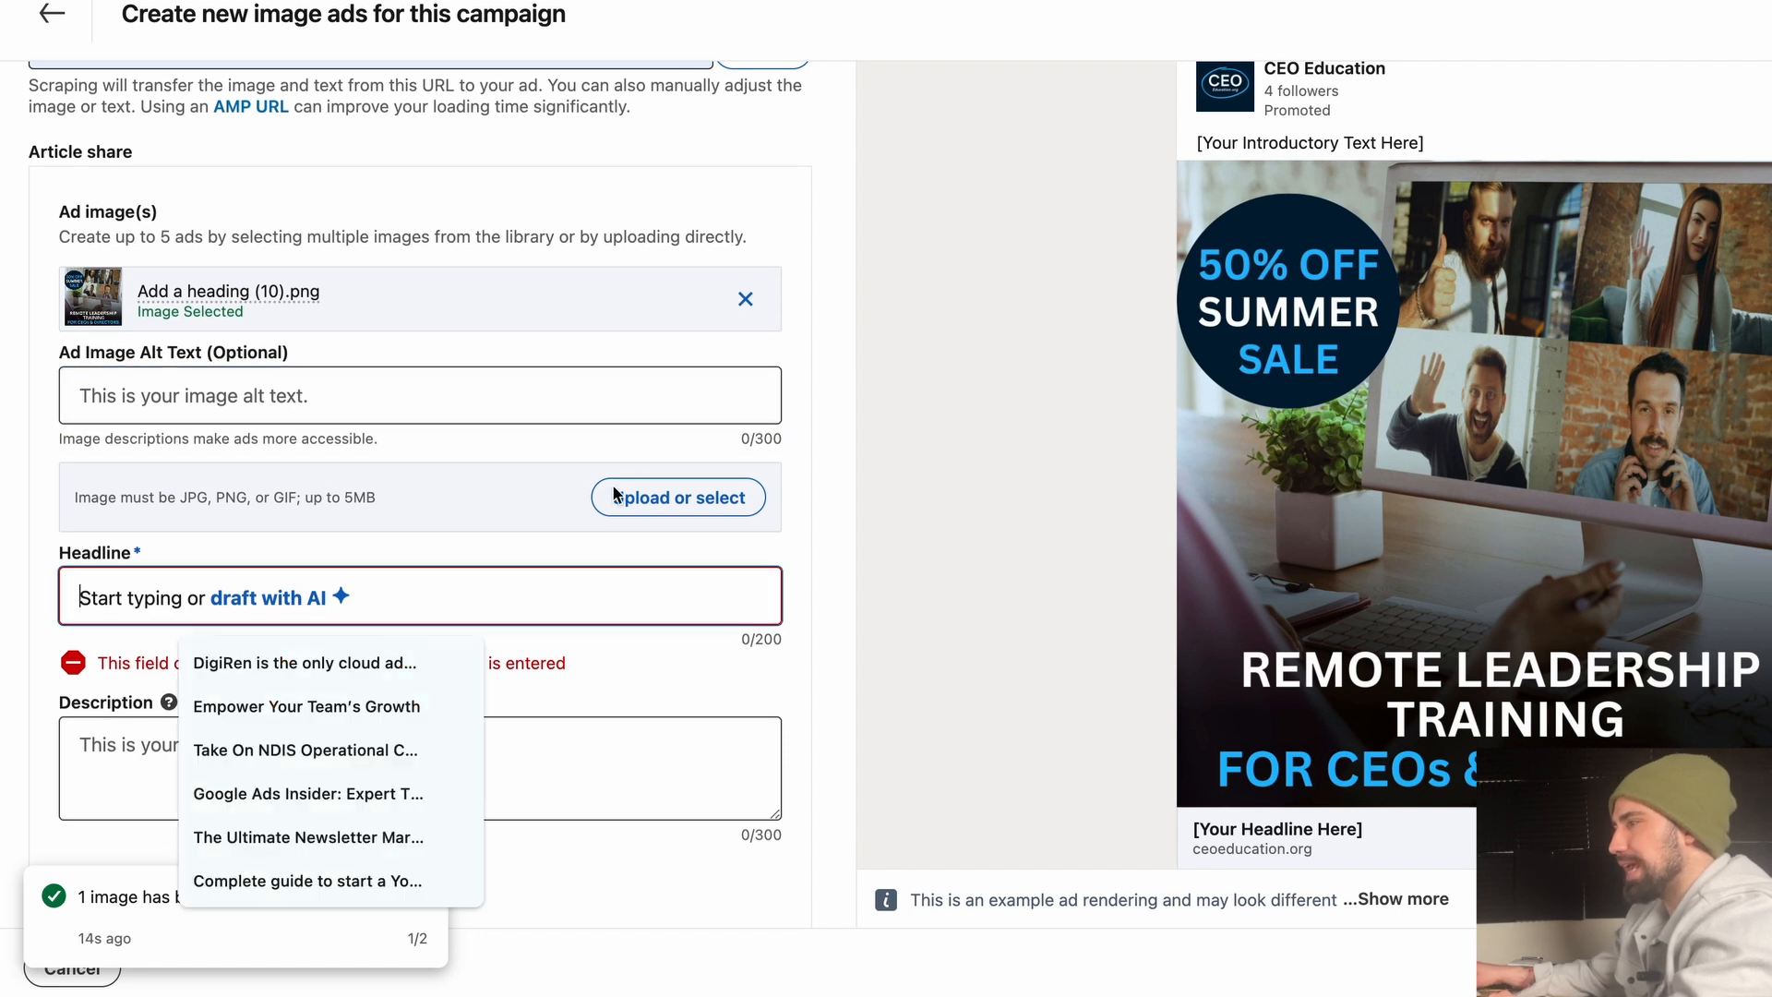
{"action": "left_click", "coordinate": [523, 374]}
{"action": "scroll", "coordinate": [439, 593], "scroll_direction": "down", "scroll_amount": 1}
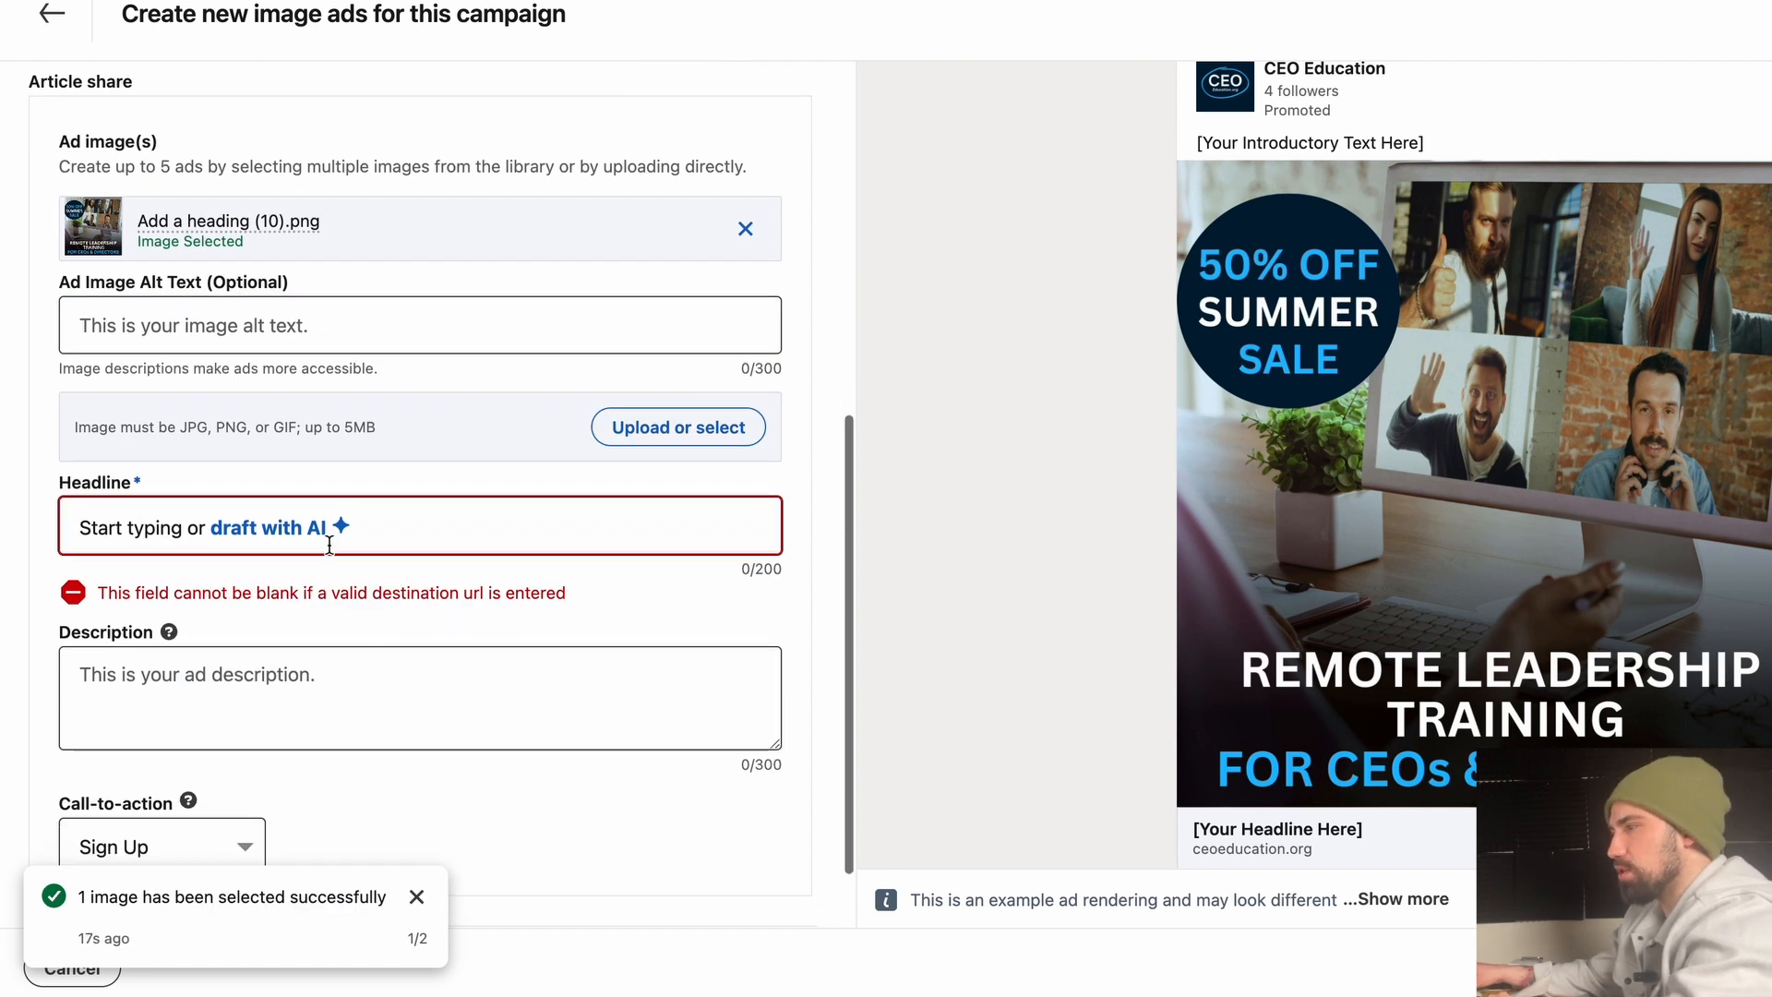
- Draft the ad's headline with AI and use the suggestion "Get Your Course Here"
{"action": "left_click", "coordinate": [341, 530]}
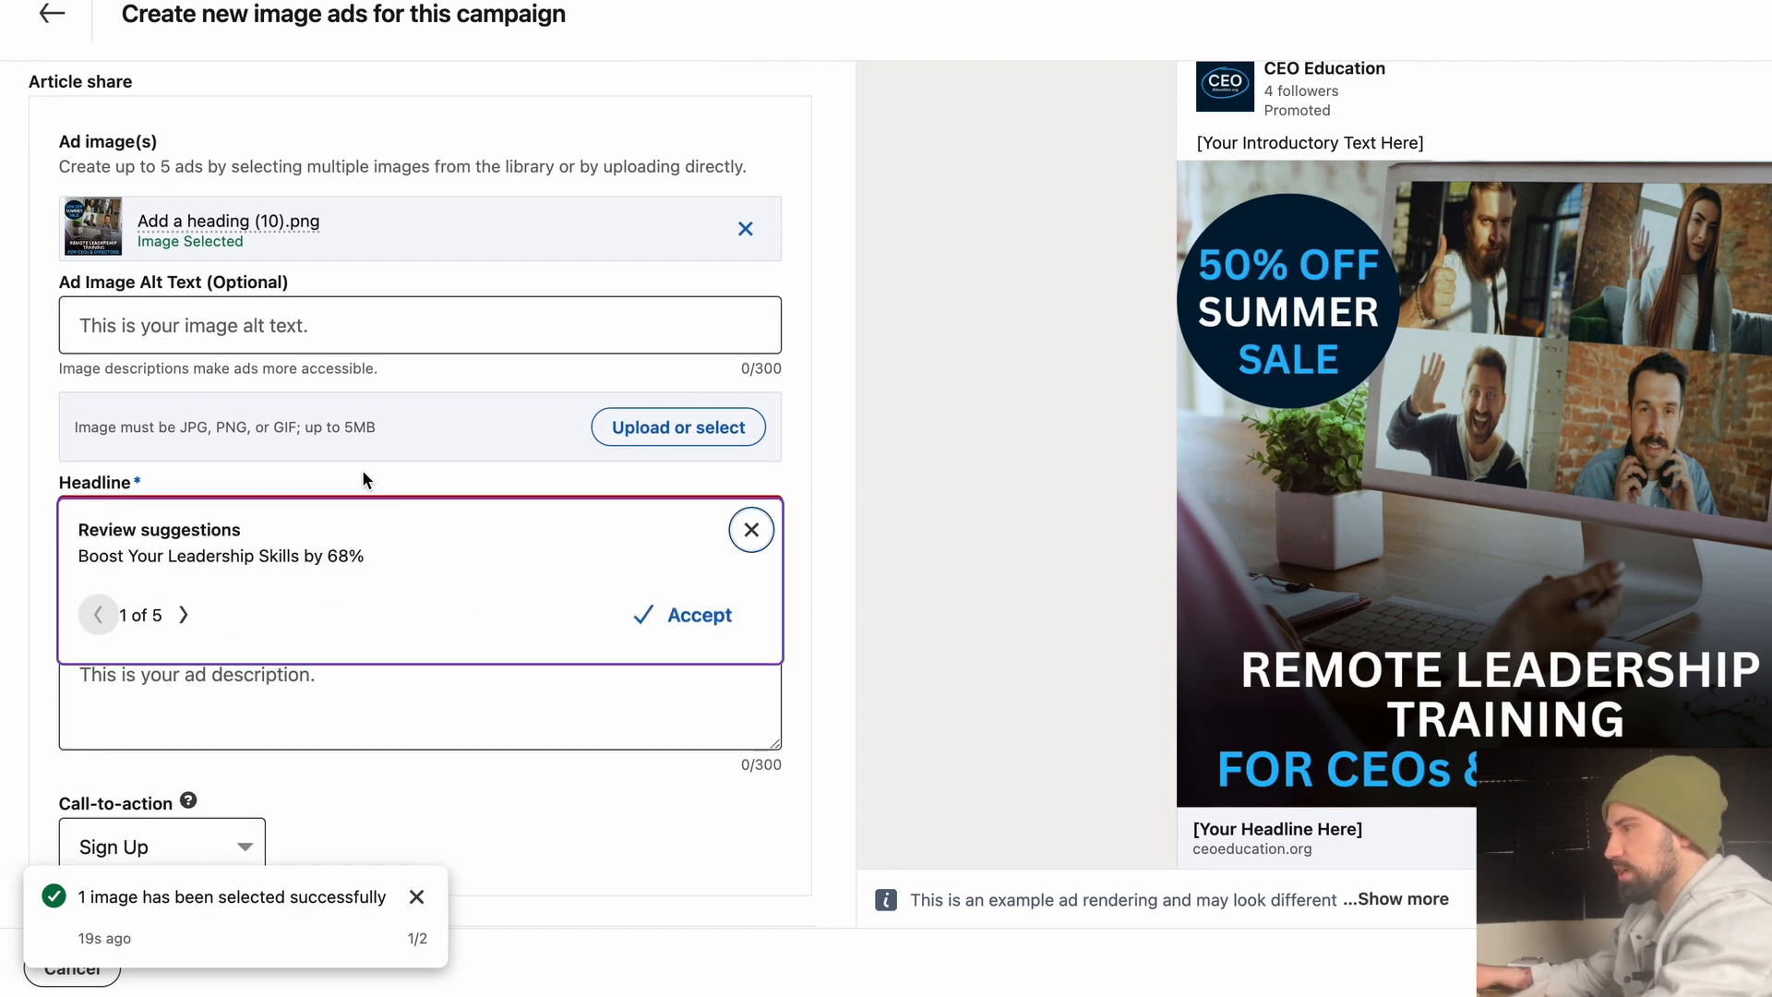
{"action": "left_click", "coordinate": [142, 787]}
{"action": "scroll", "coordinate": [142, 787], "scroll_direction": "down", "scroll_amount": 2}
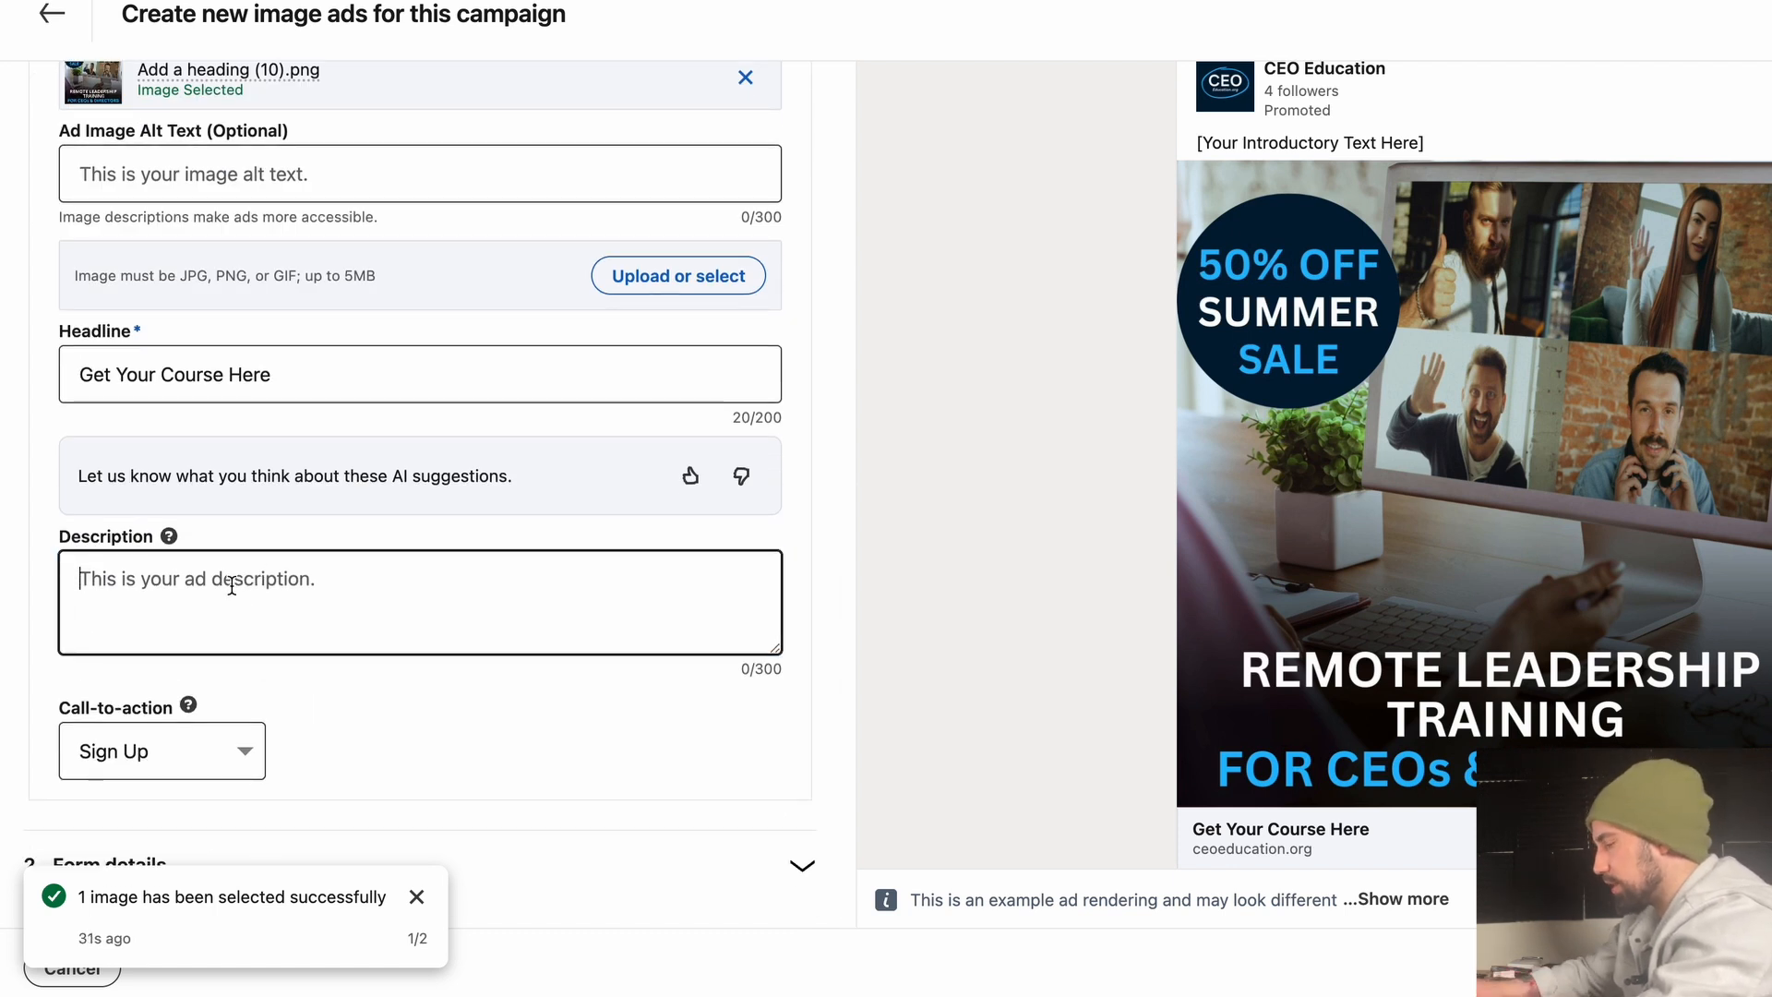
- Set the ad's description to "50% Off" and its call-to-action to Learn More
{"action": "type", "text": "50% Off"}
{"action": "left_click", "coordinate": [237, 743]}
{"action": "left_click", "coordinate": [170, 878]}
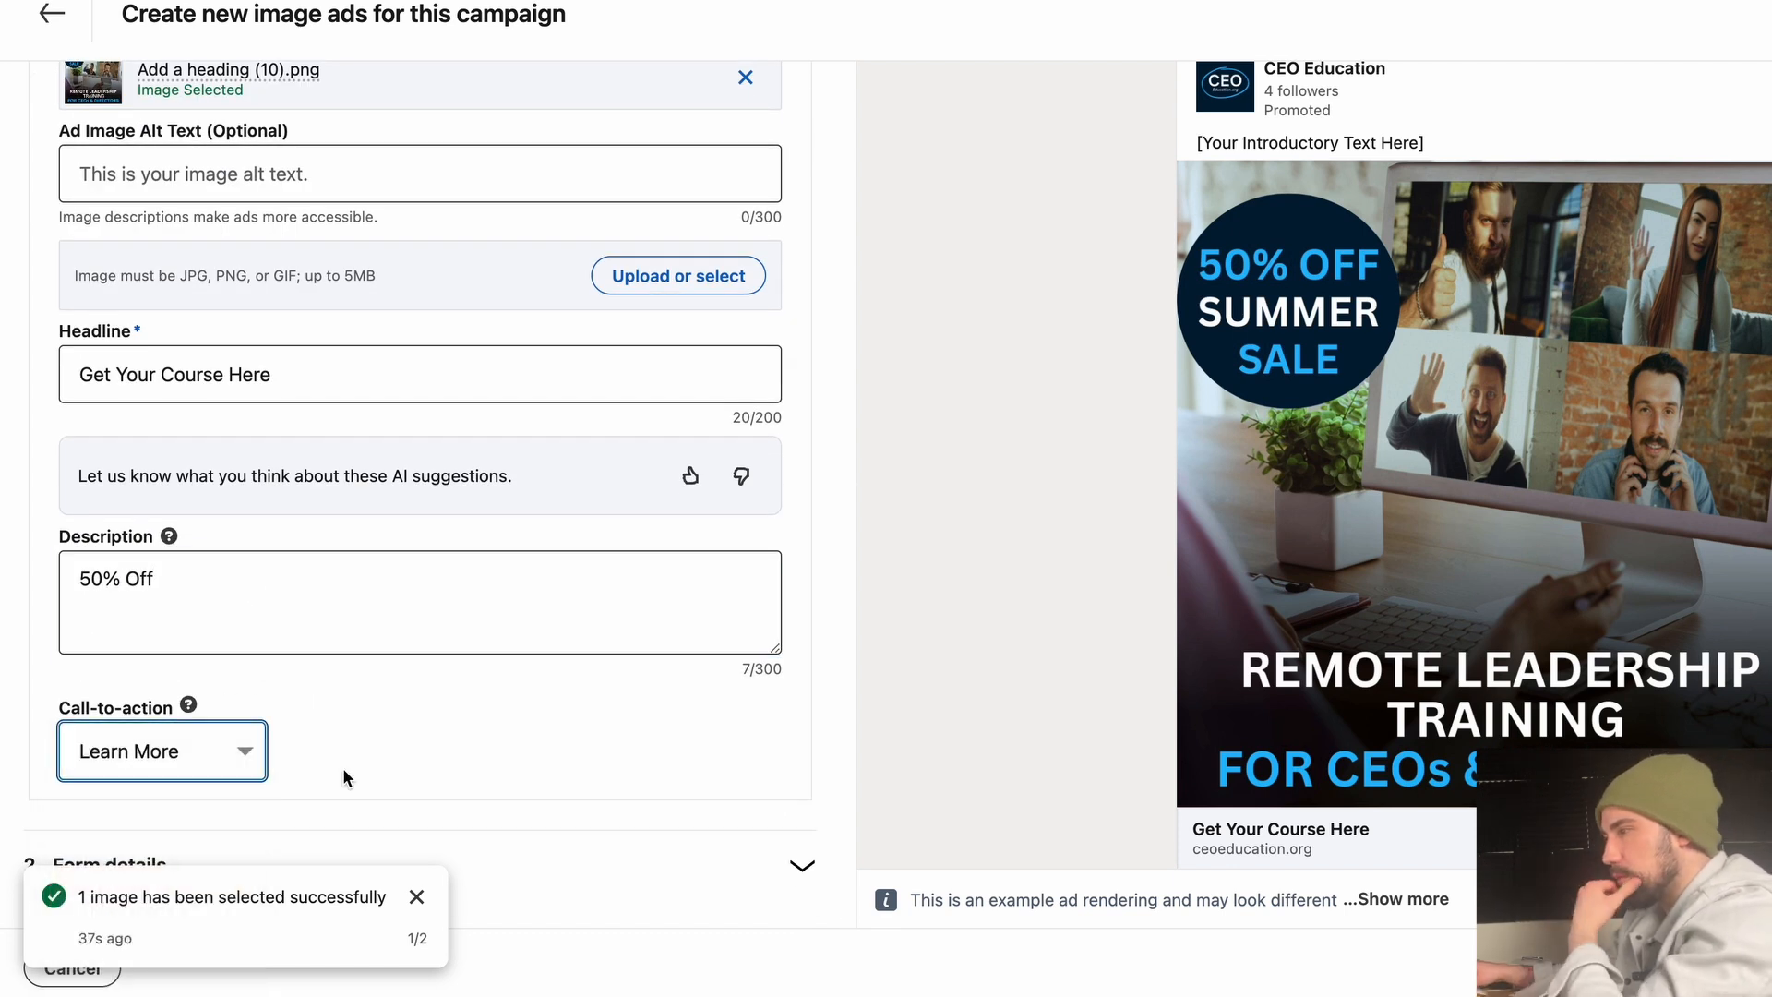
{"action": "left_click", "coordinate": [417, 897]}
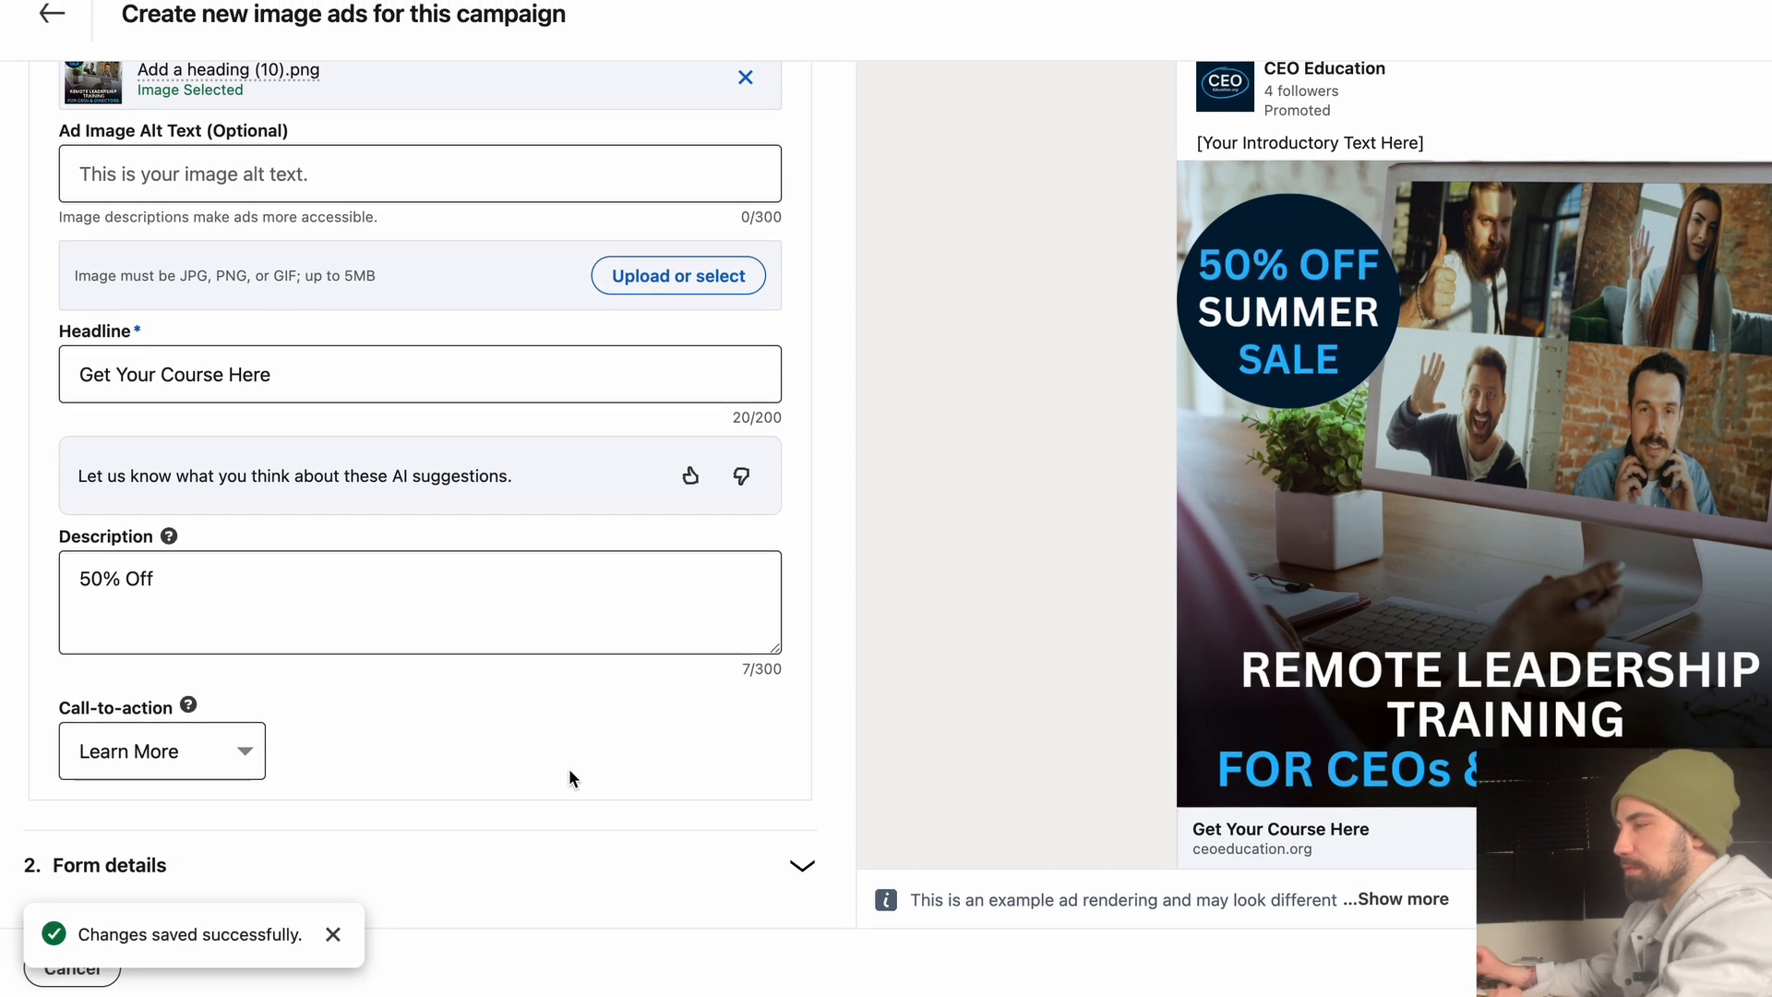
- In the ad's form details, enter "Form 1 -2024" as the form and start creating a new lead gen form
{"action": "left_click", "coordinate": [803, 865]}
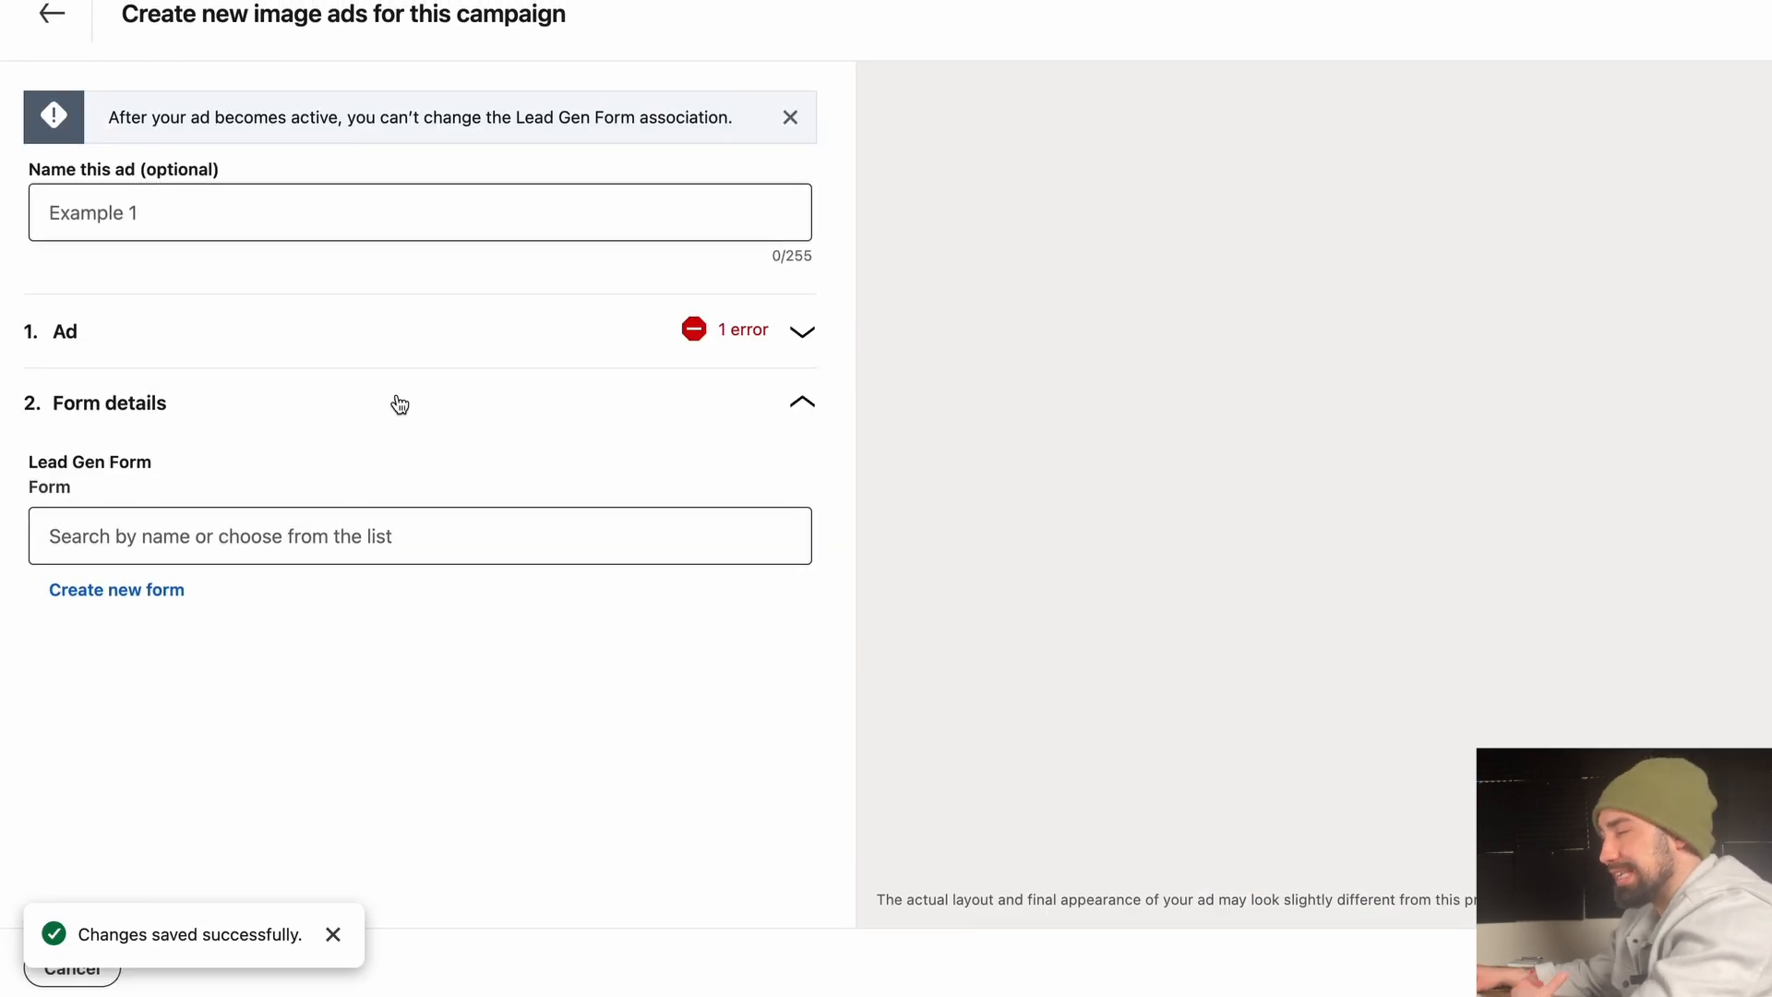
{"action": "left_click", "coordinate": [498, 533]}
{"action": "type", "text": "Form 1 -2024"}
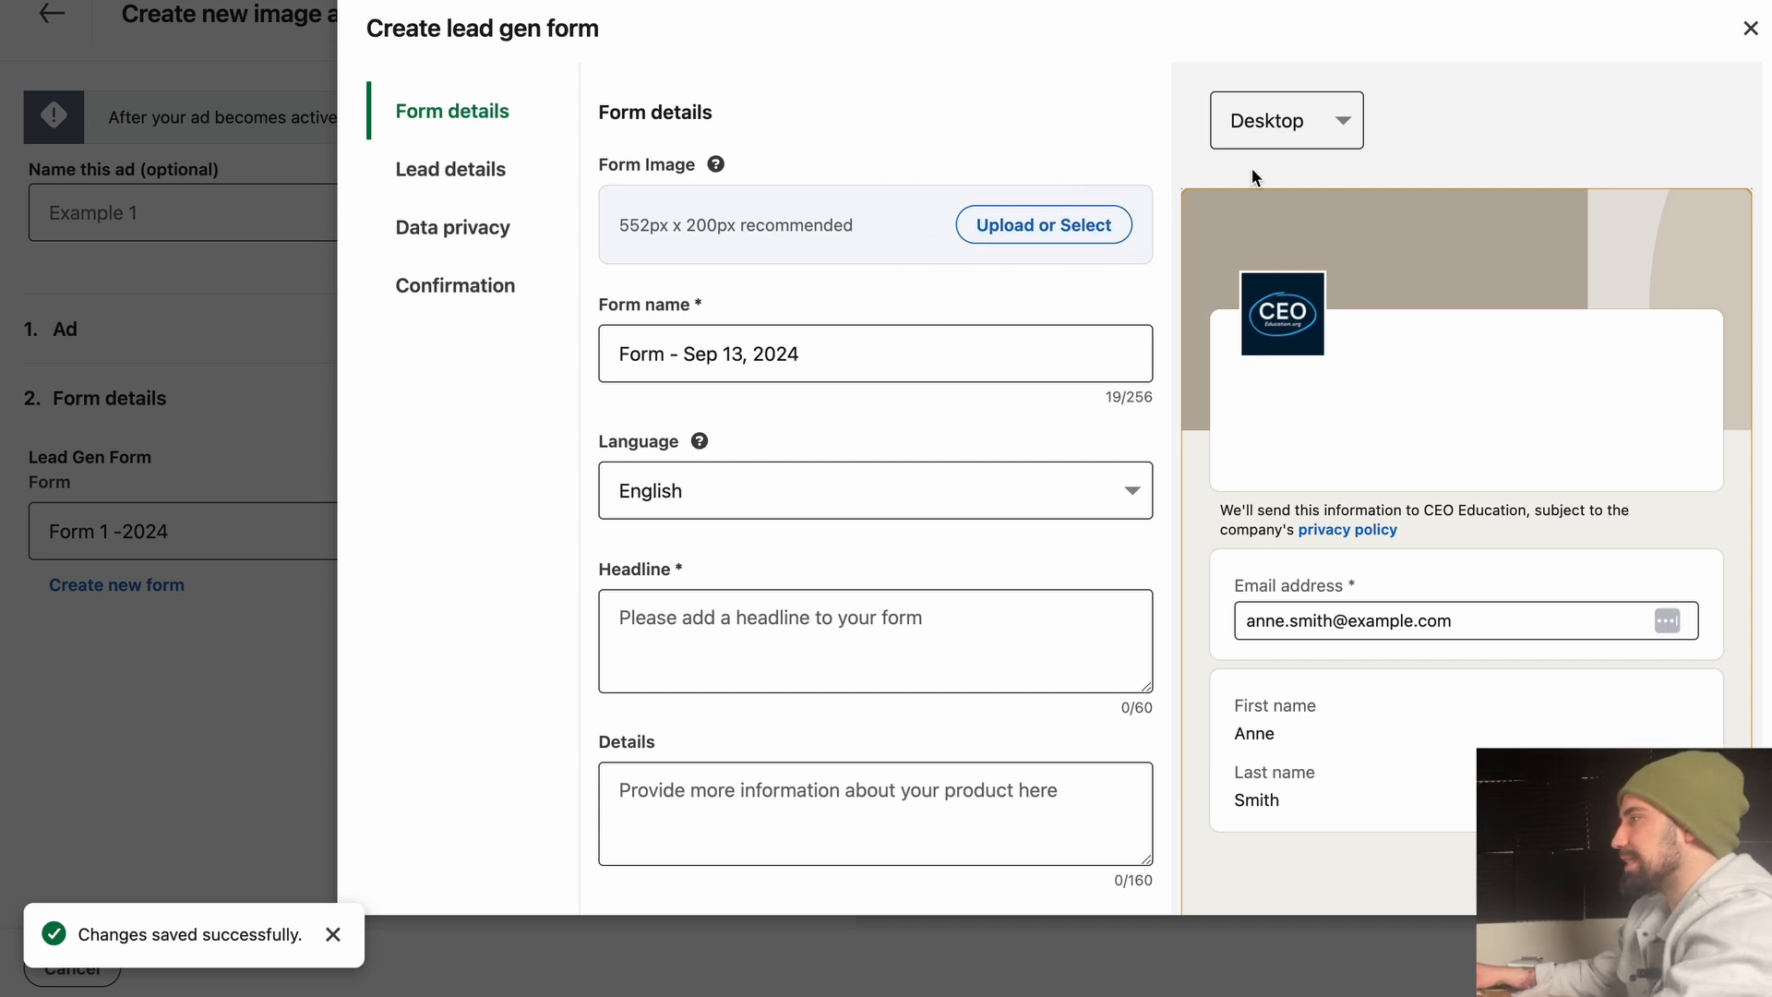
- Try "Copy of Copy of Add a heading (2).png" from the image library as the lead gen form's image, and remove it
{"action": "left_click", "coordinate": [1059, 231]}
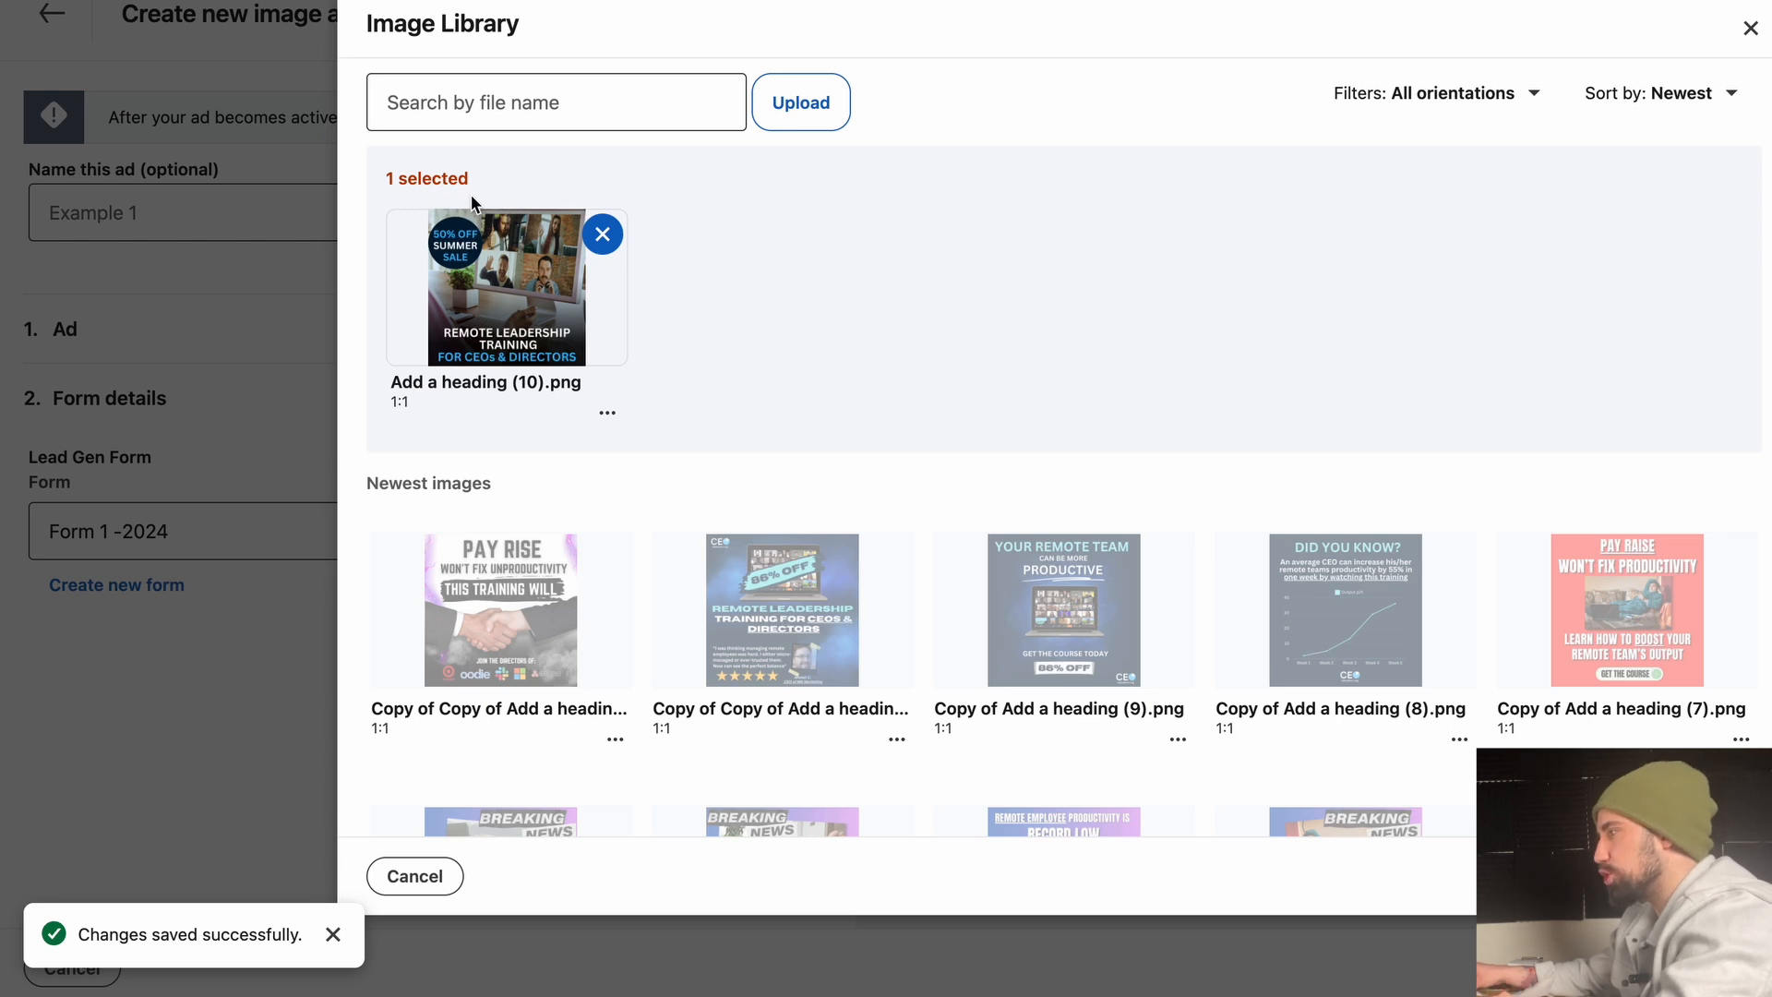
{"action": "scroll", "coordinate": [1015, 588], "scroll_direction": "down", "scroll_amount": 3}
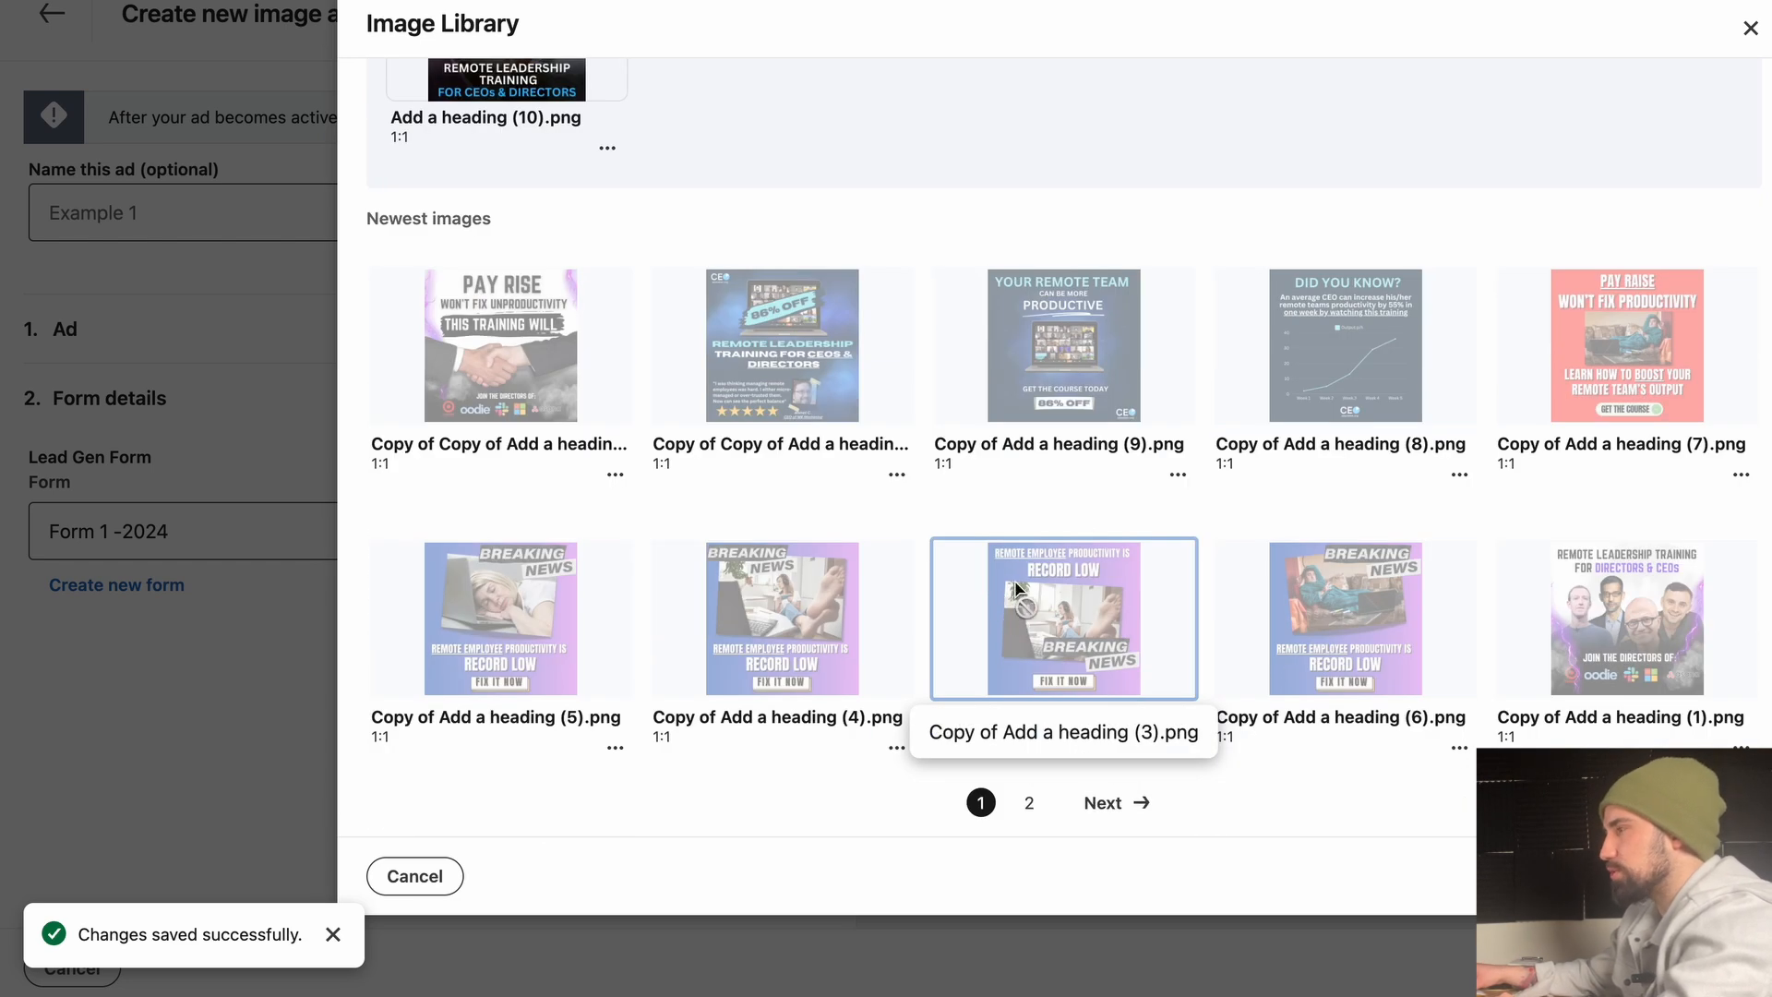
{"action": "left_click", "coordinate": [1749, 29]}
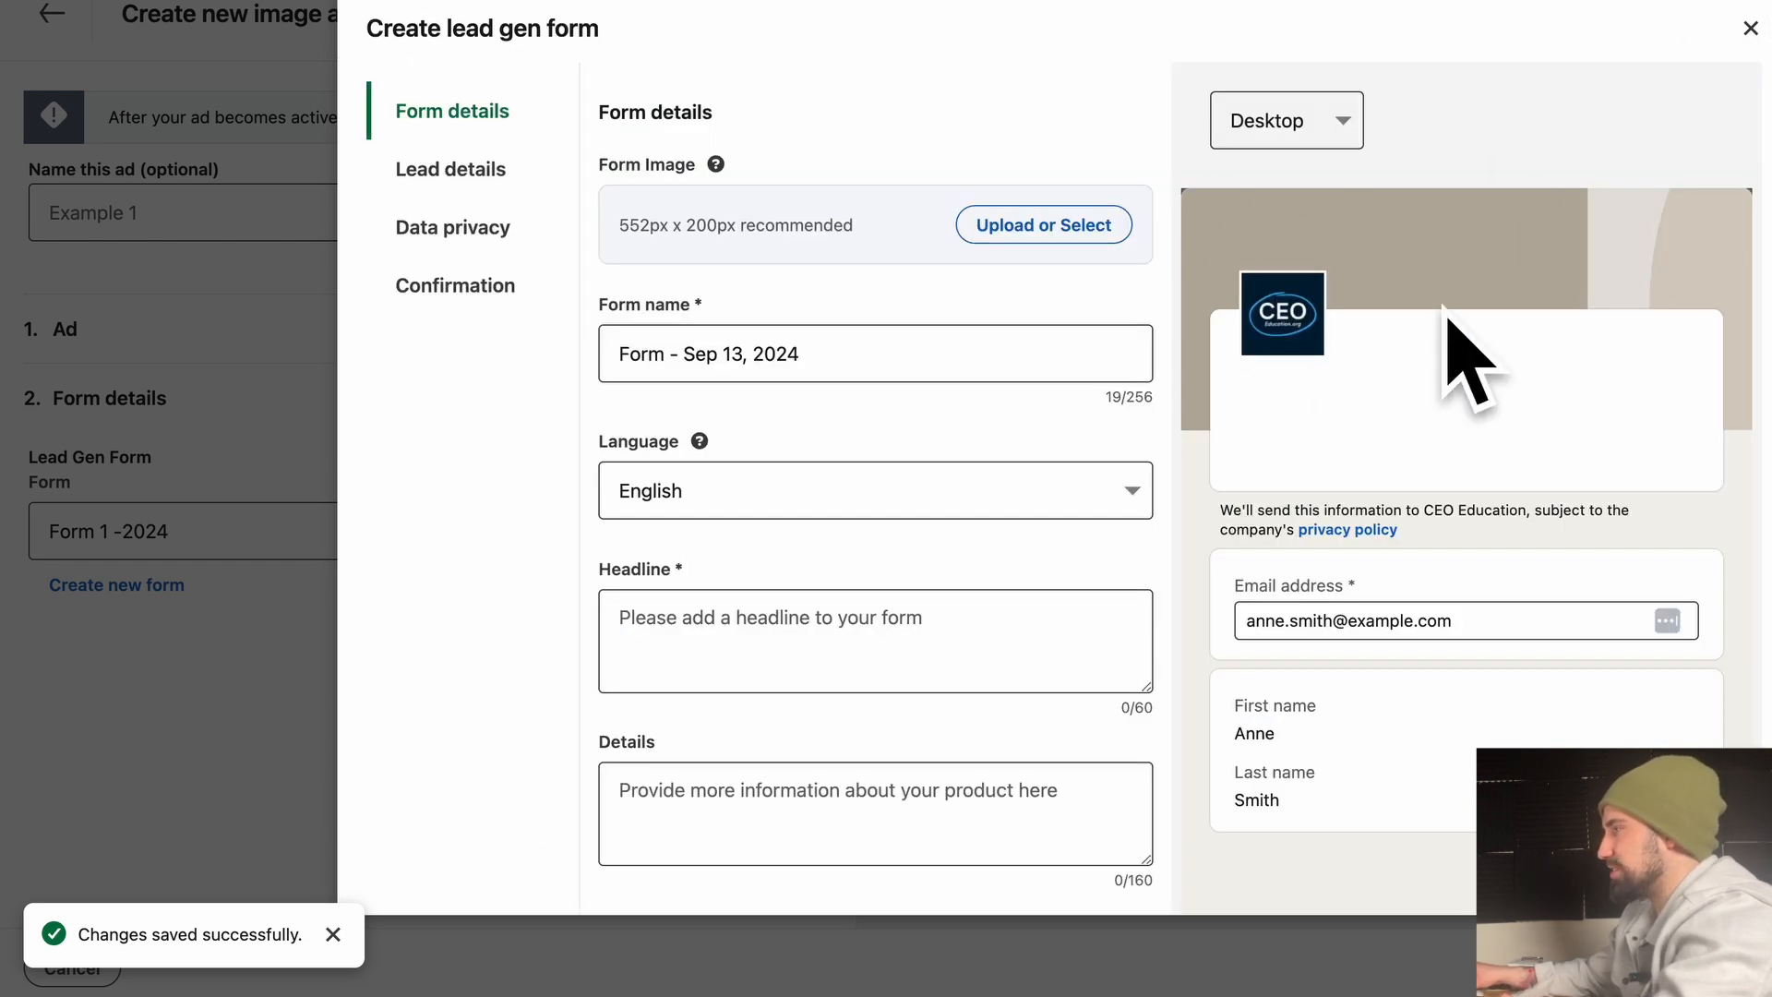
{"action": "left_click", "coordinate": [1002, 224]}
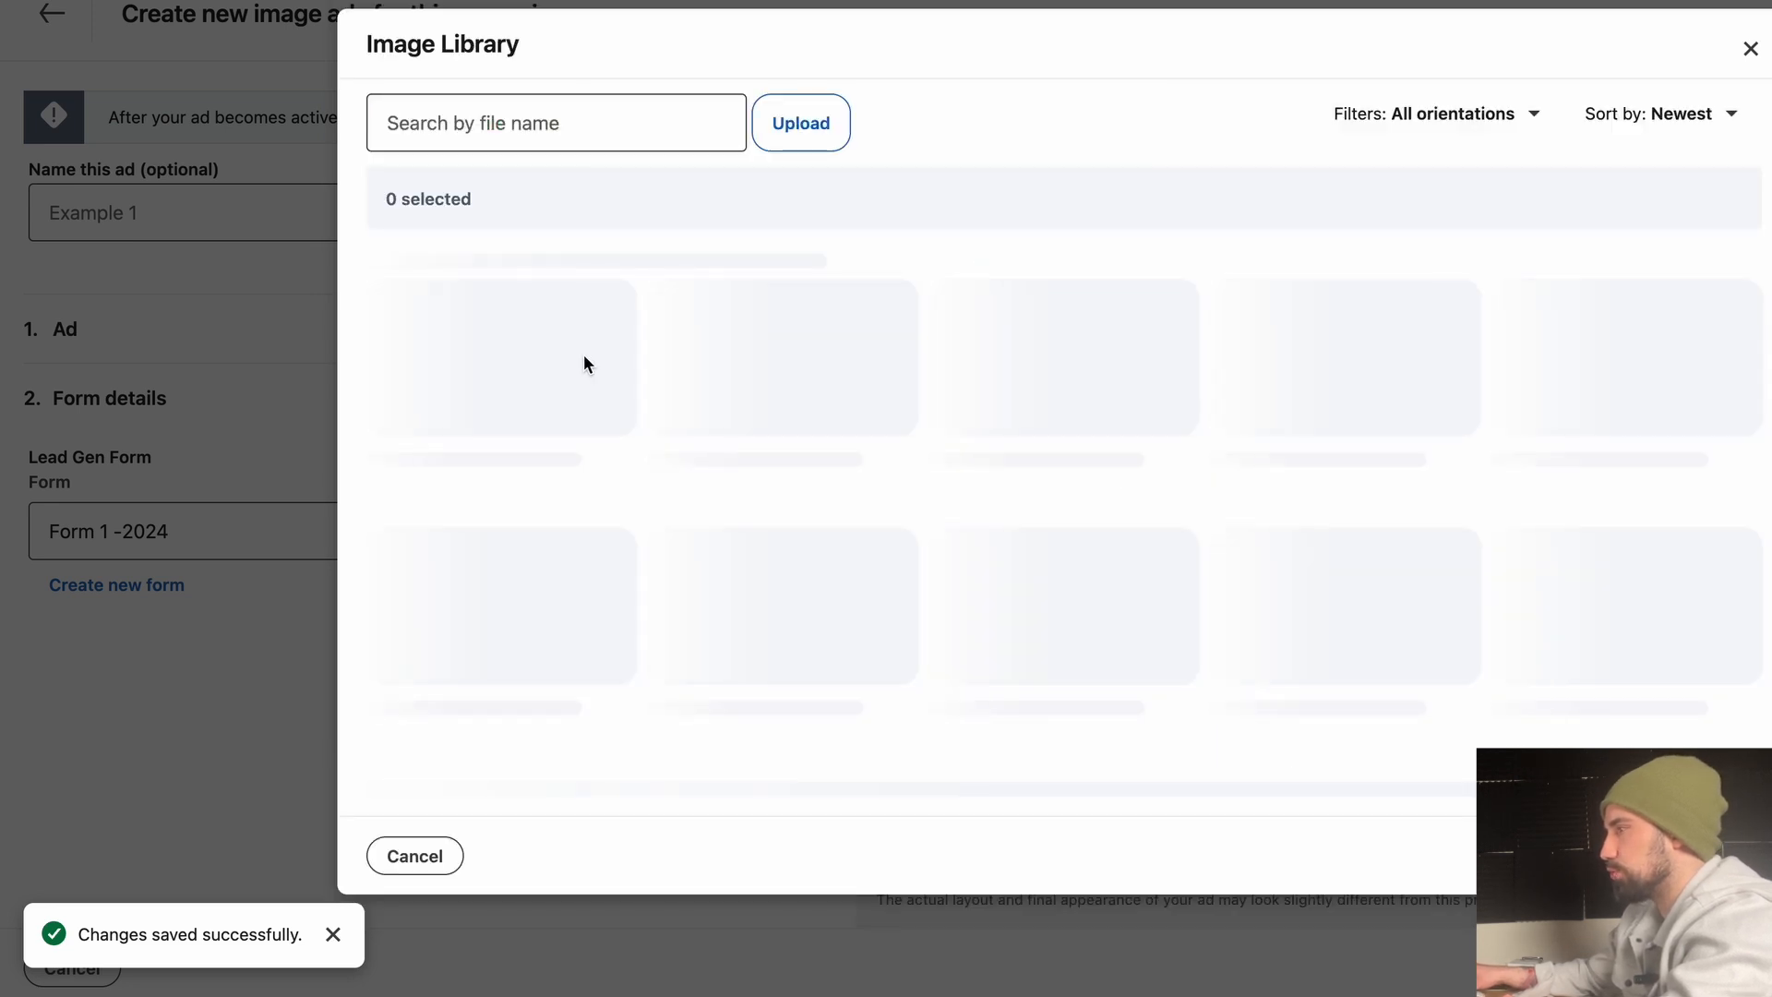
{"action": "left_click", "coordinate": [584, 363]}
{"action": "left_click", "coordinate": [1713, 876]}
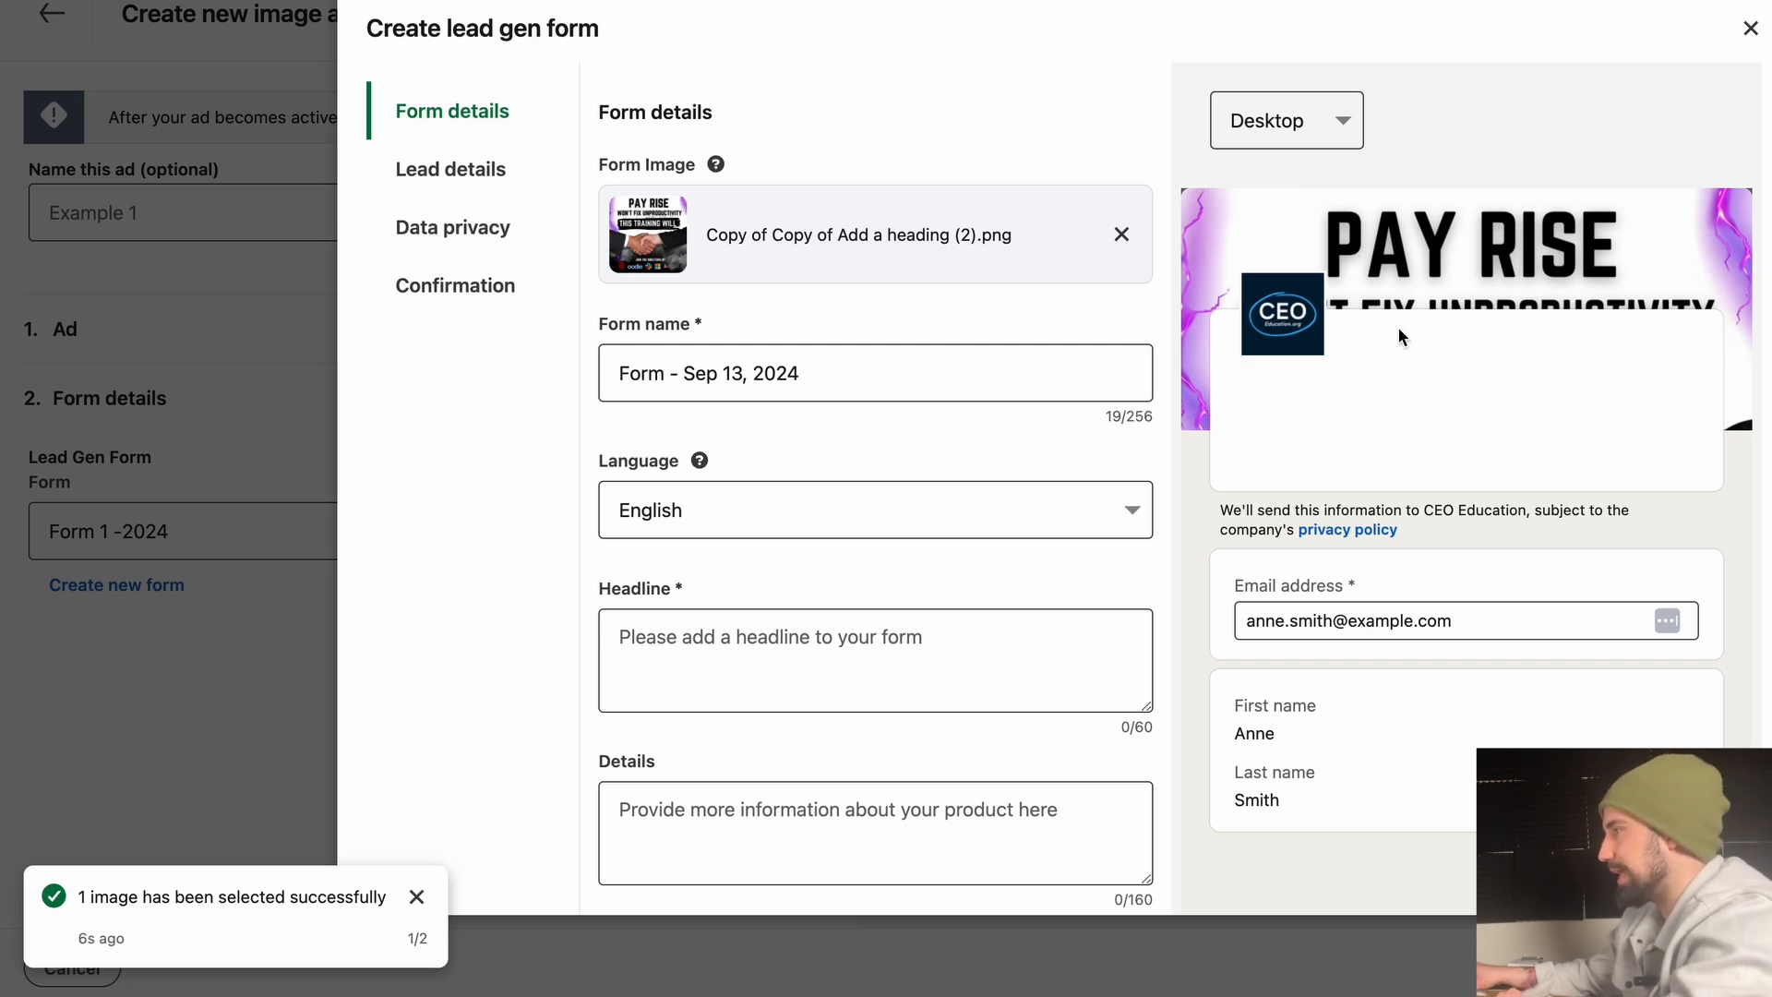
{"action": "left_click", "coordinate": [1120, 237]}
- Name the lead gen form "Form 1" and set its headline to "Fill Out the Information To See If You Are a Good Fit"
{"action": "triple_click", "coordinate": [961, 352]}
{"action": "type", "text": "Form 1"}
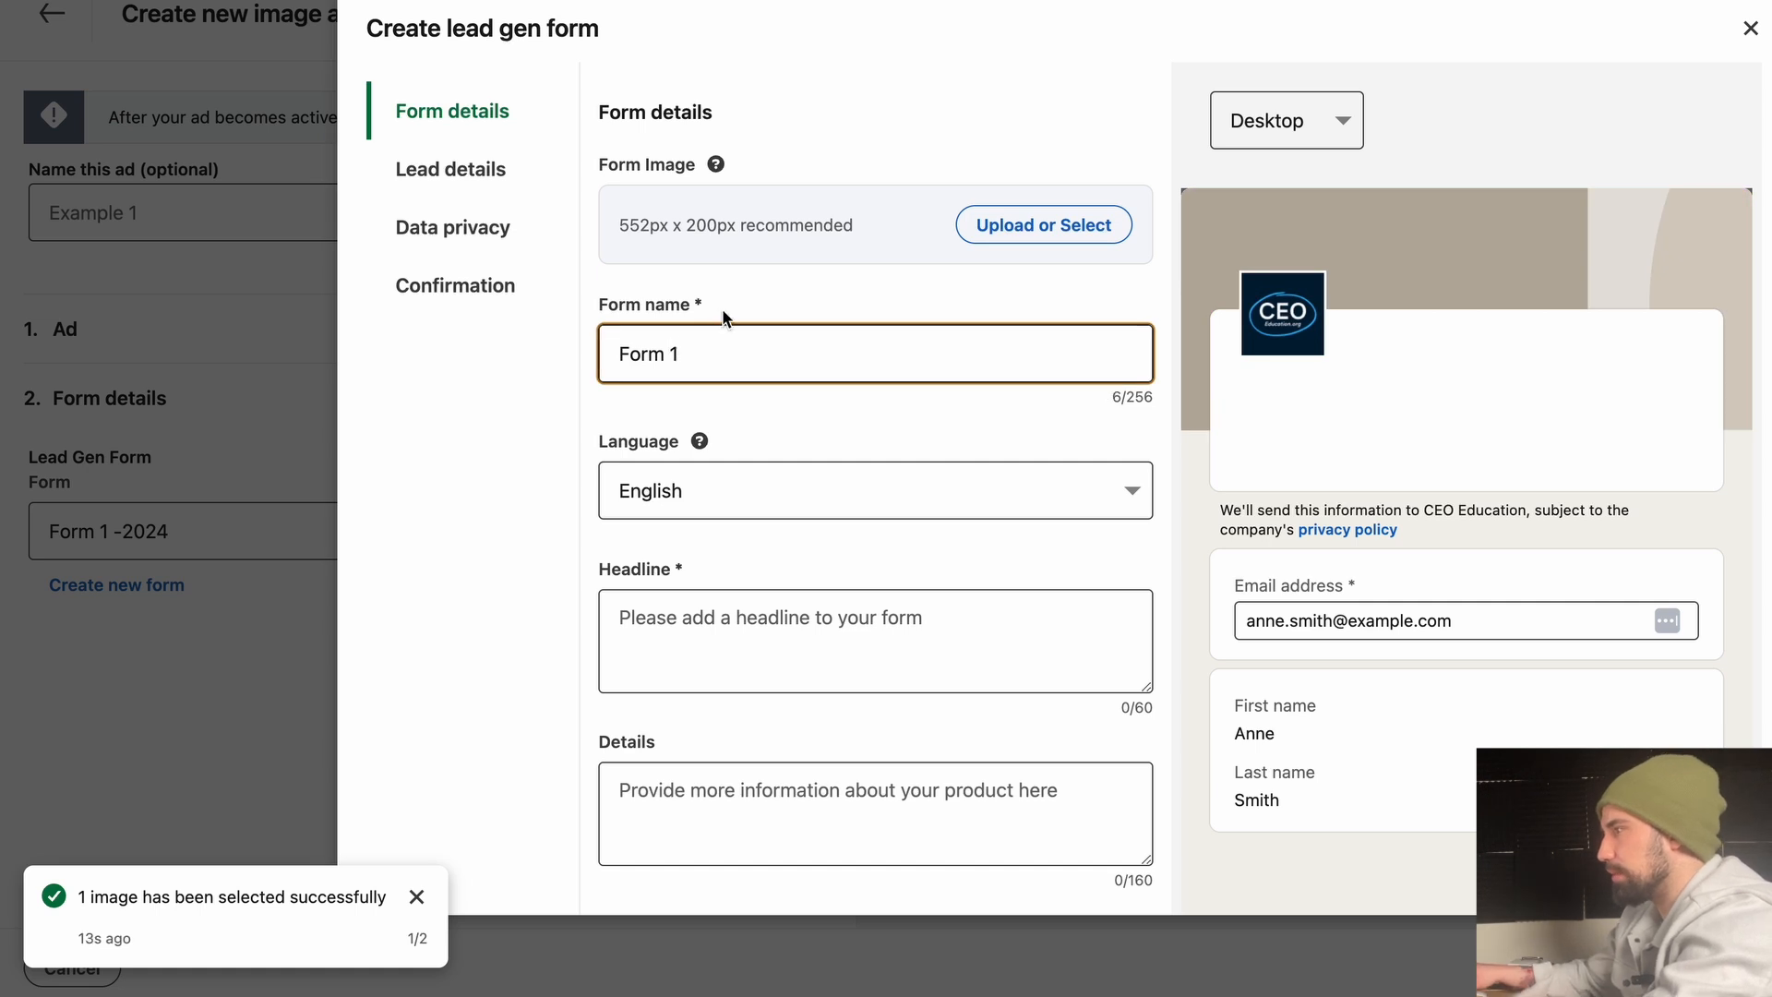
{"action": "scroll", "coordinate": [785, 434], "scroll_direction": "down", "scroll_amount": 1}
{"action": "left_click", "coordinate": [847, 535]}
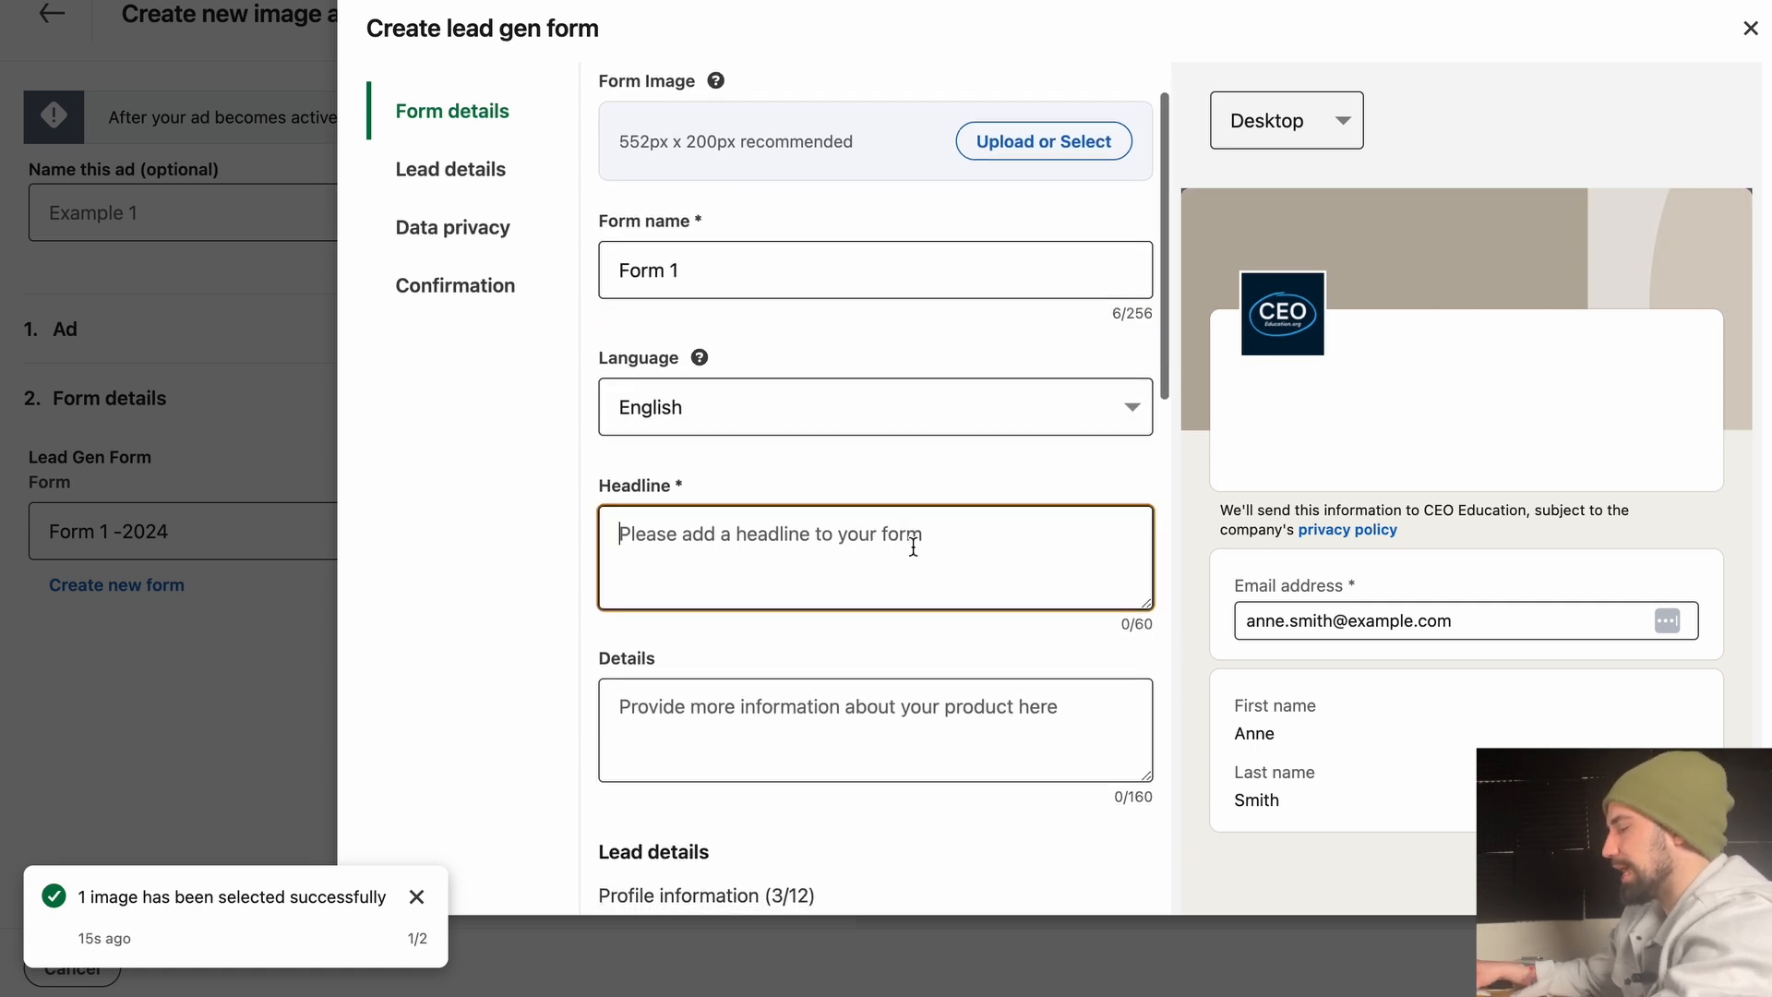
{"action": "type", "text": "Fill O"}
{"action": "type", "text": "h"}
{"action": "key", "text": "BackSpace"}
{"action": "key", "text": "BackSpace"}
{"action": "key", "text": "BackSpace"}
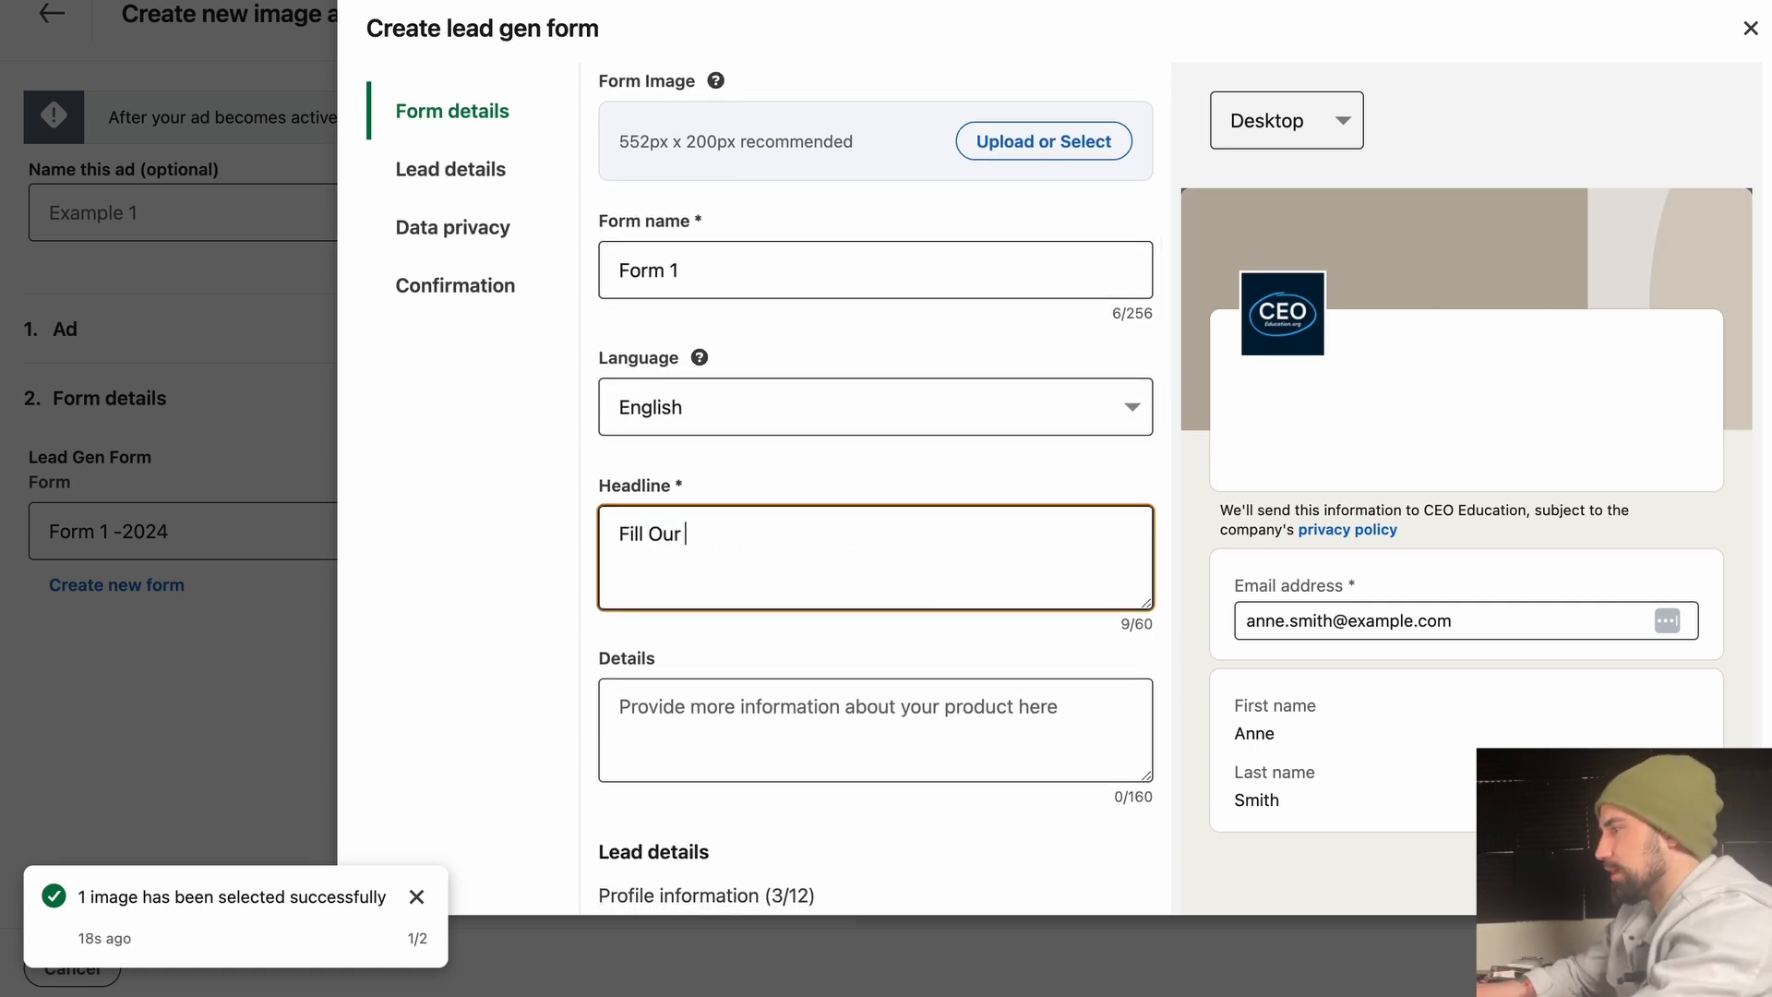
{"action": "type", "text": "the"}
{"action": "key", "text": "BackSpace"}
{"action": "key", "text": "BackSpace"}
{"action": "key", "text": "BackSpace"}
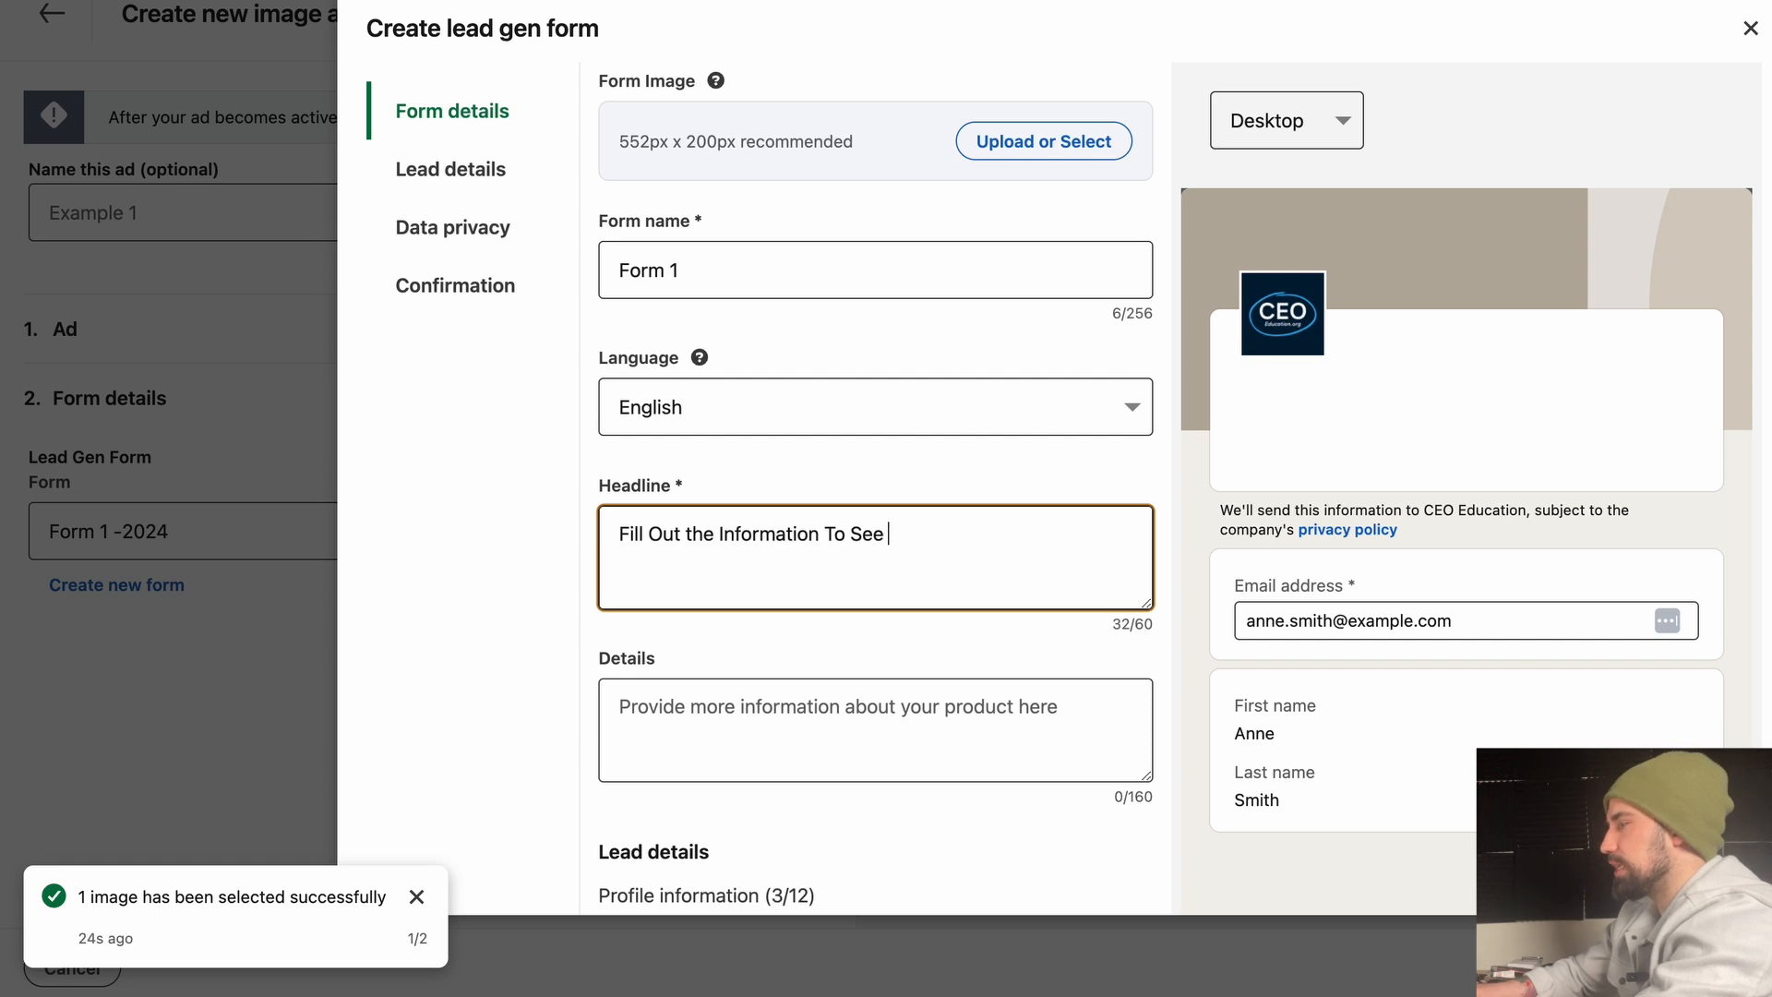
{"action": "type", "text": "If You Are a Good Fit"}
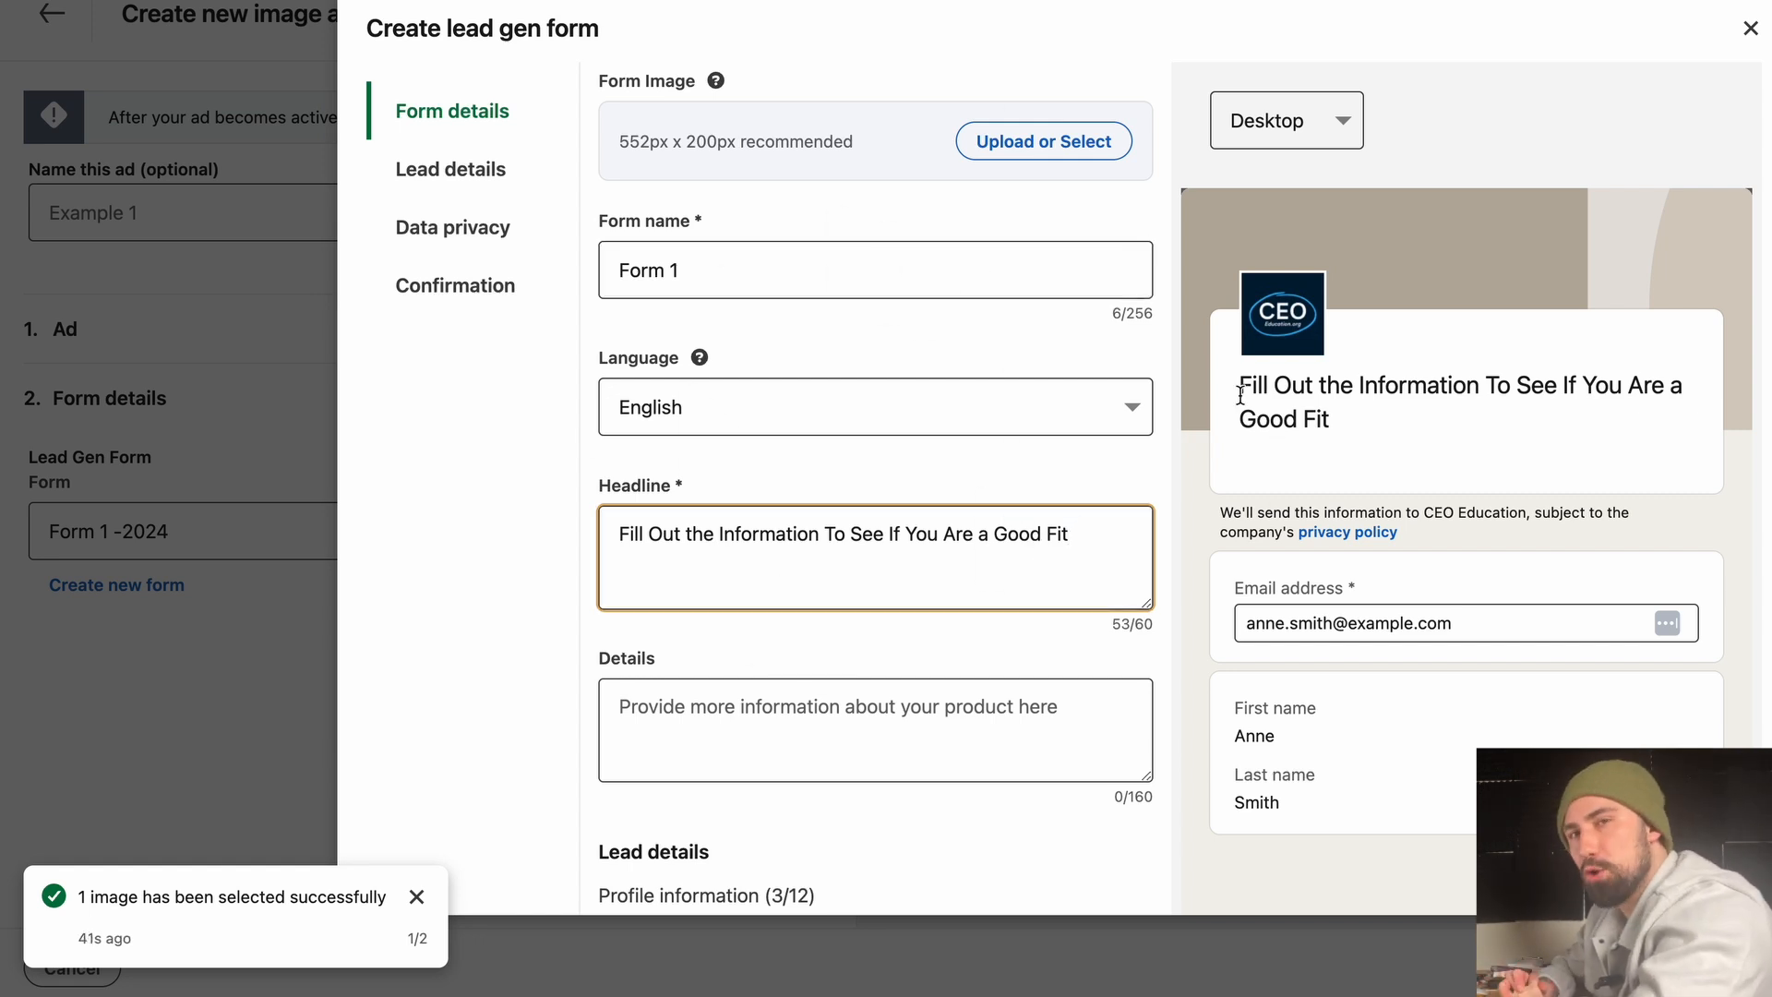
{"action": "left_click", "coordinate": [862, 534]}
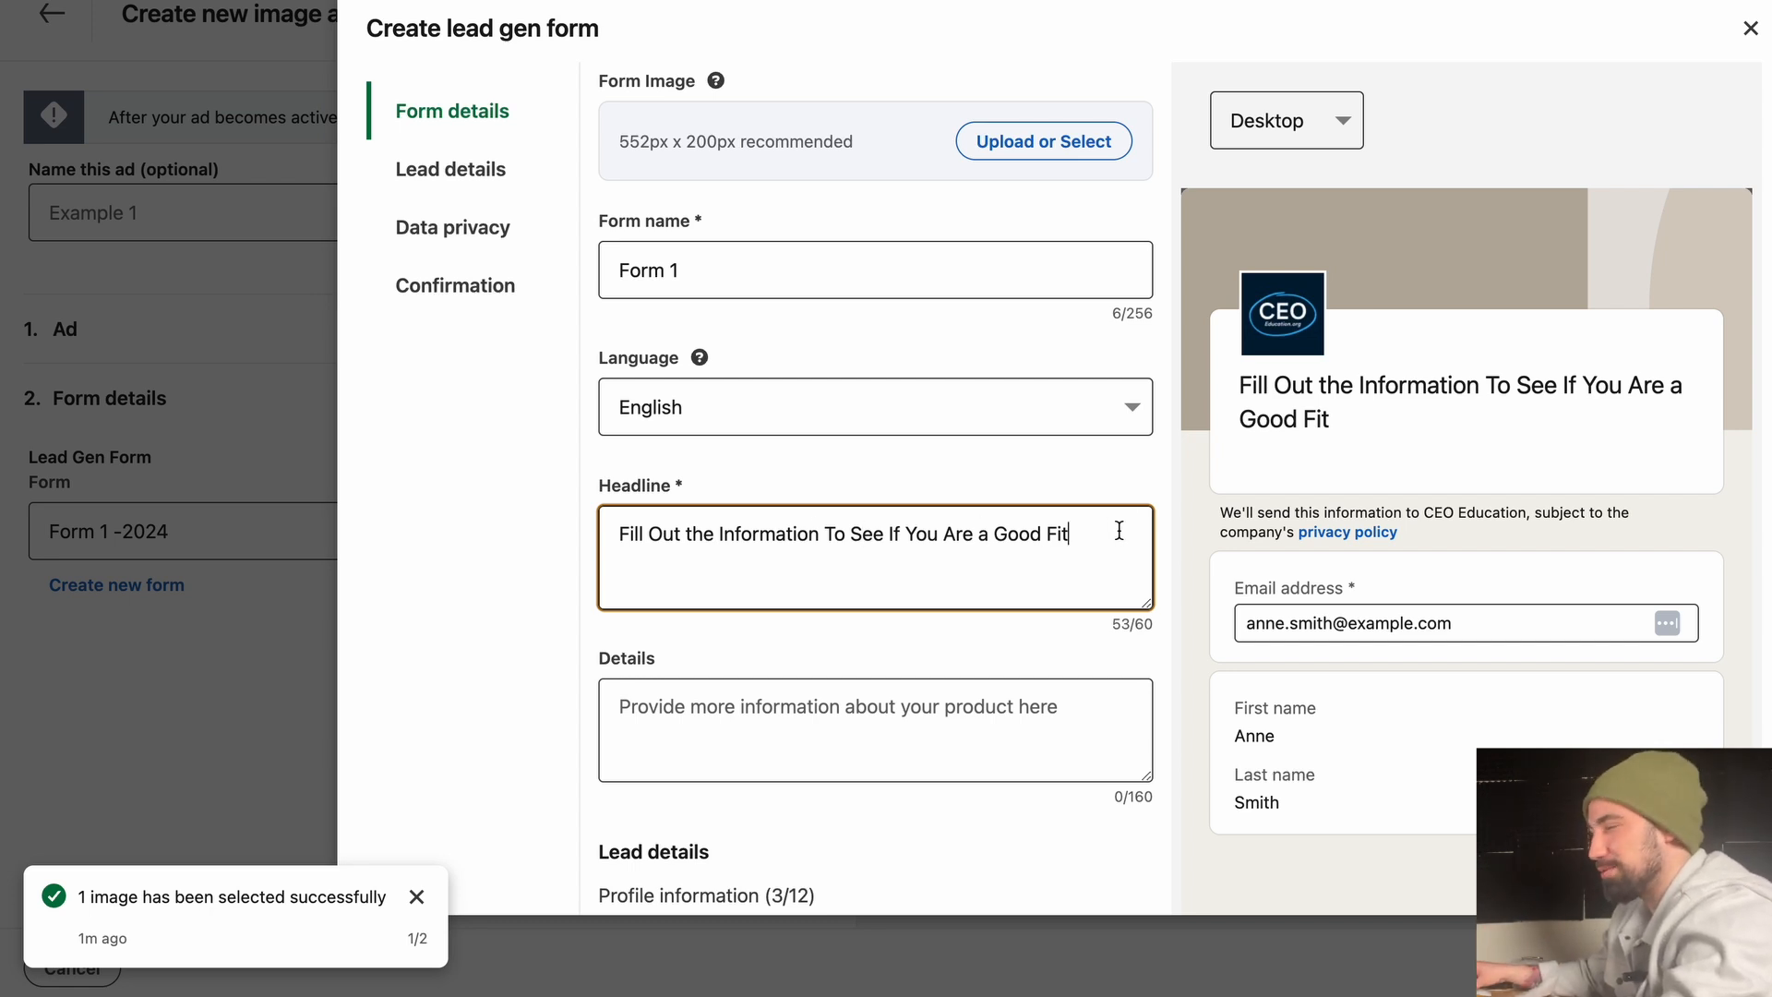
{"action": "type", "text": "."}
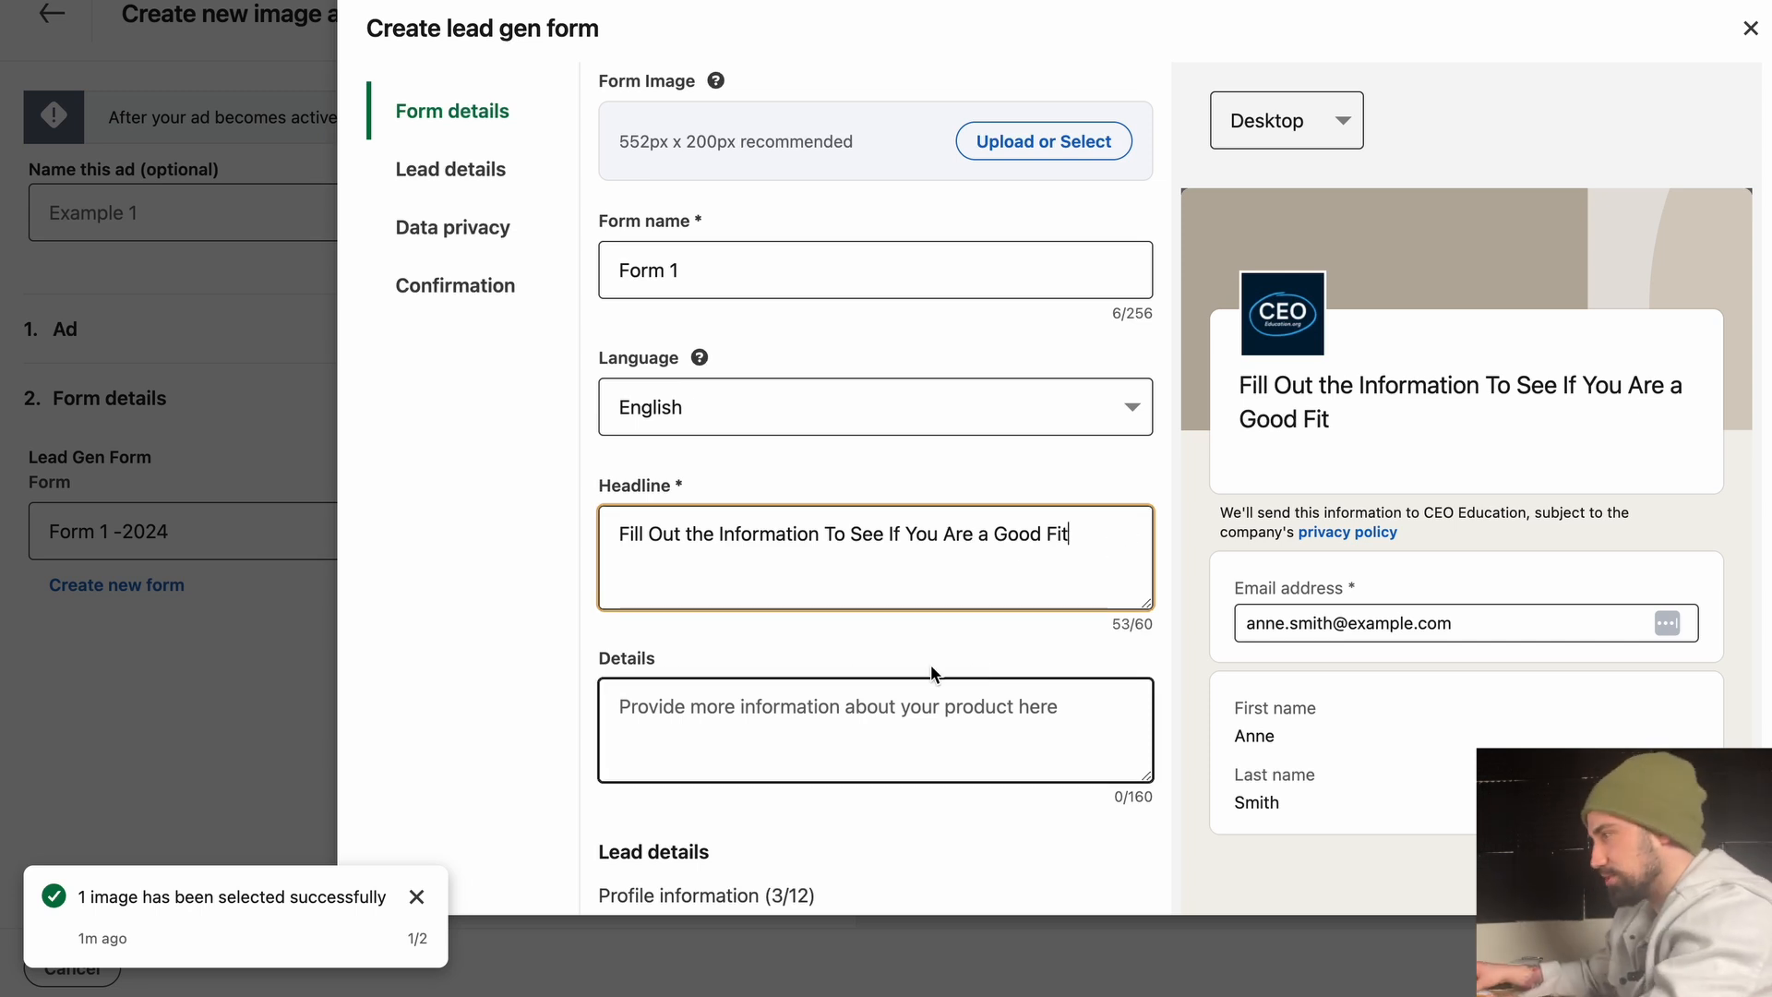
- Enter "Will" as the lead gen form's details text
{"action": "scroll", "coordinate": [859, 678], "scroll_direction": "down", "scroll_amount": 1}
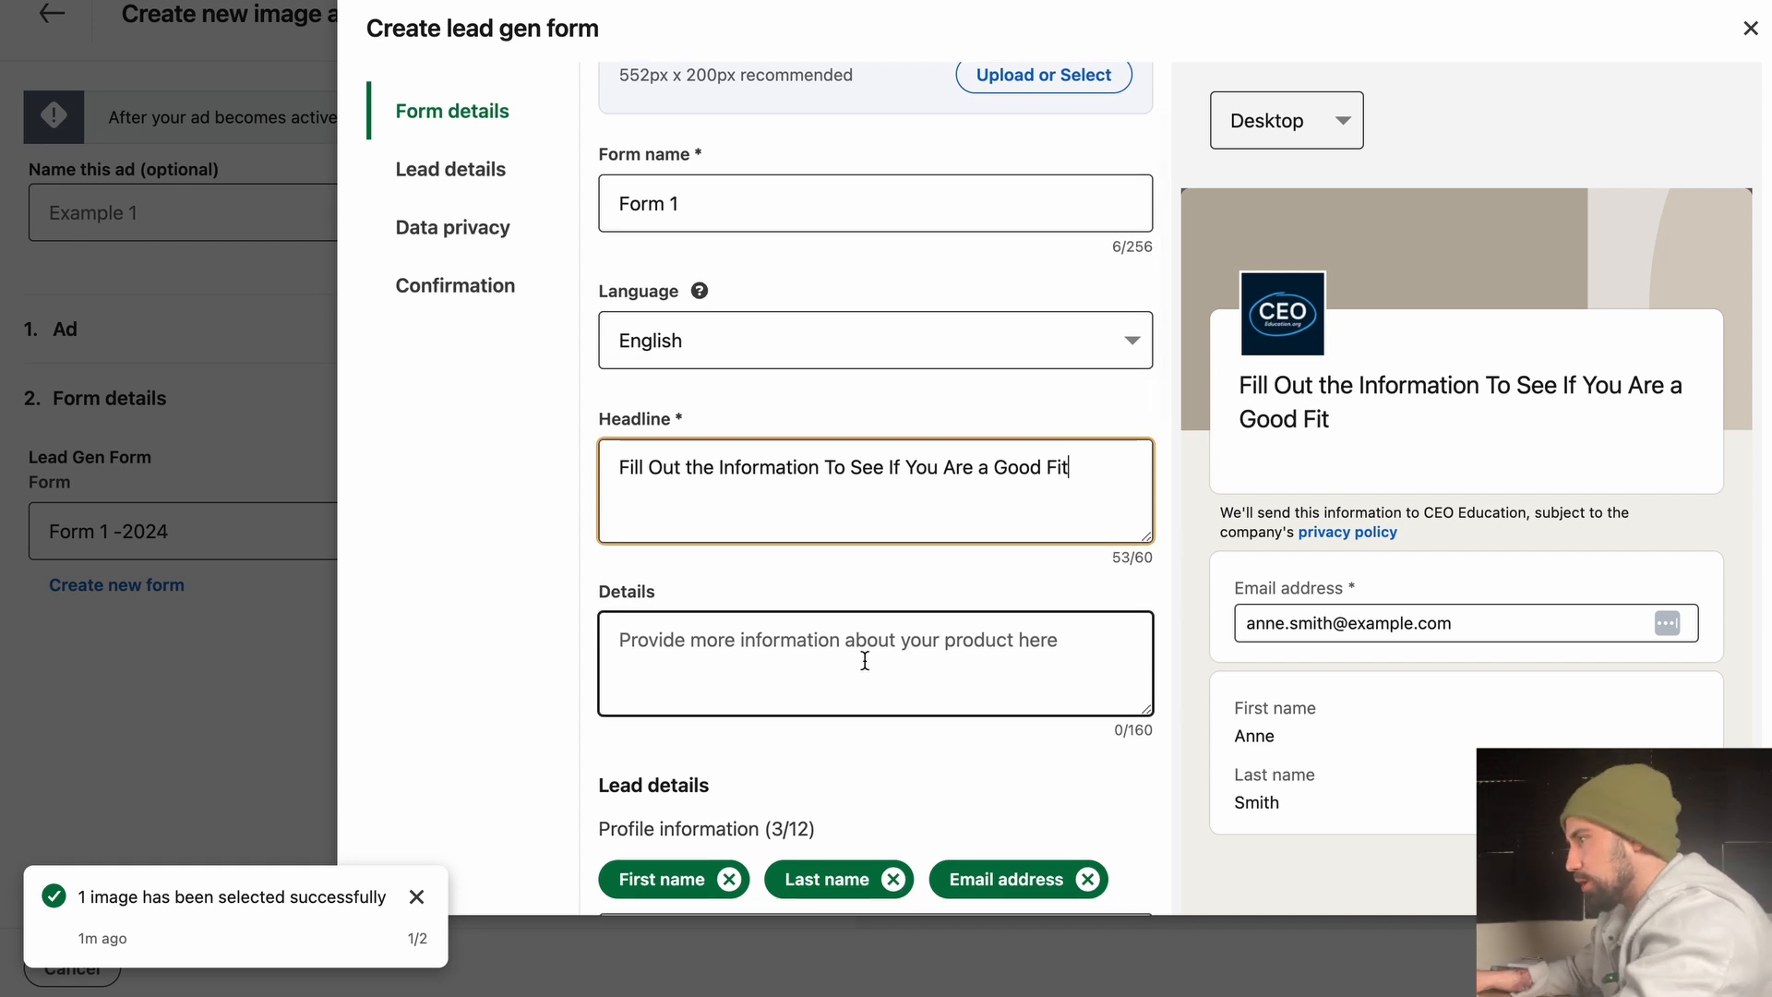
{"action": "left_click", "coordinate": [861, 658]}
{"action": "scroll", "coordinate": [861, 658], "scroll_direction": "down", "scroll_amount": 1}
{"action": "type", "text": "Will"}
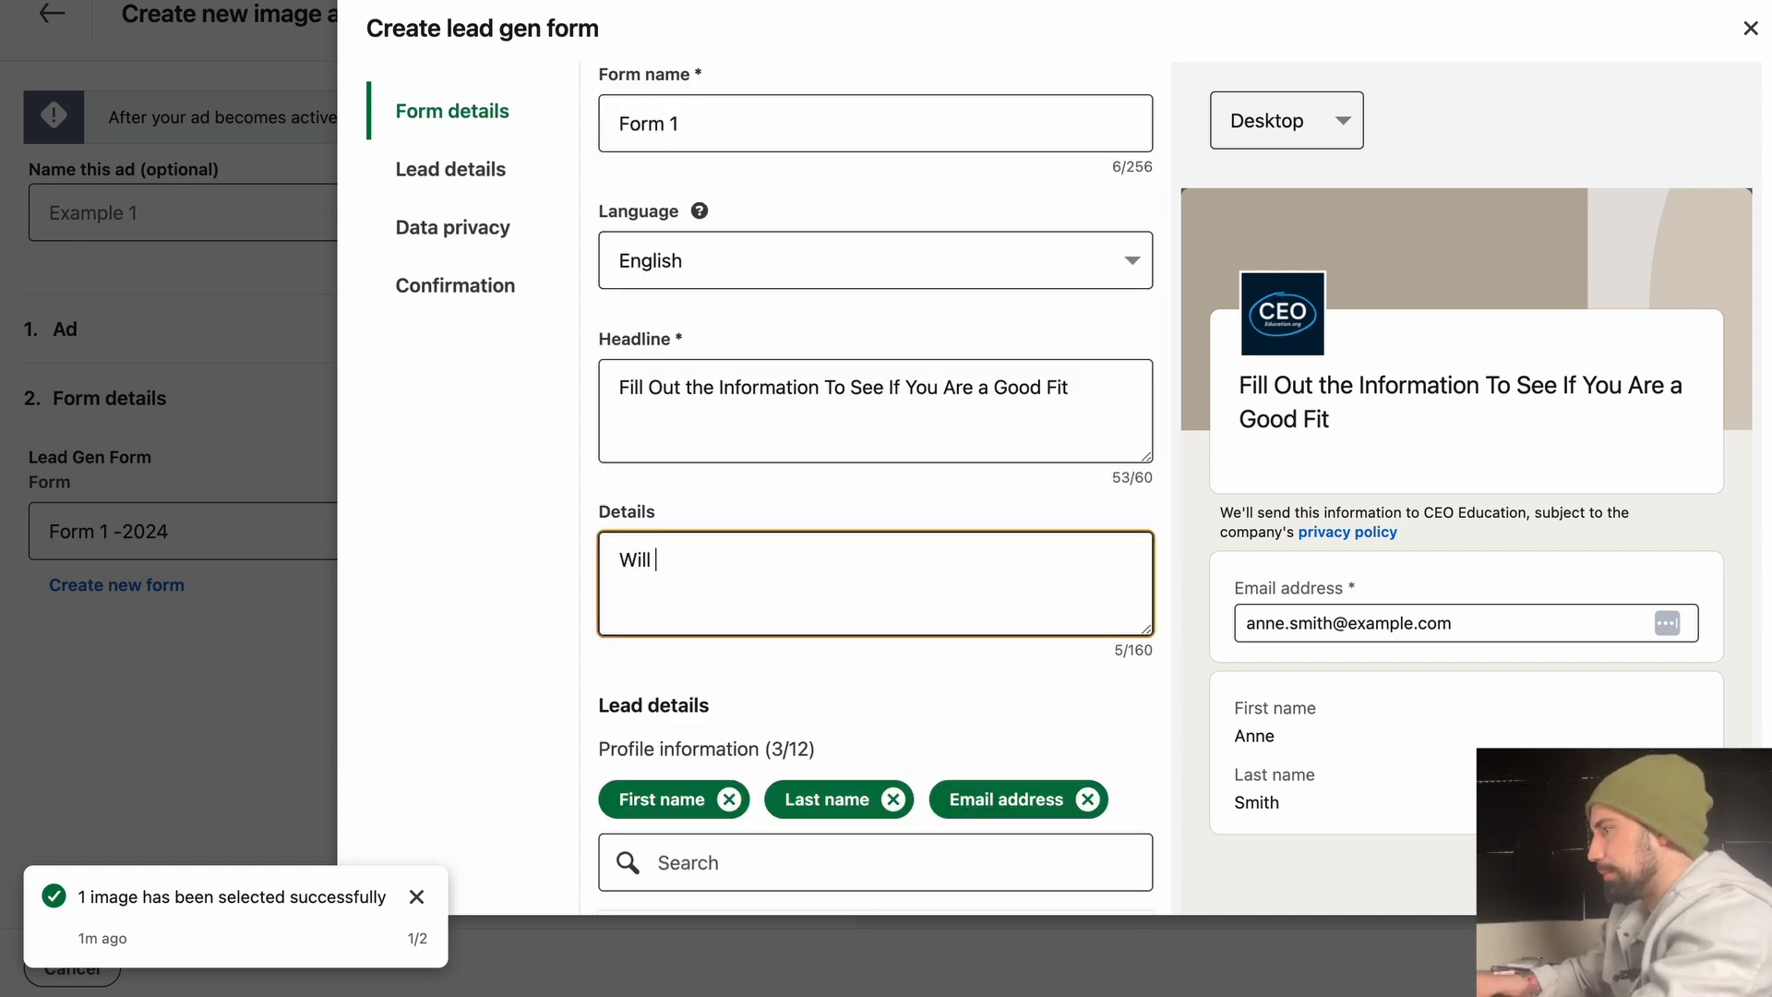
- Add the Degree field from the Education category to the form's profile information, leaving Graduation date out
{"action": "scroll", "coordinate": [803, 702], "scroll_direction": "down", "scroll_amount": 6}
{"action": "left_click", "coordinate": [1083, 539]}
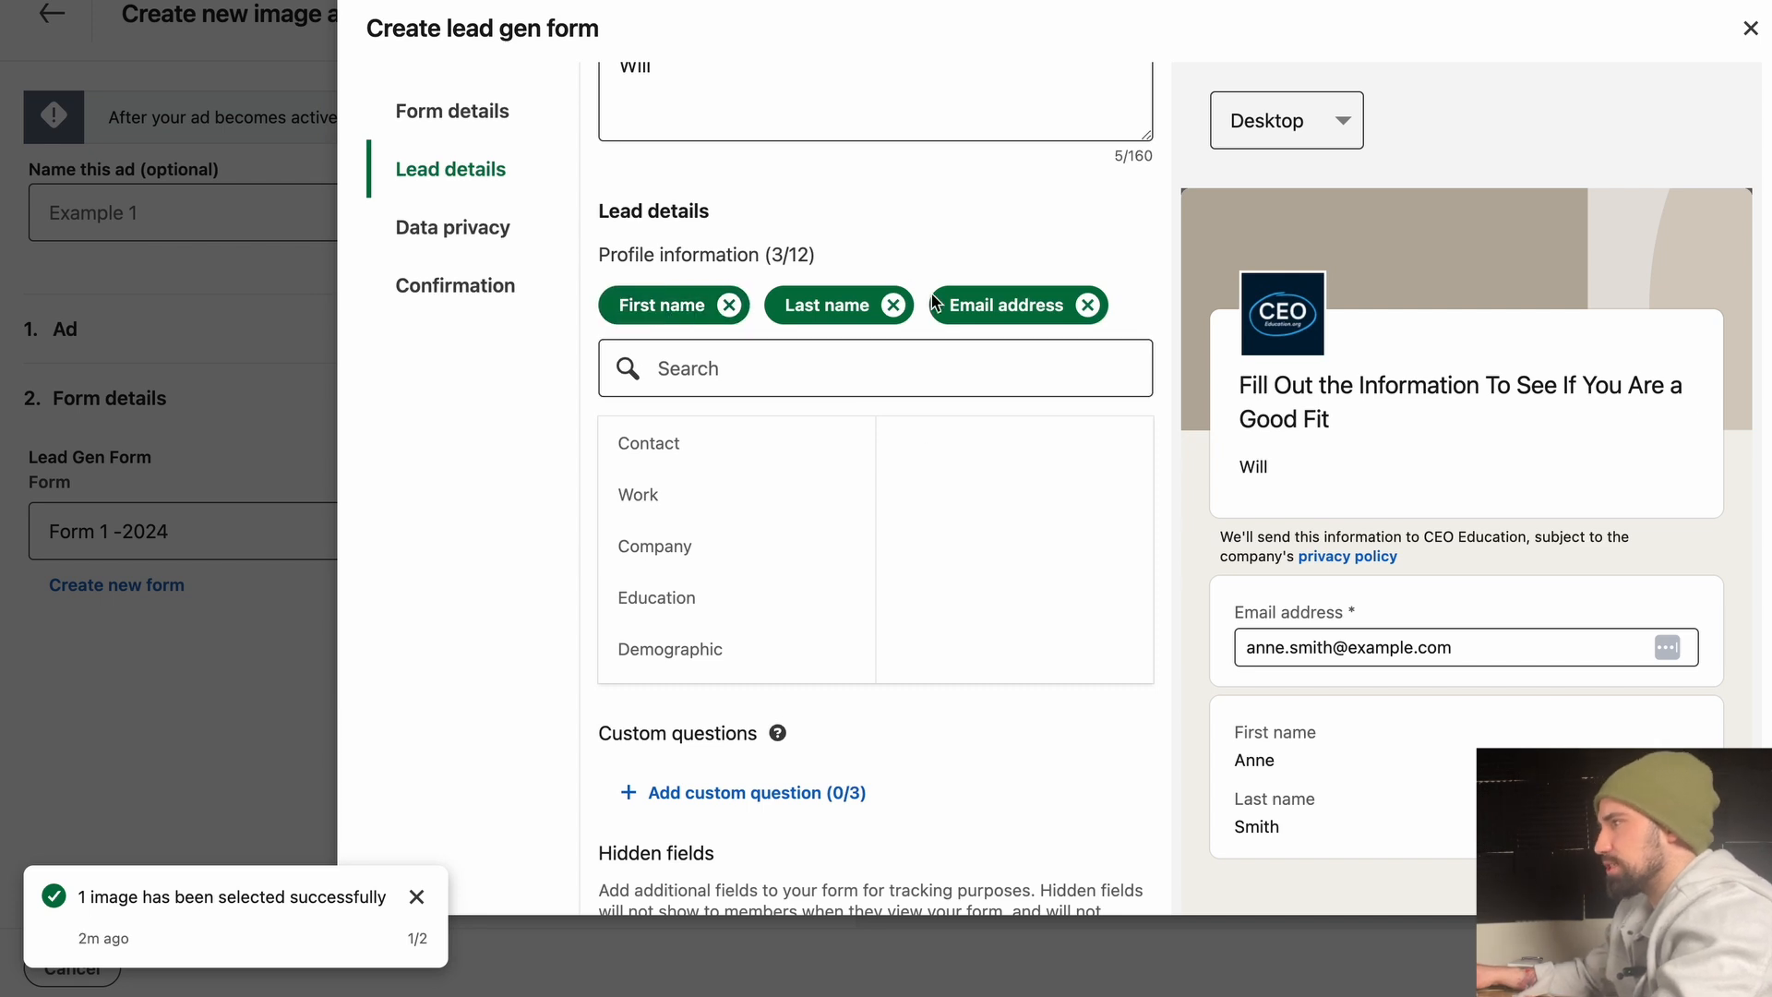
{"action": "left_click", "coordinate": [738, 541]}
{"action": "left_click", "coordinate": [739, 598]}
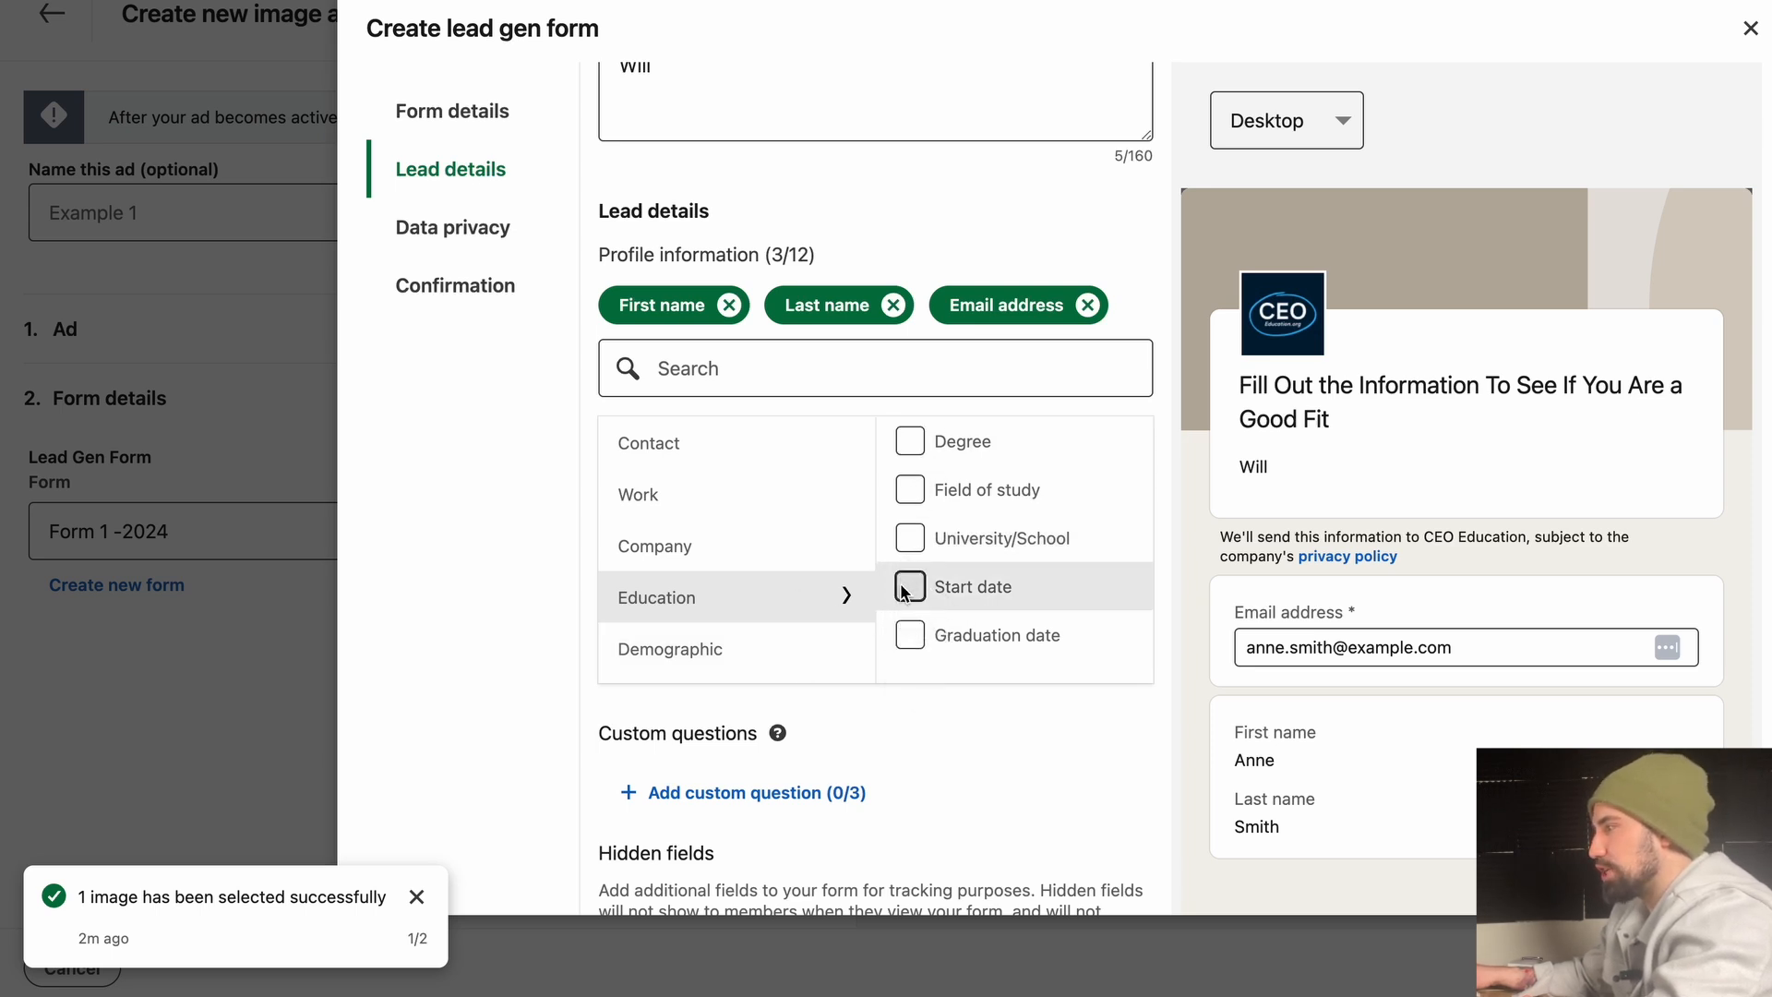
{"action": "left_click", "coordinate": [921, 439]}
{"action": "left_click", "coordinate": [1149, 689]}
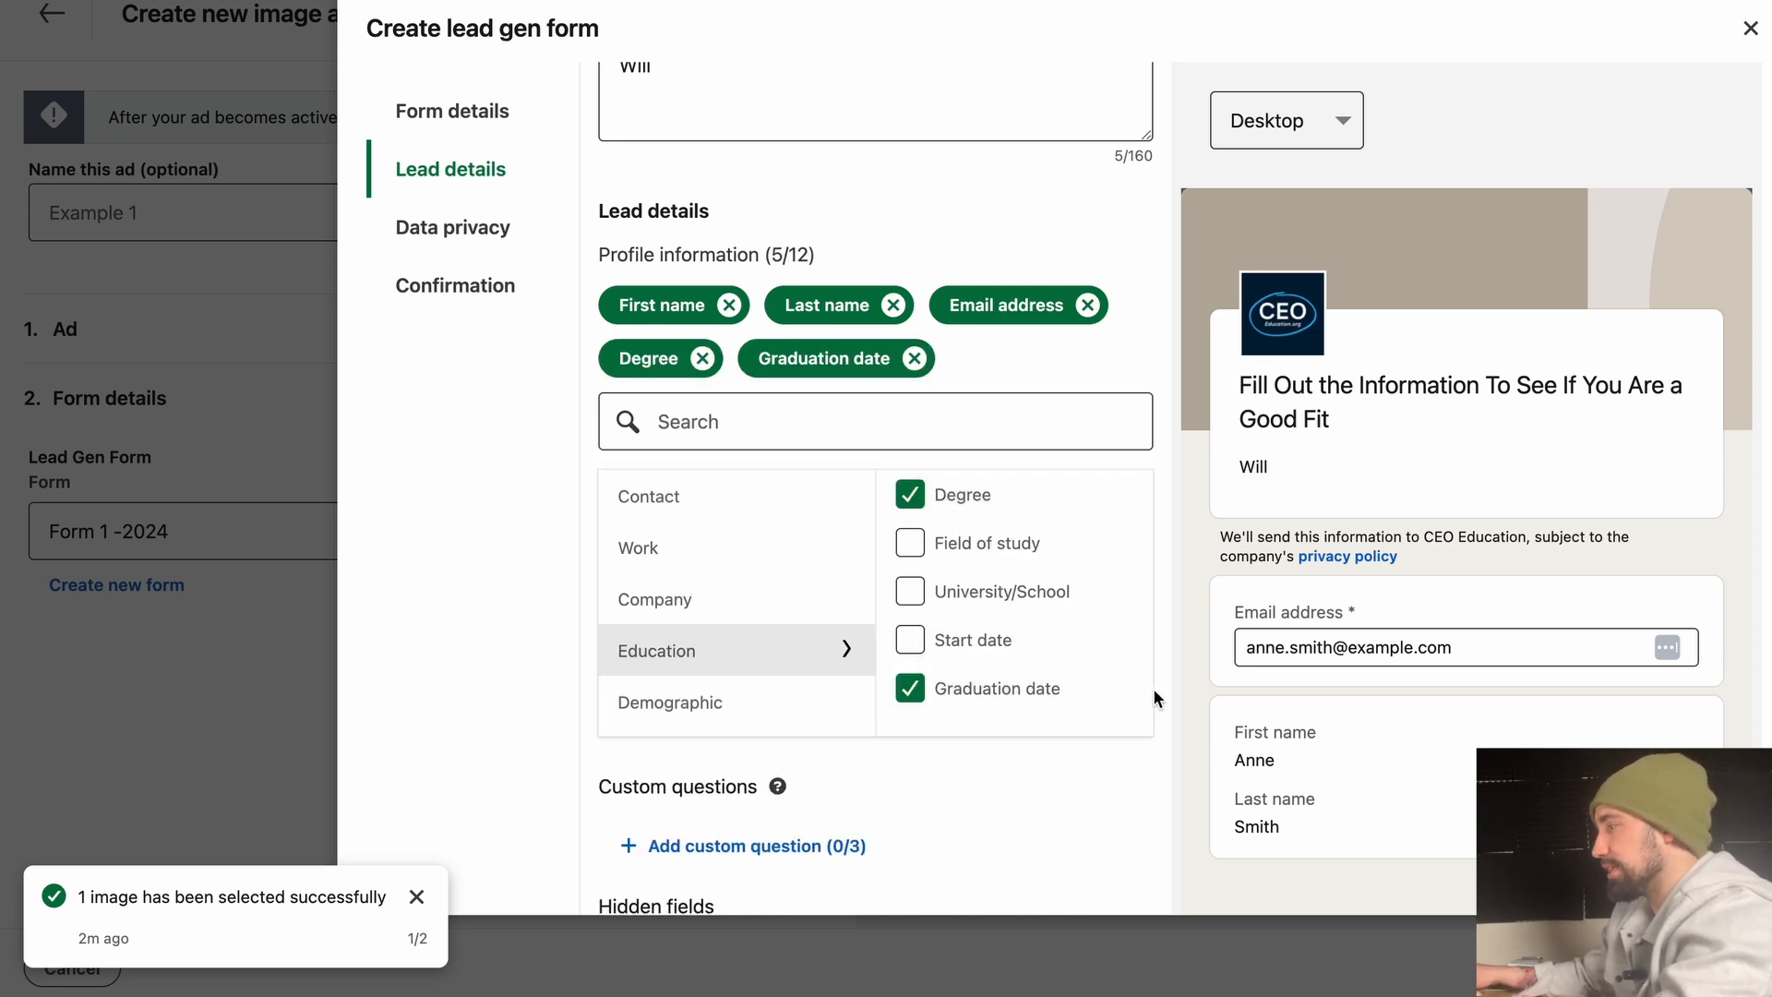
{"action": "left_click", "coordinate": [909, 692]}
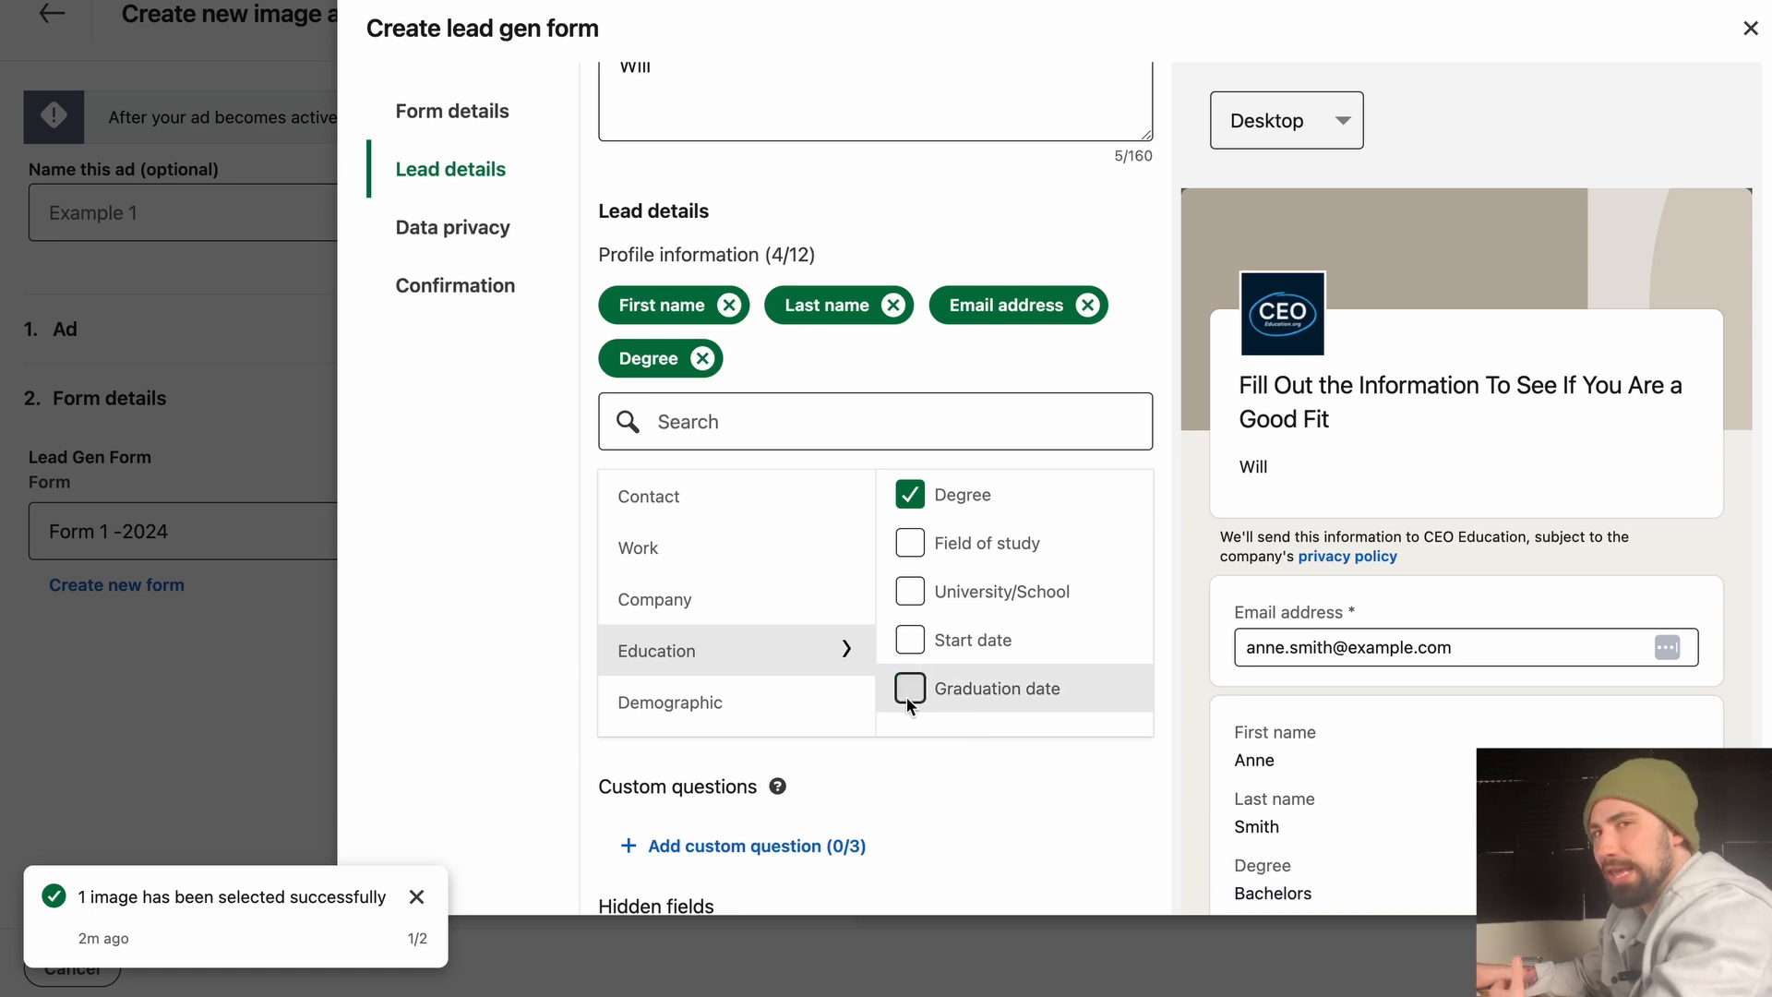
- Add a custom question to the lead gen form and leave its question text blank
{"action": "scroll", "coordinate": [1182, 602], "scroll_direction": "down", "scroll_amount": 2}
{"action": "scroll", "coordinate": [699, 317], "scroll_direction": "down", "scroll_amount": 6}
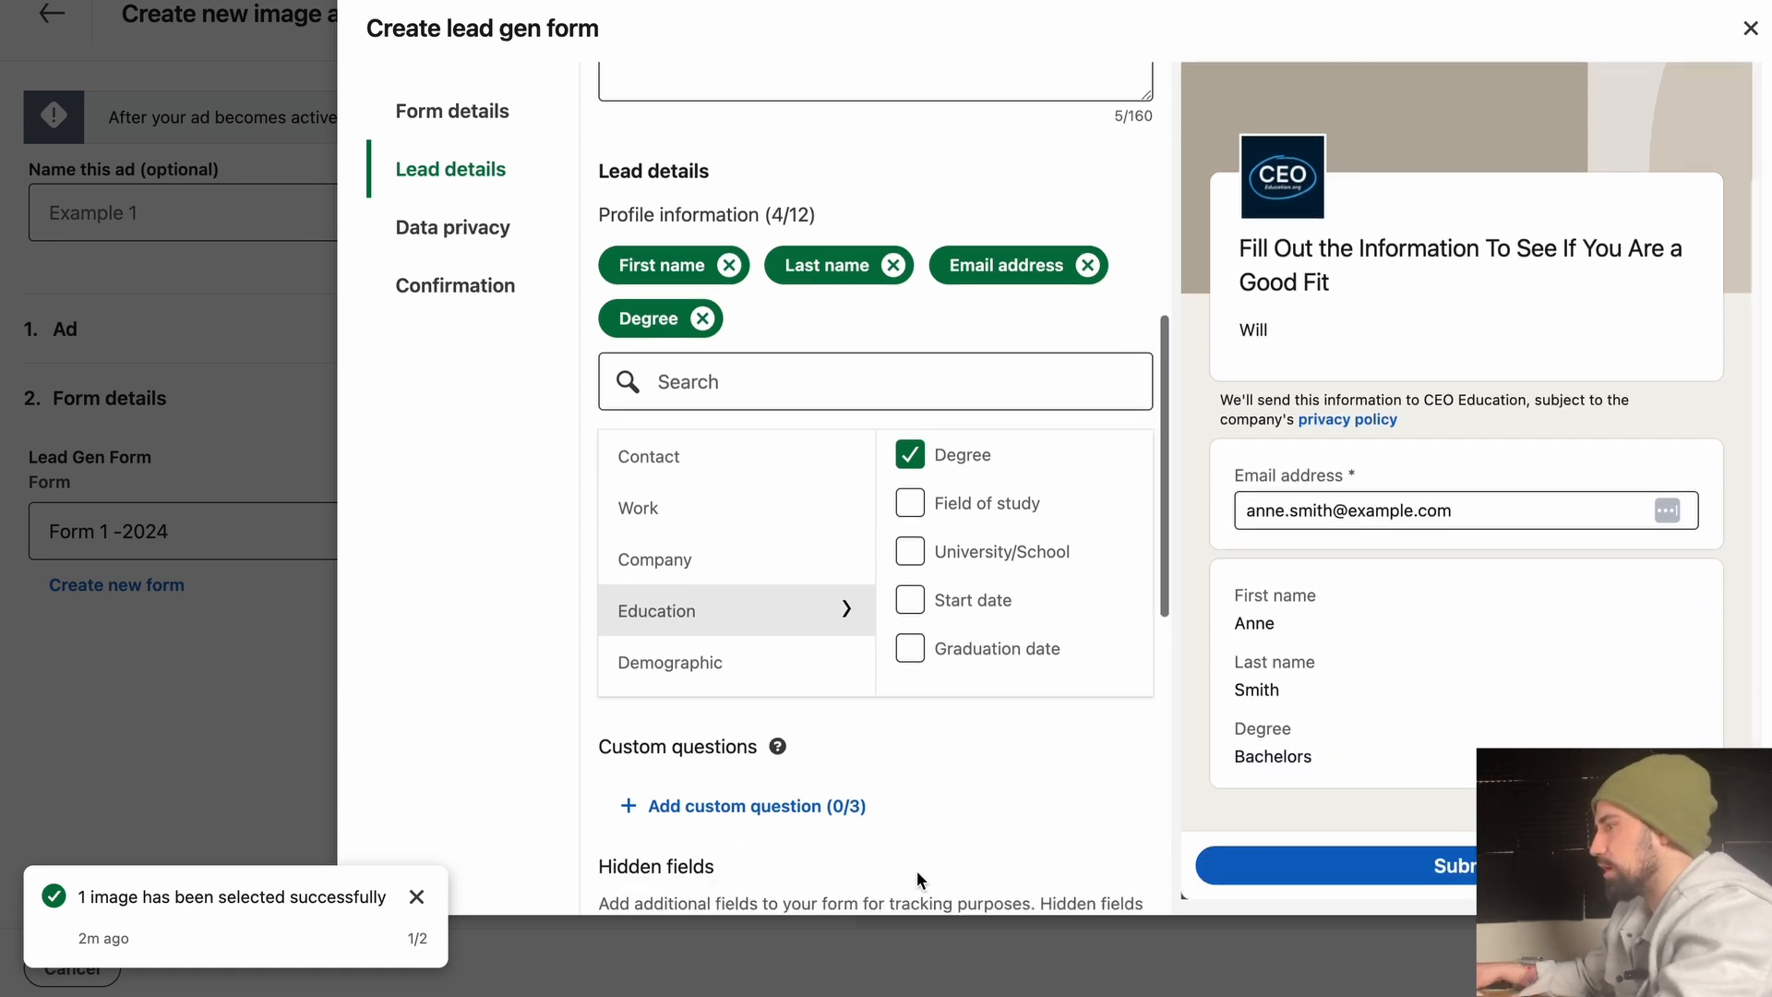
{"action": "left_click", "coordinate": [703, 294]}
{"action": "type", "text": "A"}
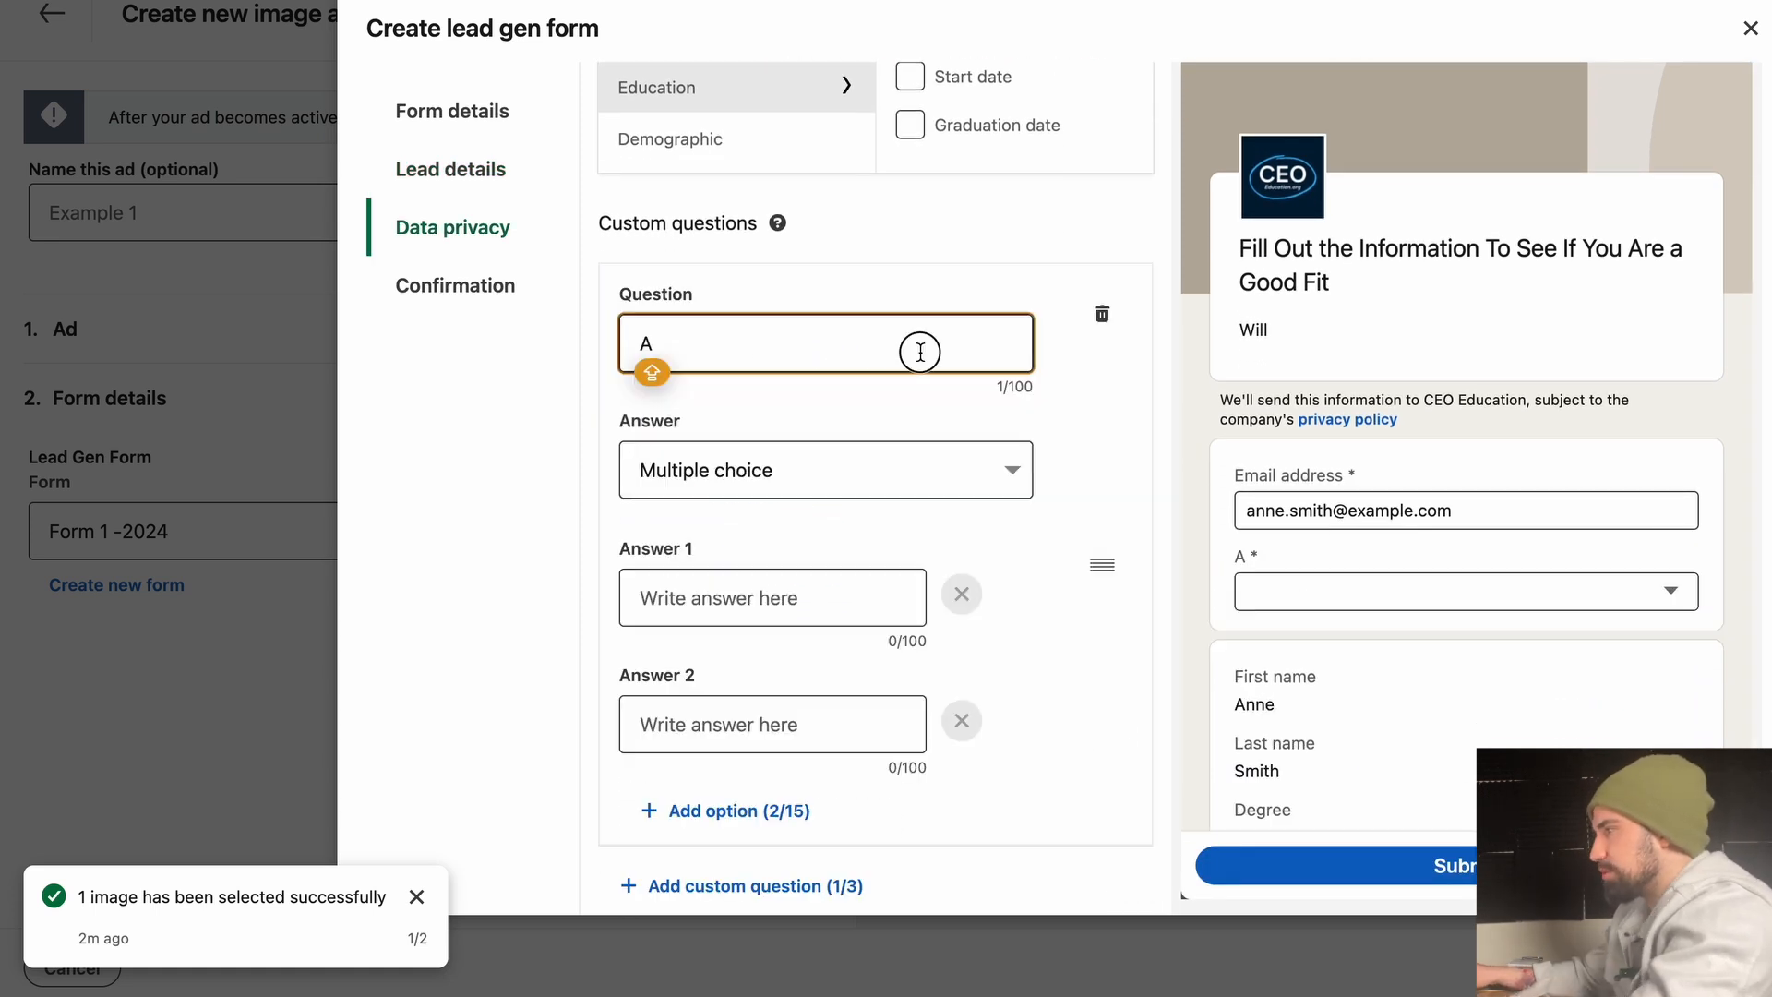
{"action": "key", "text": "BackSpace"}
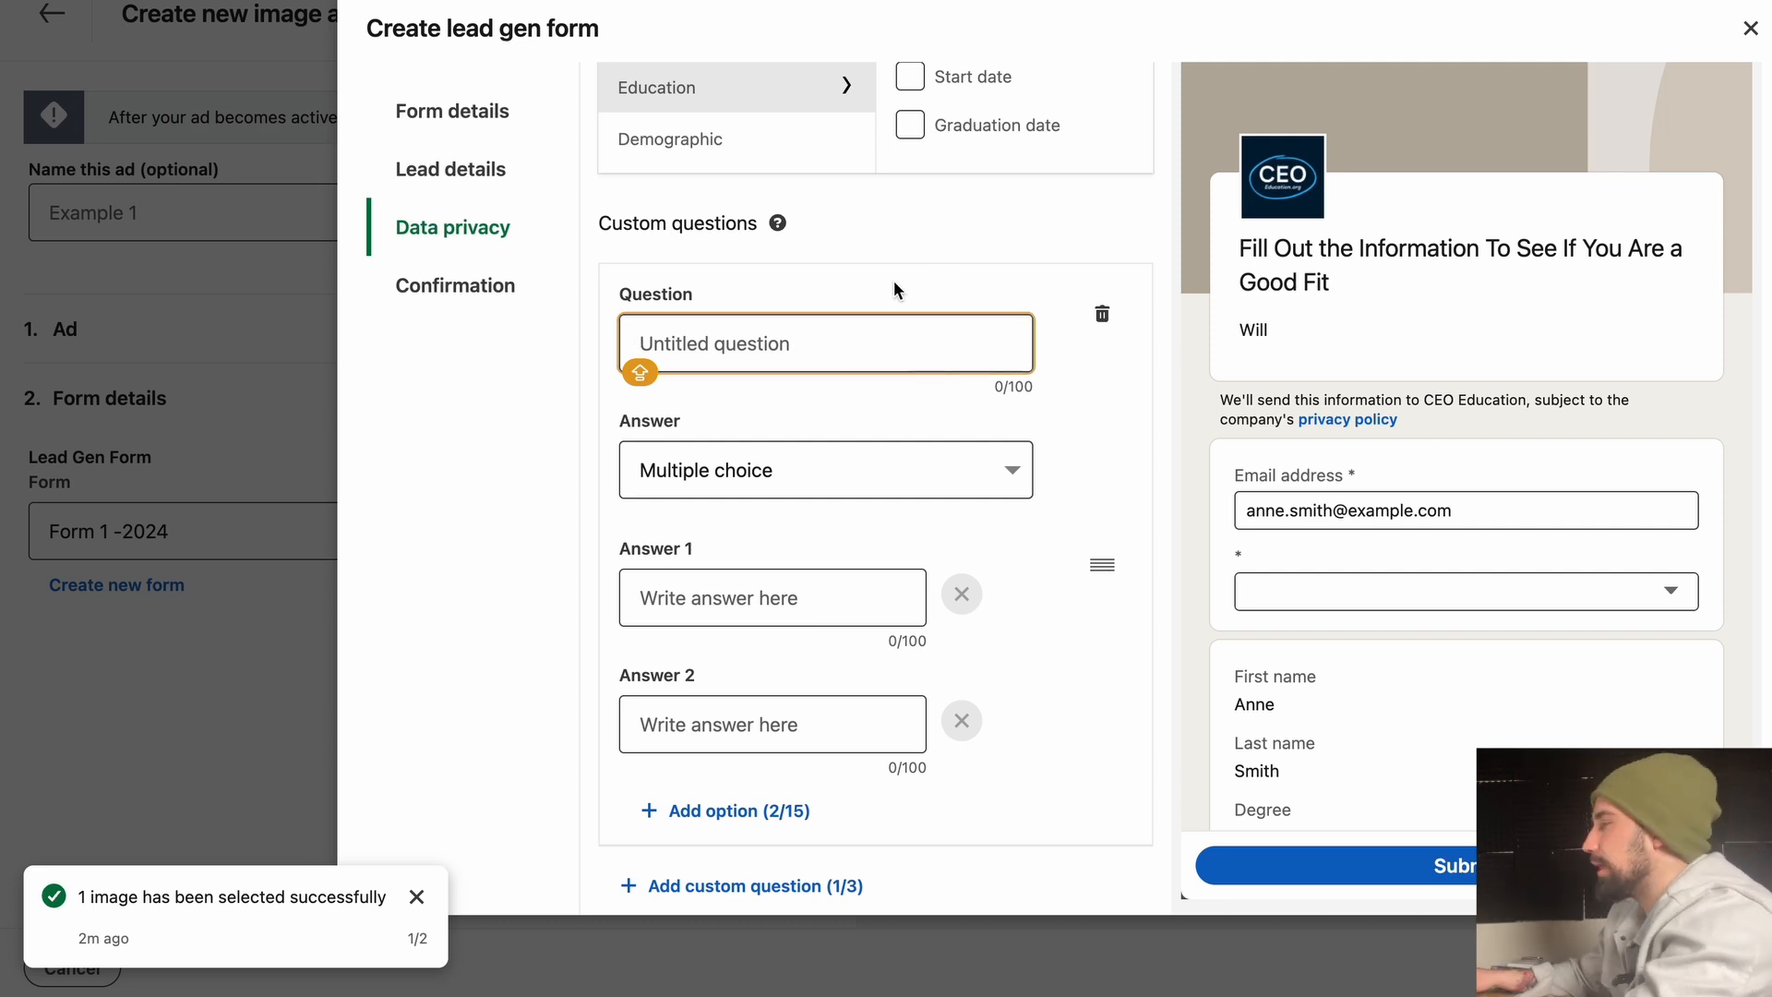
- Try Single line input as the custom question's answer type, and return it to Multiple choice
{"action": "left_click", "coordinate": [878, 492]}
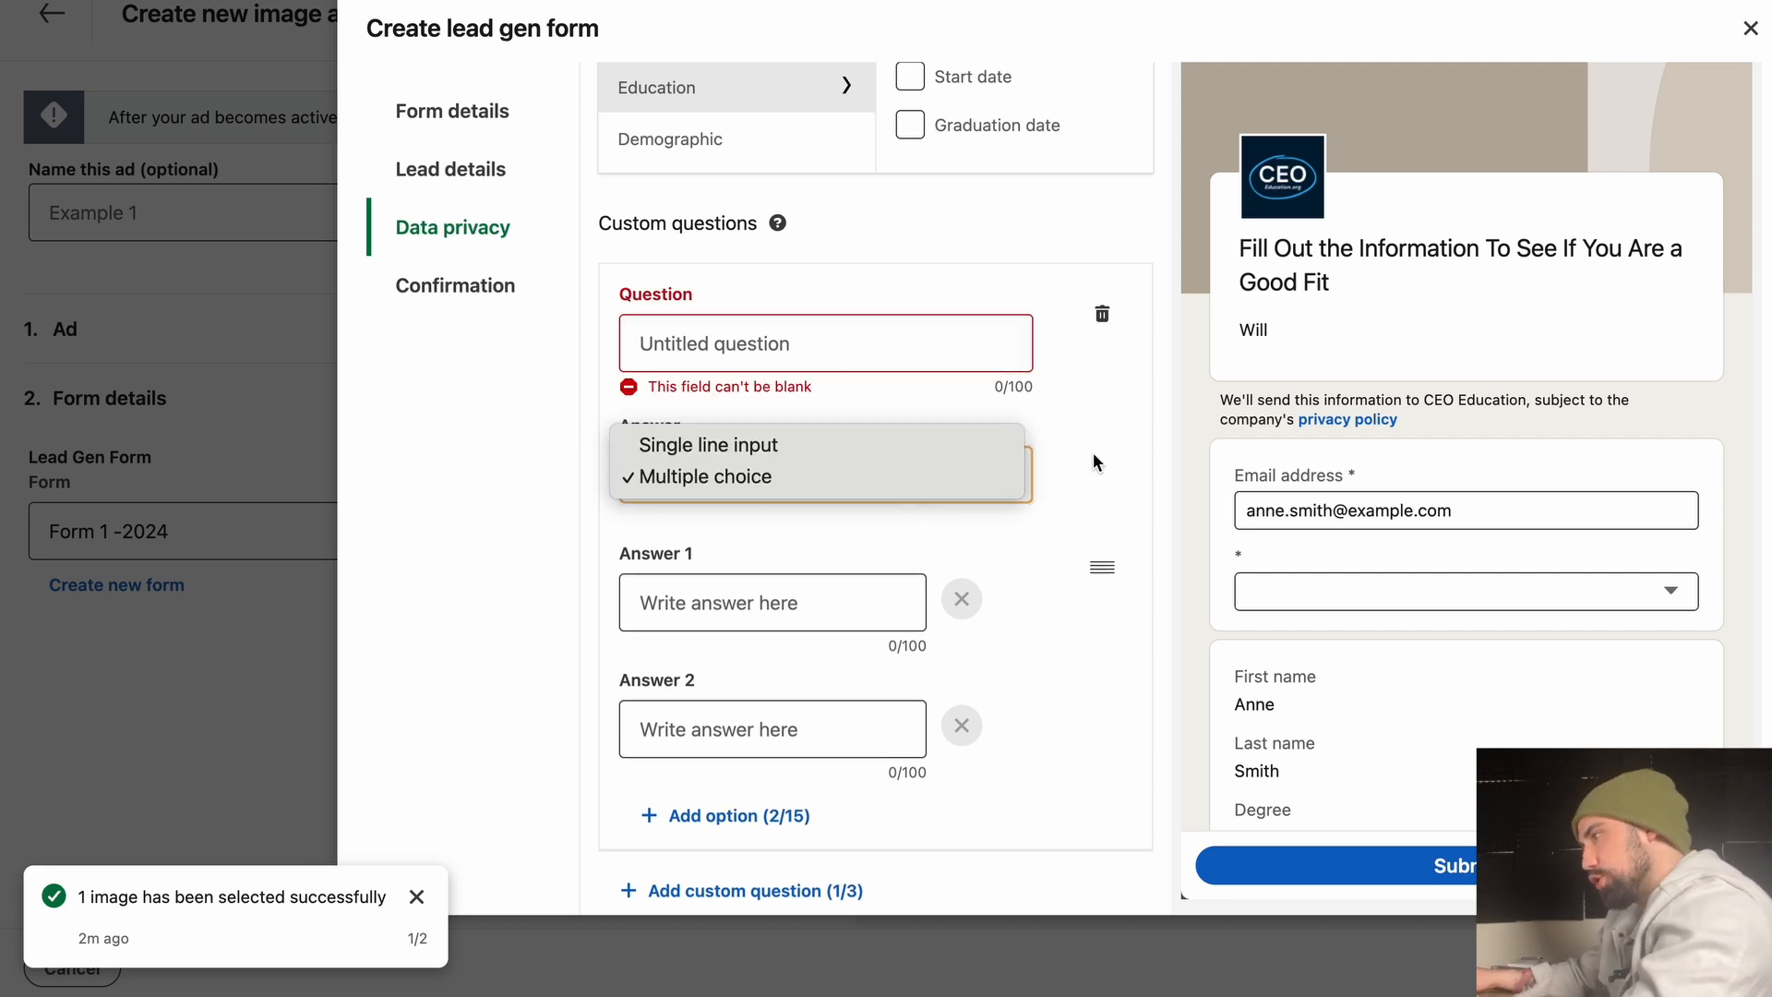
{"action": "left_click", "coordinate": [965, 447]}
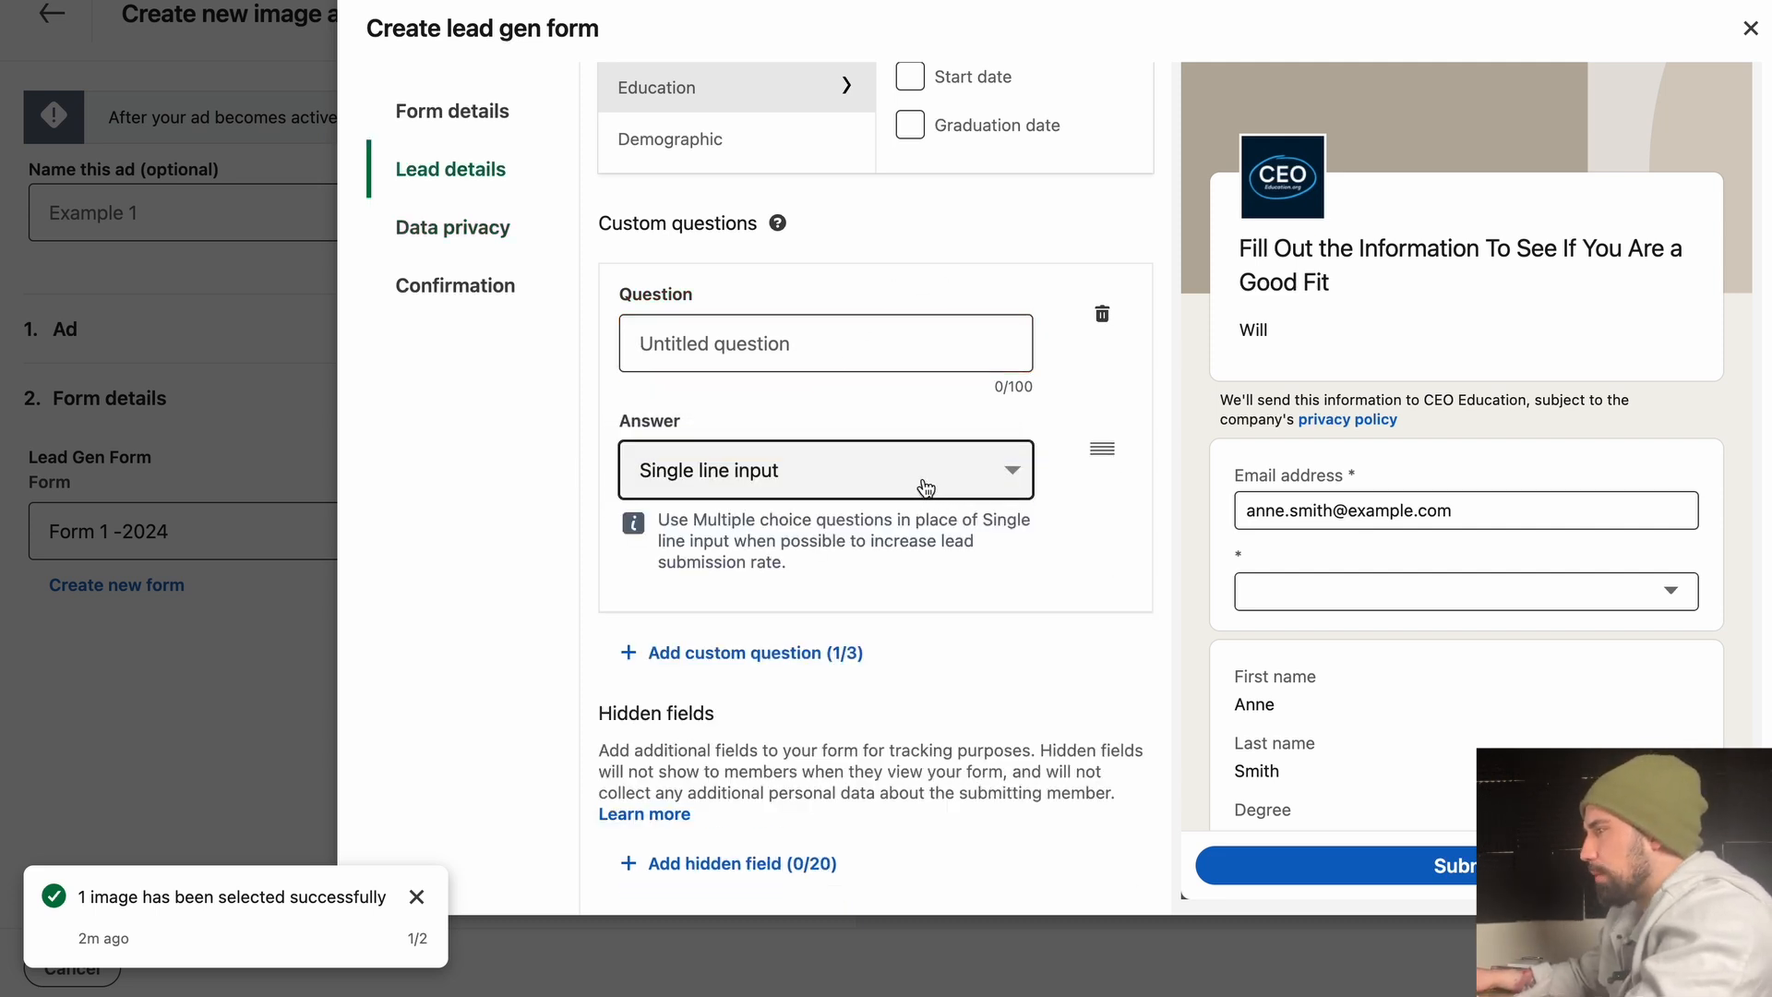
{"action": "left_click", "coordinate": [882, 489]}
{"action": "left_click", "coordinate": [872, 506]}
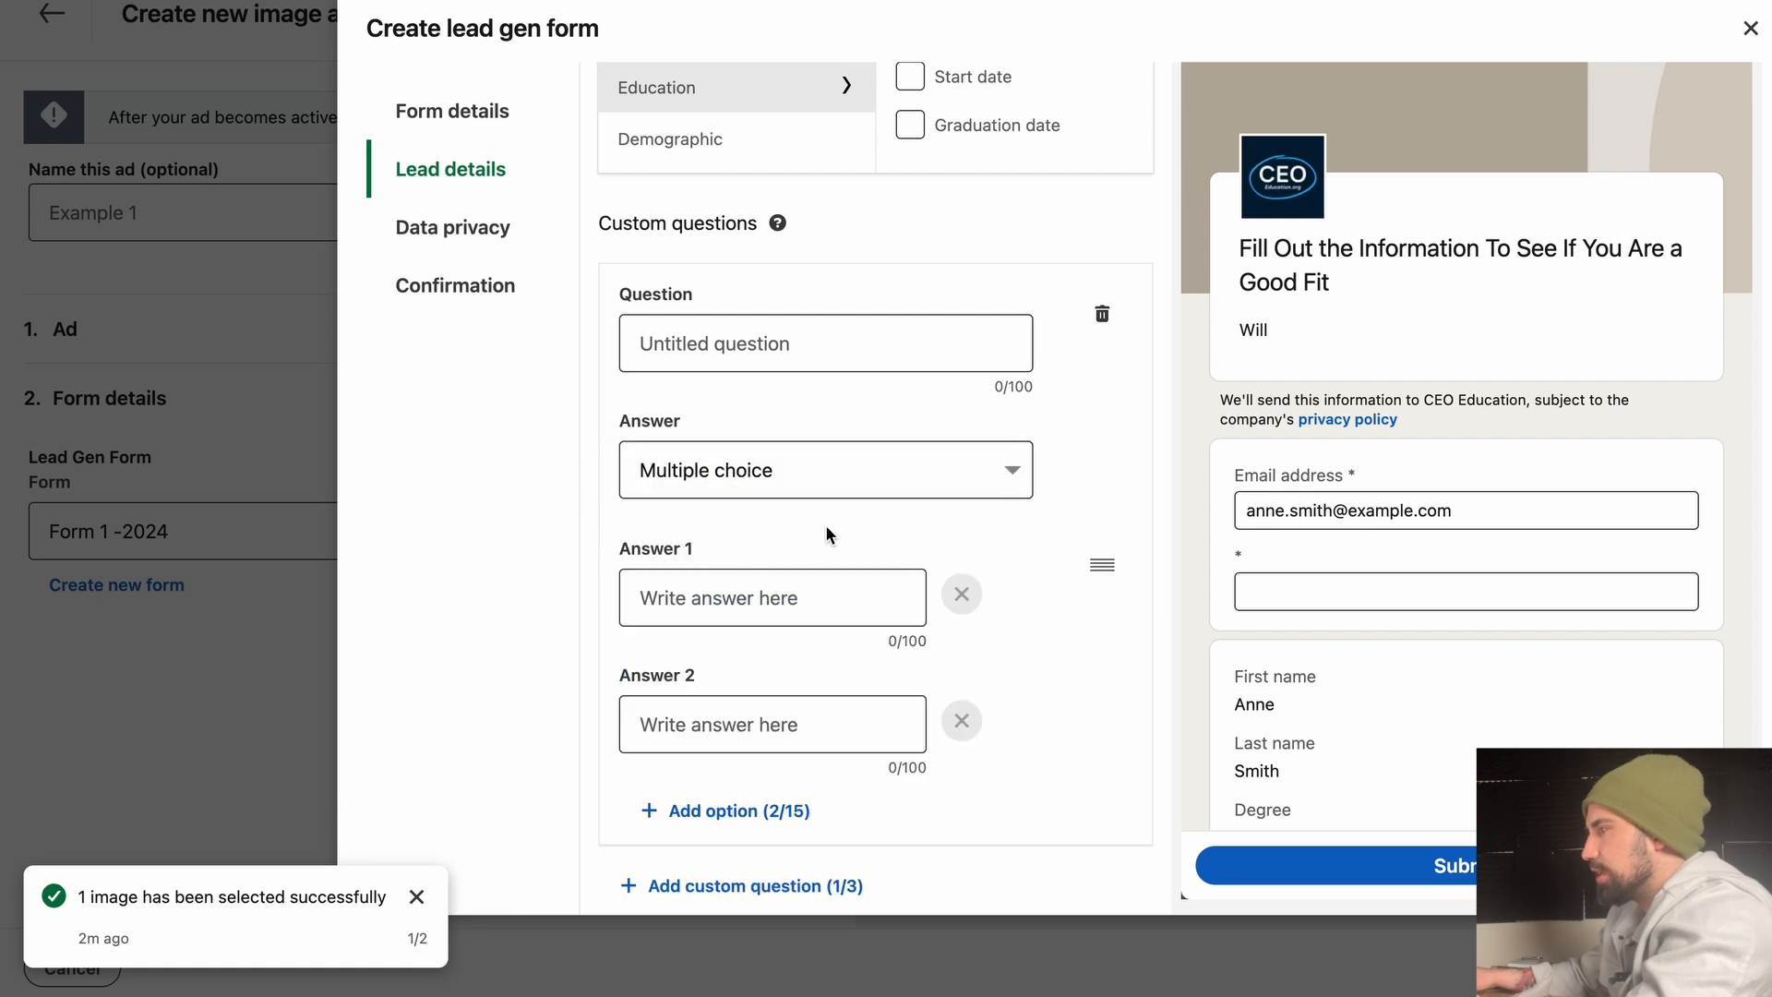
- Set the custom question's two multiple choice answers to "YES" and "NO"
{"action": "left_click", "coordinate": [811, 601]}
{"action": "type", "text": "YES"}
{"action": "left_click", "coordinate": [818, 702]}
{"action": "type", "text": "NO"}
{"action": "left_click", "coordinate": [1119, 661]}
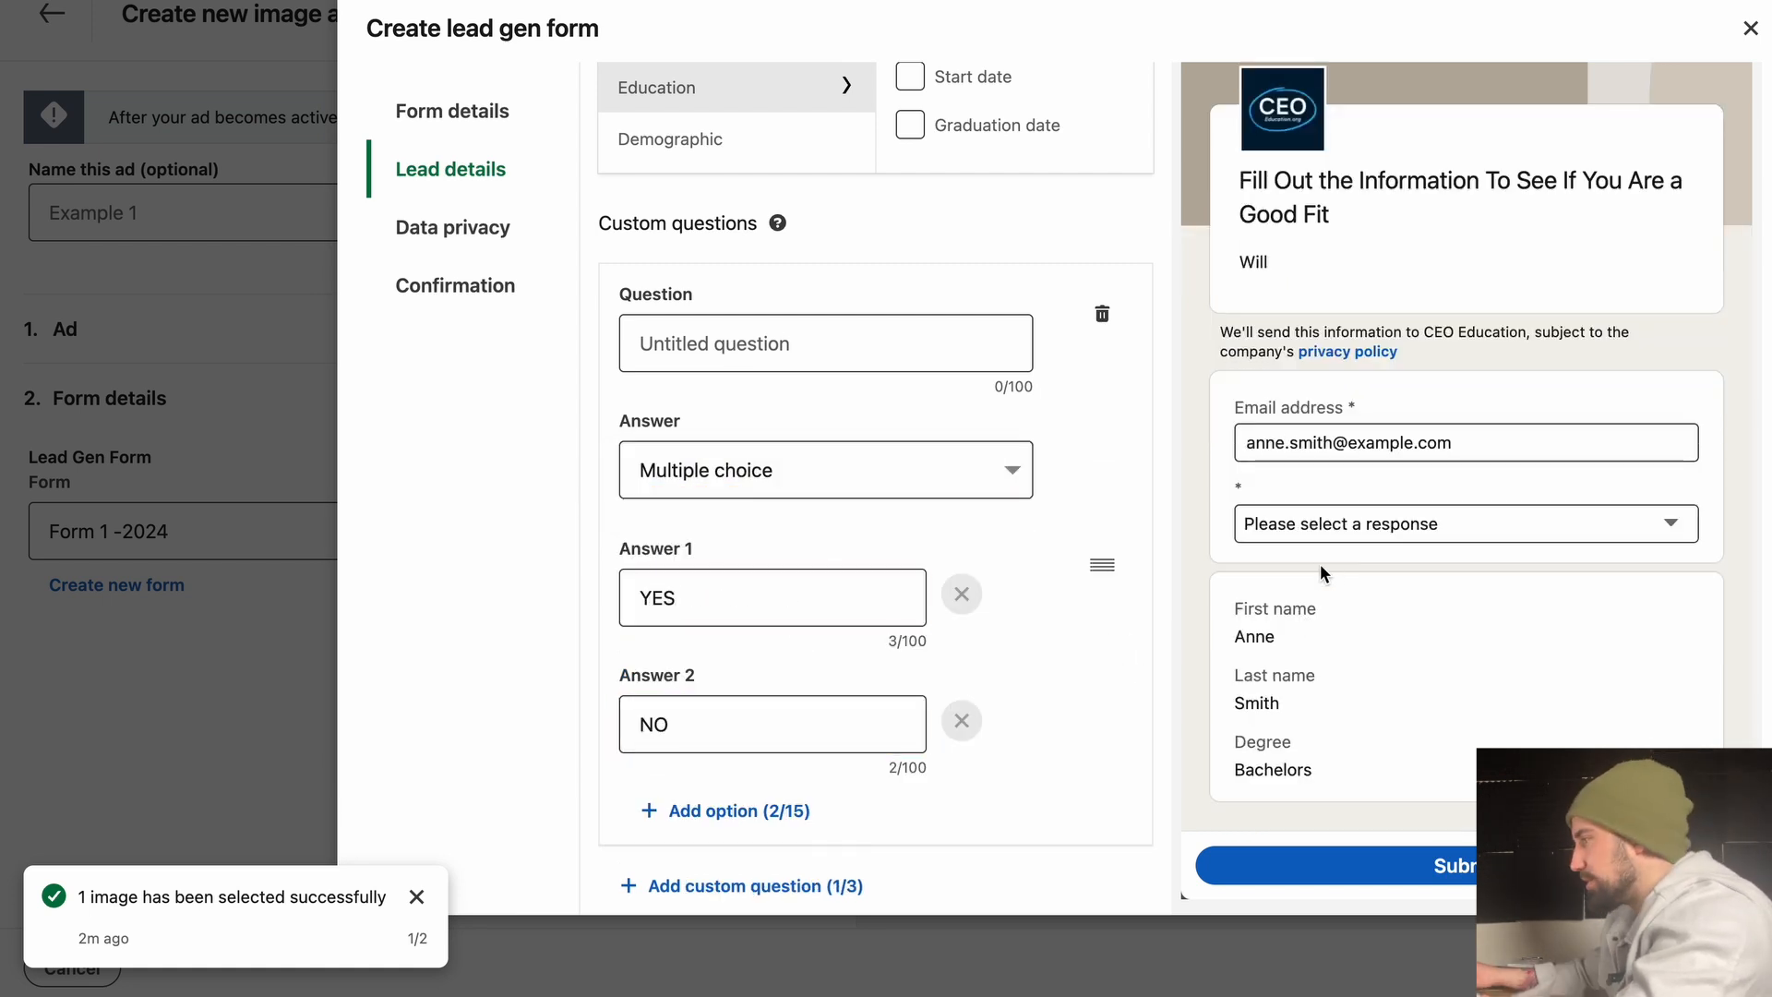
- Review the form's custom question, hidden fields and Data privacy section, leaving the privacy policy URL and text blank
{"action": "scroll", "coordinate": [1143, 558], "scroll_direction": "down", "scroll_amount": 5}
{"action": "scroll", "coordinate": [1008, 587], "scroll_direction": "up", "scroll_amount": 7}
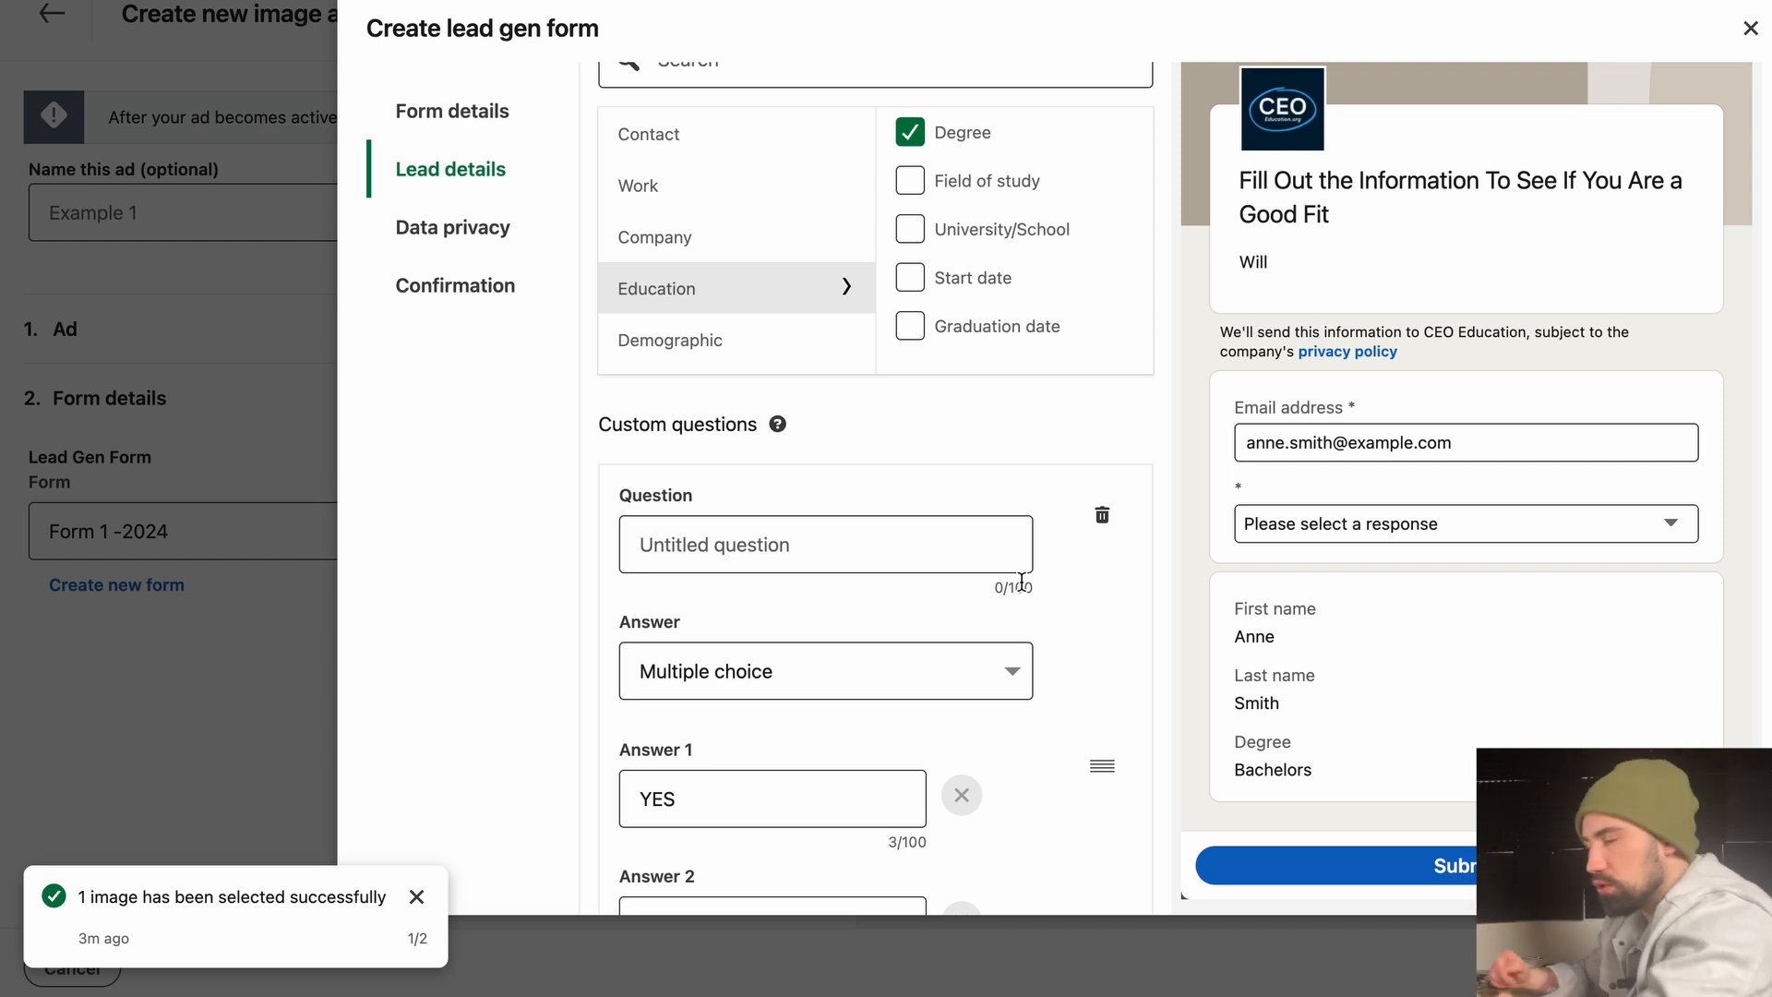
{"action": "scroll", "coordinate": [1089, 572], "scroll_direction": "down", "scroll_amount": 9}
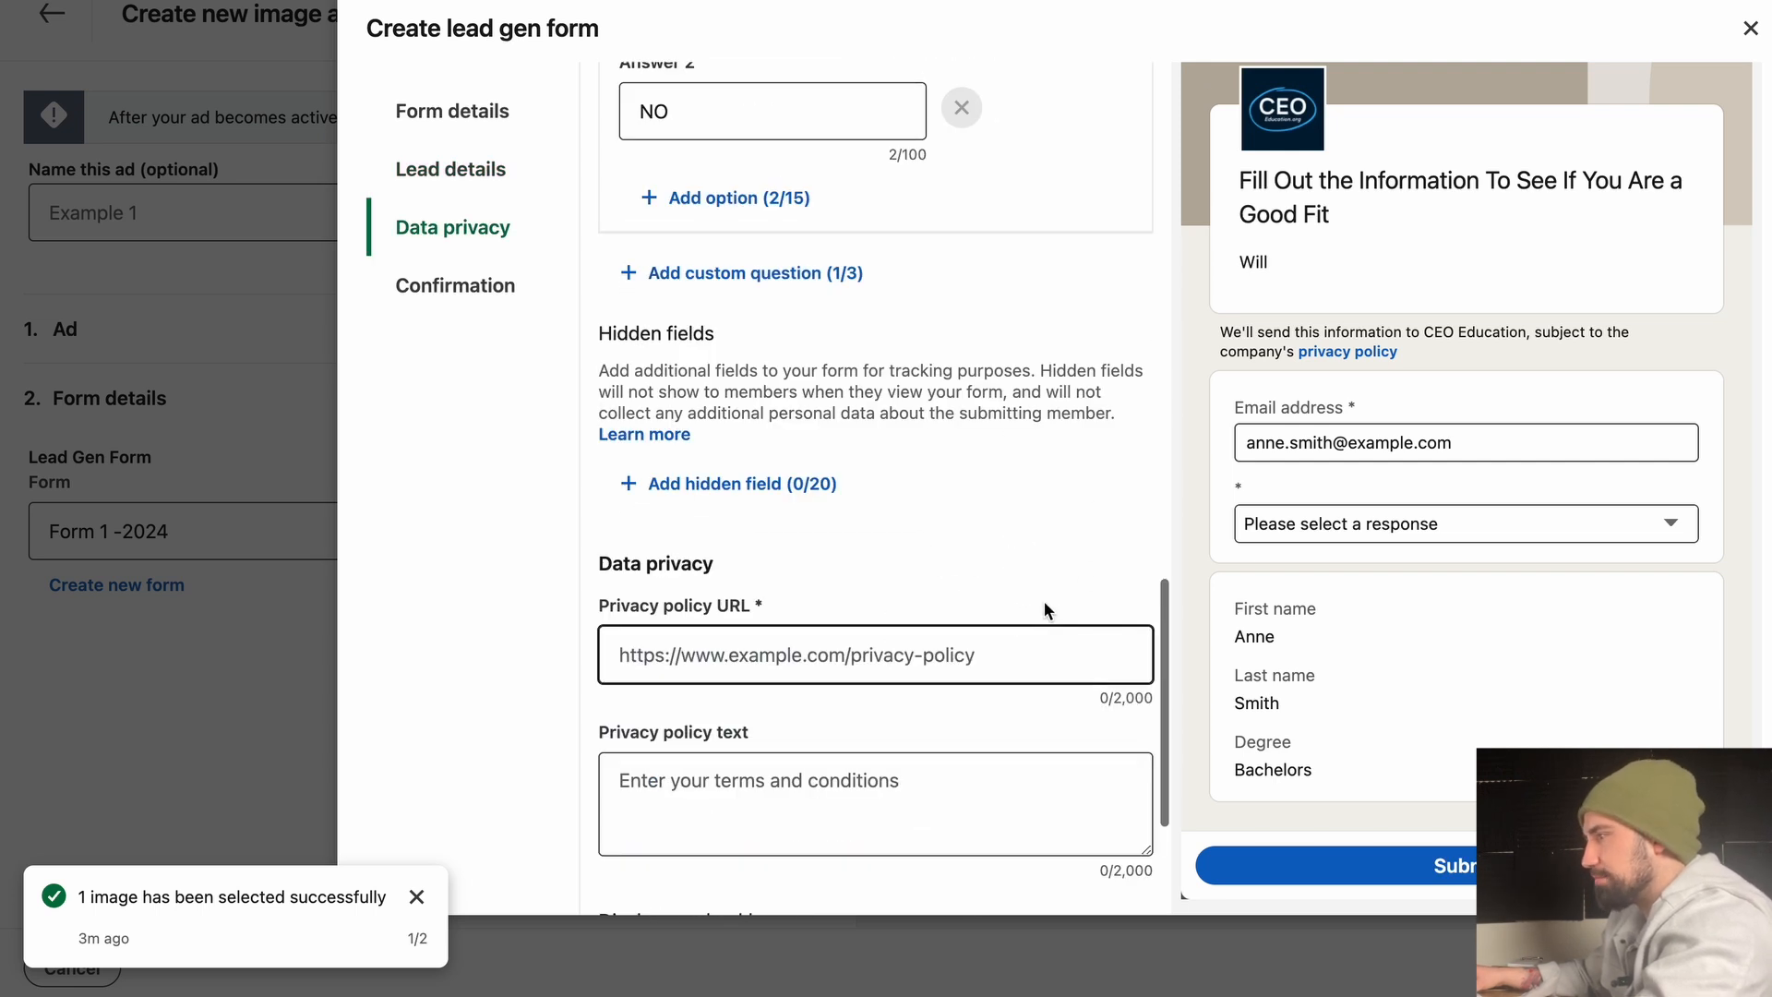
{"action": "left_click", "coordinate": [818, 658]}
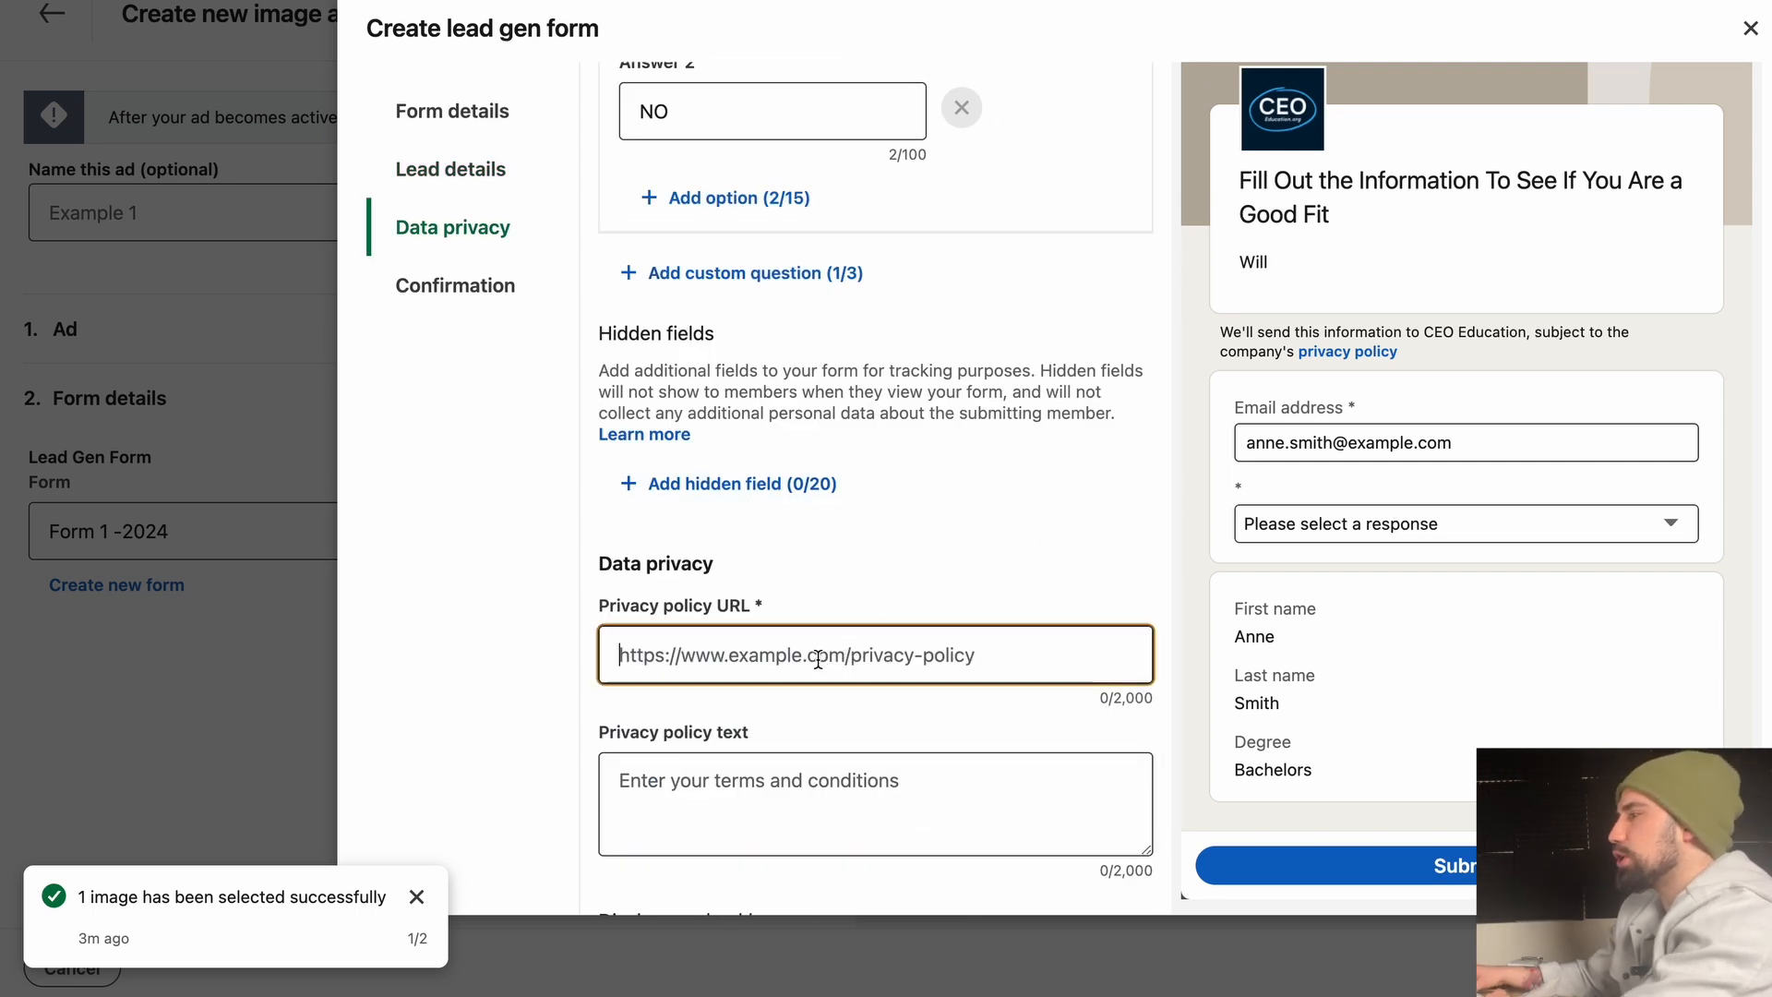
{"action": "scroll", "coordinate": [942, 644], "scroll_direction": "down", "scroll_amount": 3}
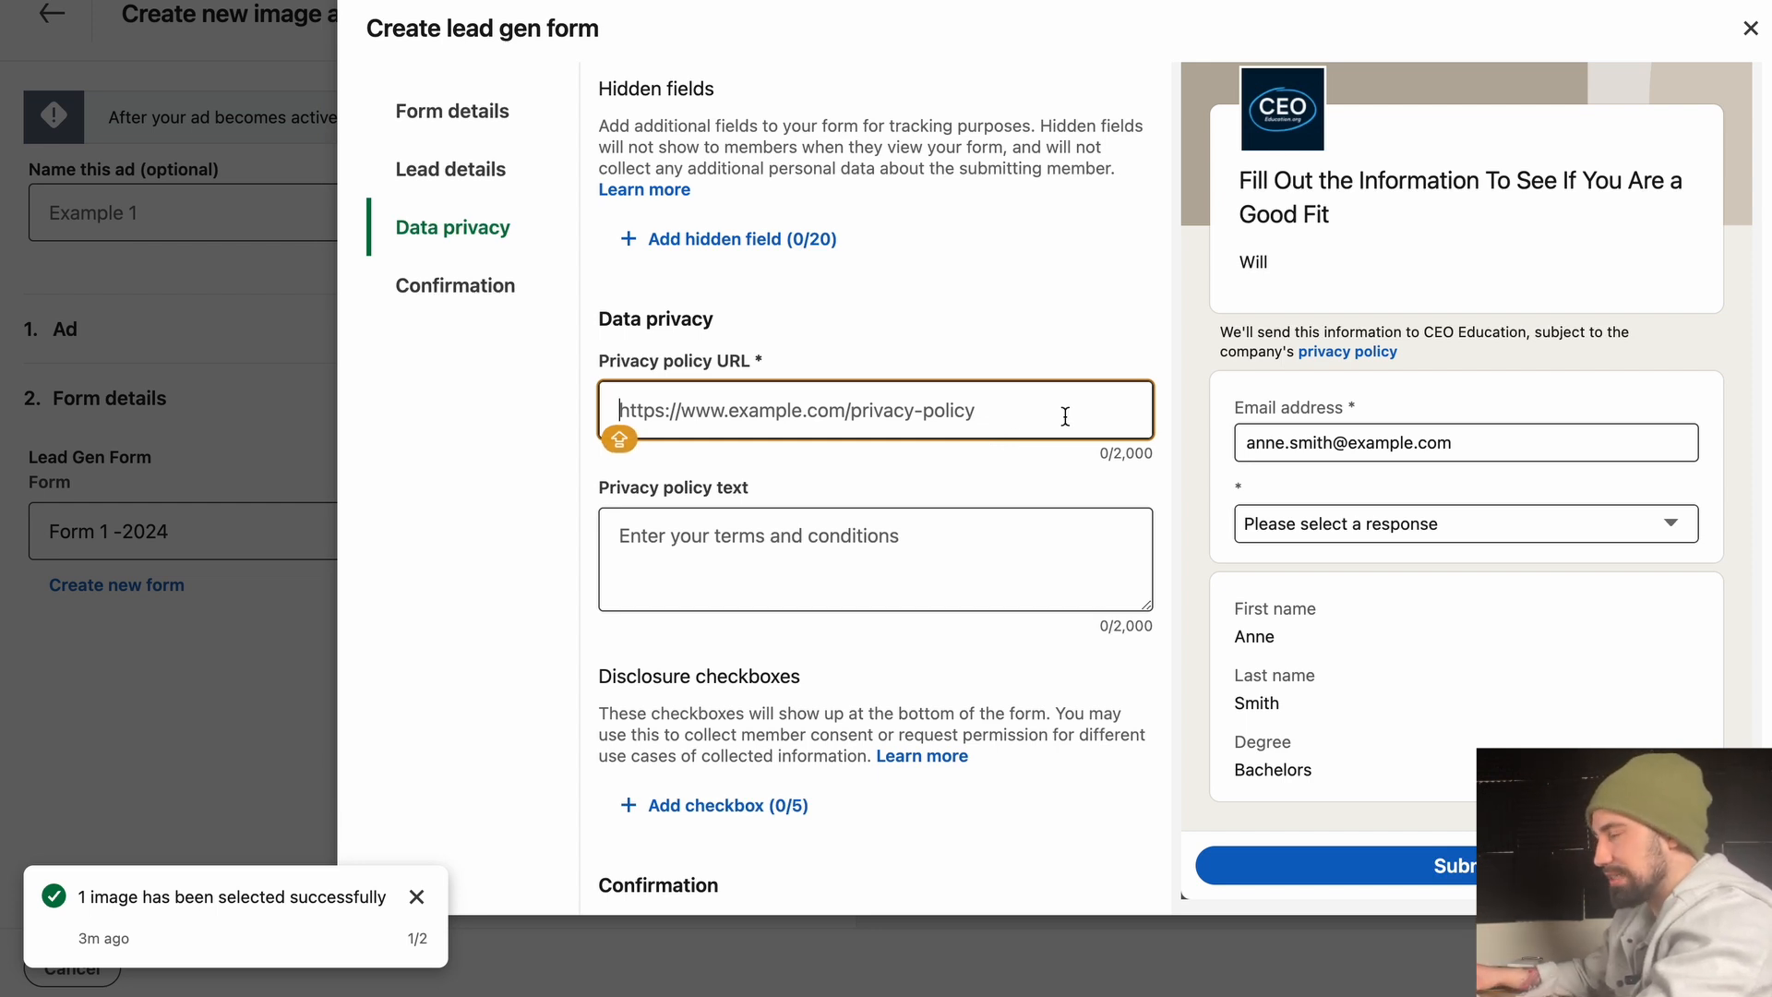
{"action": "scroll", "coordinate": [951, 526], "scroll_direction": "down", "scroll_amount": 3}
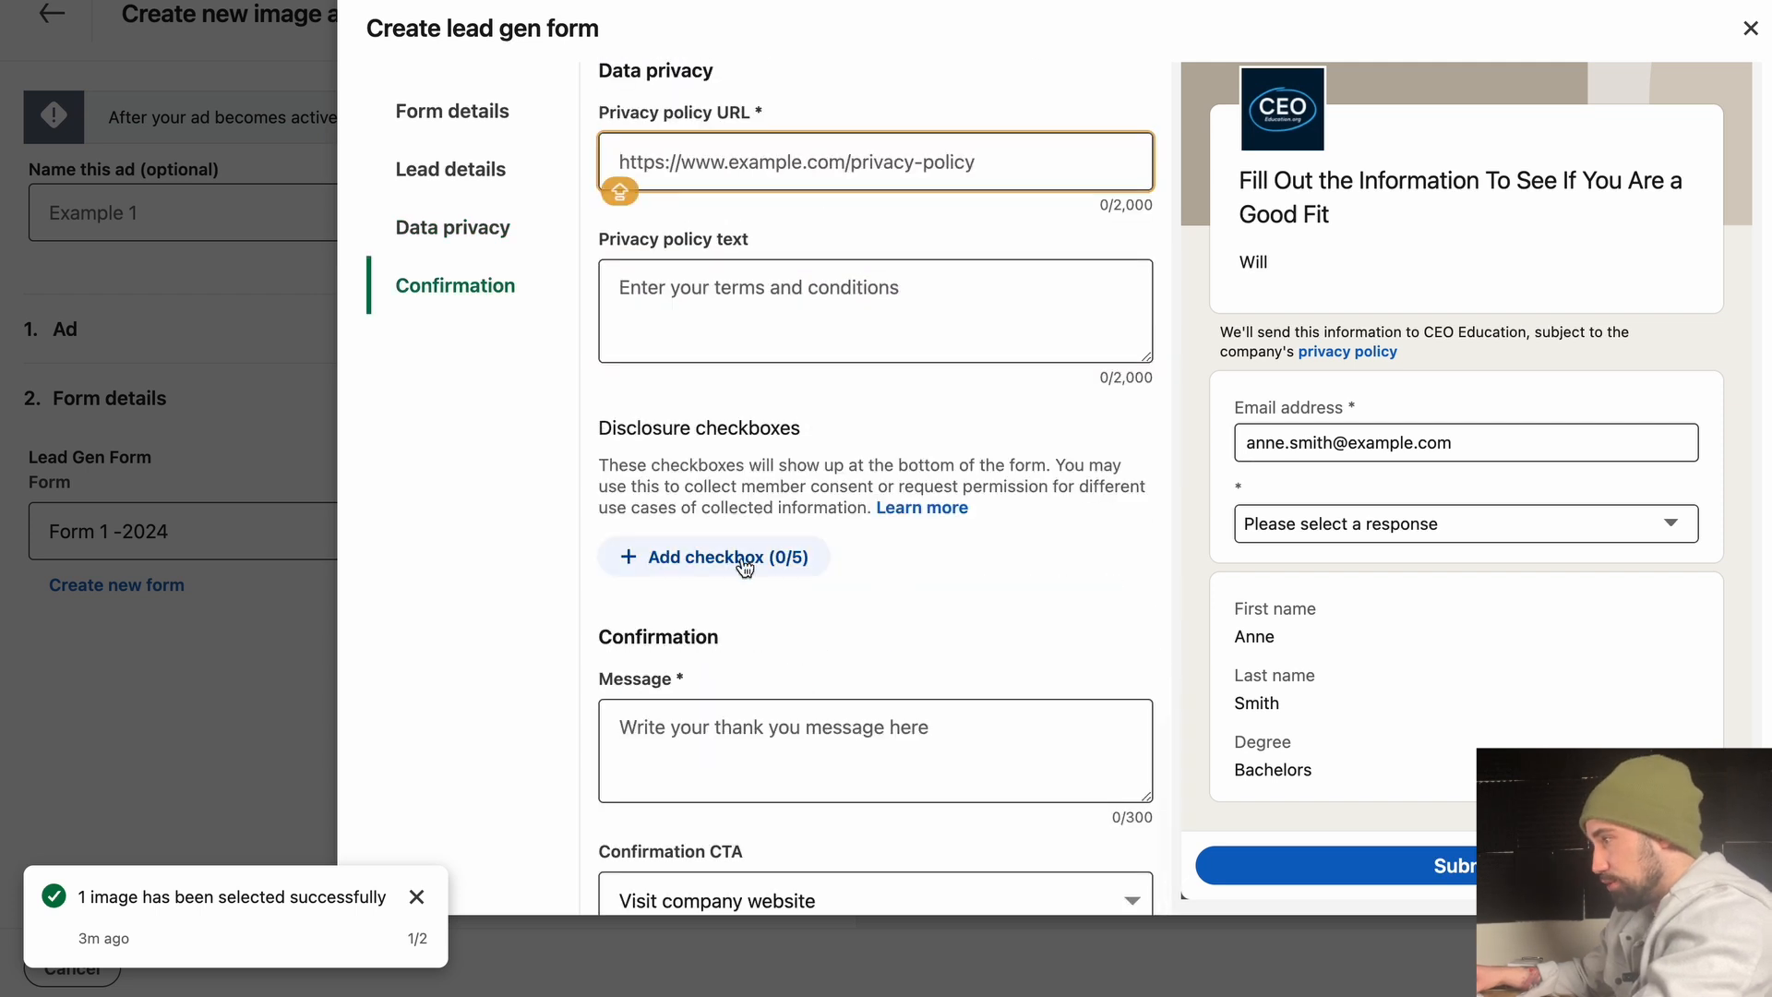
- Enter "Perfect" as the confirmation message of the lead gen form
{"action": "scroll", "coordinate": [877, 601], "scroll_direction": "down", "scroll_amount": 1}
{"action": "left_click", "coordinate": [827, 602]}
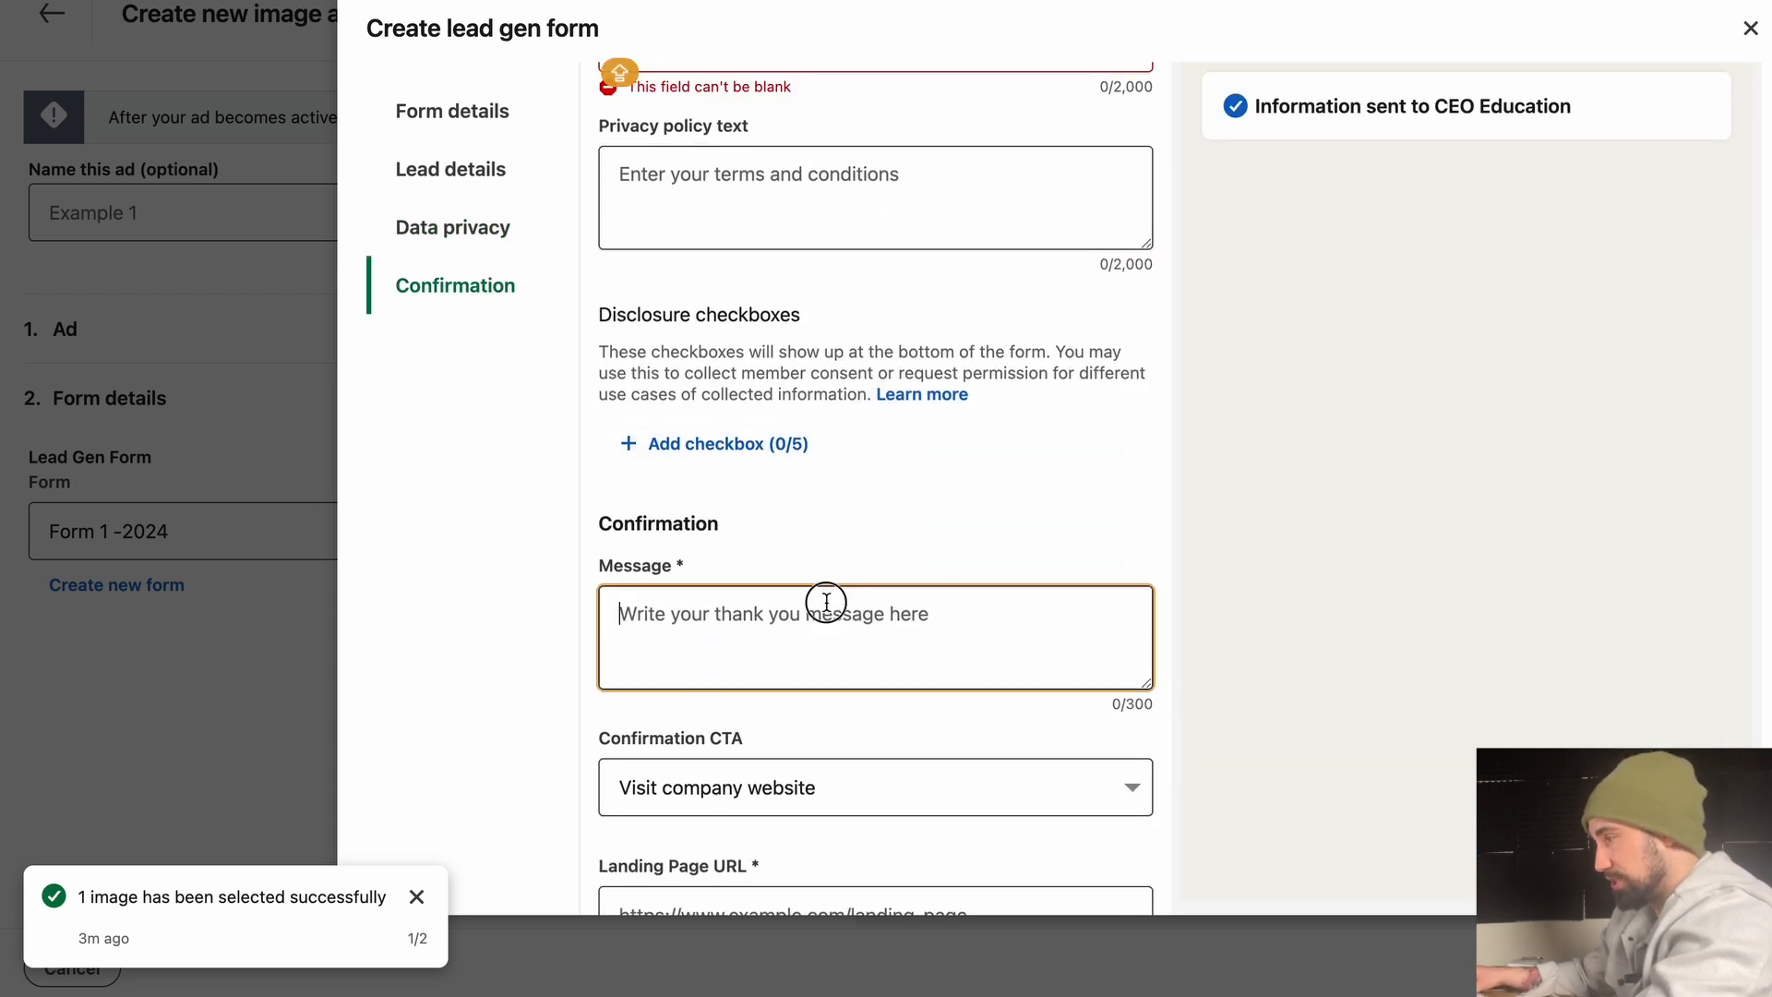
{"action": "type", "text": "Perfect"}
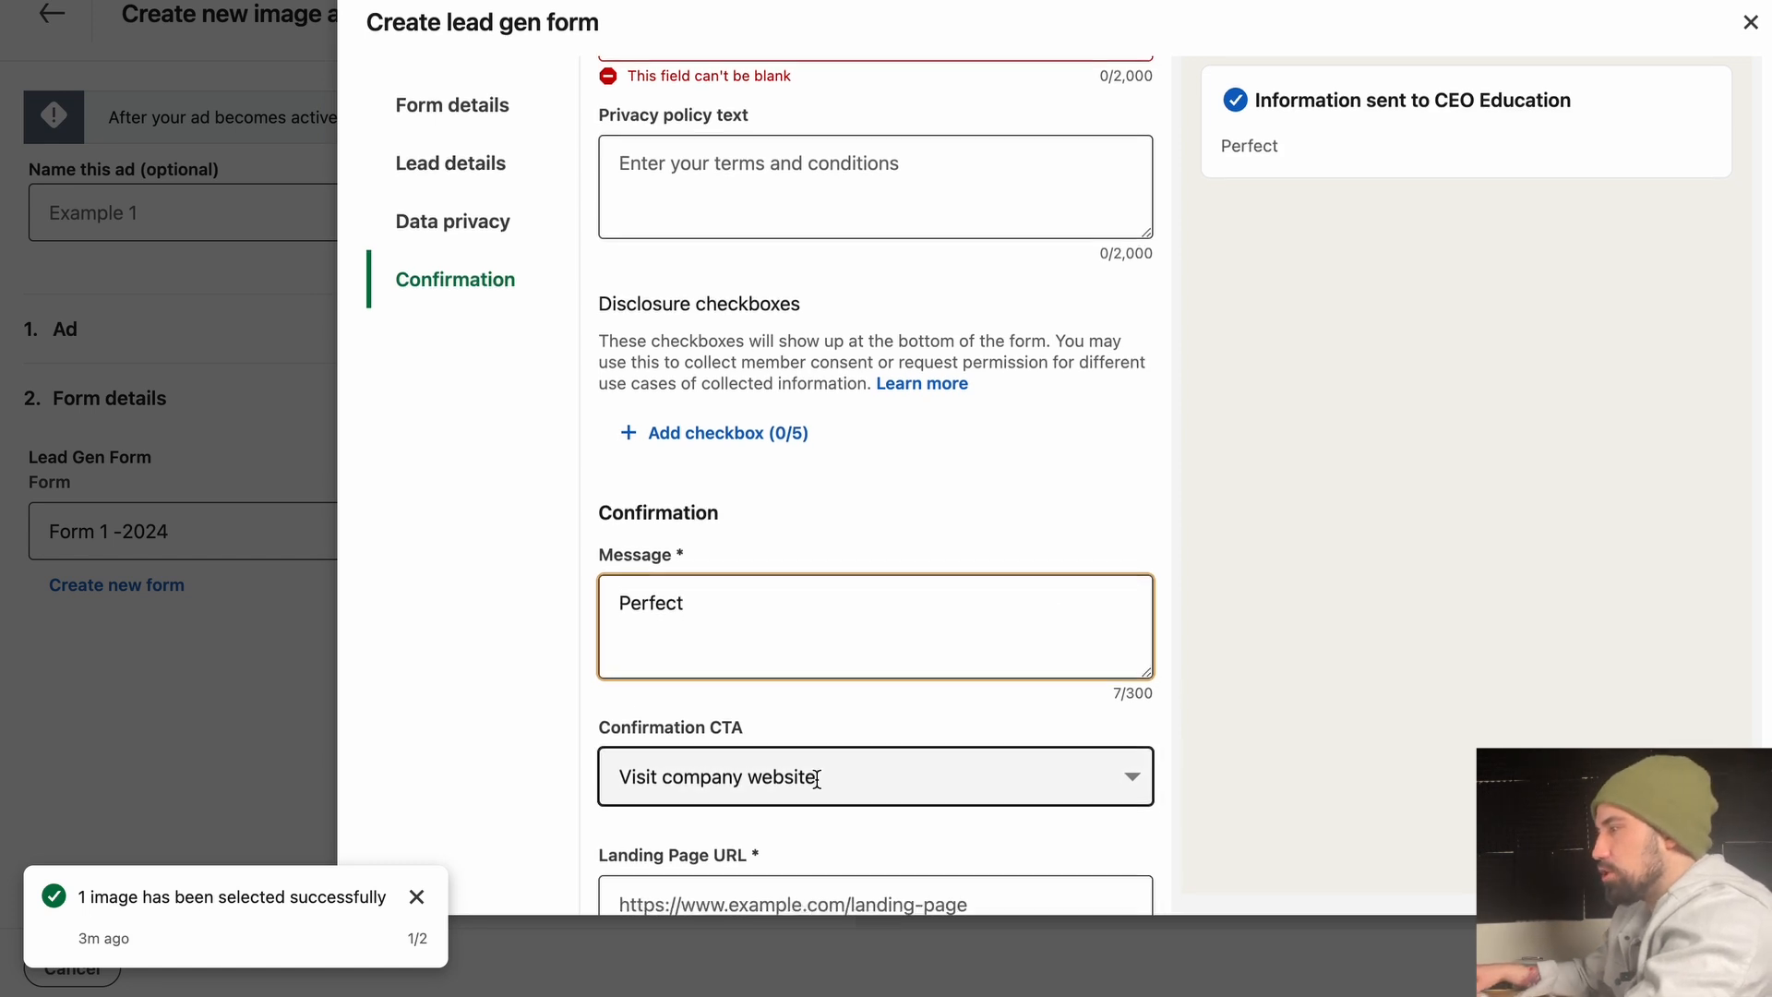
- Keep "Visit company website" as the confirmation CTA and leave the landing page URL blank
{"action": "scroll", "coordinate": [756, 775], "scroll_direction": "down", "scroll_amount": 3}
{"action": "left_click", "coordinate": [726, 551]}
{"action": "left_click", "coordinate": [862, 511]}
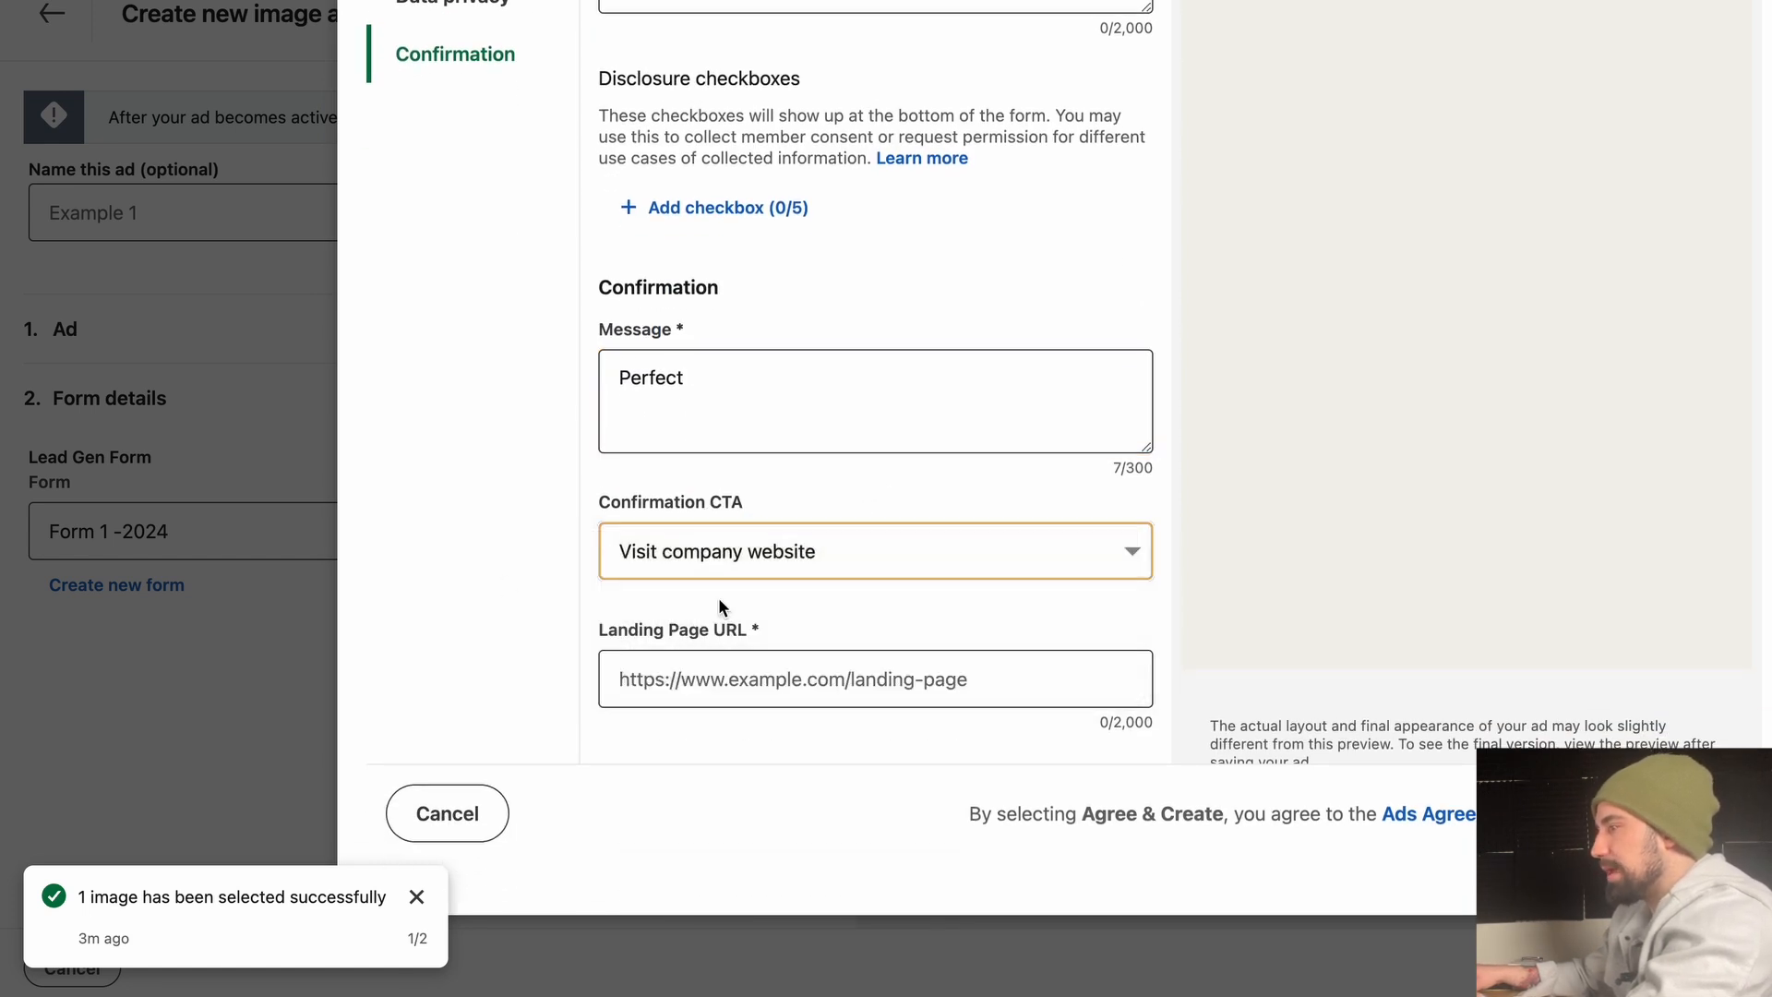
{"action": "left_click", "coordinate": [811, 681]}
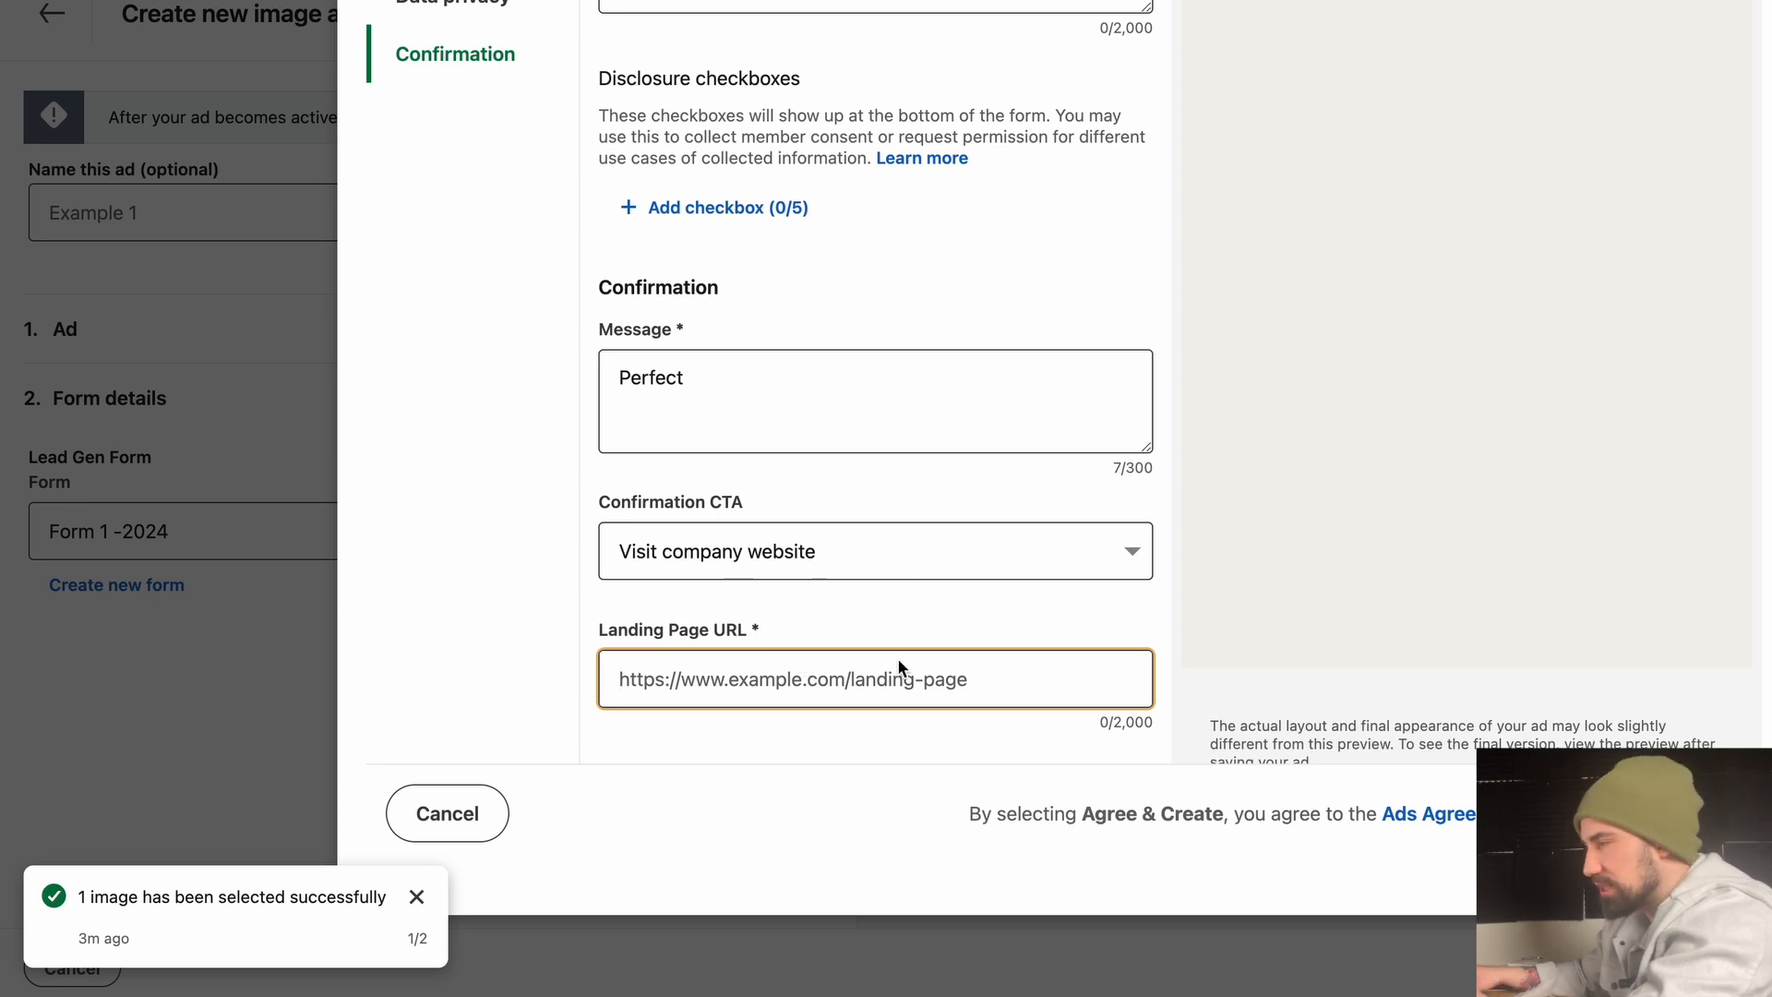
- Cancel creating the new lead gen form and confirm discarding it to return to the image ad's form details
{"action": "left_click", "coordinate": [462, 801]}
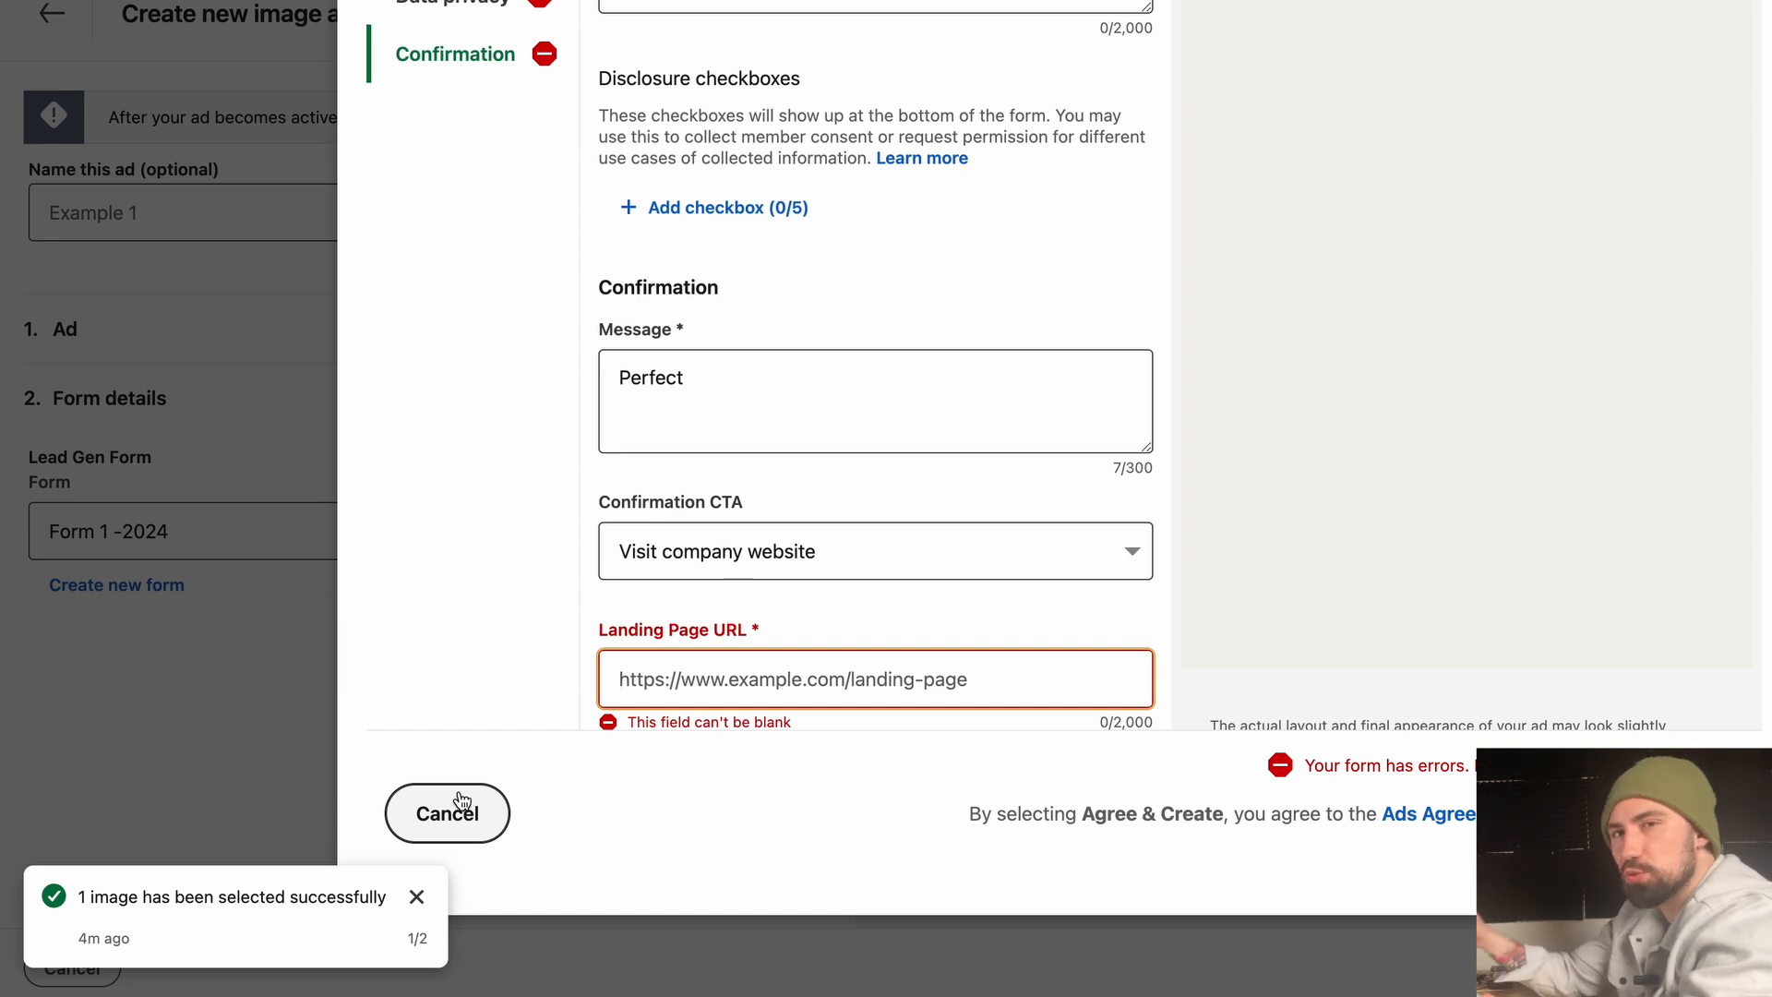
{"action": "left_click", "coordinate": [462, 801]}
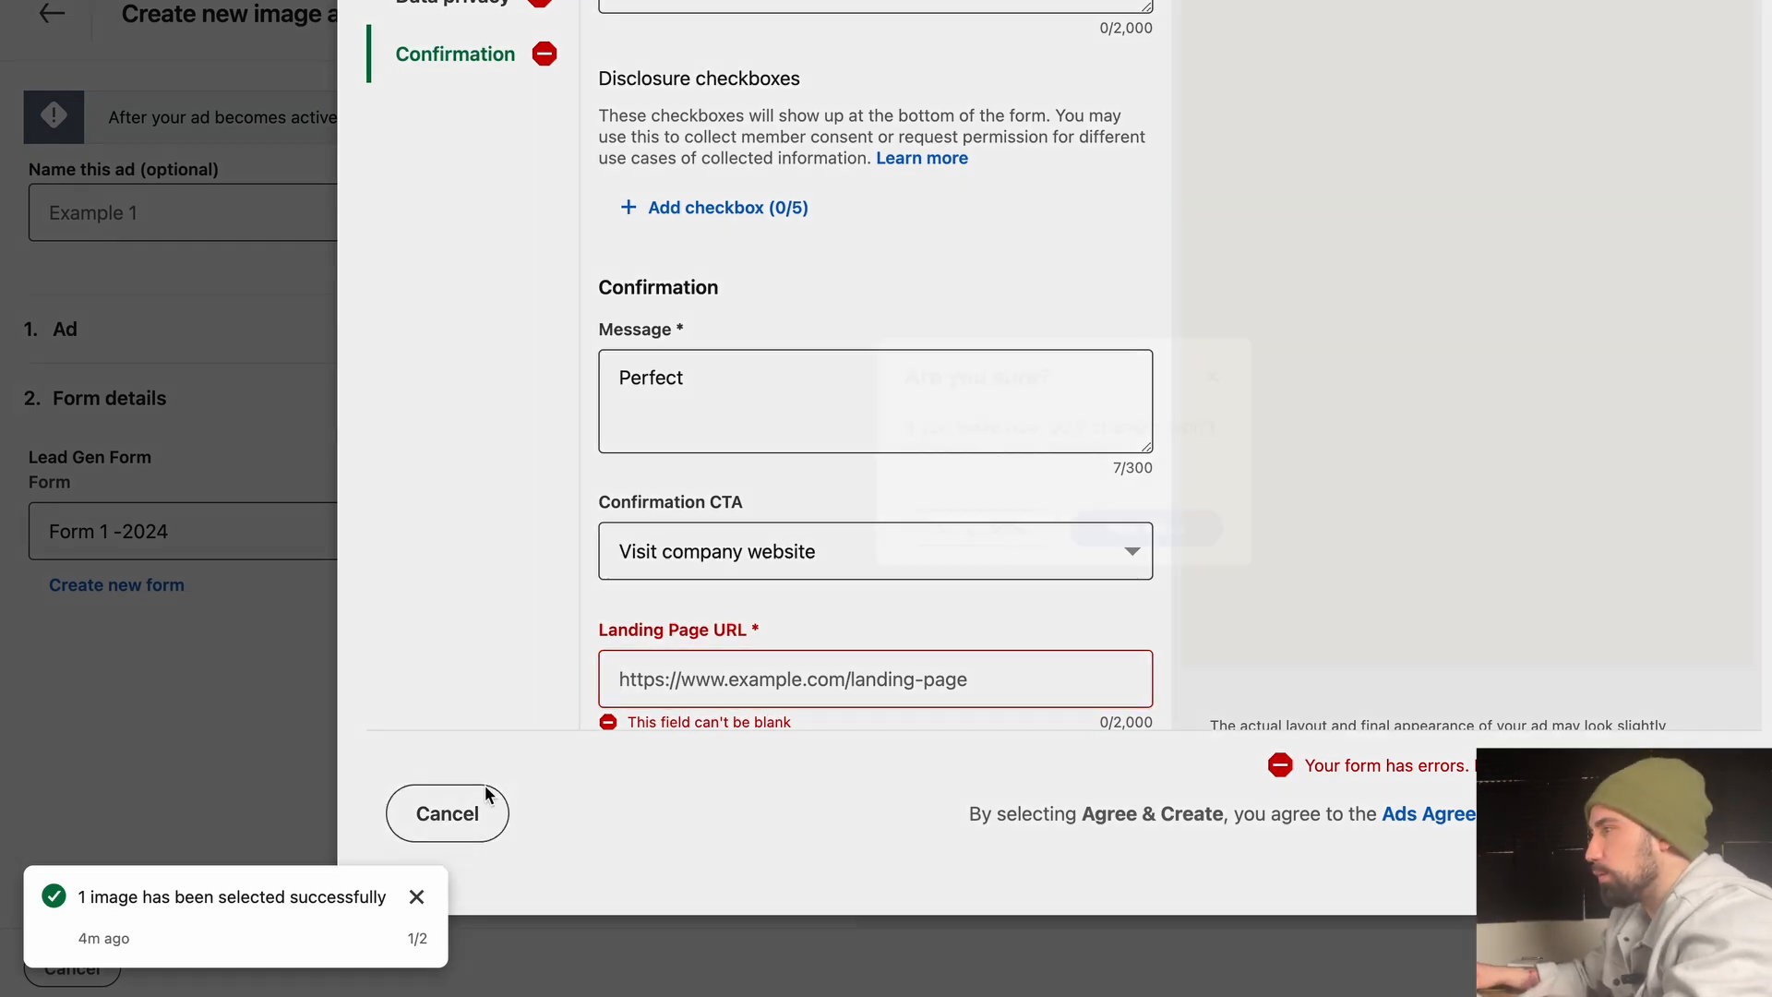
{"action": "left_click", "coordinate": [1141, 543]}
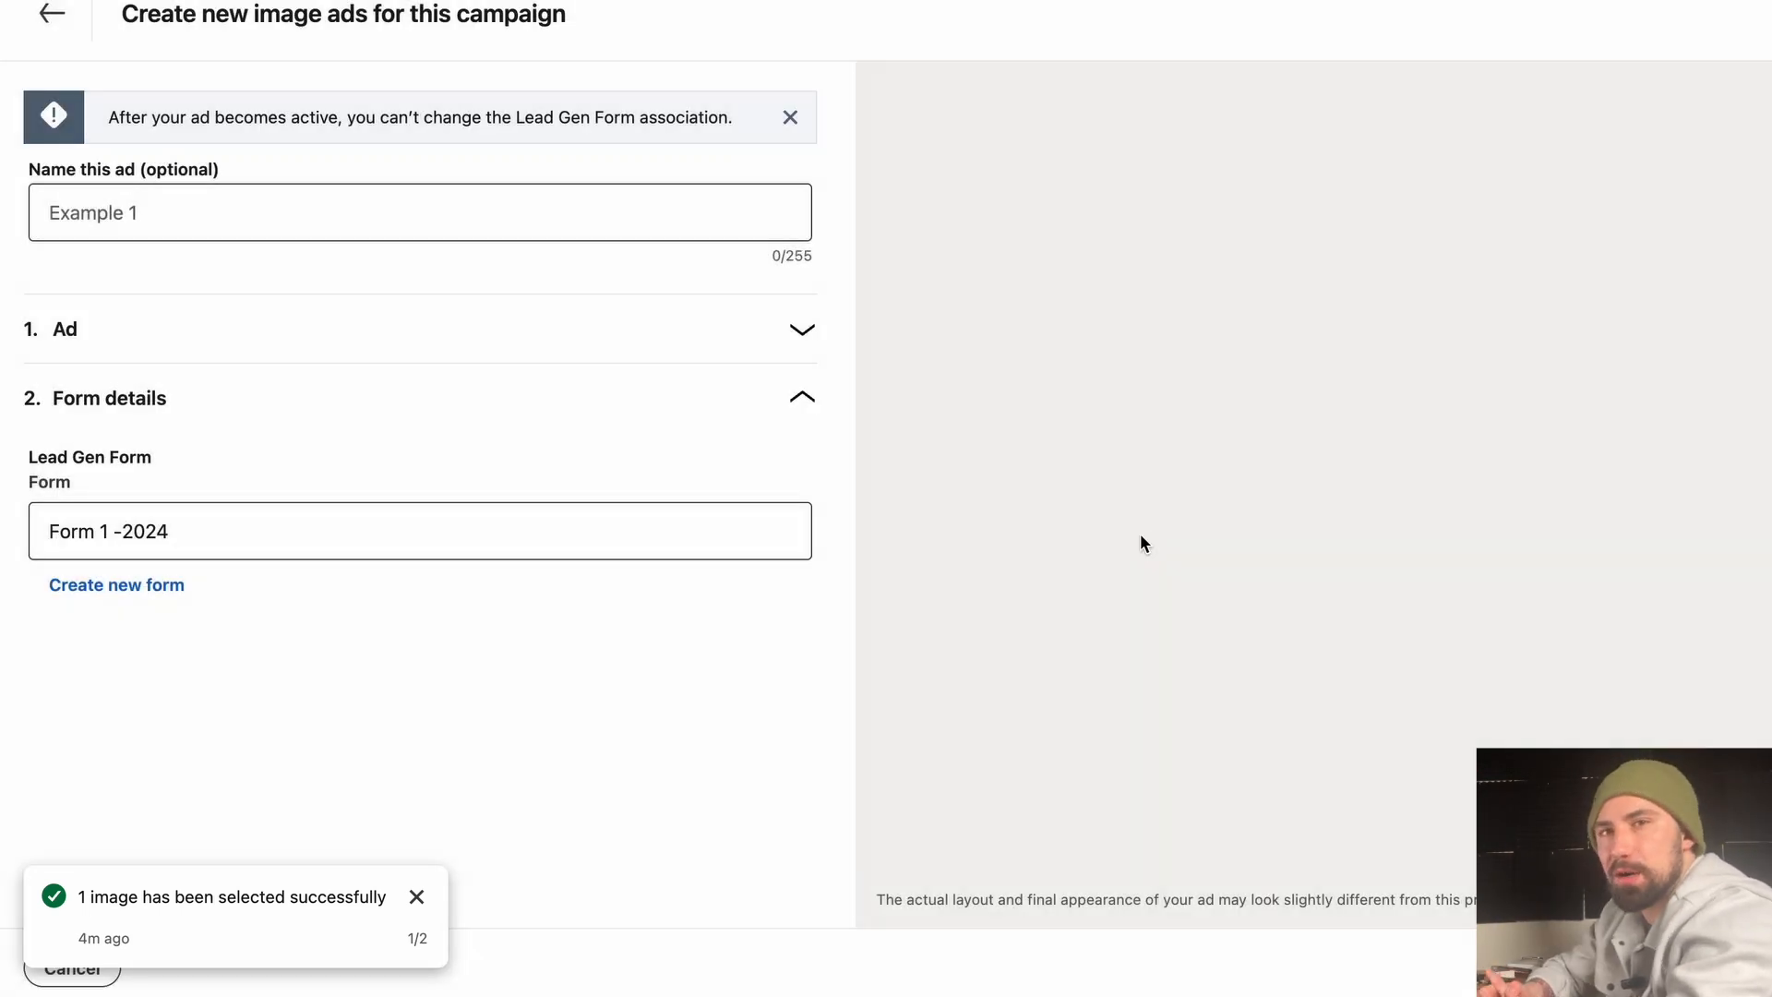